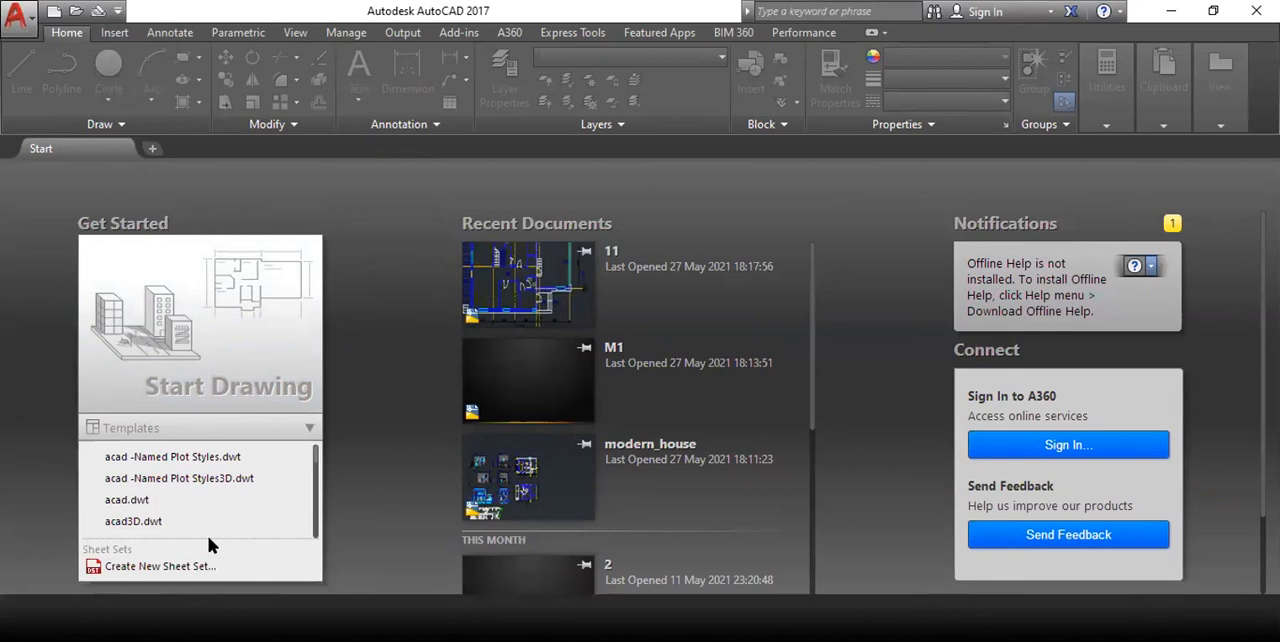
Check the list of available templates and start a new blank drawing.
{"action": "left_click", "coordinate": [266, 428]}
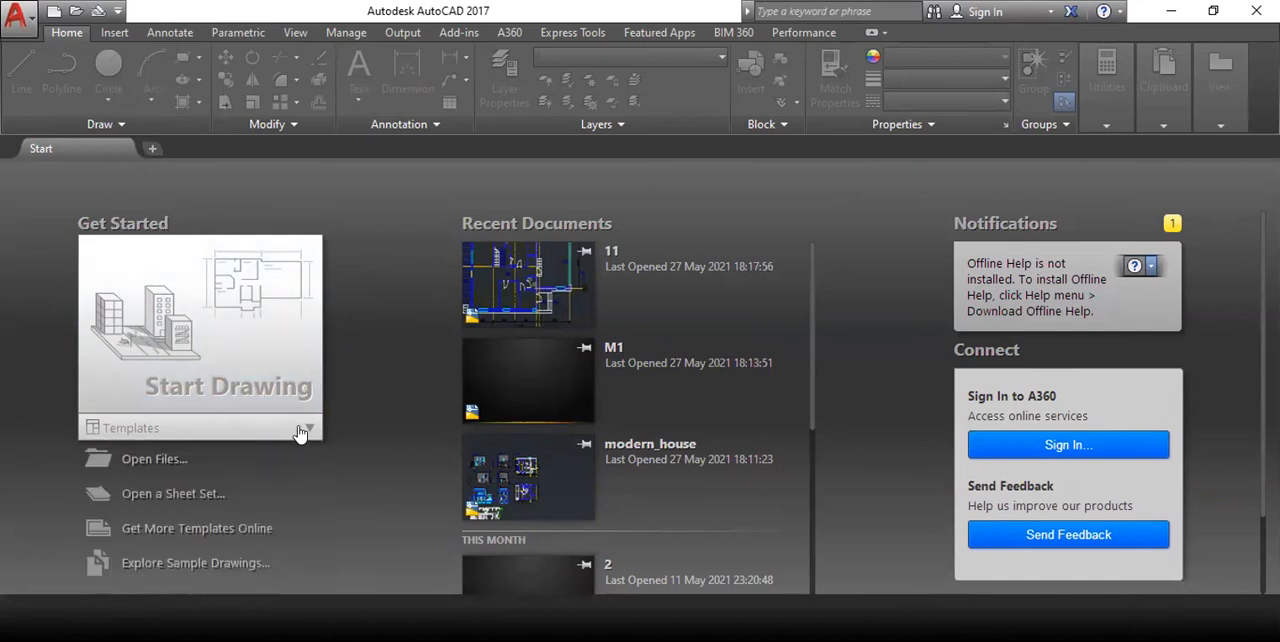
{"action": "left_click", "coordinate": [300, 432]}
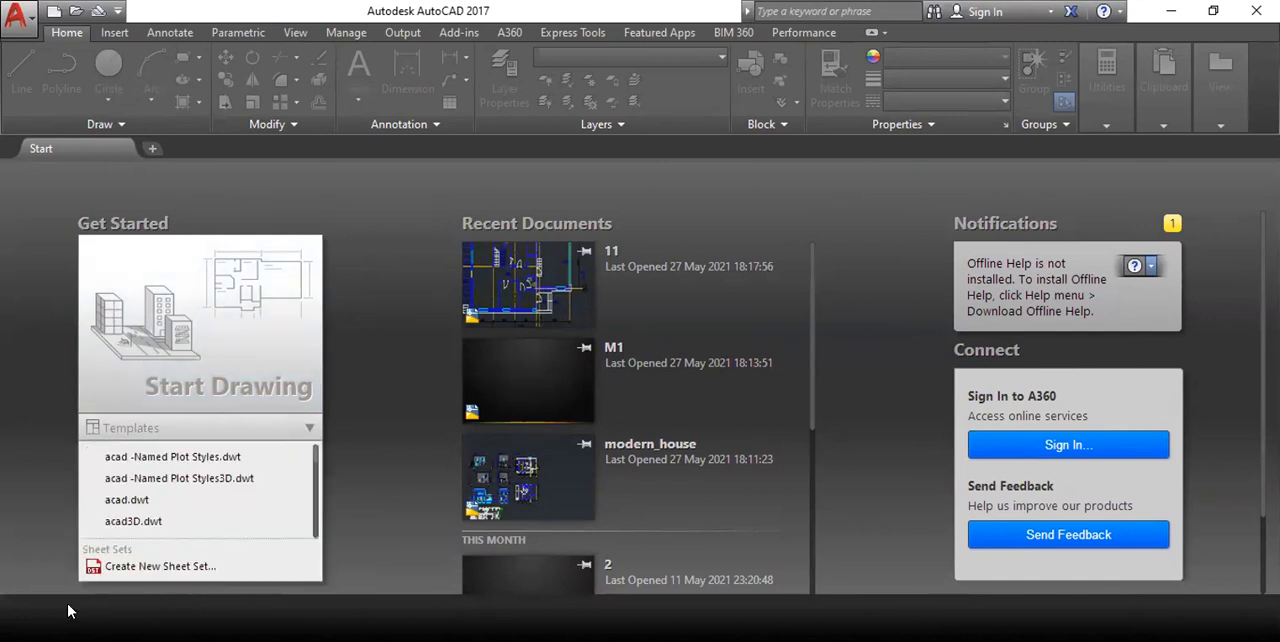
{"action": "left_click", "coordinate": [230, 430]}
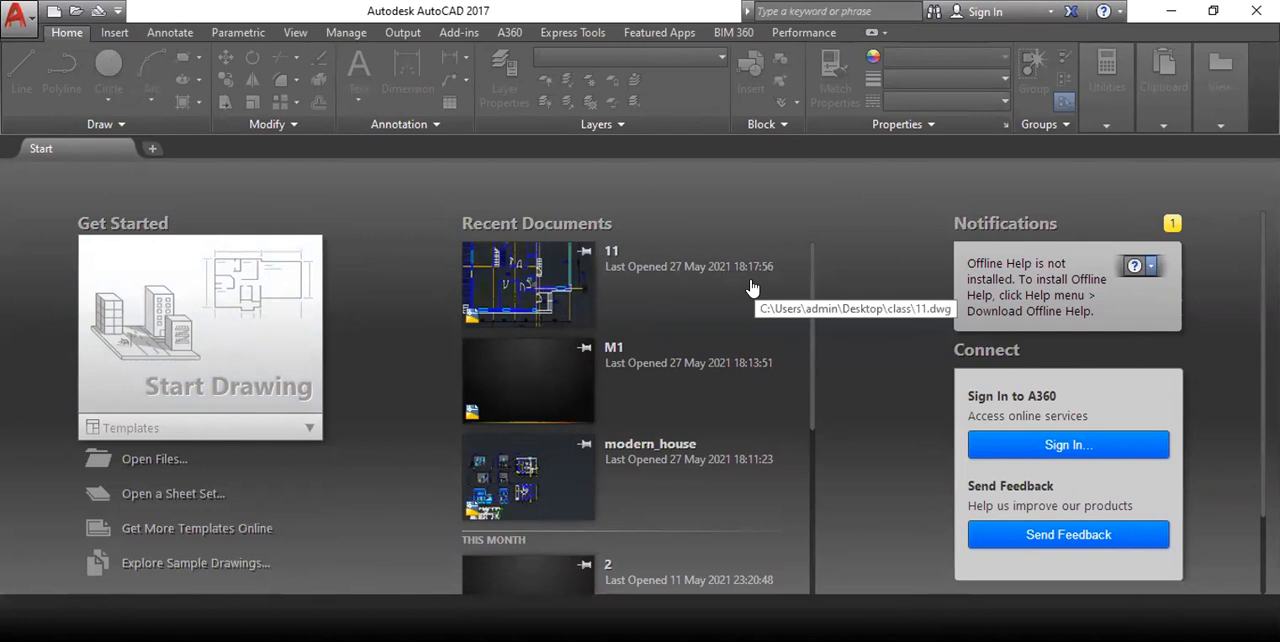
{"action": "left_click", "coordinate": [244, 327]}
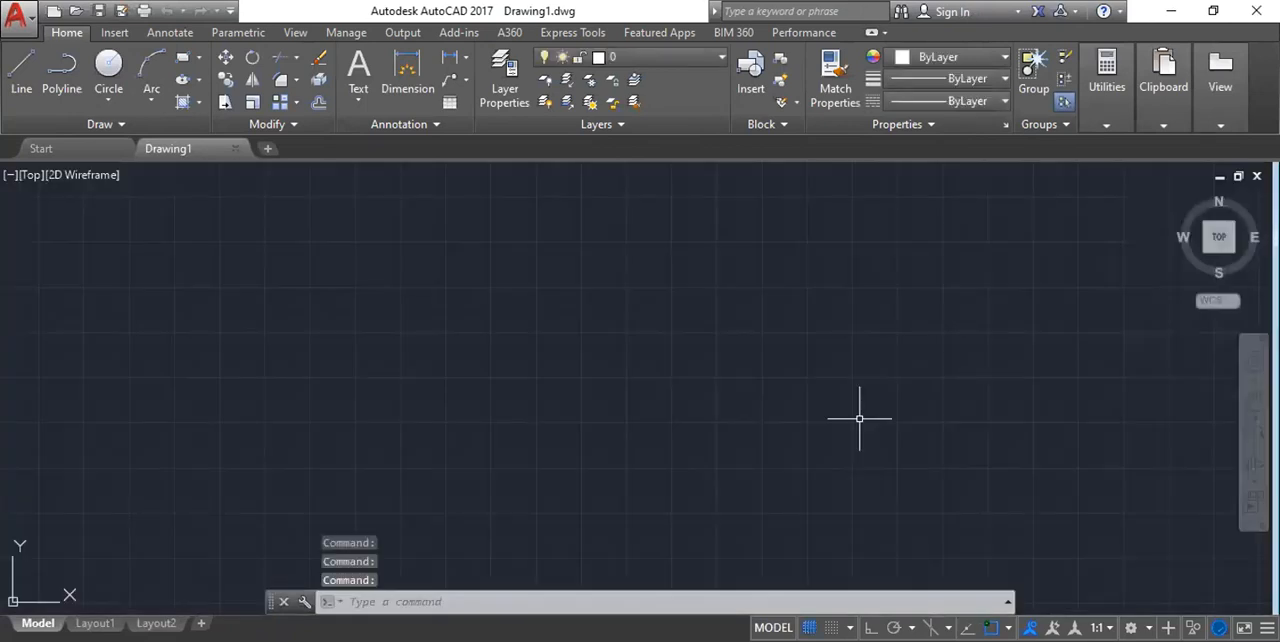
Draw a three-segment stepped line with Ortho mode turned on, going right, down about 1914 units, and right again.
{"action": "scroll", "coordinate": [626, 270], "scroll_direction": "down", "scroll_amount": 2}
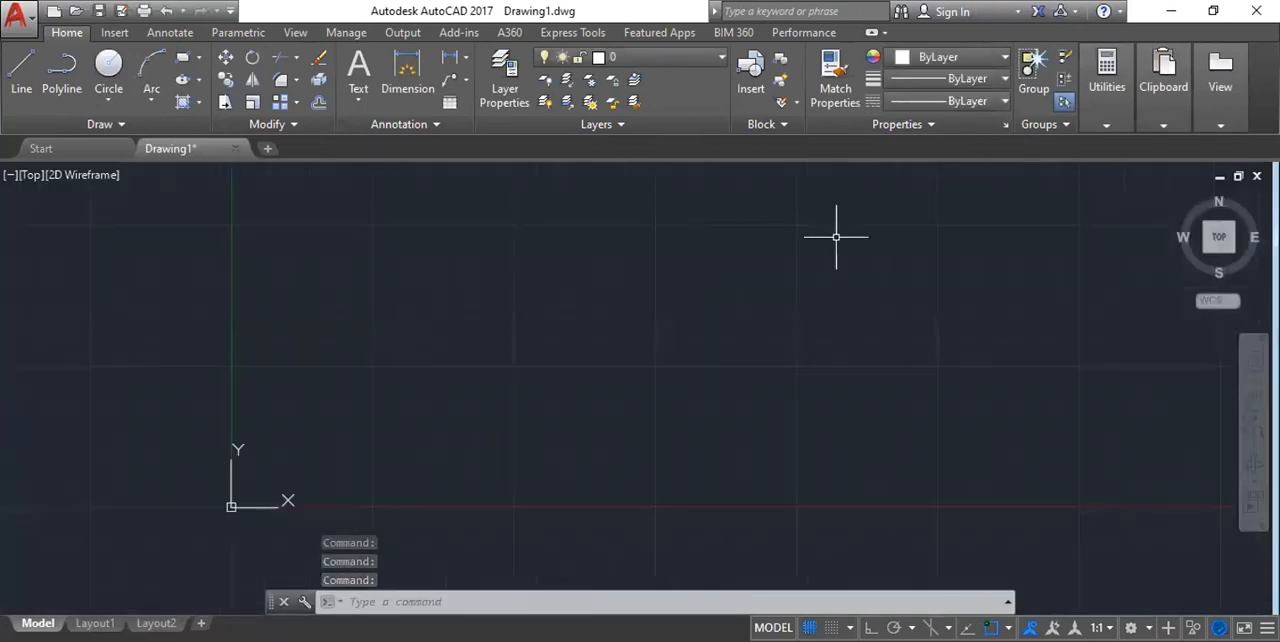
{"action": "scroll", "coordinate": [474, 274], "scroll_direction": "down", "scroll_amount": 2}
{"action": "middle_click_drag", "start_coordinate": [603, 323], "coordinate": [692, 300]}
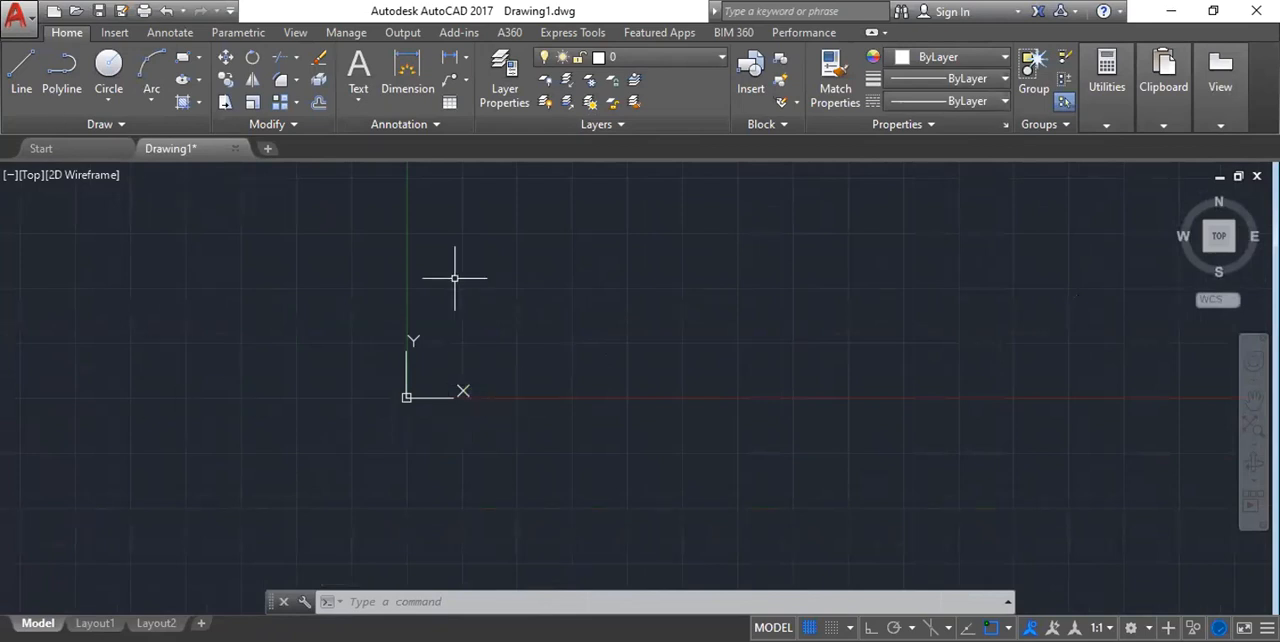
{"action": "middle_click_drag", "start_coordinate": [546, 288], "coordinate": [443, 339]}
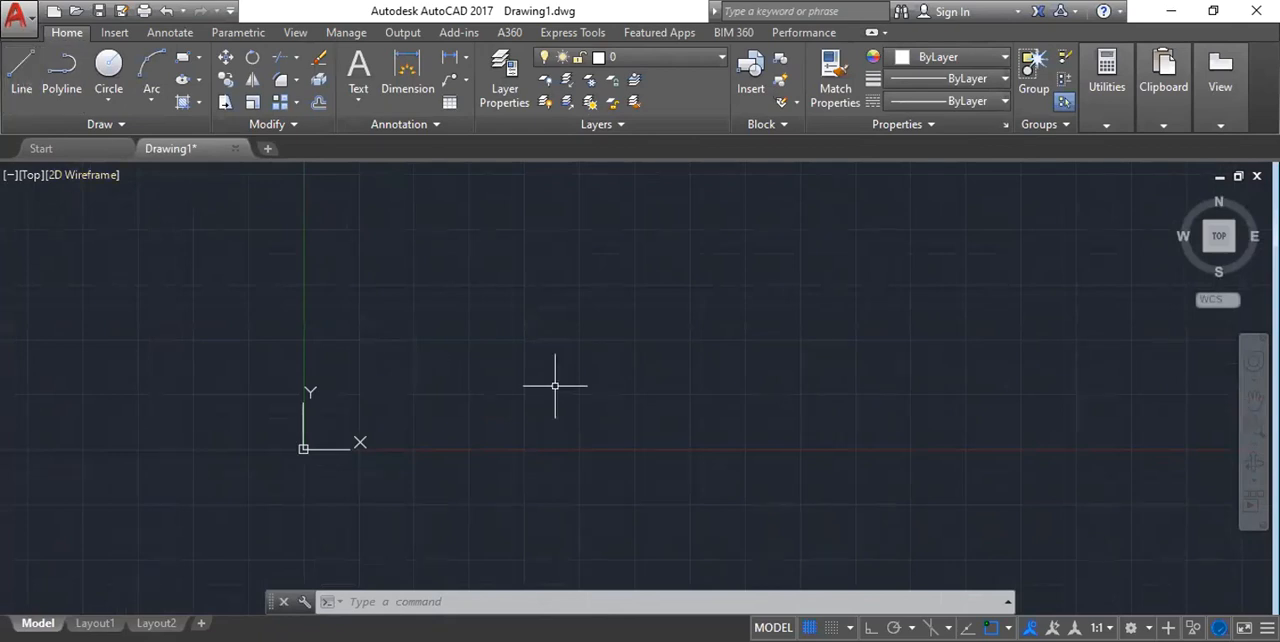
{"action": "key", "text": "Escape"}
{"action": "key", "text": "Escape"}
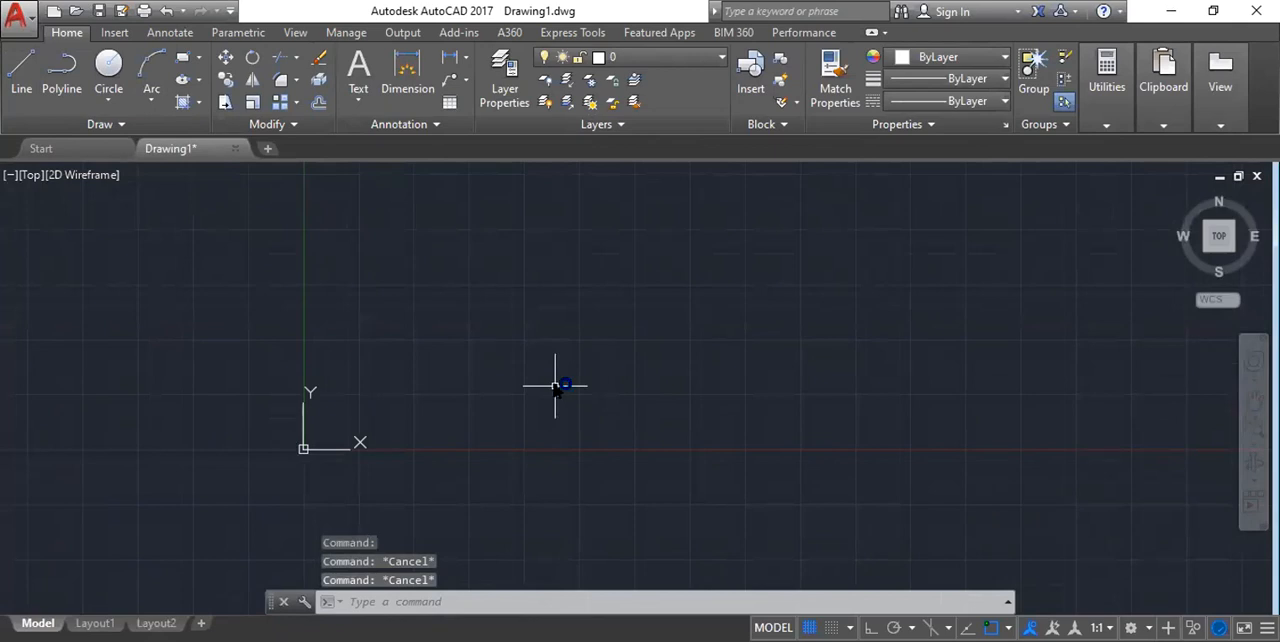
{"action": "type", "text": "l"}
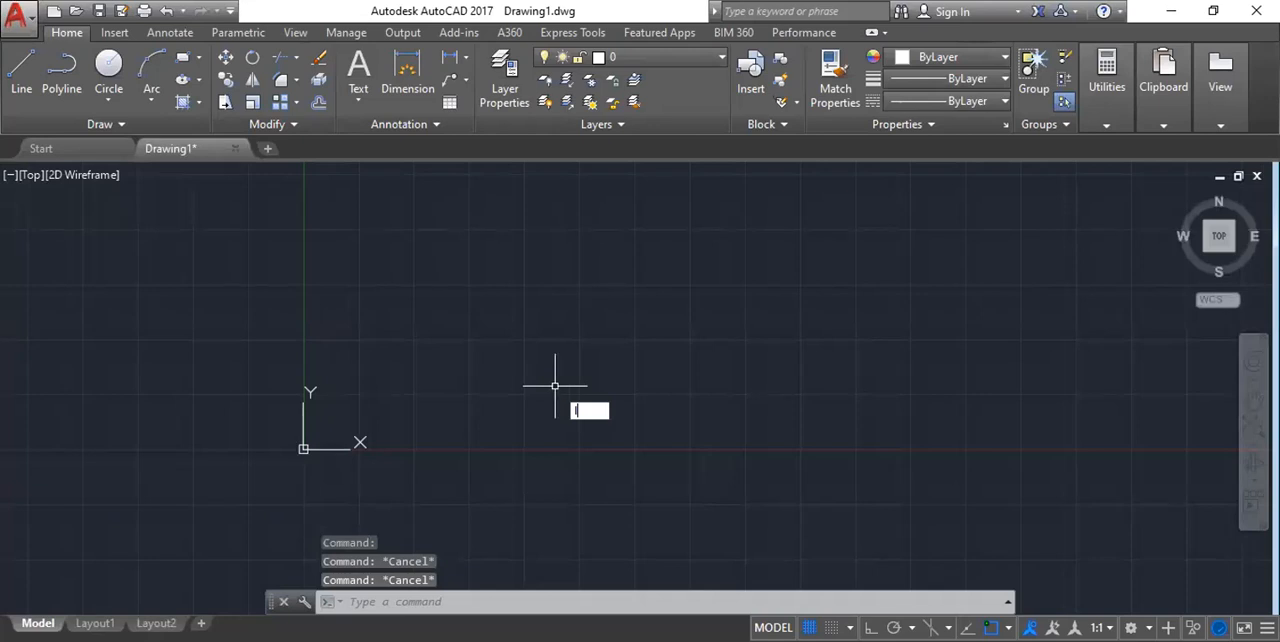
{"action": "key", "text": "Return"}
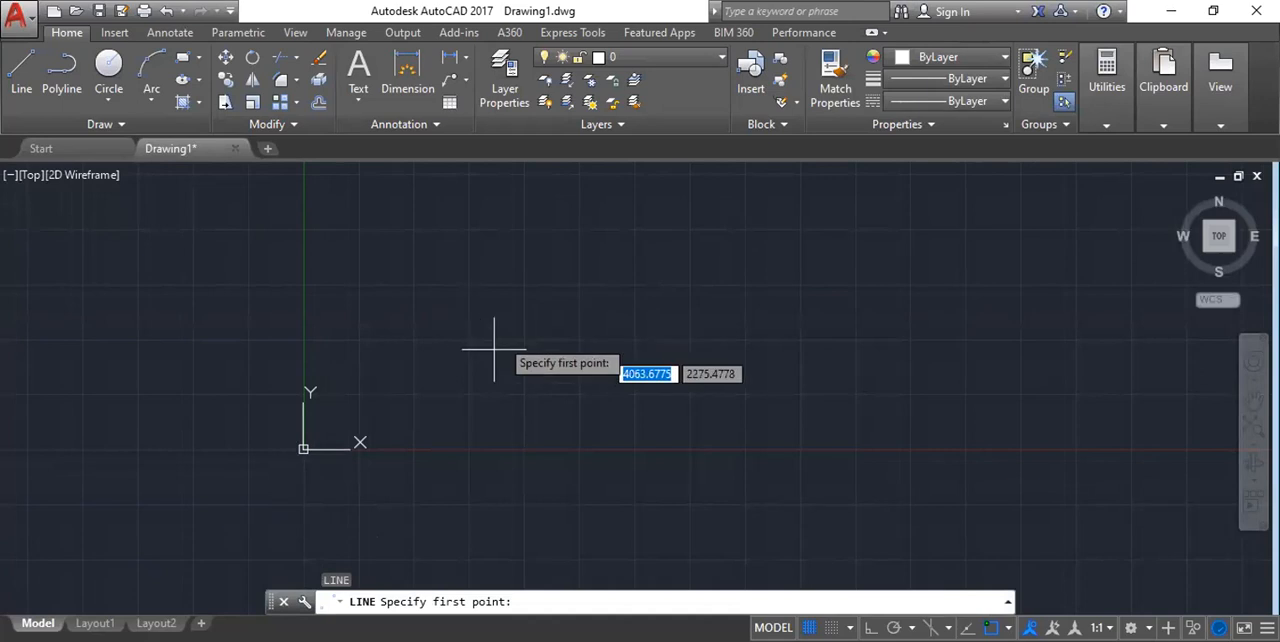
{"action": "scroll", "coordinate": [480, 380], "scroll_direction": "up", "scroll_amount": 2}
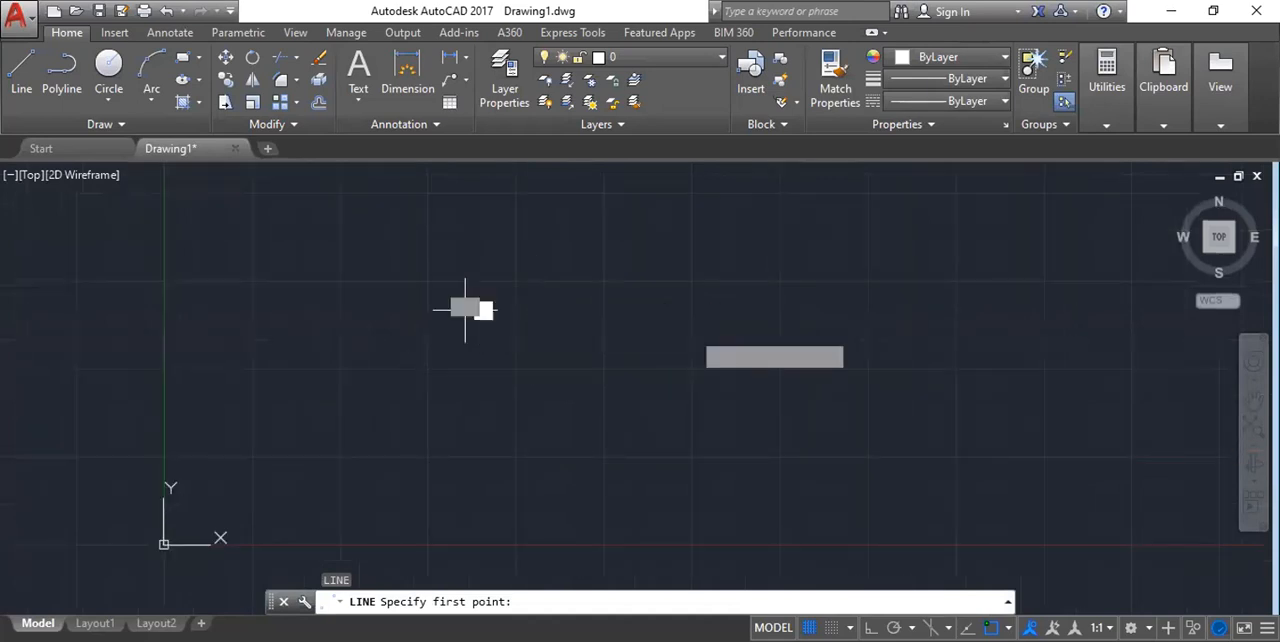
{"action": "left_click", "coordinate": [465, 310]}
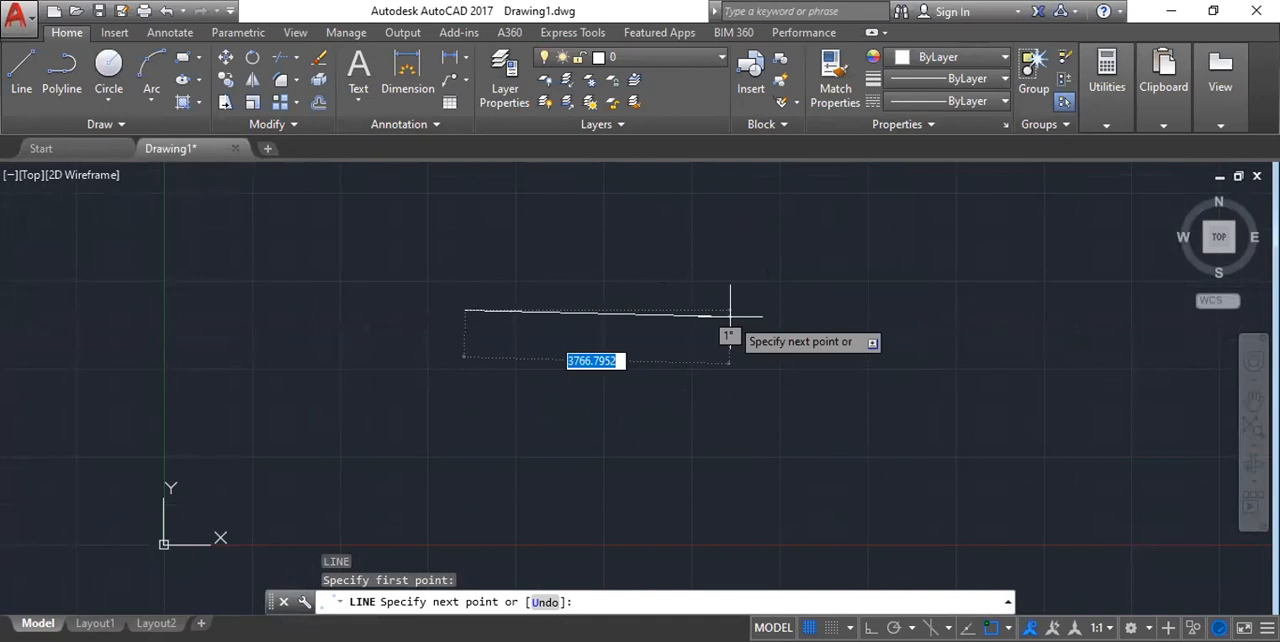
{"action": "key", "text": "F8"}
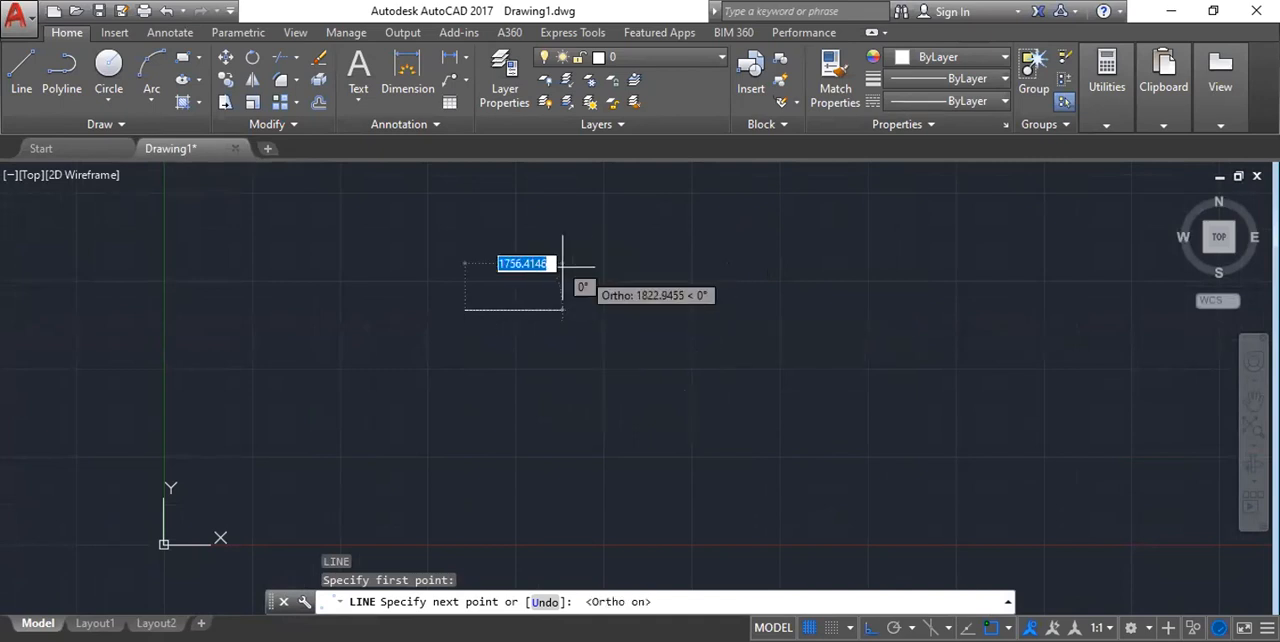
{"action": "left_click", "coordinate": [536, 310]}
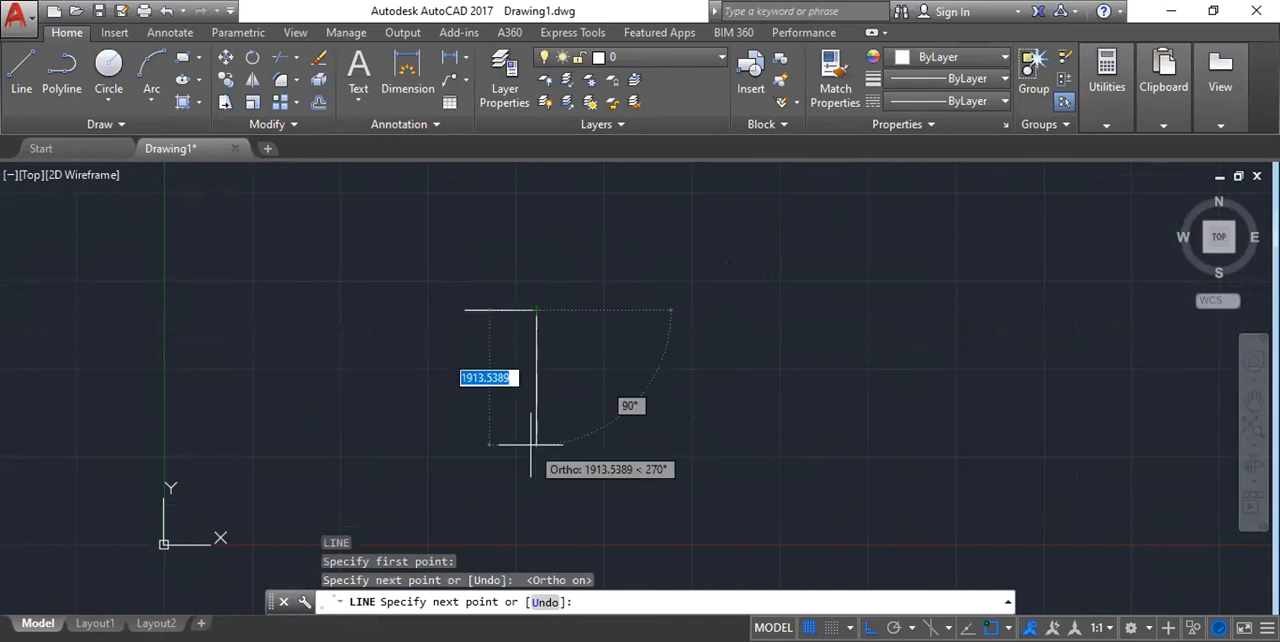
{"action": "left_click", "coordinate": [536, 444]}
{"action": "left_click", "coordinate": [692, 443]}
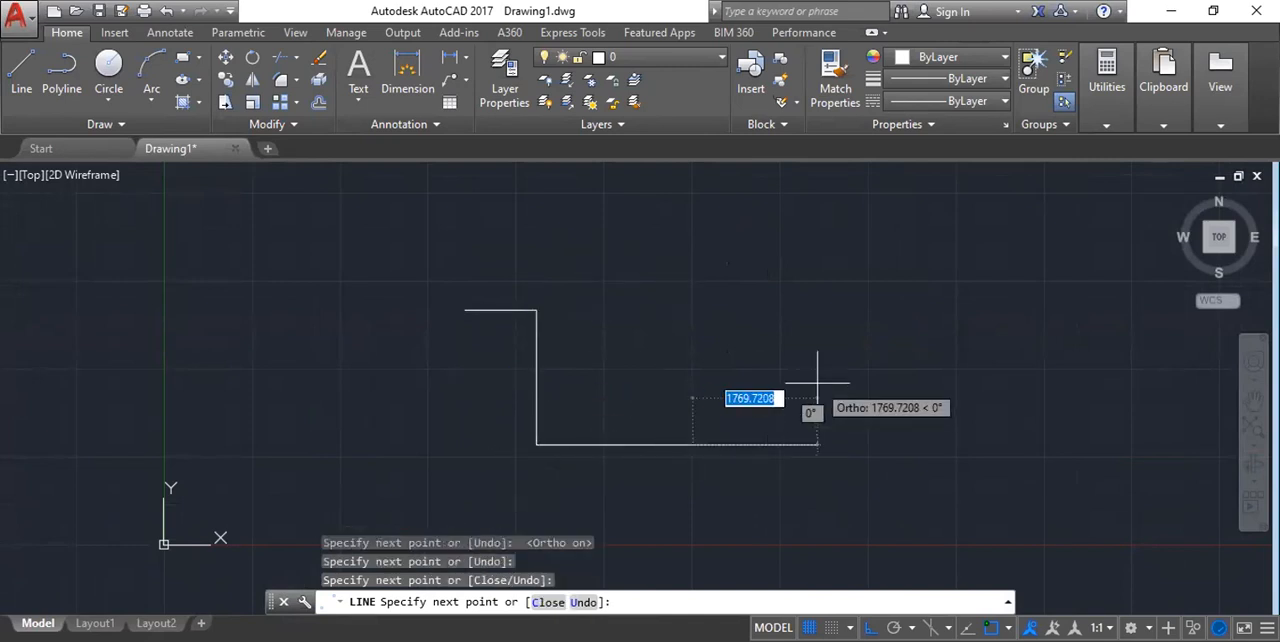
{"action": "key", "text": "Escape"}
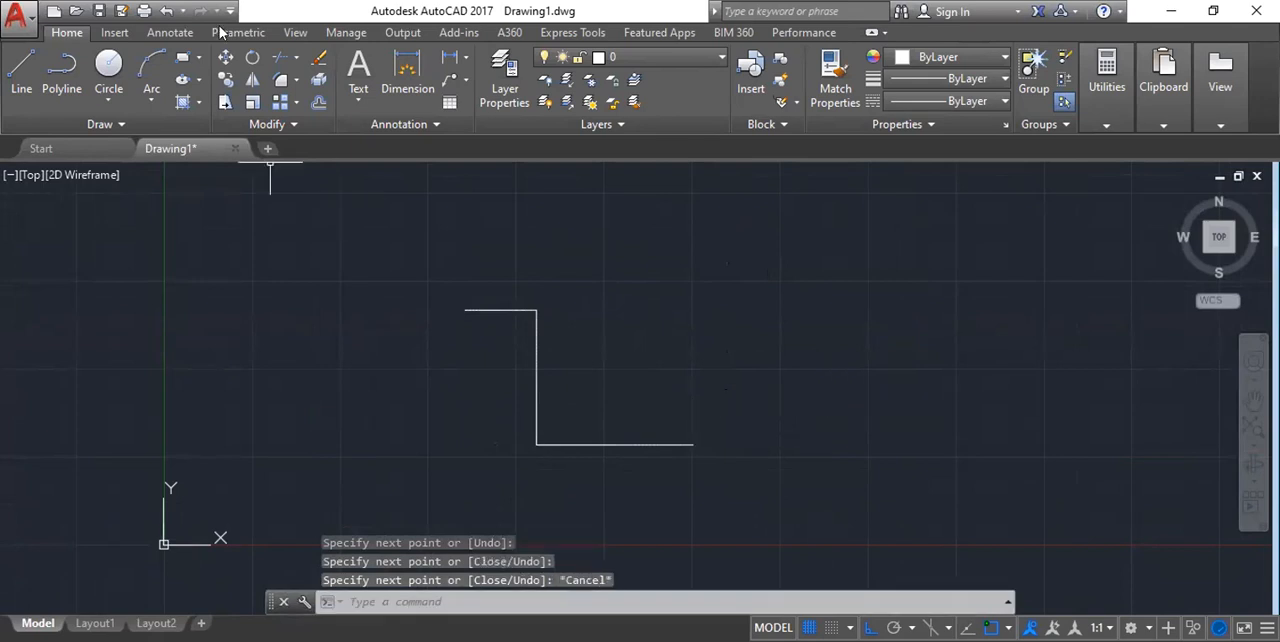
{"action": "scroll", "coordinate": [38, 199], "scroll_direction": "up", "scroll_amount": 2}
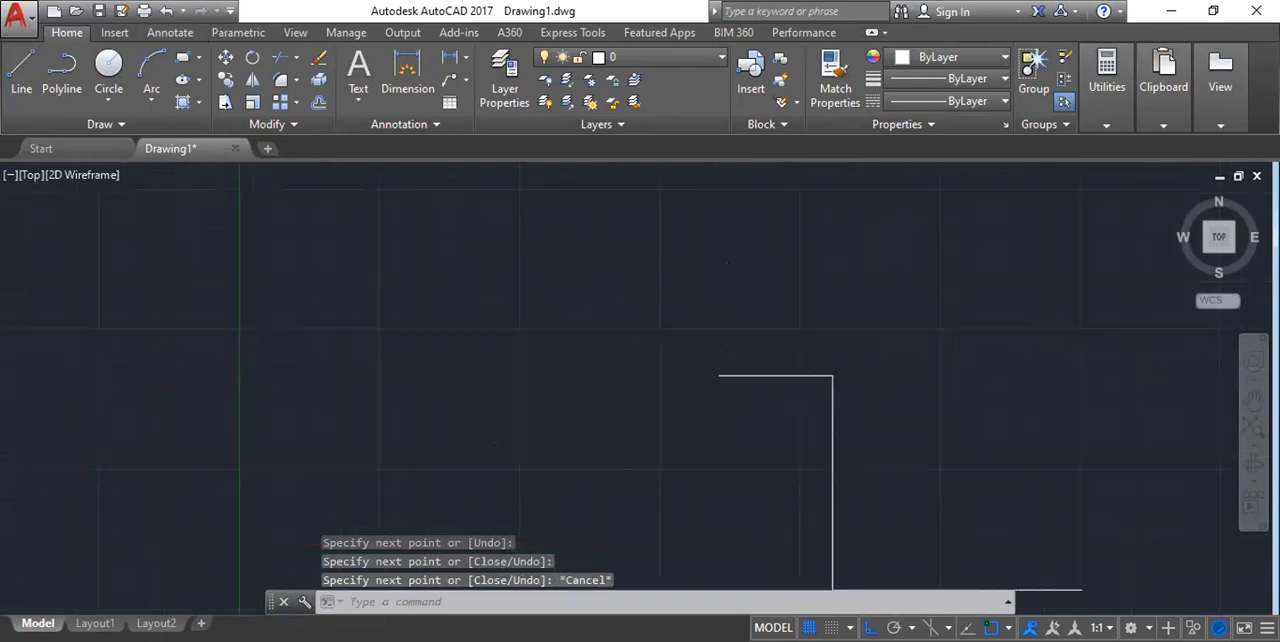
{"action": "scroll", "coordinate": [280, 290], "scroll_direction": "down", "scroll_amount": 4}
{"action": "middle_click_drag", "start_coordinate": [600, 277], "coordinate": [523, 291]}
{"action": "scroll", "coordinate": [420, 249], "scroll_direction": "up", "scroll_amount": 2}
{"action": "middle_click_drag", "start_coordinate": [420, 249], "coordinate": [414, 312]}
{"action": "scroll", "coordinate": [478, 331], "scroll_direction": "down", "scroll_amount": 4}
{"action": "left_click", "coordinate": [313, 317]}
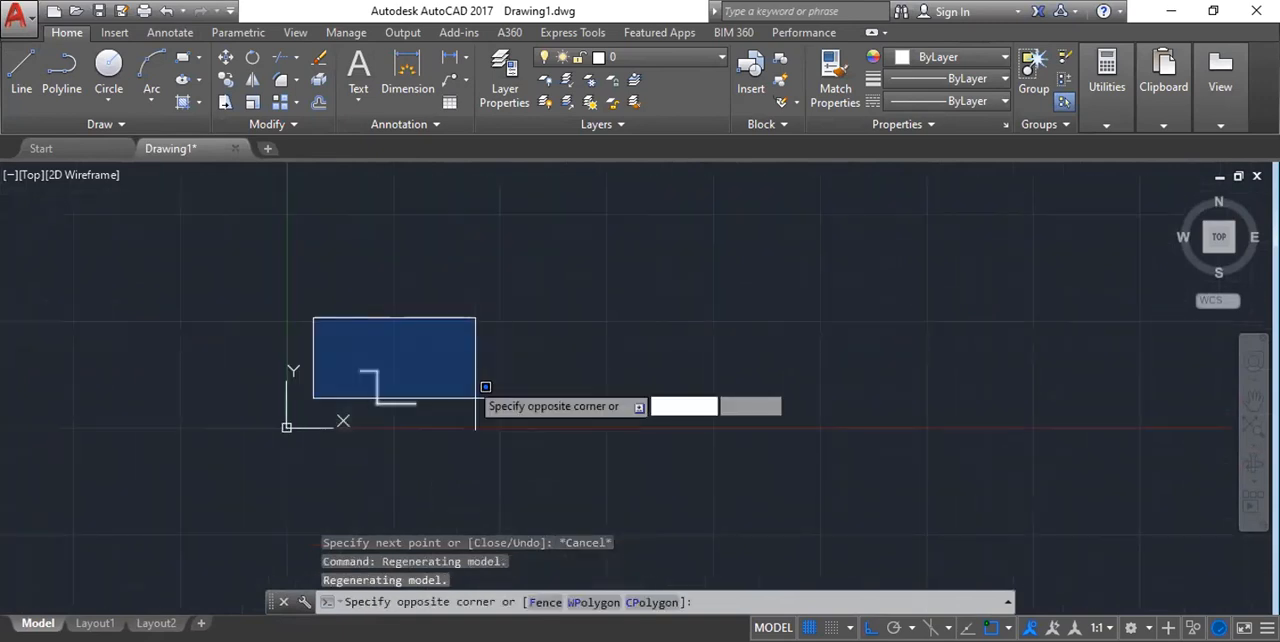
{"action": "key", "text": "Escape"}
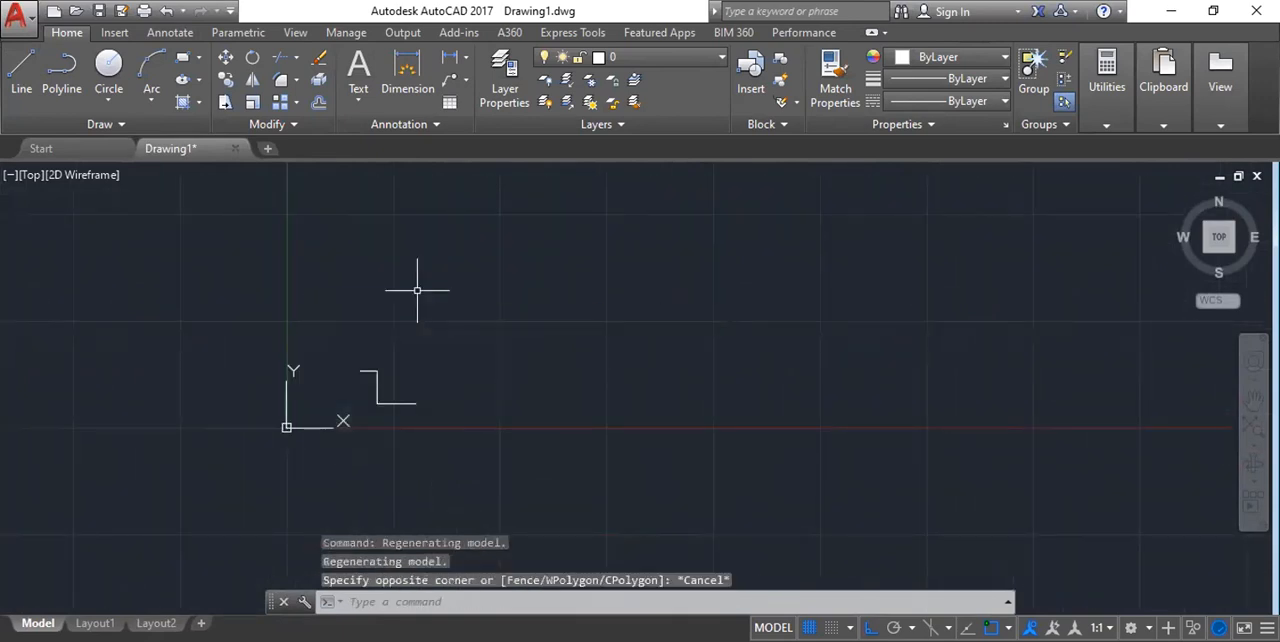
Remove all three segments of the stepped line with the Erase command, using a window selection.
{"action": "scroll", "coordinate": [343, 423], "scroll_direction": "up", "scroll_amount": 5}
{"action": "middle_click_drag", "start_coordinate": [429, 329], "coordinate": [445, 288]}
{"action": "middle_click_drag", "start_coordinate": [491, 254], "coordinate": [473, 241]}
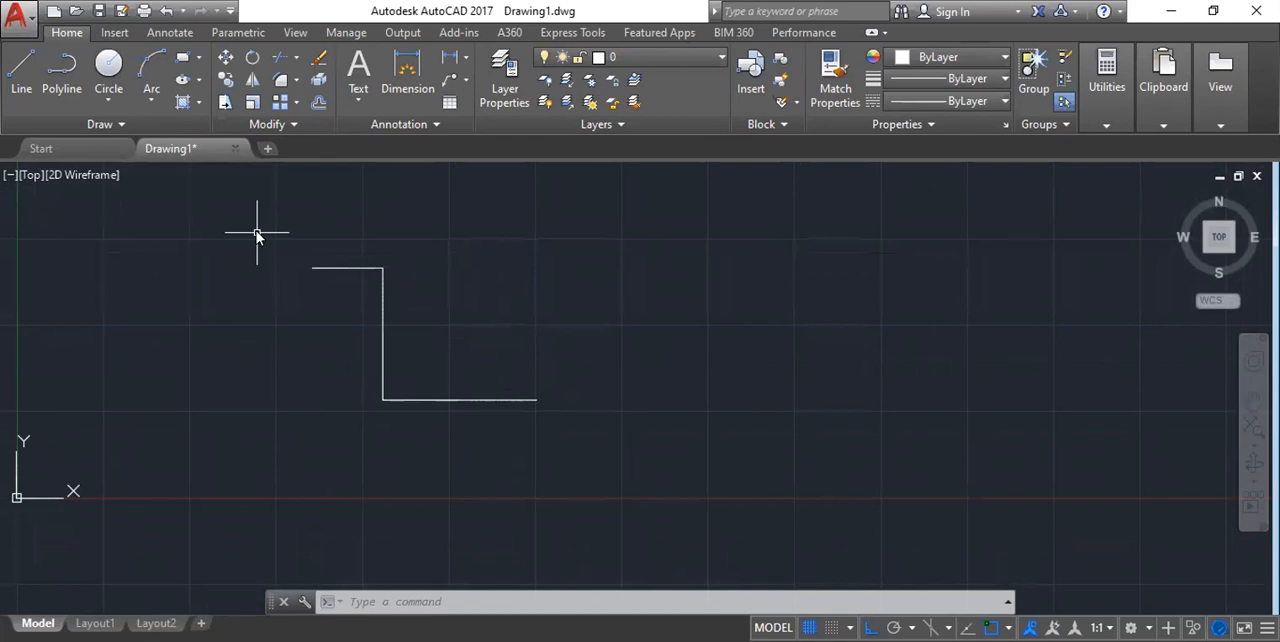
{"action": "type", "text": "E"}
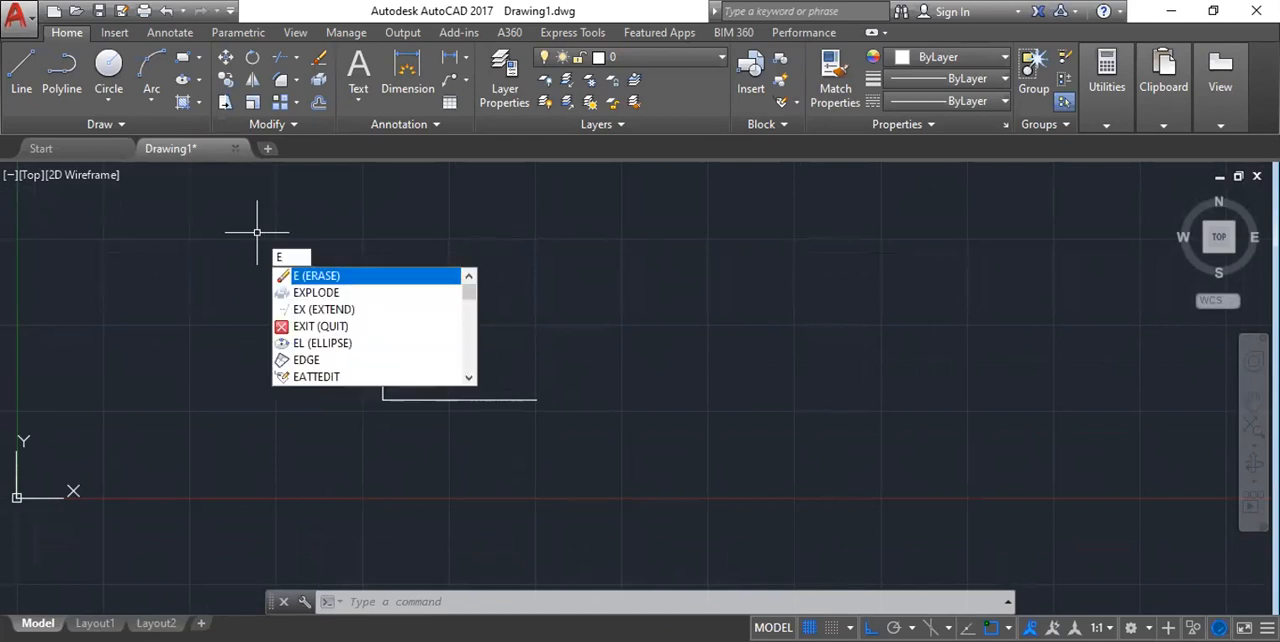
{"action": "key", "text": "Return"}
{"action": "left_click", "coordinate": [257, 232]}
{"action": "left_click", "coordinate": [684, 464]}
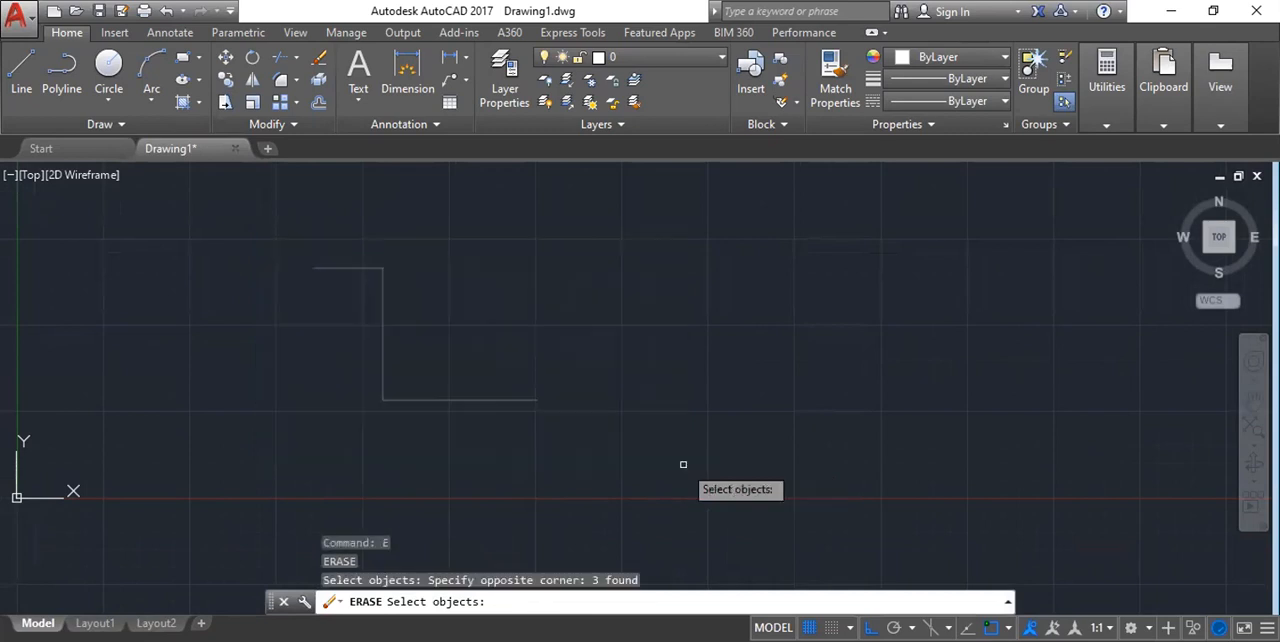
{"action": "key", "text": "Return"}
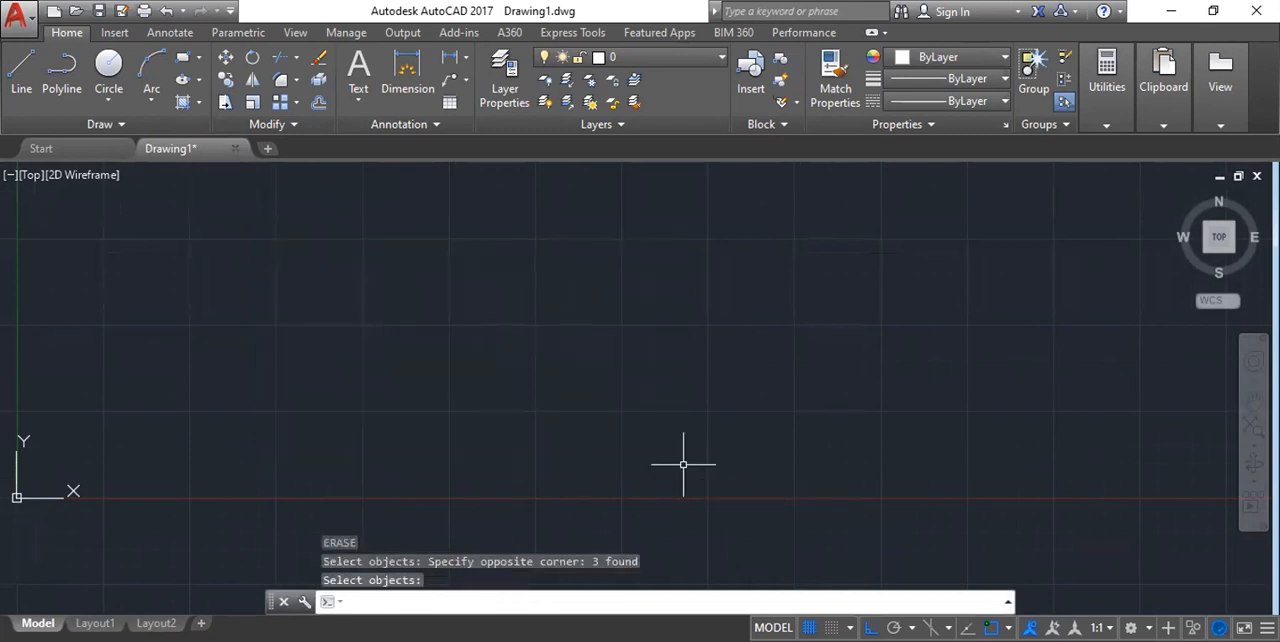
Draw a new stepped line of three connected segments going right, down, and right about 3533 units.
{"action": "mouse_move", "coordinate": [383, 331]}
{"action": "middle_mouse_down"}
{"action": "mouse_move", "coordinate": [554, 251]}
{"action": "mouse_move", "coordinate": [457, 328]}
{"action": "middle_mouse_up"}
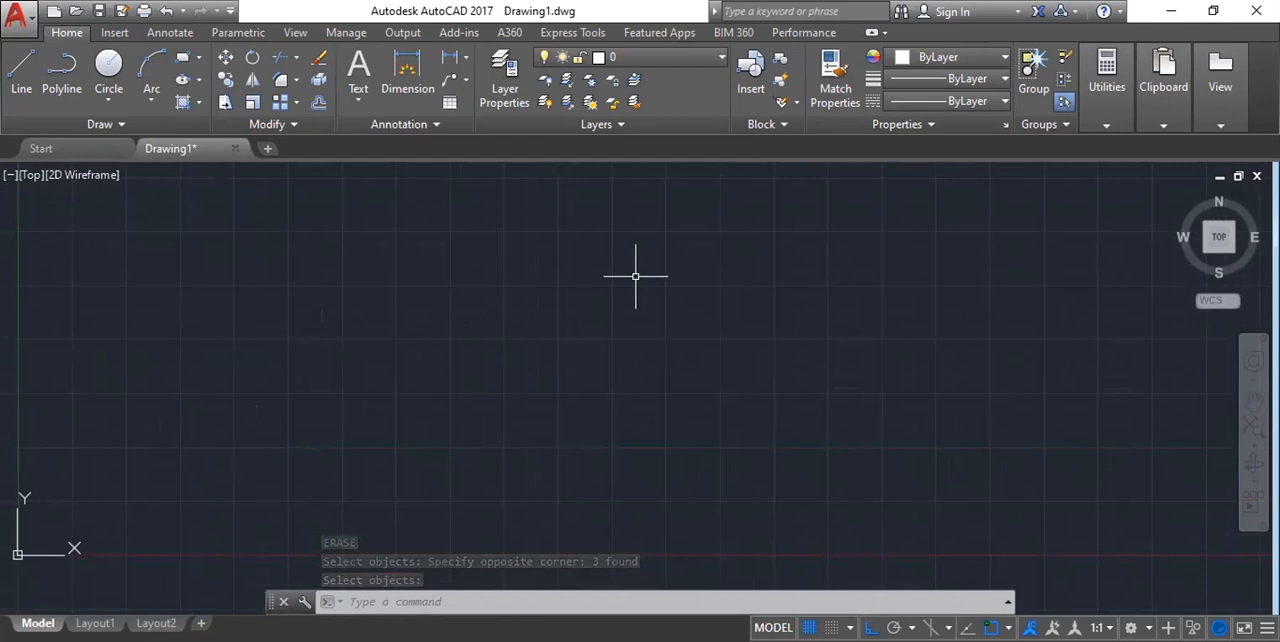
{"action": "type", "text": "l"}
{"action": "key", "text": "Return"}
{"action": "left_click", "coordinate": [378, 308]}
{"action": "left_click", "coordinate": [461, 308]}
{"action": "left_click", "coordinate": [461, 397]}
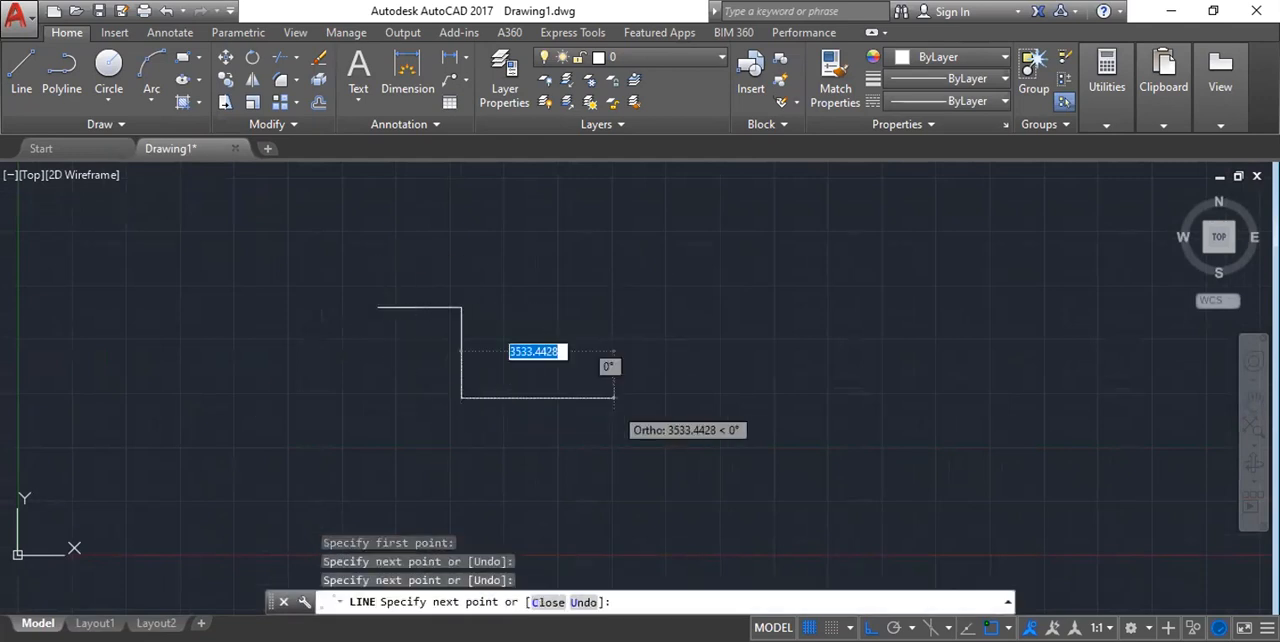
{"action": "left_click", "coordinate": [613, 397]}
{"action": "key", "text": "Escape"}
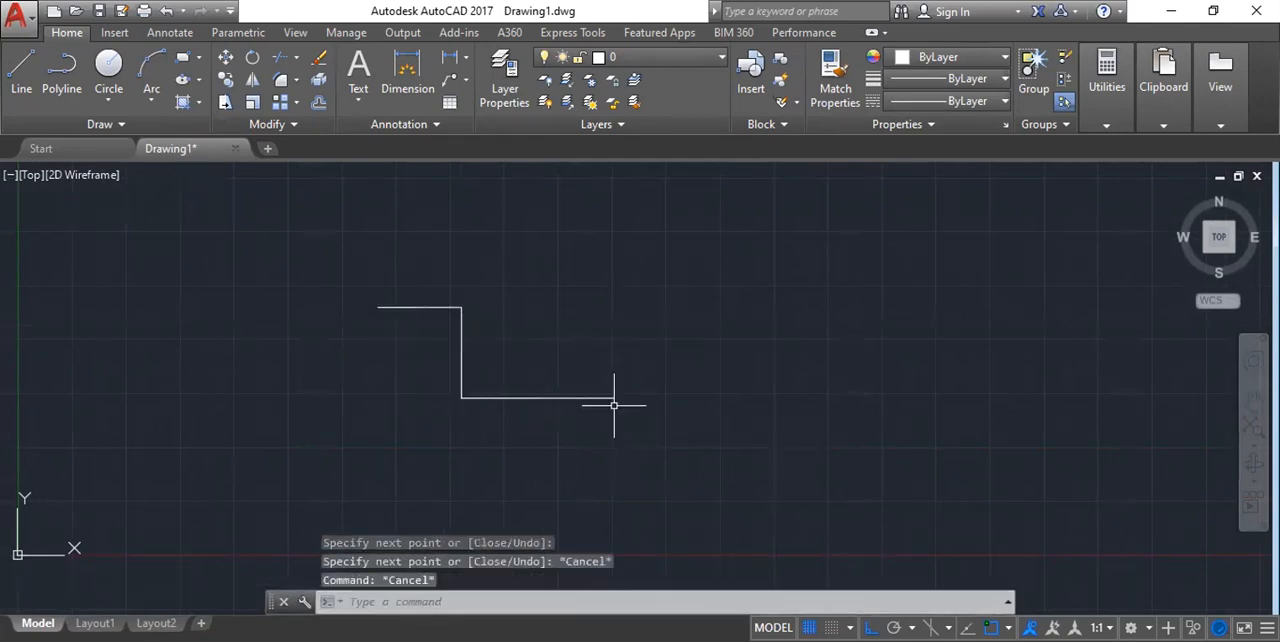
Window-select the three segments of the redrawn stepped line and delete them.
{"action": "left_click", "coordinate": [351, 259]}
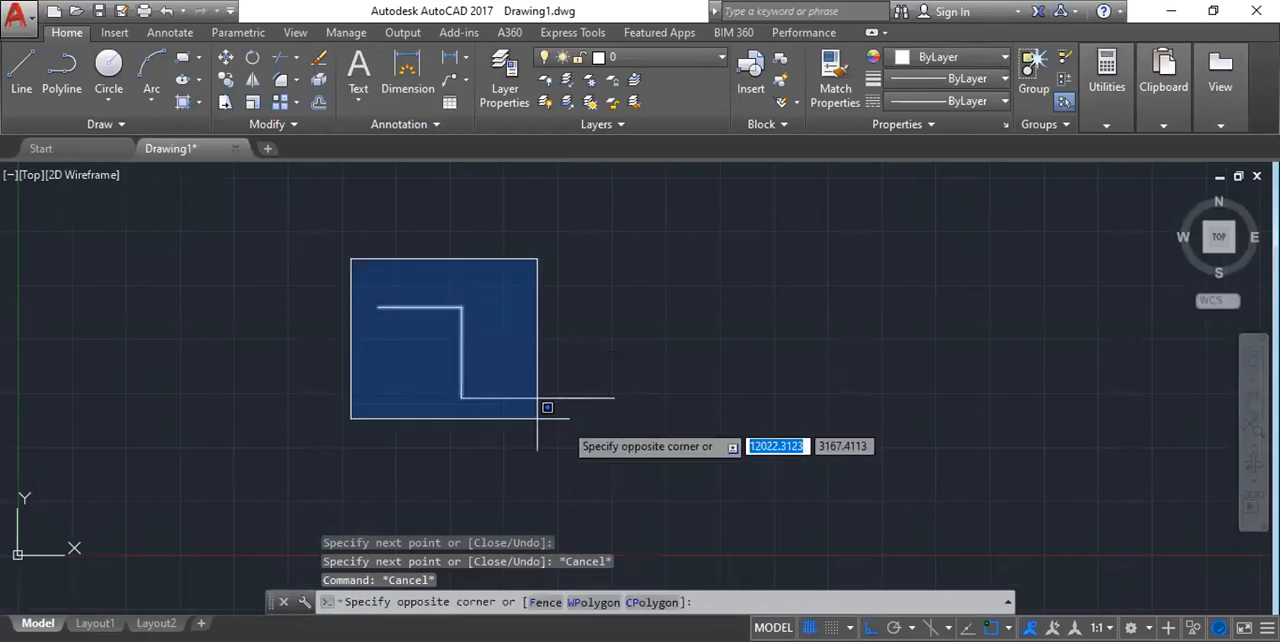
{"action": "left_click", "coordinate": [664, 428]}
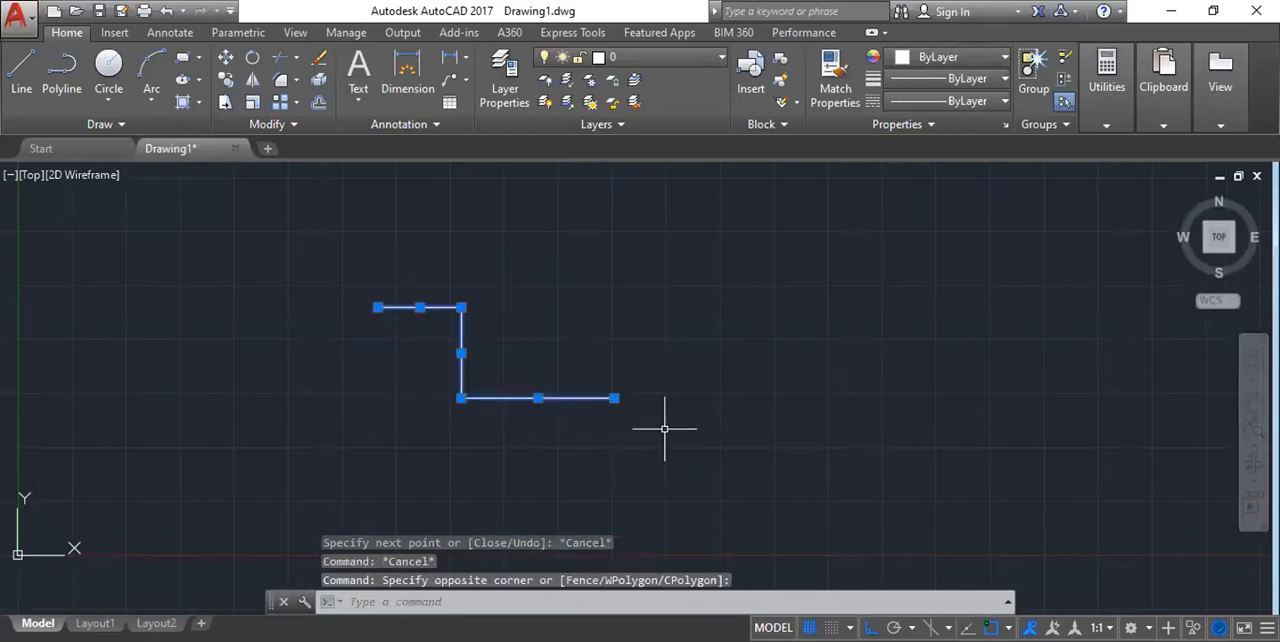
{"action": "key", "text": "Delete"}
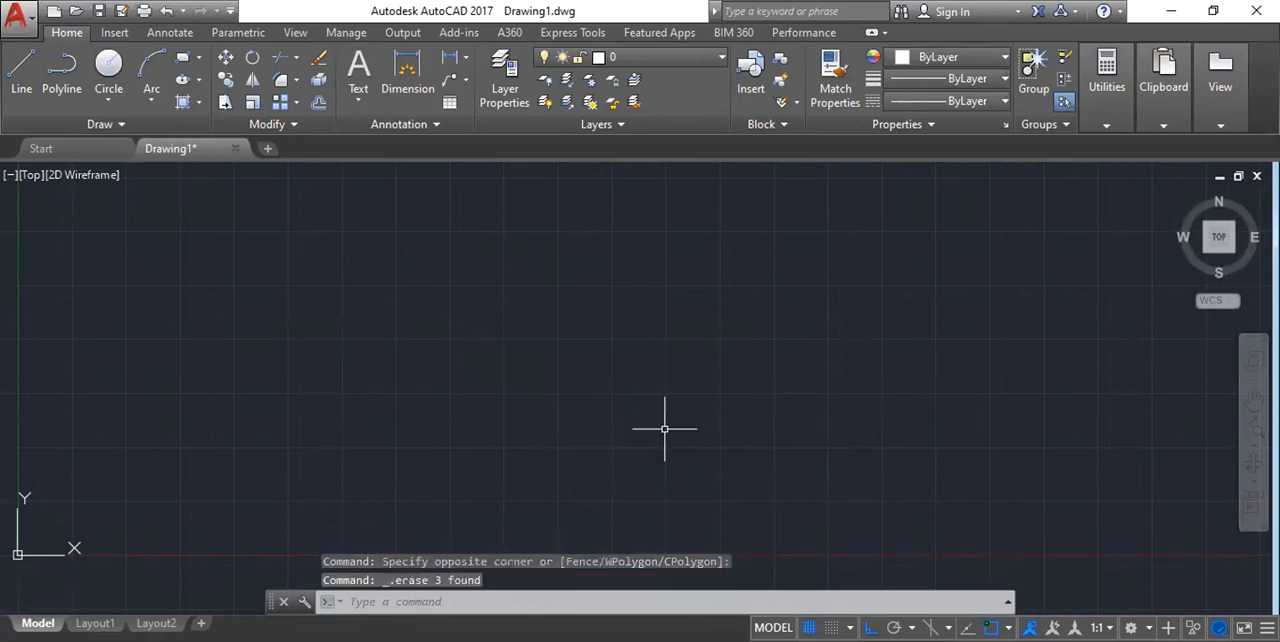
{"action": "key", "text": "Escape"}
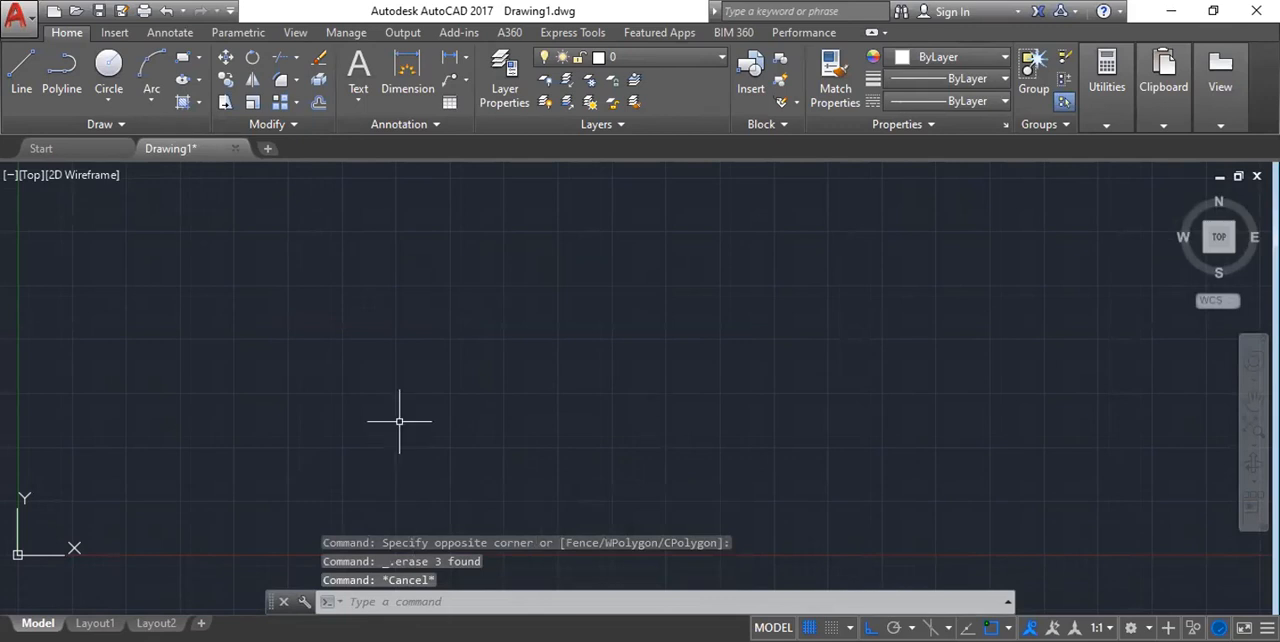
Start a trial line, turn Ortho mode off while it is being drawn, and abandon the line.
{"action": "scroll", "coordinate": [495, 304], "scroll_direction": "down", "scroll_amount": 3}
{"action": "mouse_move", "coordinate": [573, 290]}
{"action": "middle_mouse_down"}
{"action": "mouse_move", "coordinate": [491, 365]}
{"action": "mouse_move", "coordinate": [416, 377]}
{"action": "middle_mouse_up"}
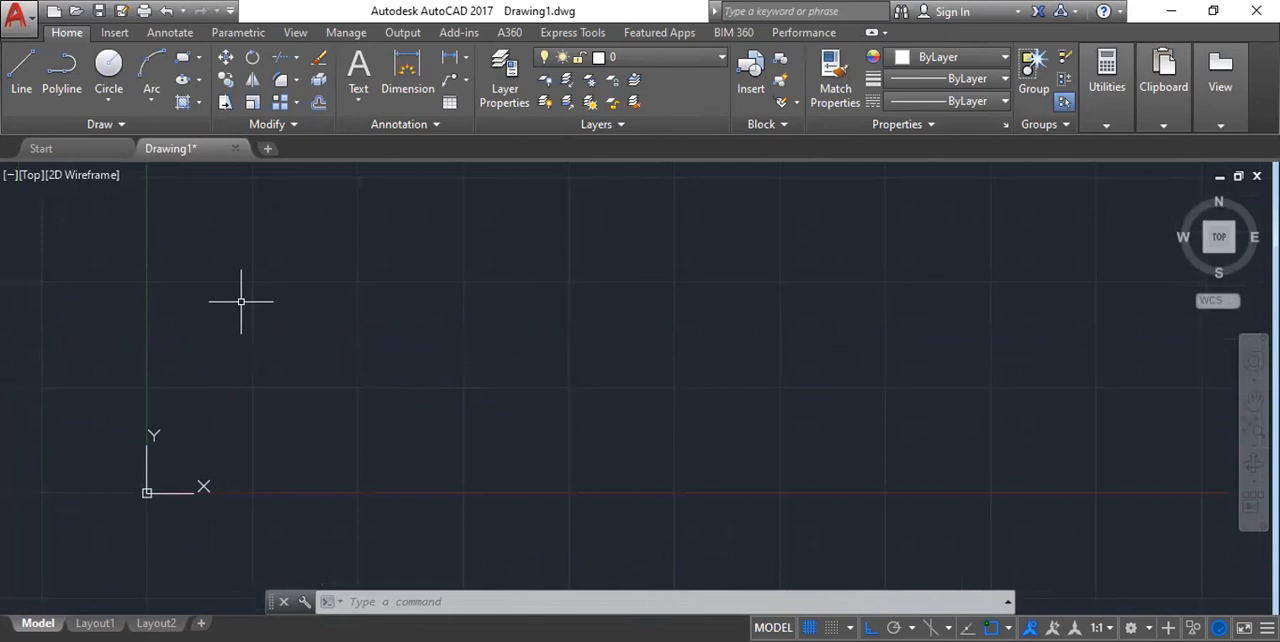
{"action": "middle_click_drag", "start_coordinate": [527, 286], "coordinate": [427, 349]}
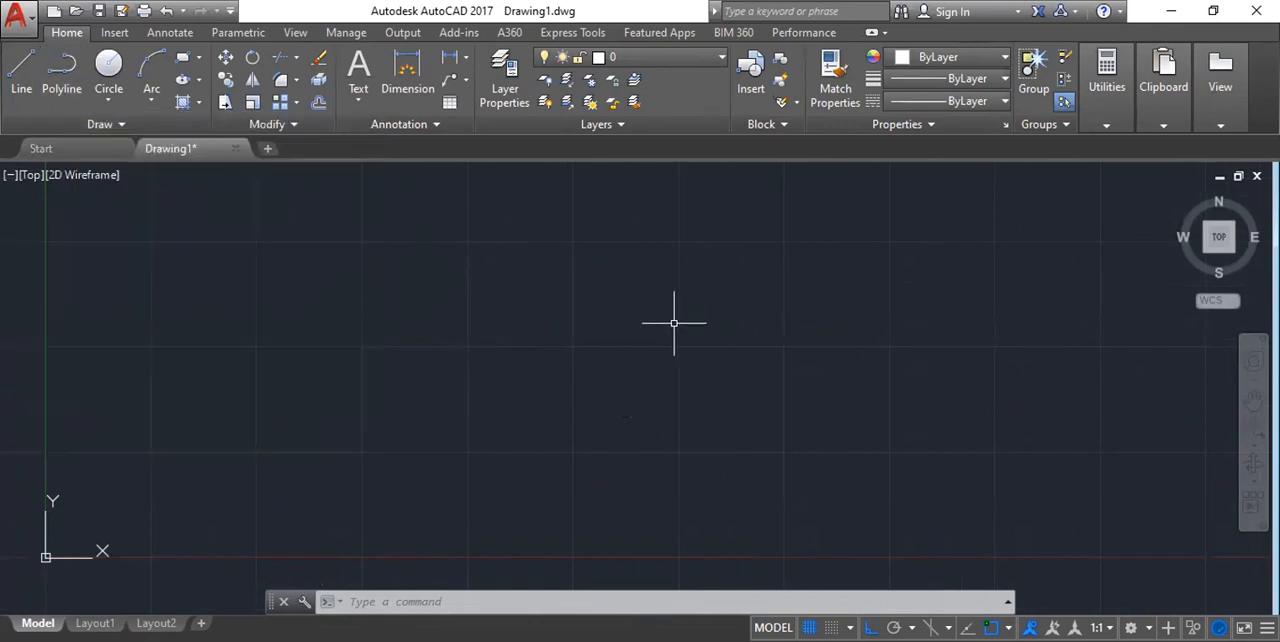
{"action": "middle_click_drag", "start_coordinate": [672, 306], "coordinate": [643, 324]}
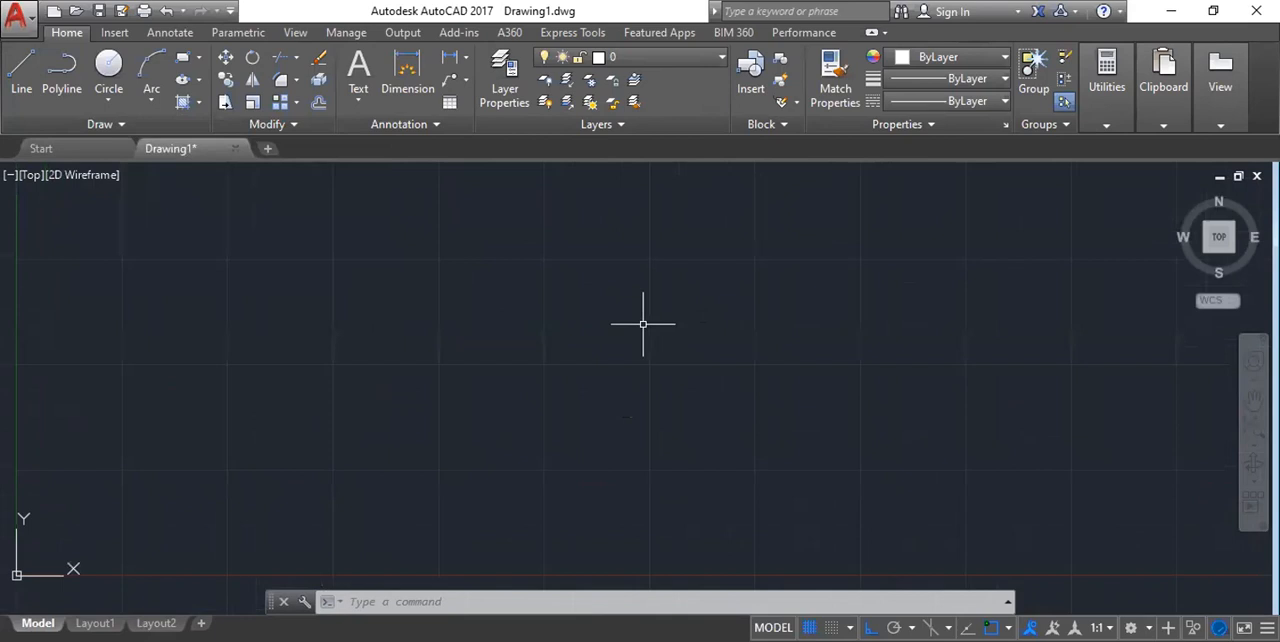
{"action": "type", "text": "l"}
{"action": "key", "text": "Return"}
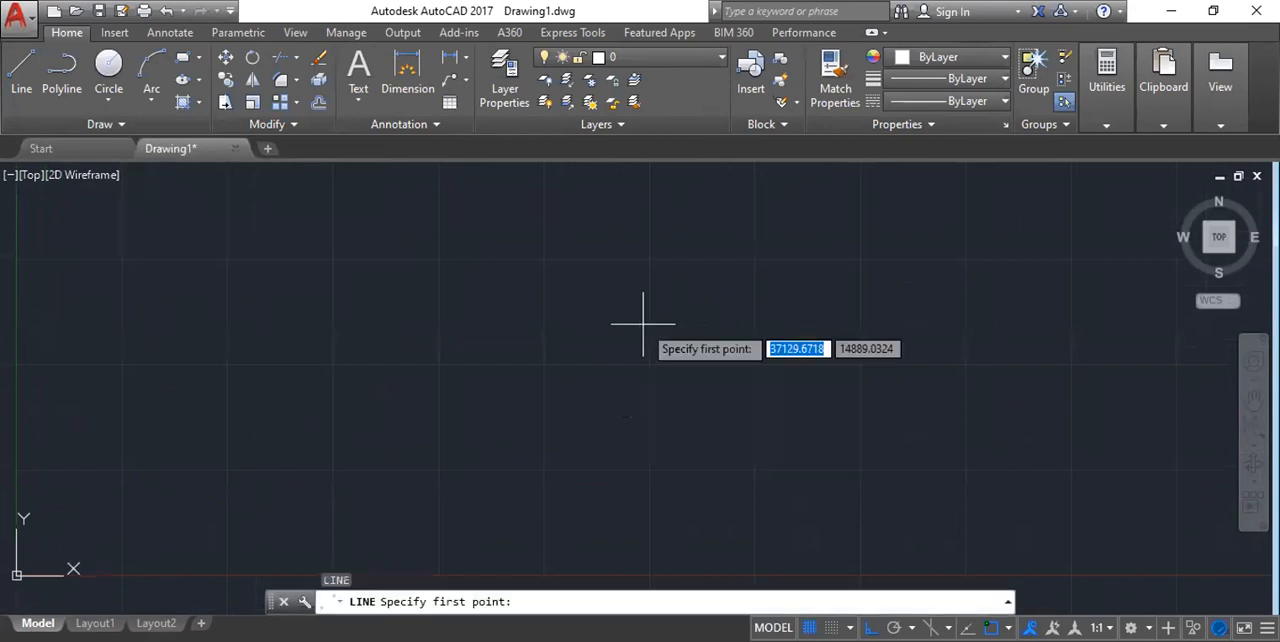
{"action": "left_click", "coordinate": [415, 385]}
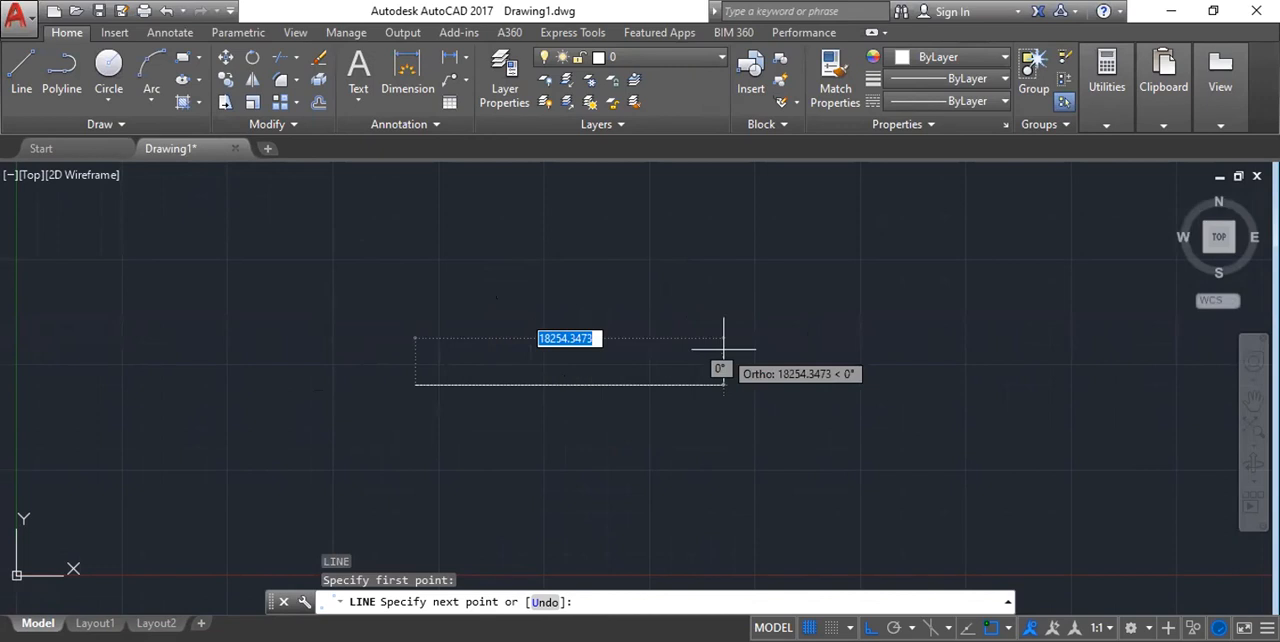
{"action": "key", "text": "F8"}
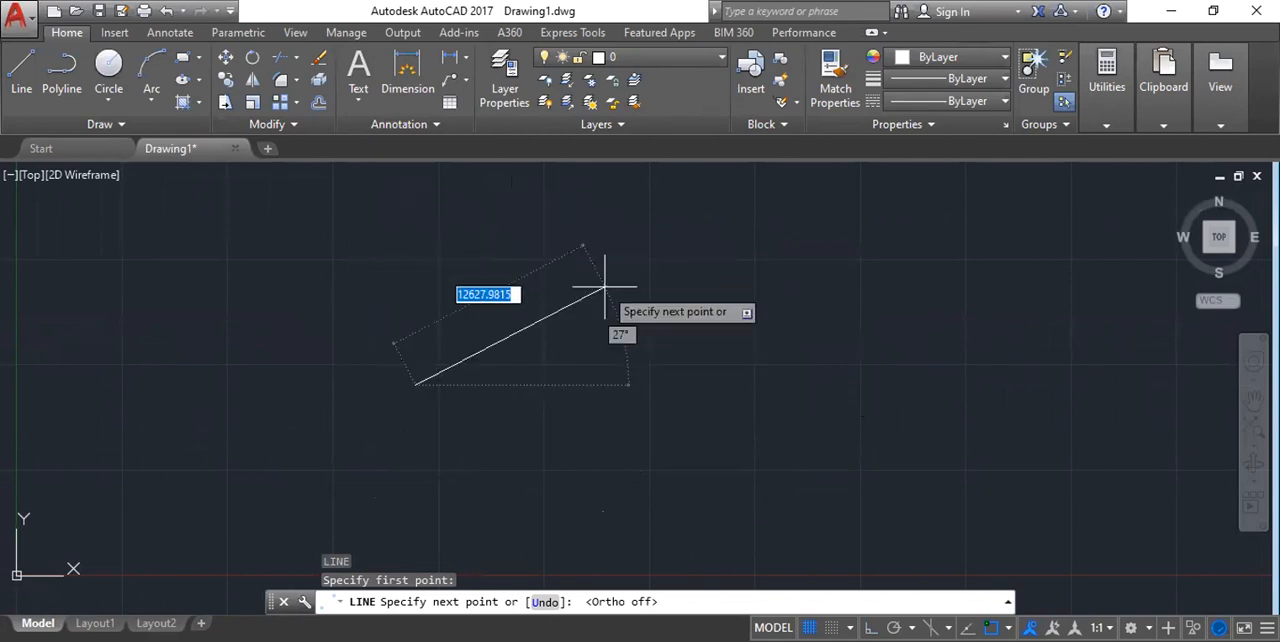
{"action": "key", "text": "Escape"}
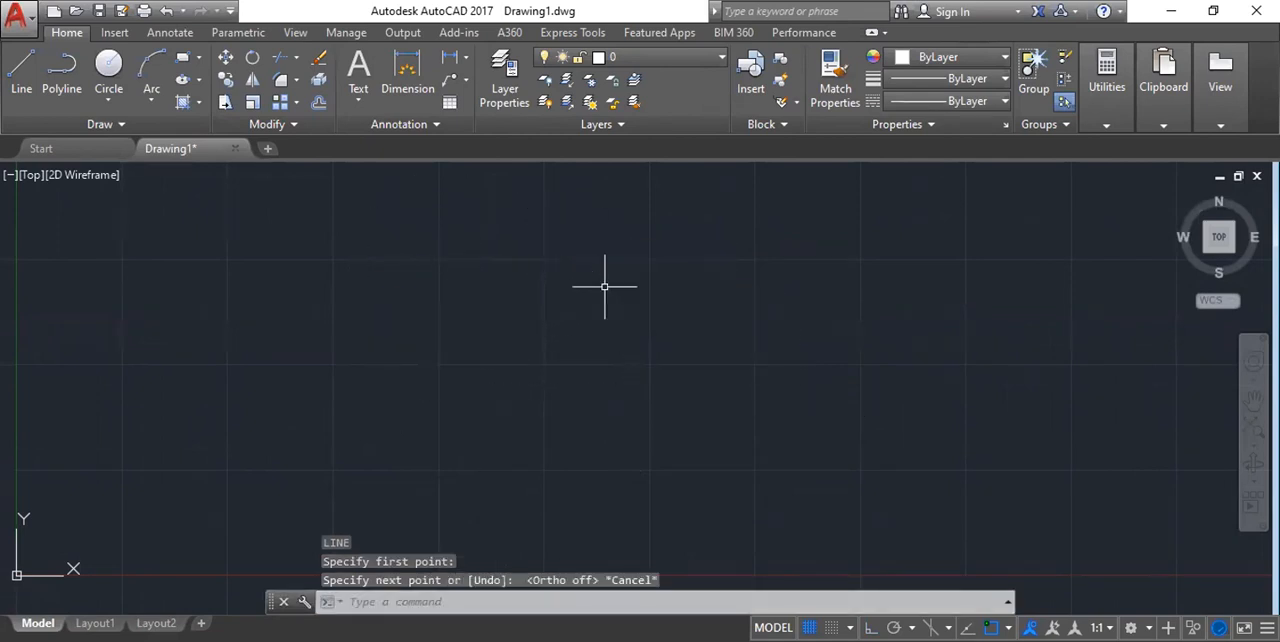
Open the Drafting Settings with the DS command and turn Polar Tracking on.
{"action": "type", "text": "DS"}
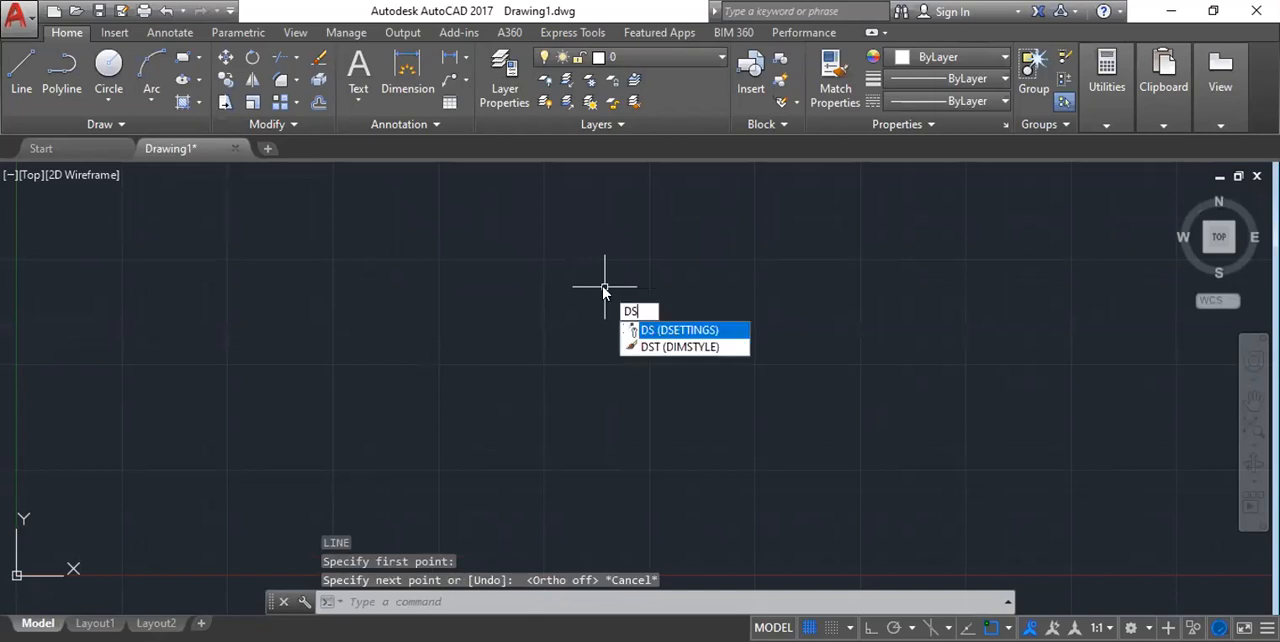
{"action": "key", "text": "Return"}
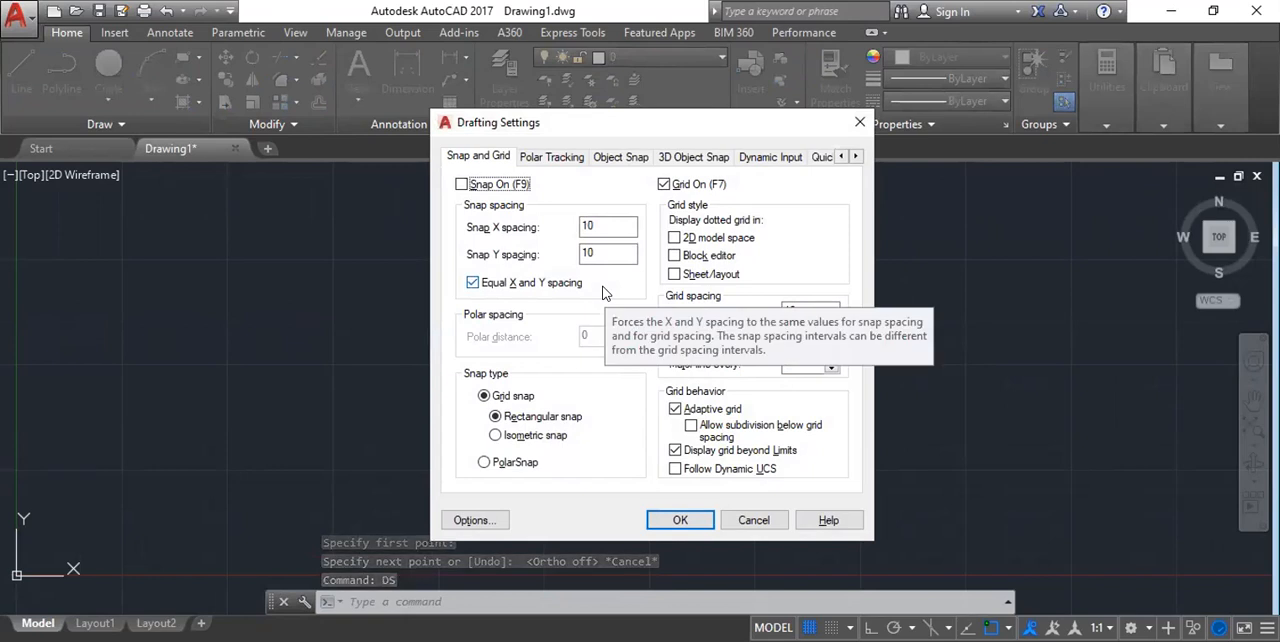
{"action": "left_click", "coordinate": [557, 164]}
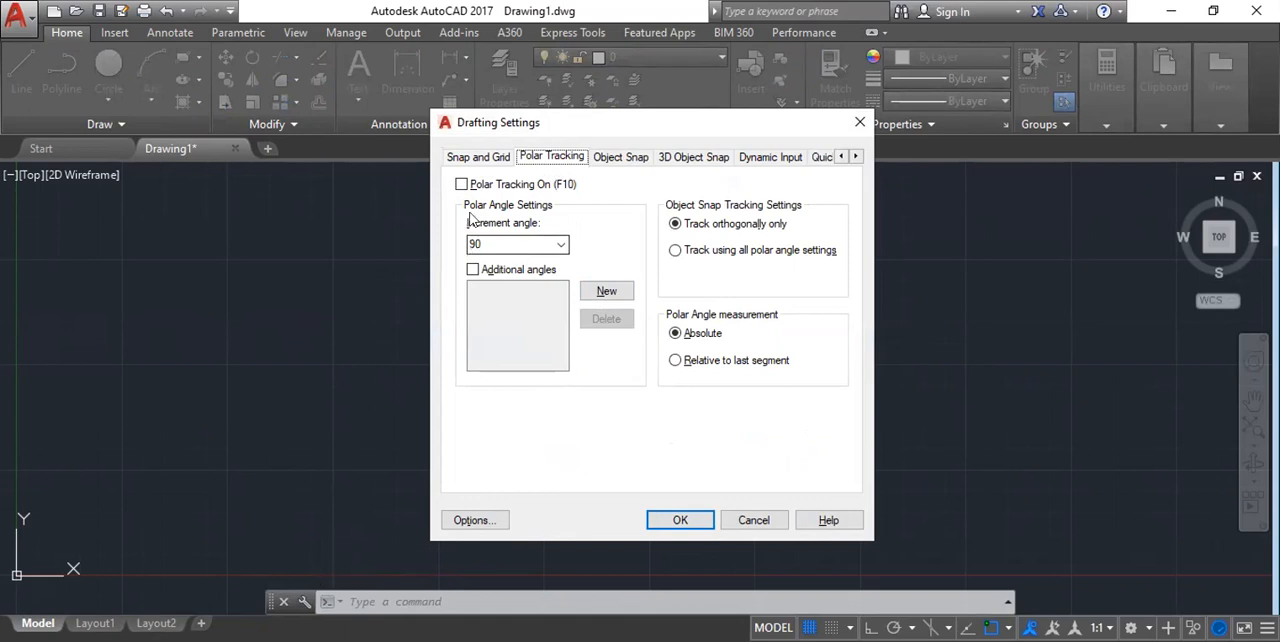
{"action": "left_click", "coordinate": [561, 246]}
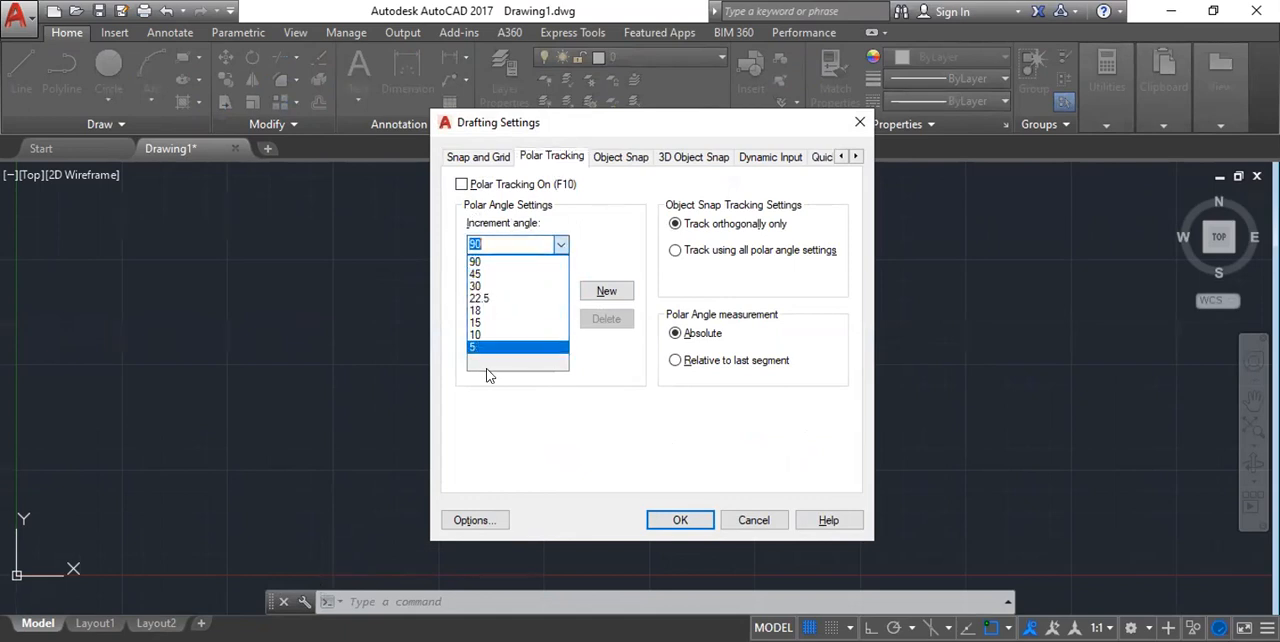
{"action": "left_click", "coordinate": [561, 247]}
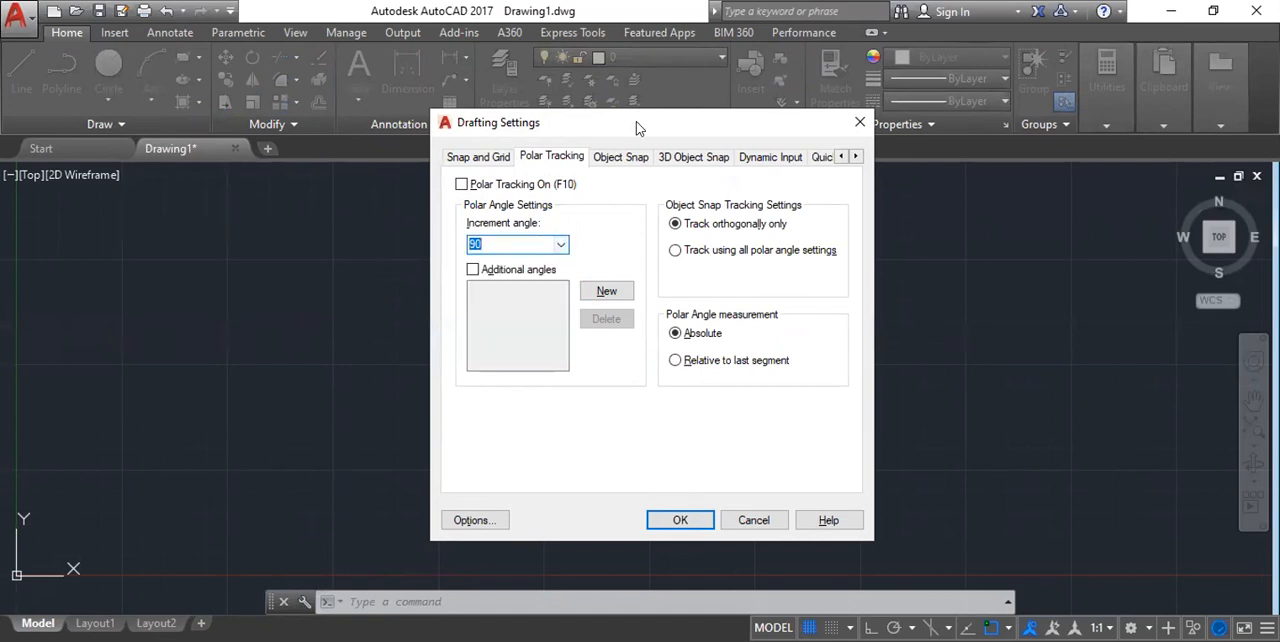
{"action": "left_click_drag", "start_coordinate": [542, 122], "coordinate": [510, 74]}
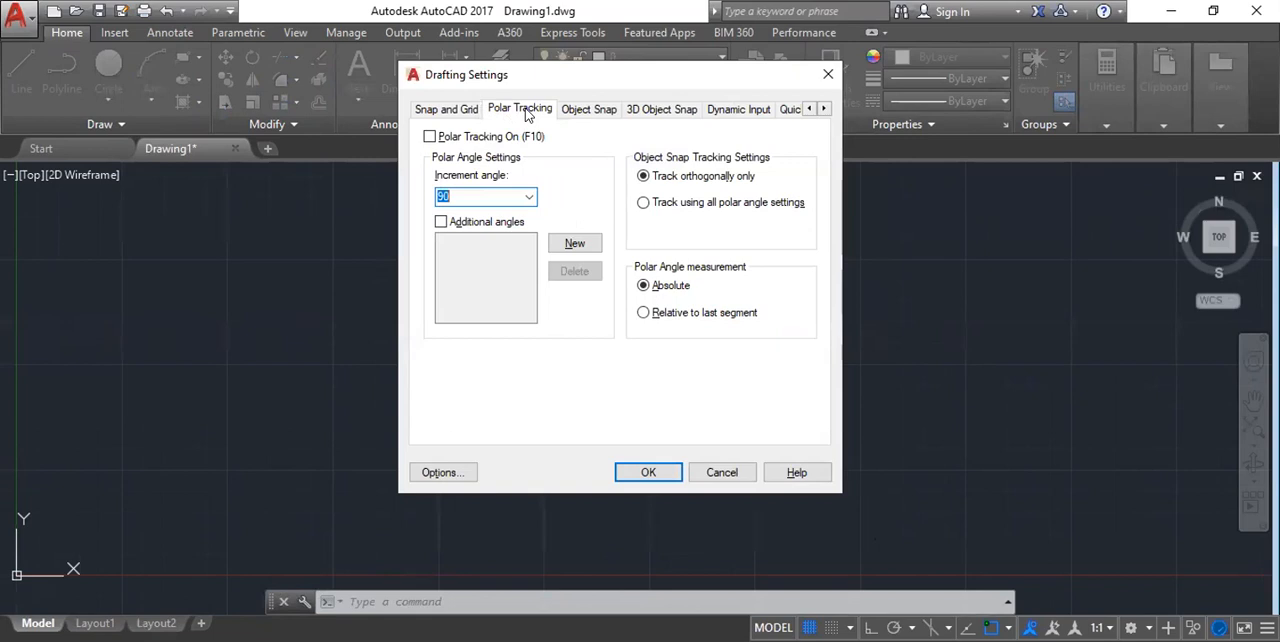
{"action": "left_click", "coordinate": [429, 137]}
{"action": "left_click", "coordinate": [429, 137]}
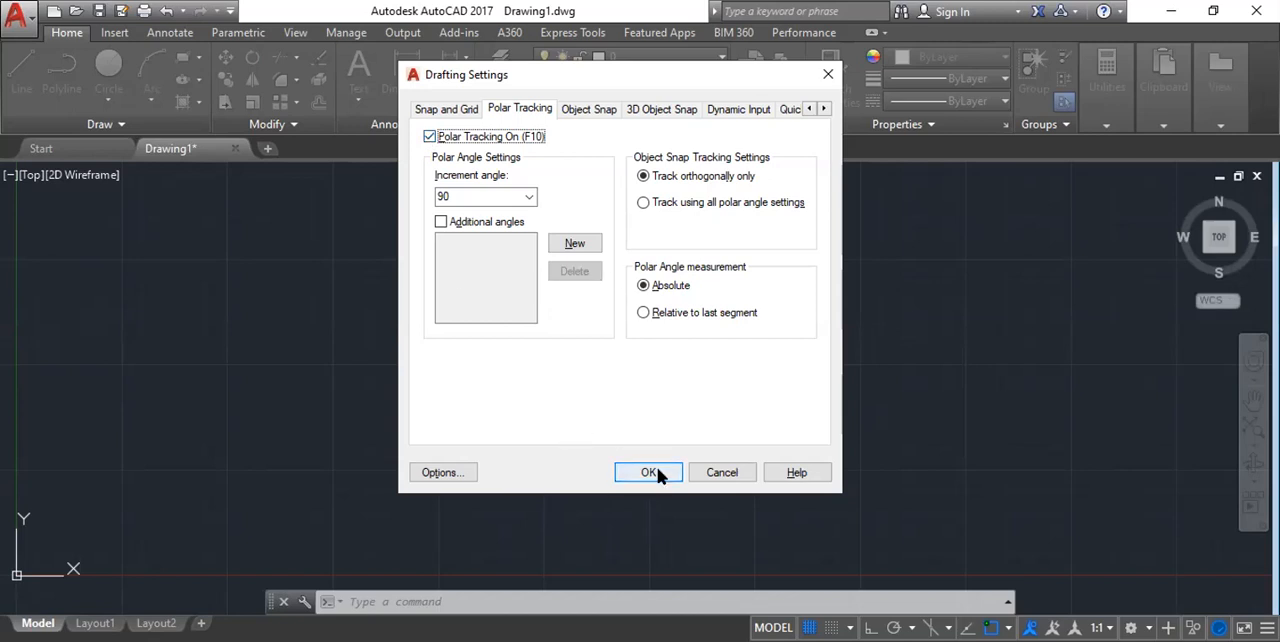
Keep the polar increment angle at 90, add 30 as an additional angle, and accept the drafting settings.
{"action": "left_click", "coordinate": [530, 200]}
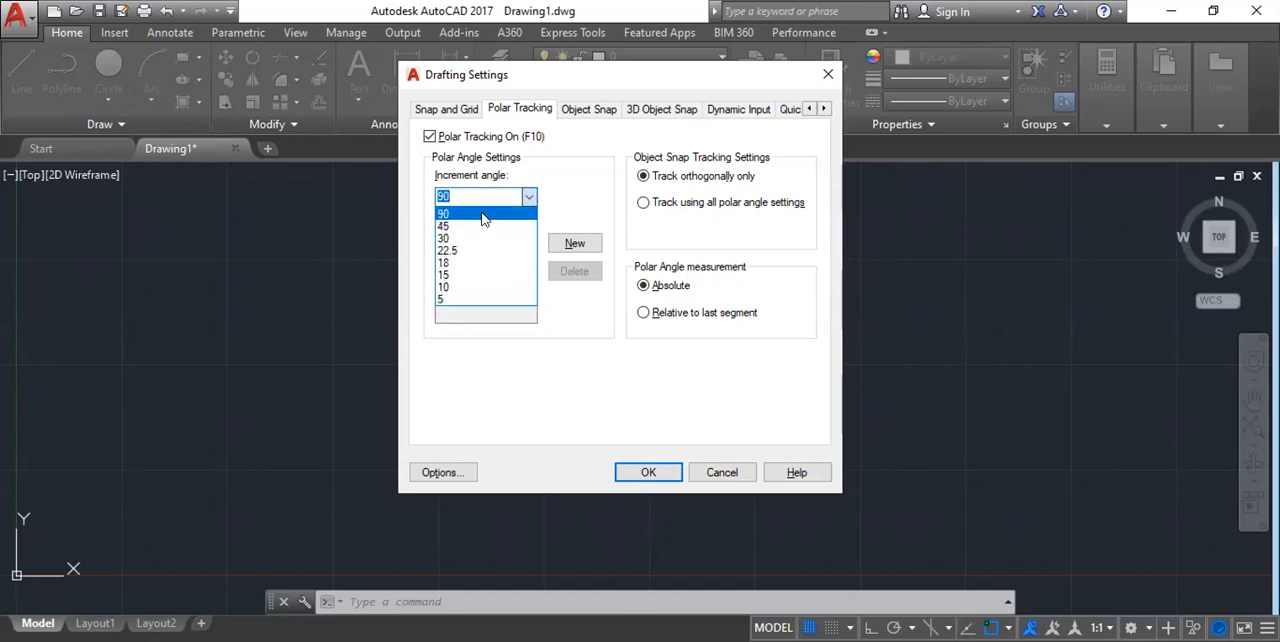
{"action": "left_click", "coordinate": [530, 196]}
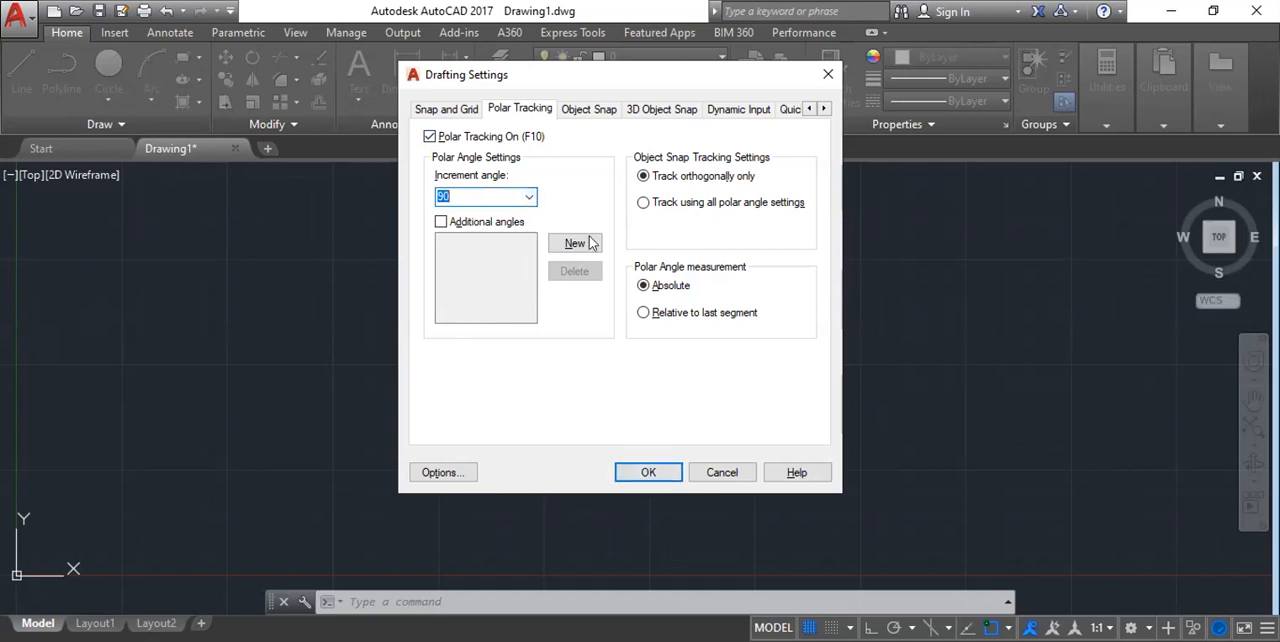
{"action": "left_click", "coordinate": [569, 246]}
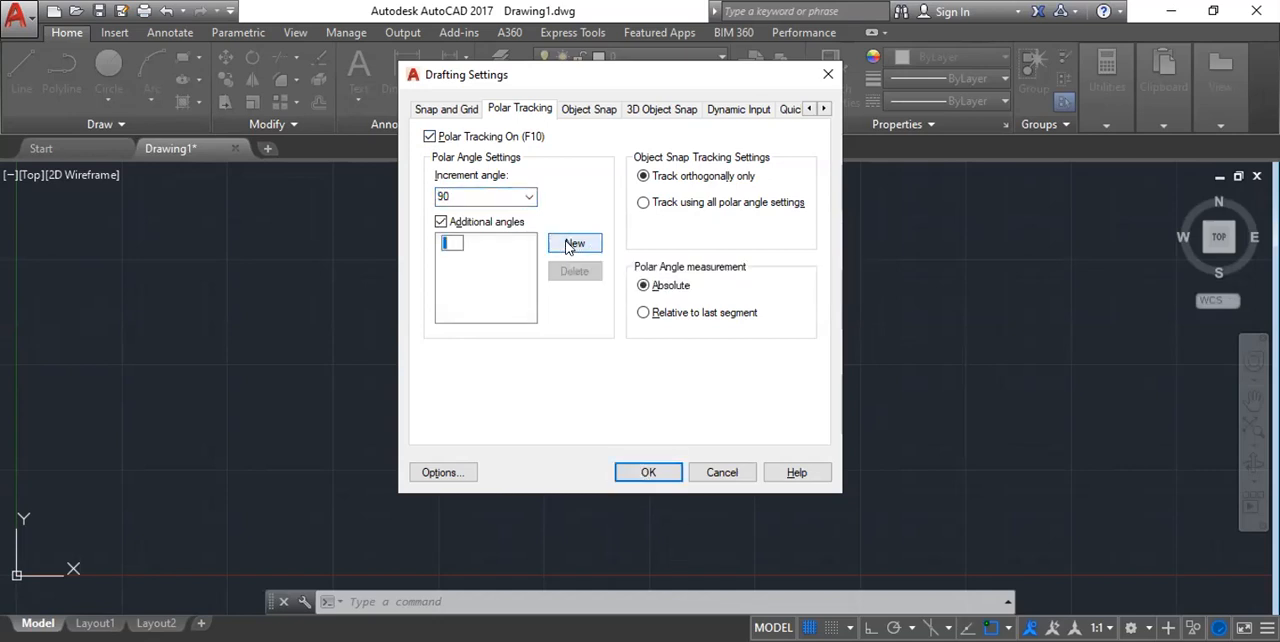
{"action": "type", "text": "30"}
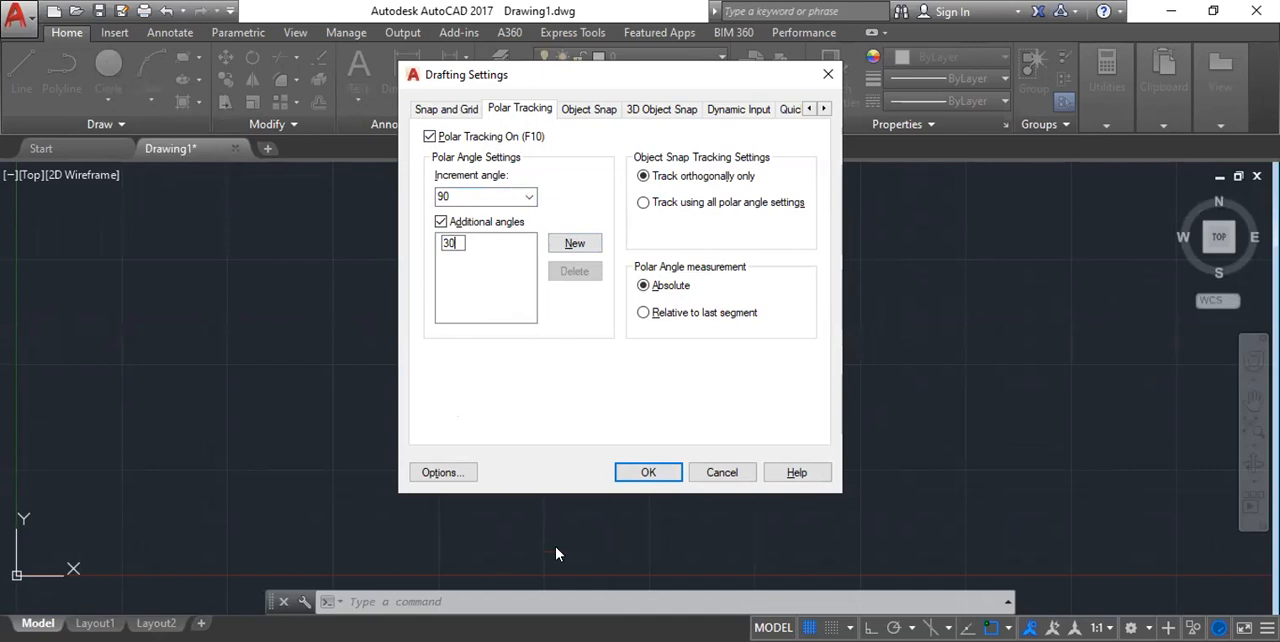
{"action": "left_click", "coordinate": [622, 476]}
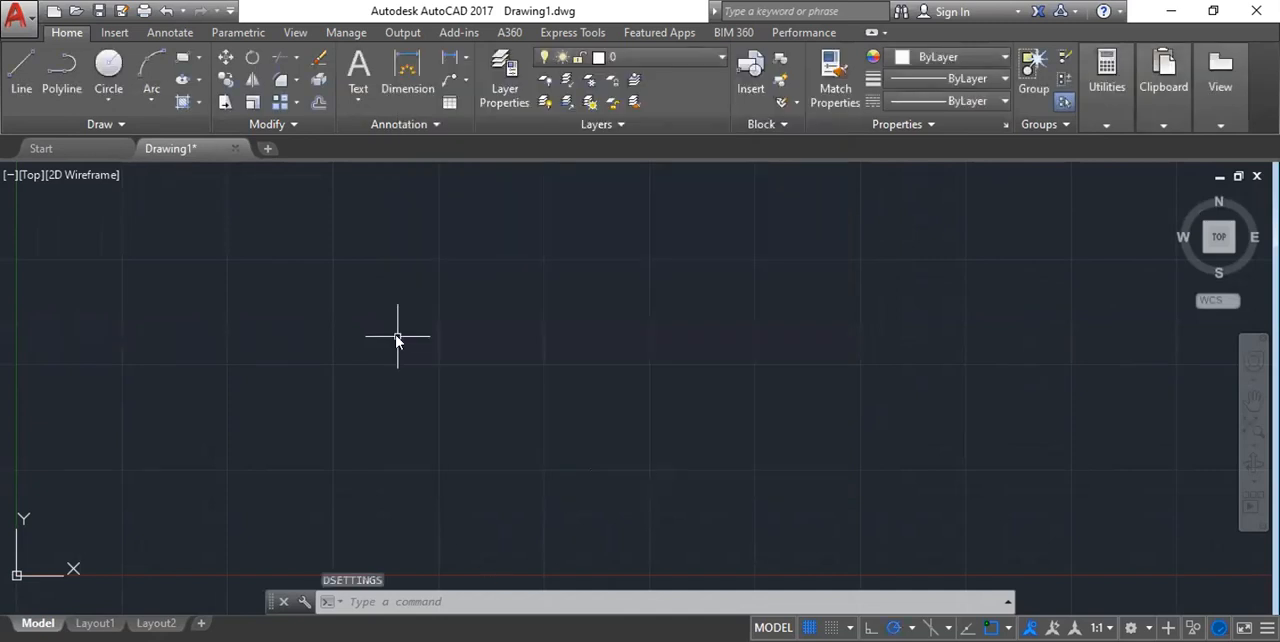
Draw a single line about 11410 units long at 30° using polar tracking, and end the Line command.
{"action": "type", "text": "l"}
{"action": "key", "text": "Return"}
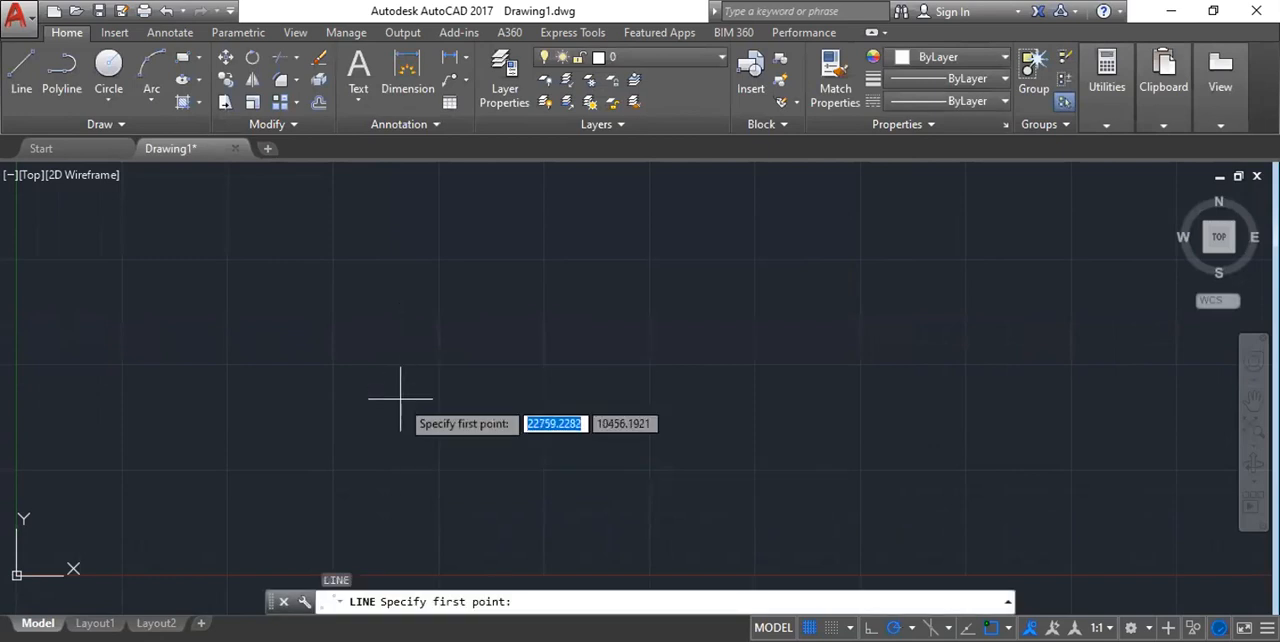
{"action": "left_click", "coordinate": [405, 365]}
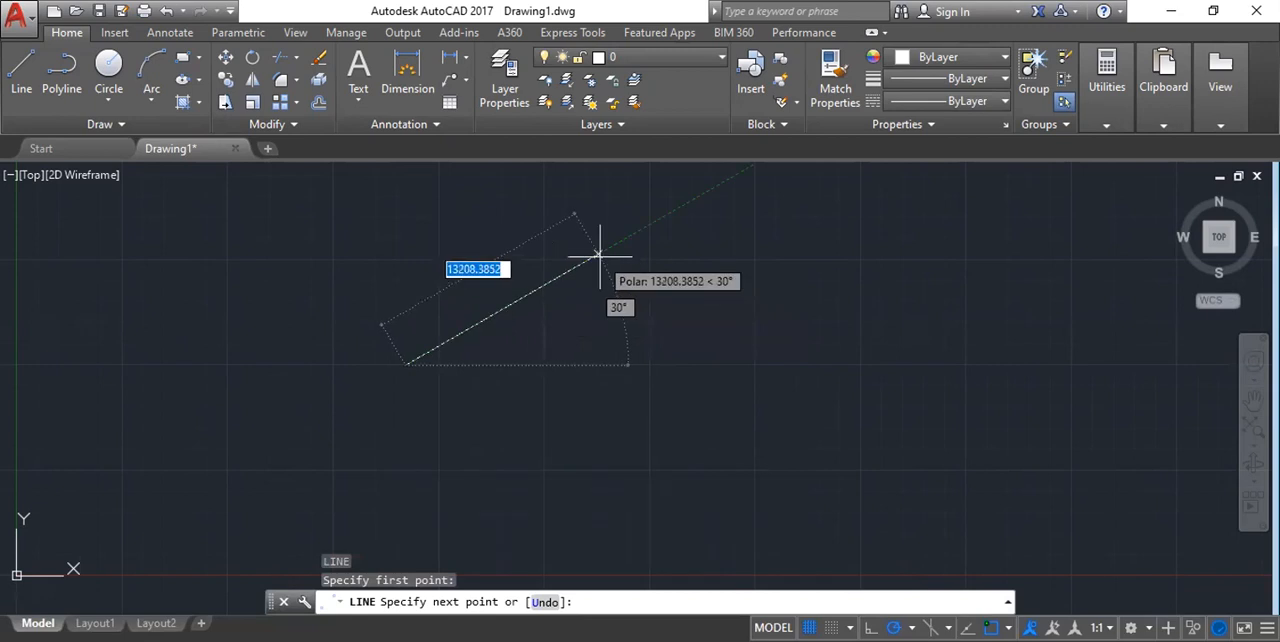
{"action": "scroll", "coordinate": [598, 255], "scroll_direction": "down", "scroll_amount": 2}
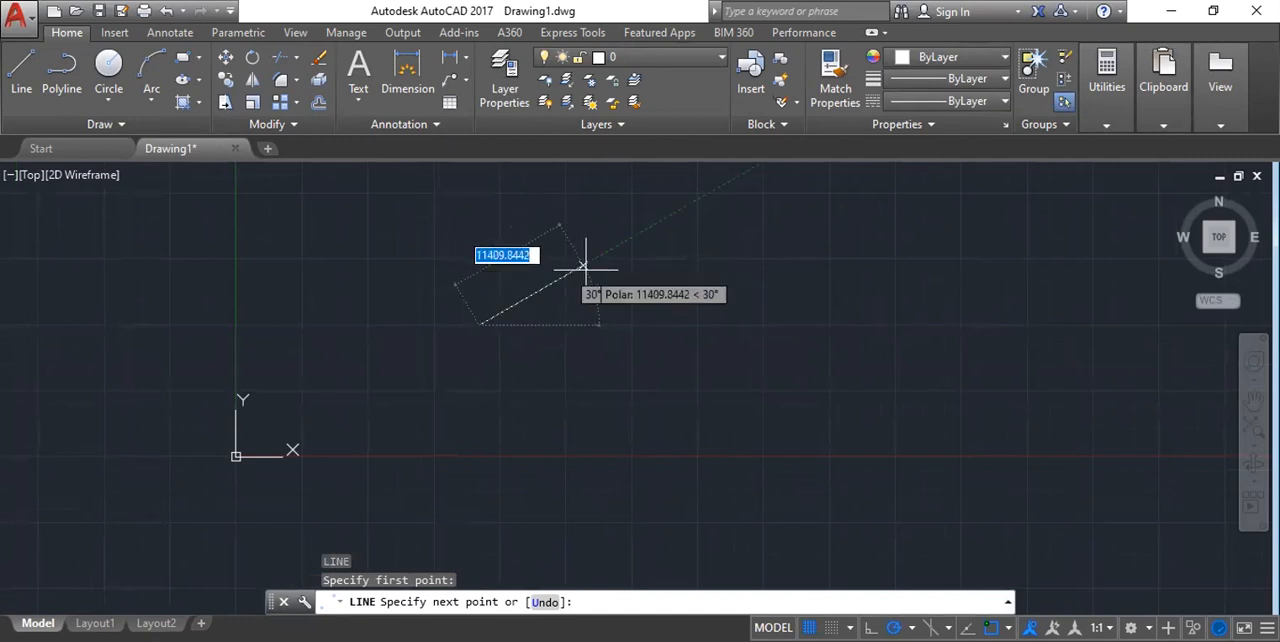
{"action": "left_click", "coordinate": [583, 266]}
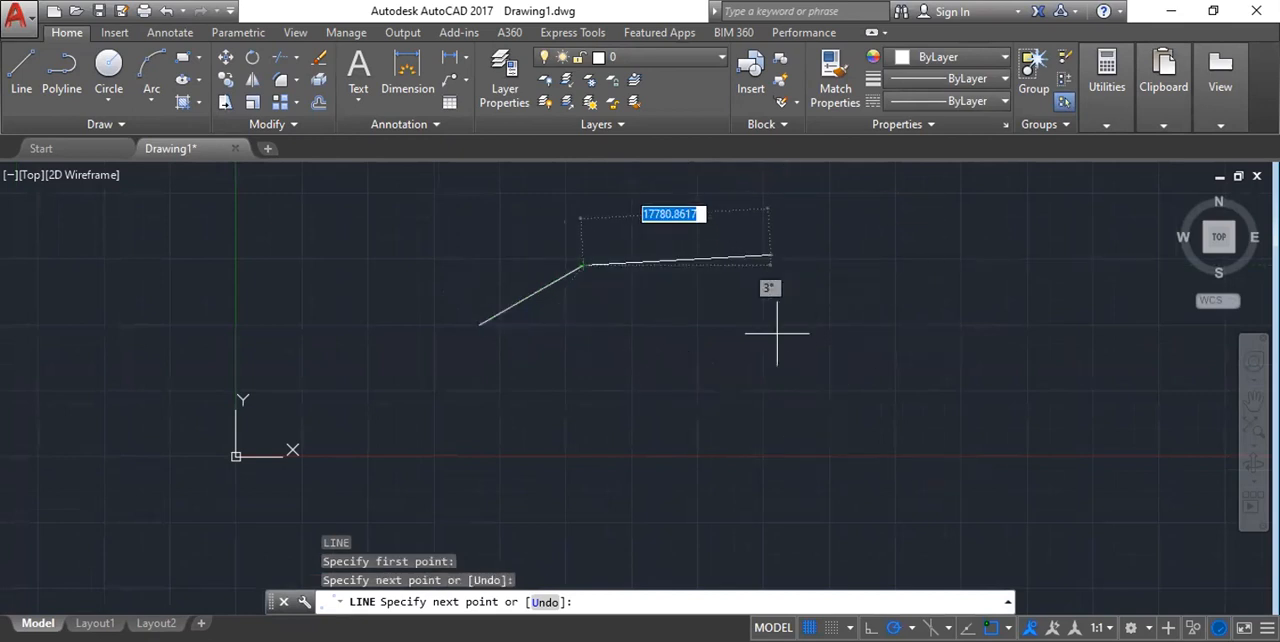
{"action": "key", "text": "Escape"}
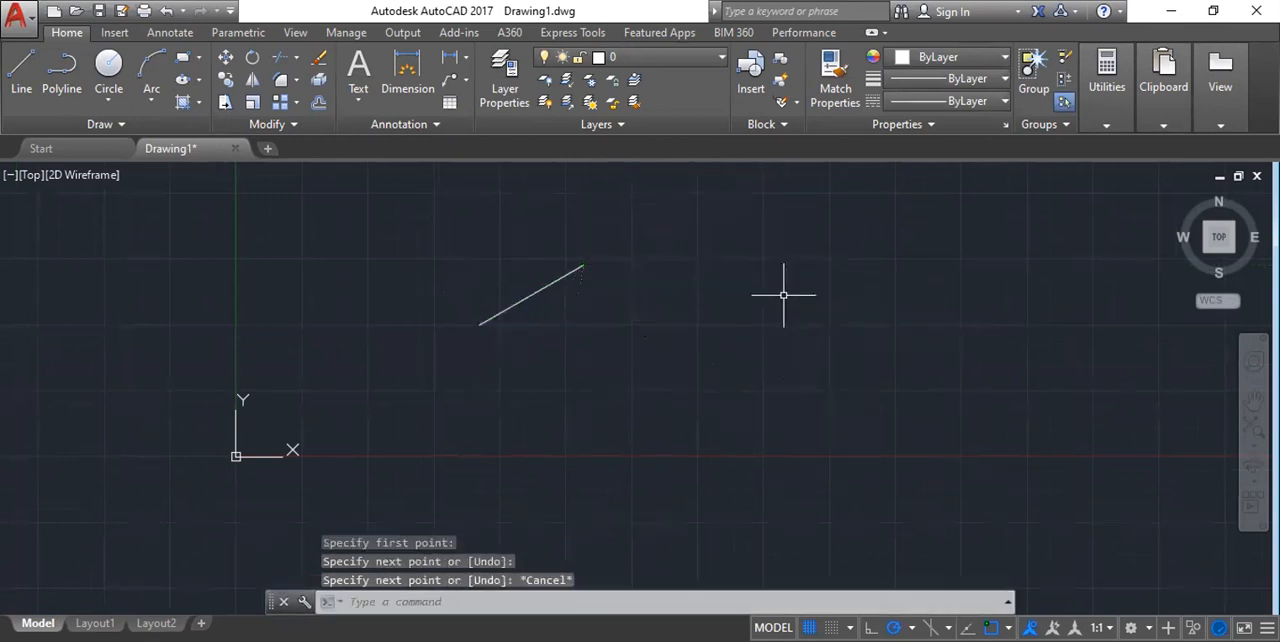
Draw a horizontal line about 338716 units long at 0°, to the right of the short inclined line.
{"action": "scroll", "coordinate": [495, 272], "scroll_direction": "up", "scroll_amount": 8}
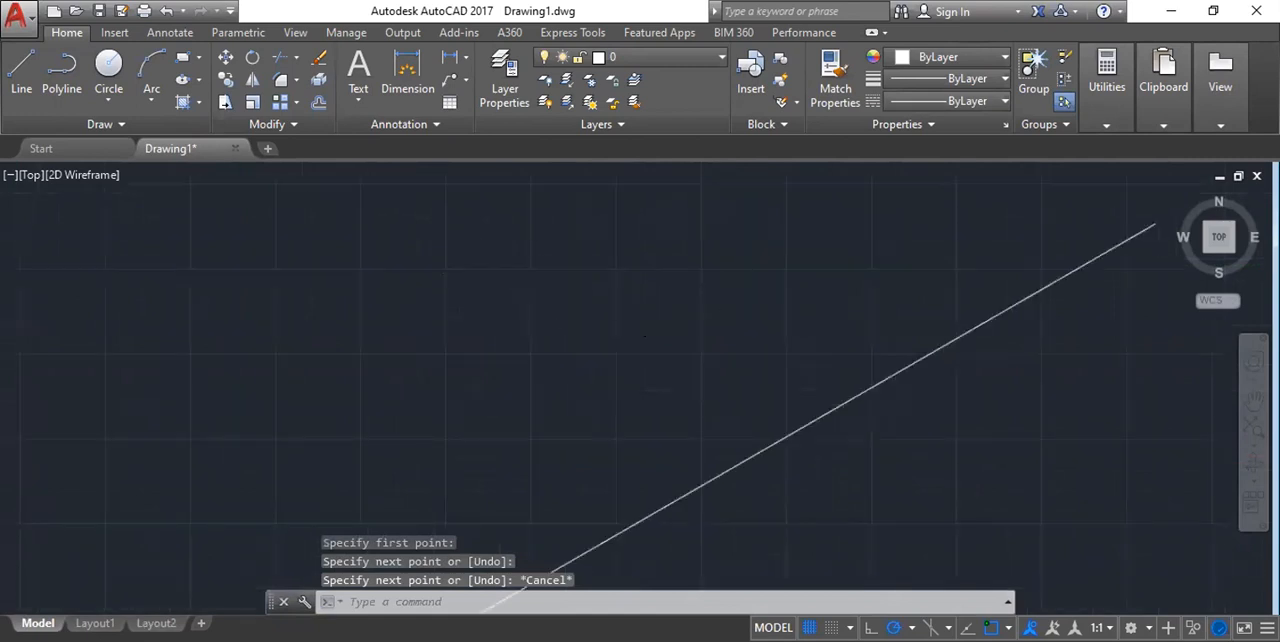
{"action": "scroll", "coordinate": [400, 290], "scroll_direction": "down", "scroll_amount": 12}
{"action": "scroll", "coordinate": [455, 295], "scroll_direction": "up", "scroll_amount": 10}
{"action": "scroll", "coordinate": [563, 300], "scroll_direction": "down", "scroll_amount": 4}
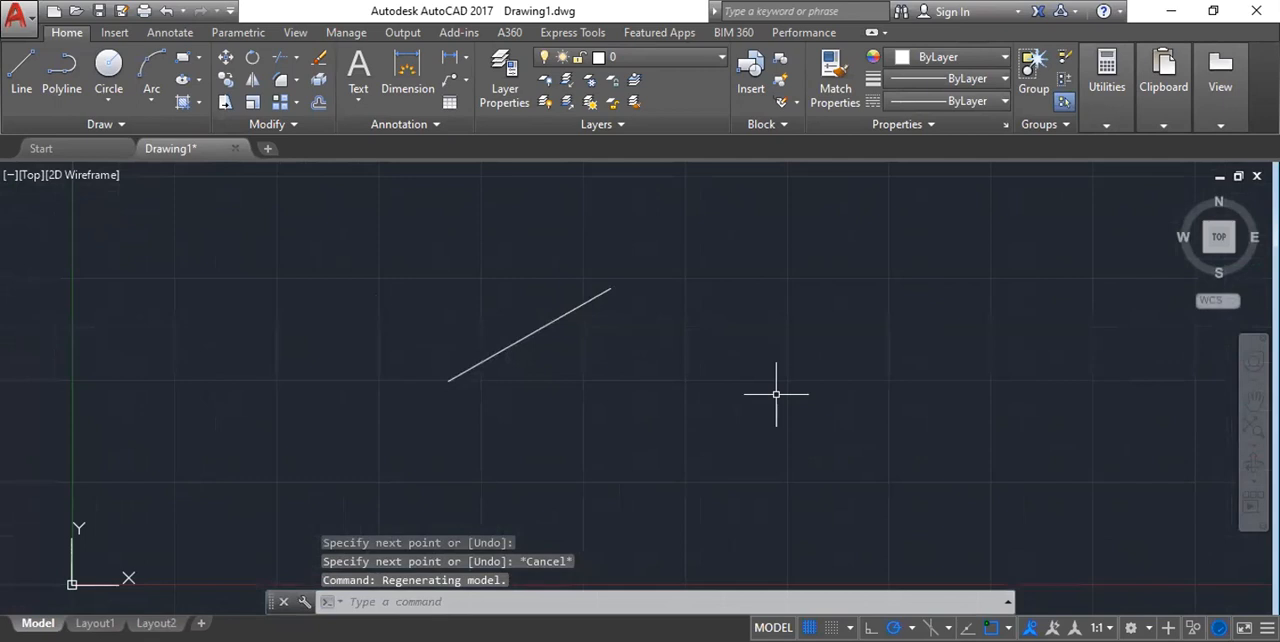
{"action": "key", "text": "Return"}
{"action": "scroll", "coordinate": [63, 311], "scroll_direction": "down", "scroll_amount": 2}
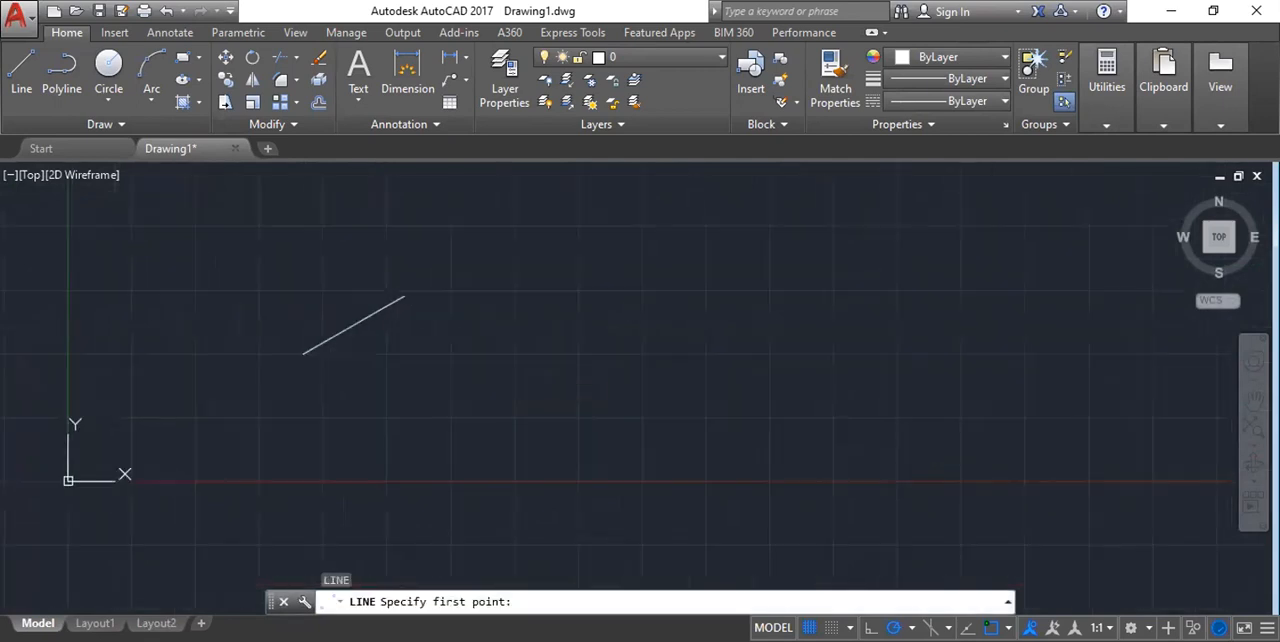
{"action": "left_click", "coordinate": [524, 339]}
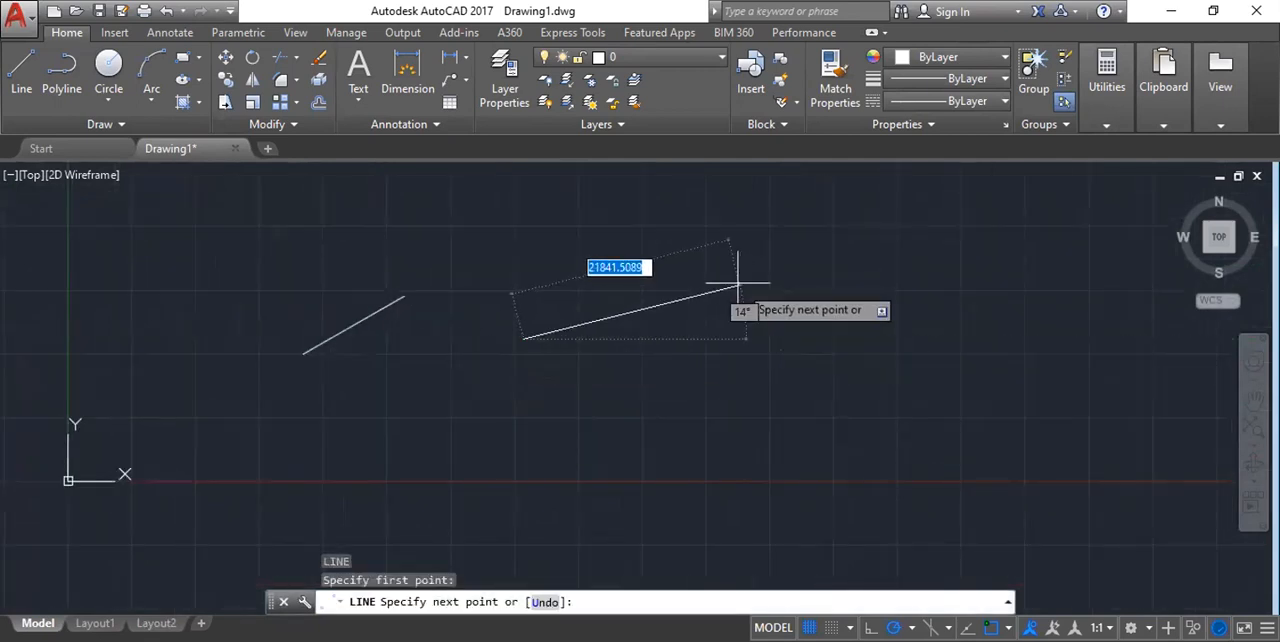
{"action": "scroll", "coordinate": [670, 378], "scroll_direction": "down", "scroll_amount": 5}
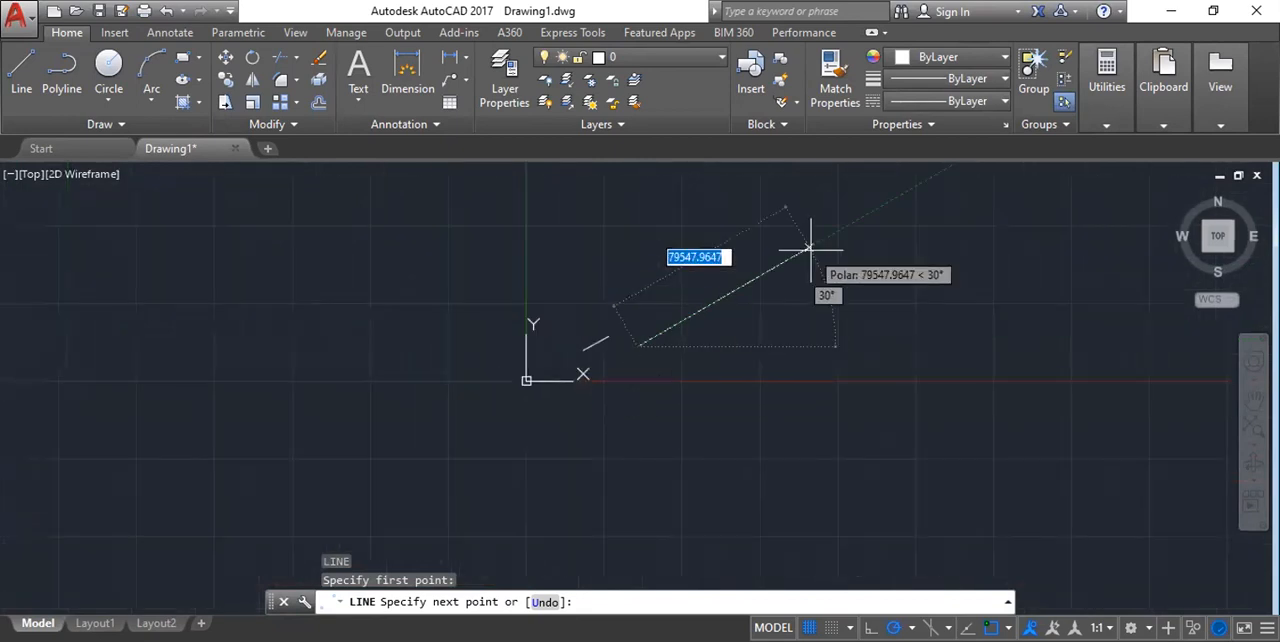
{"action": "scroll", "coordinate": [723, 294], "scroll_direction": "down", "scroll_amount": 2}
{"action": "middle_click_drag", "start_coordinate": [698, 319], "coordinate": [564, 416]}
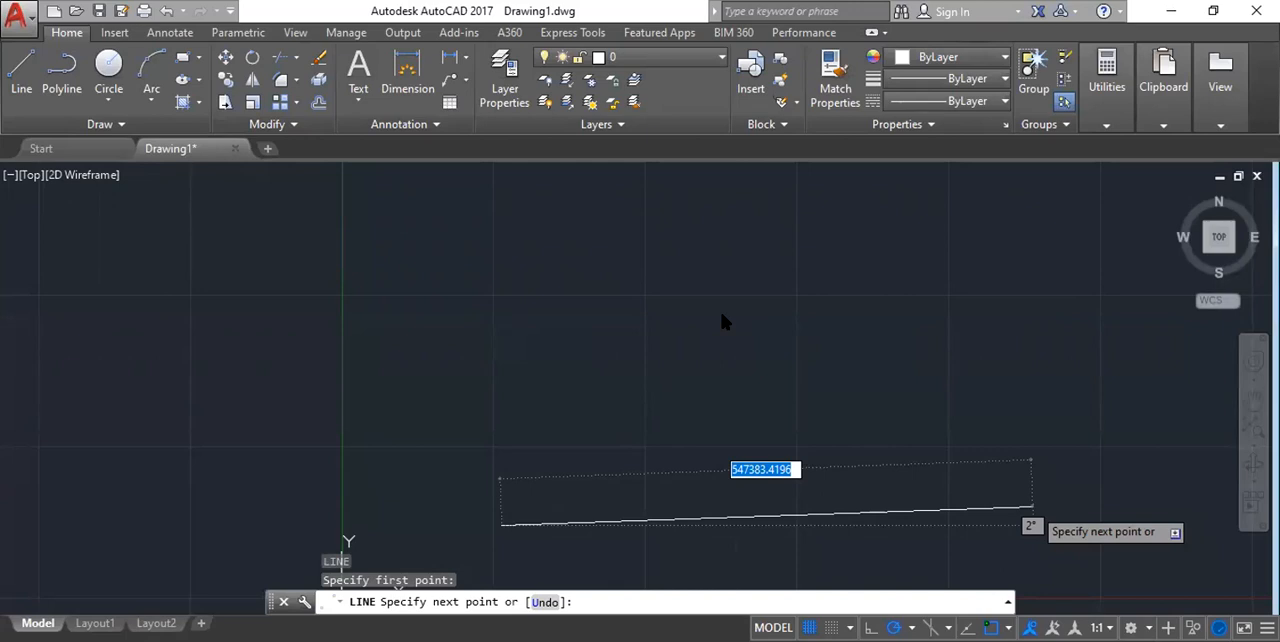
{"action": "scroll", "coordinate": [865, 372], "scroll_direction": "down", "scroll_amount": 1}
{"action": "scroll", "coordinate": [906, 484], "scroll_direction": "down", "scroll_amount": 2}
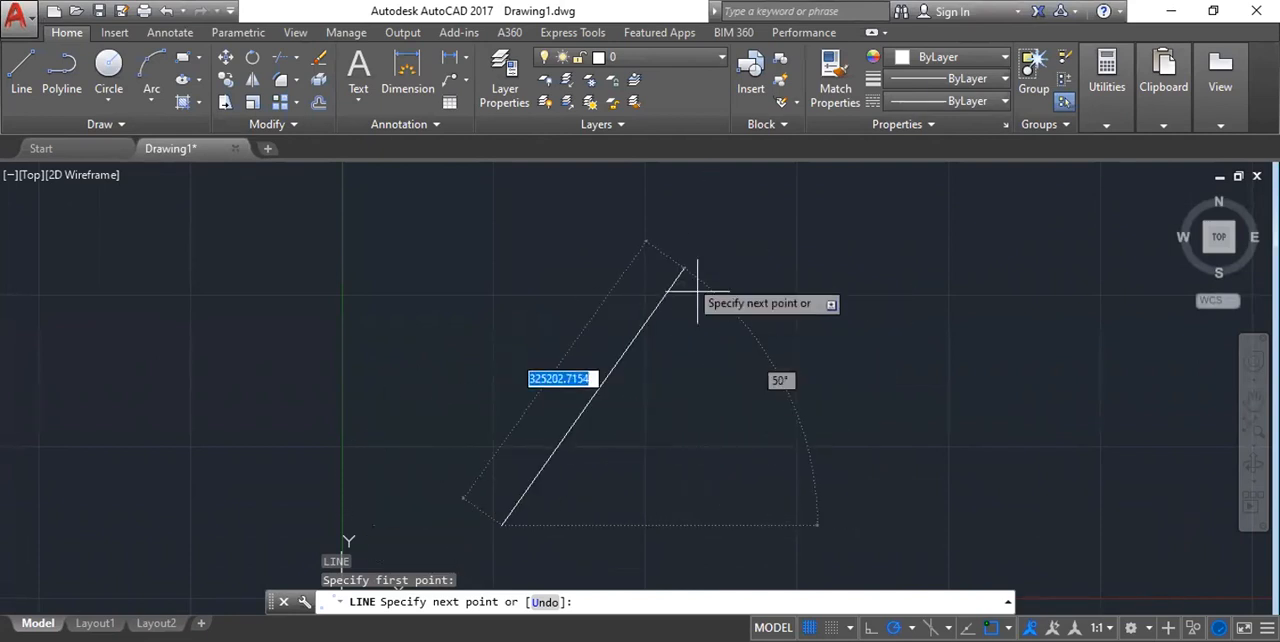
{"action": "scroll", "coordinate": [733, 361], "scroll_direction": "down", "scroll_amount": 1}
{"action": "middle_click_drag", "start_coordinate": [733, 361], "coordinate": [649, 297]}
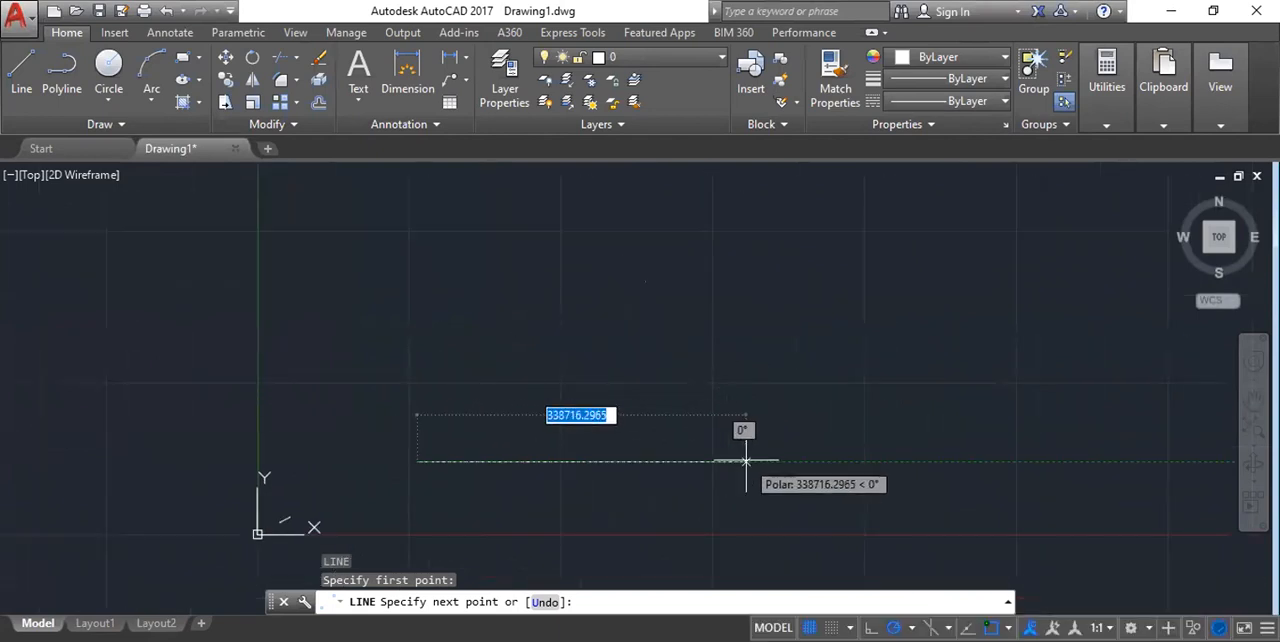
{"action": "left_click", "coordinate": [747, 461]}
{"action": "key", "text": "Escape"}
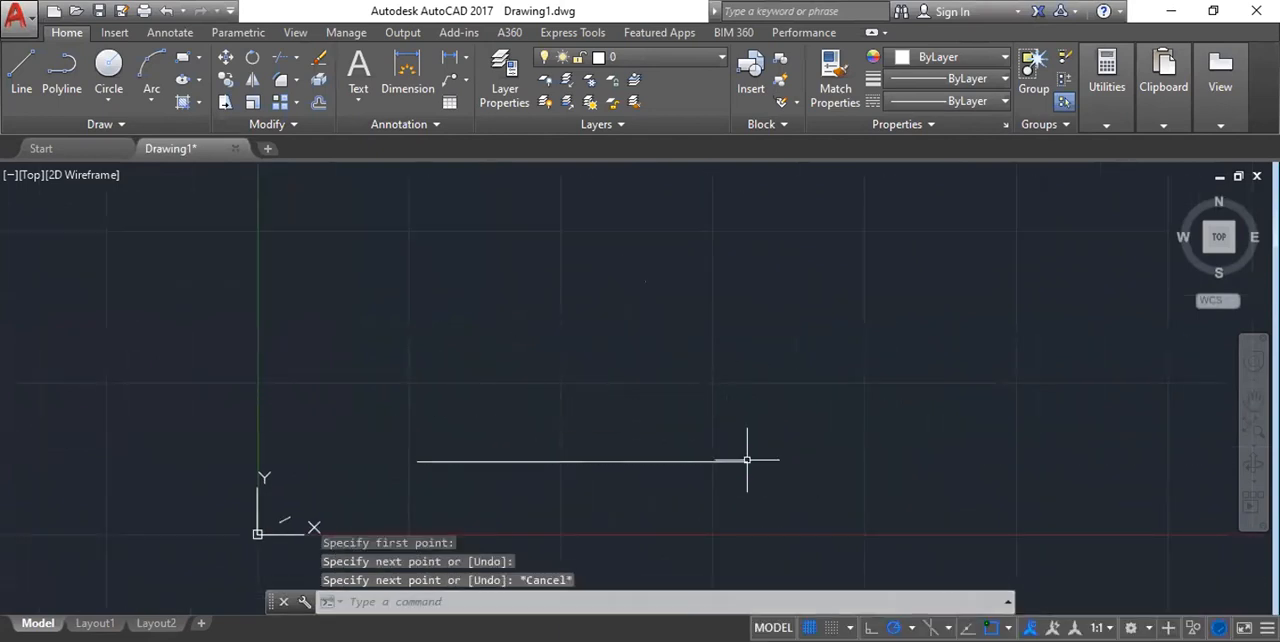
Draw a line about 360618 units long at 30° from the left endpoint of the horizontal line, and end the Line command.
{"action": "key", "text": "Return"}
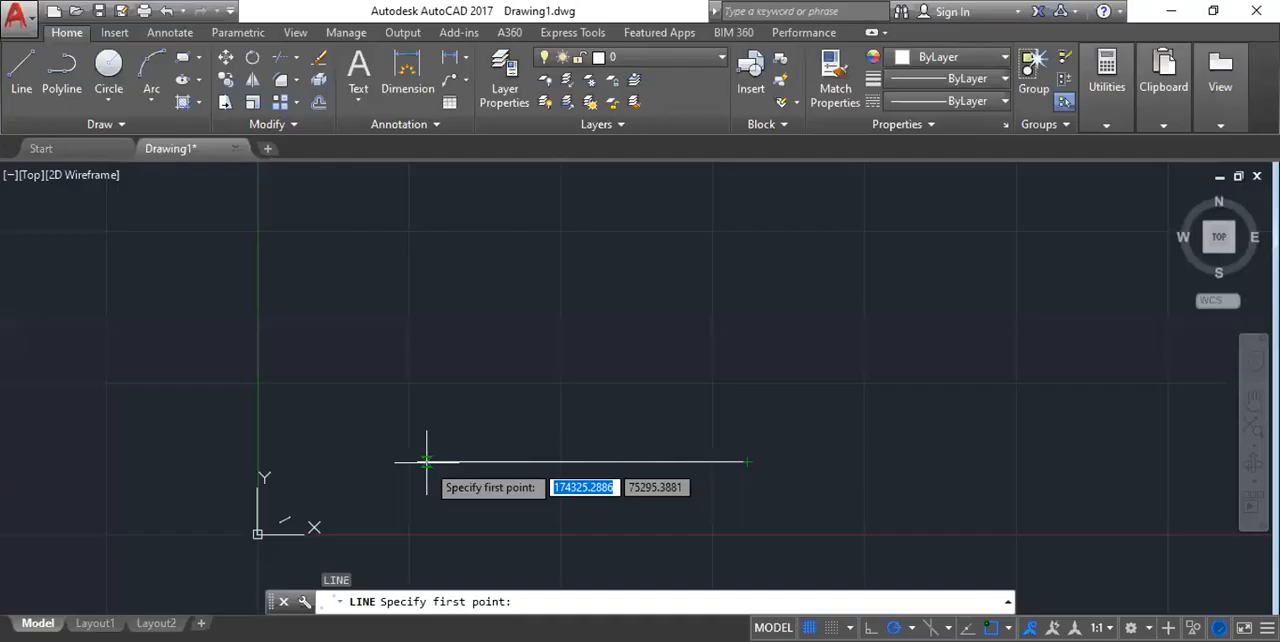
{"action": "left_click", "coordinate": [420, 461]}
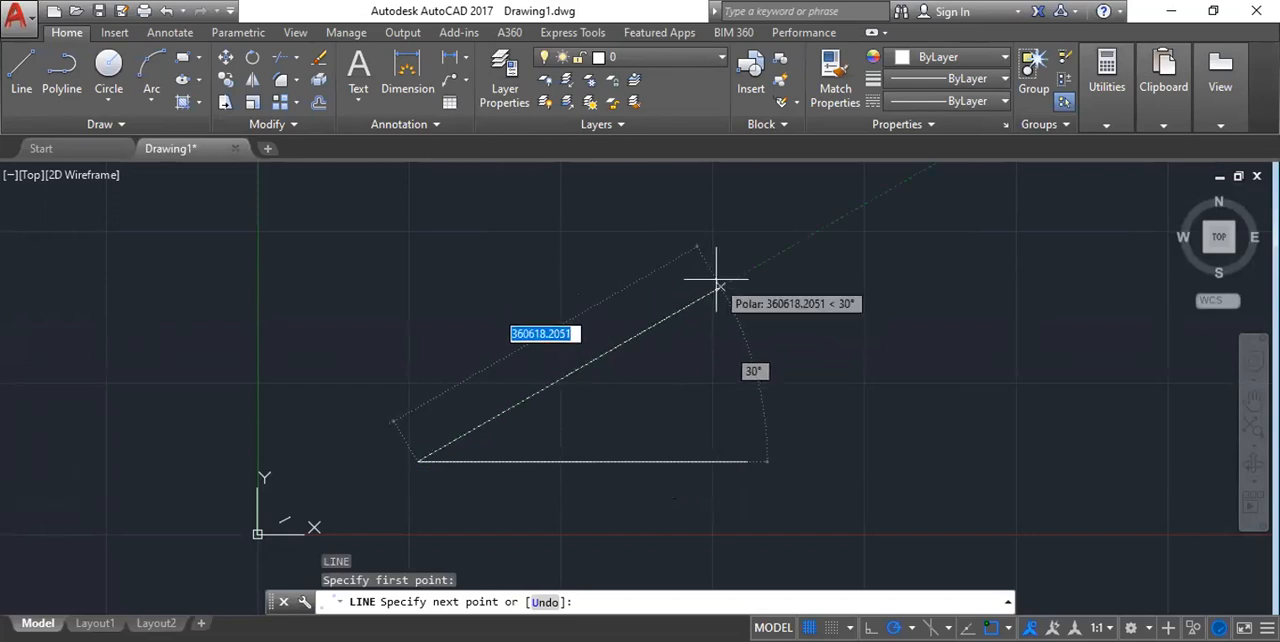
{"action": "left_click", "coordinate": [716, 281]}
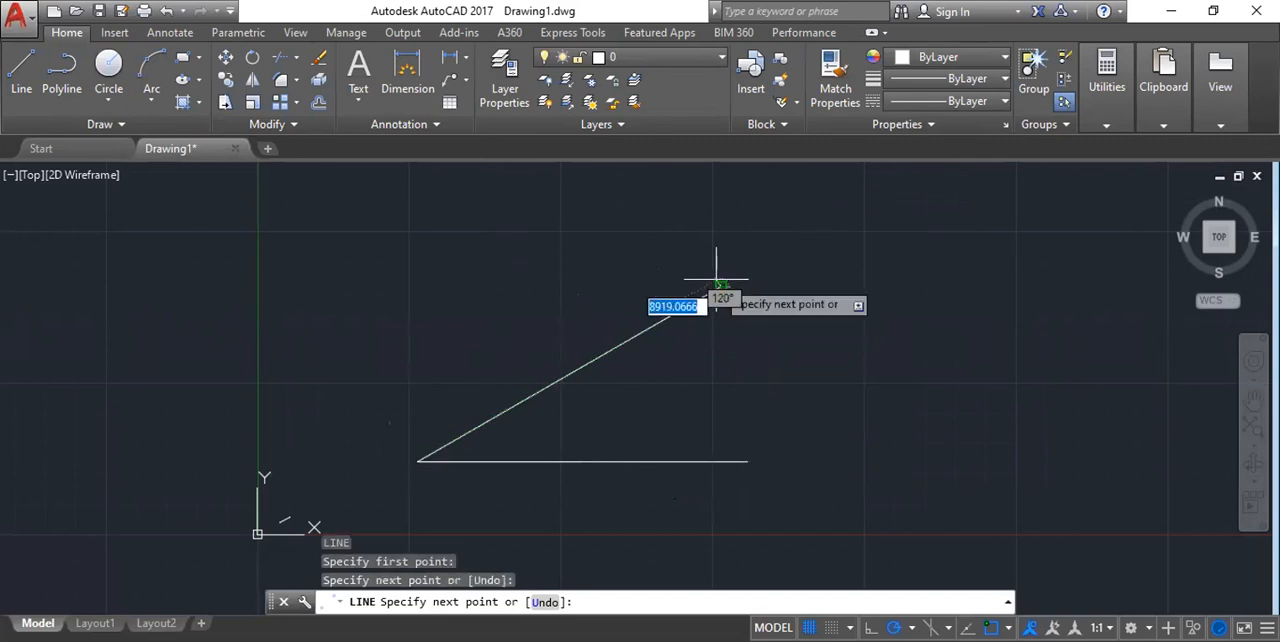
{"action": "key", "text": "Escape"}
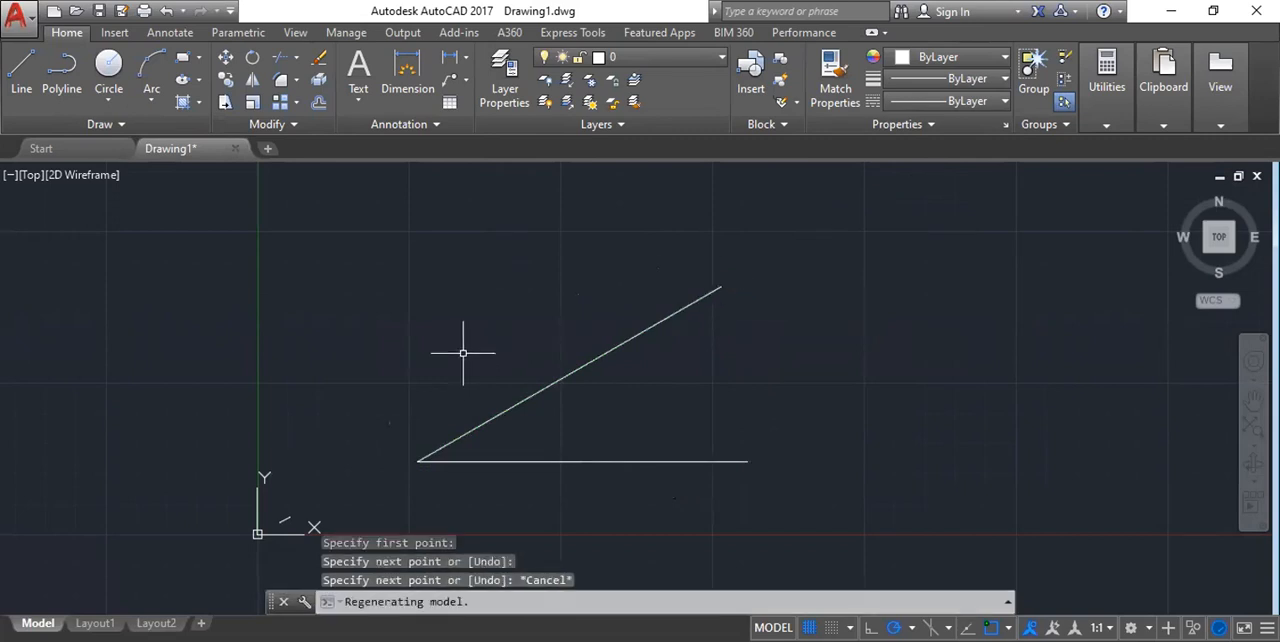
Add an angular dimension between the inclined line and the horizontal line, placing its arc inside the angle.
{"action": "scroll", "coordinate": [466, 351], "scroll_direction": "down", "scroll_amount": 2}
{"action": "scroll", "coordinate": [495, 405], "scroll_direction": "up", "scroll_amount": 5}
{"action": "scroll", "coordinate": [478, 360], "scroll_direction": "down", "scroll_amount": 3}
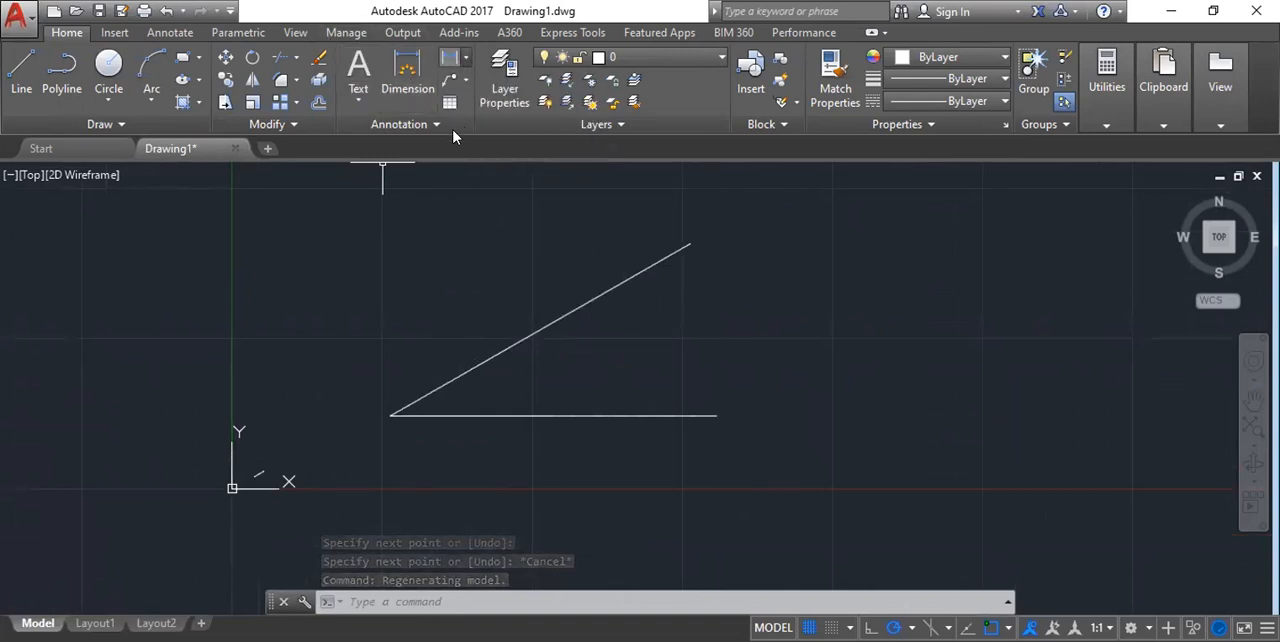
{"action": "left_click", "coordinate": [463, 62]}
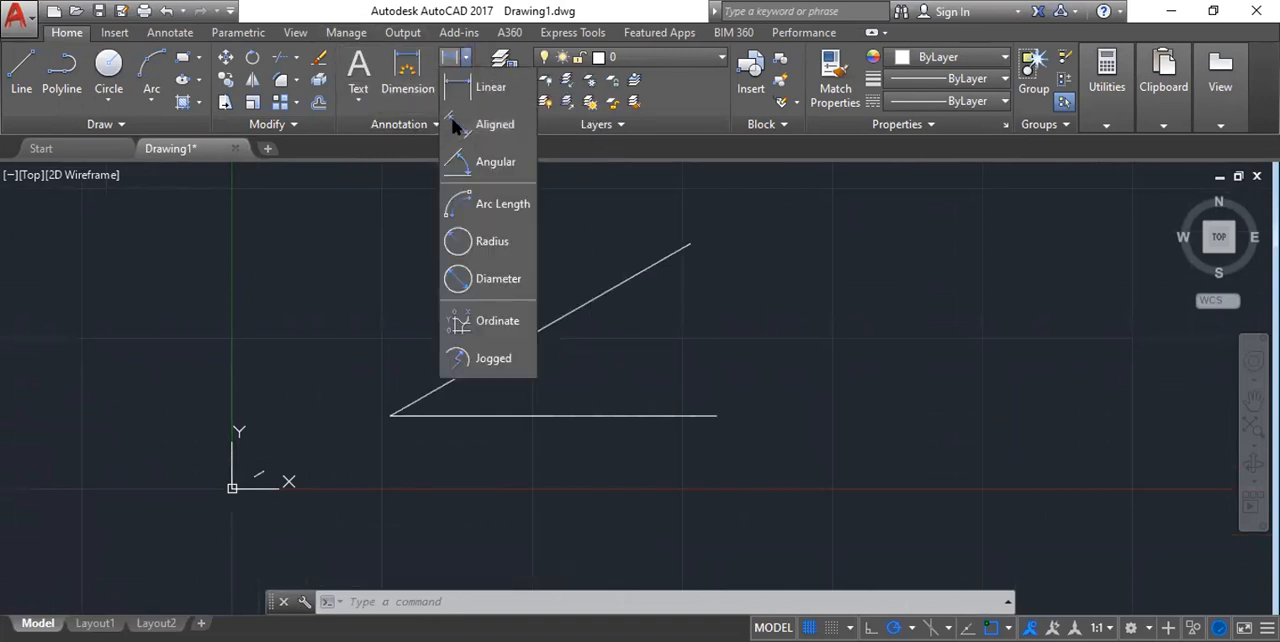
{"action": "left_click", "coordinate": [491, 161]}
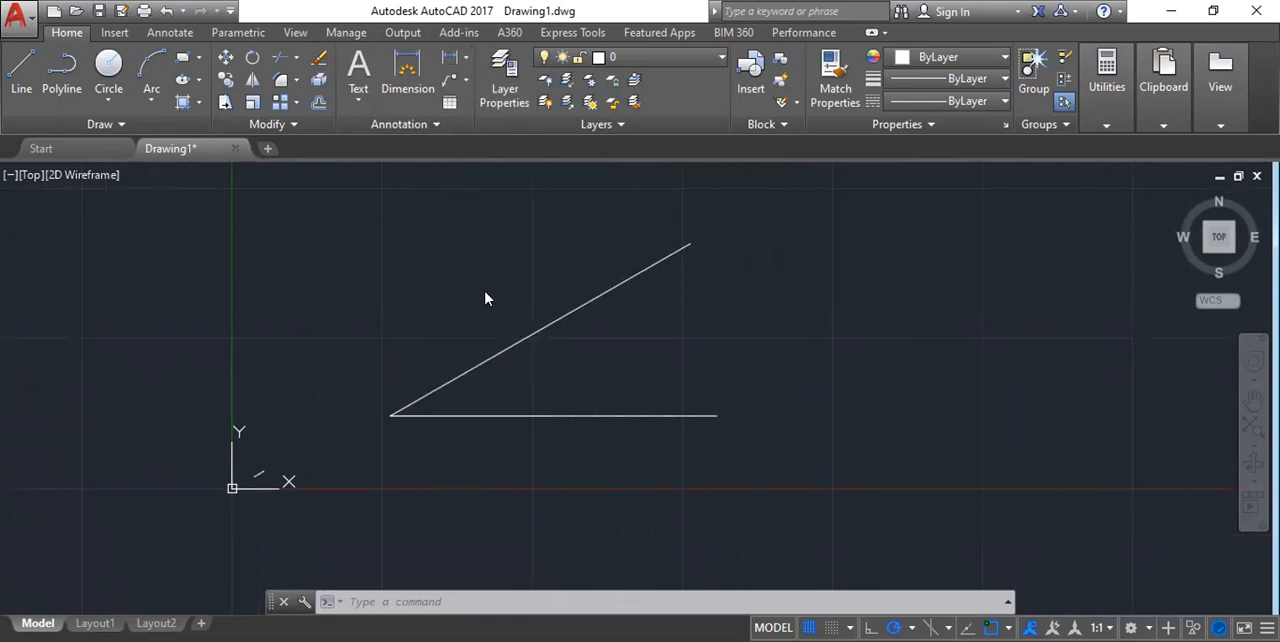
{"action": "left_click", "coordinate": [548, 330]}
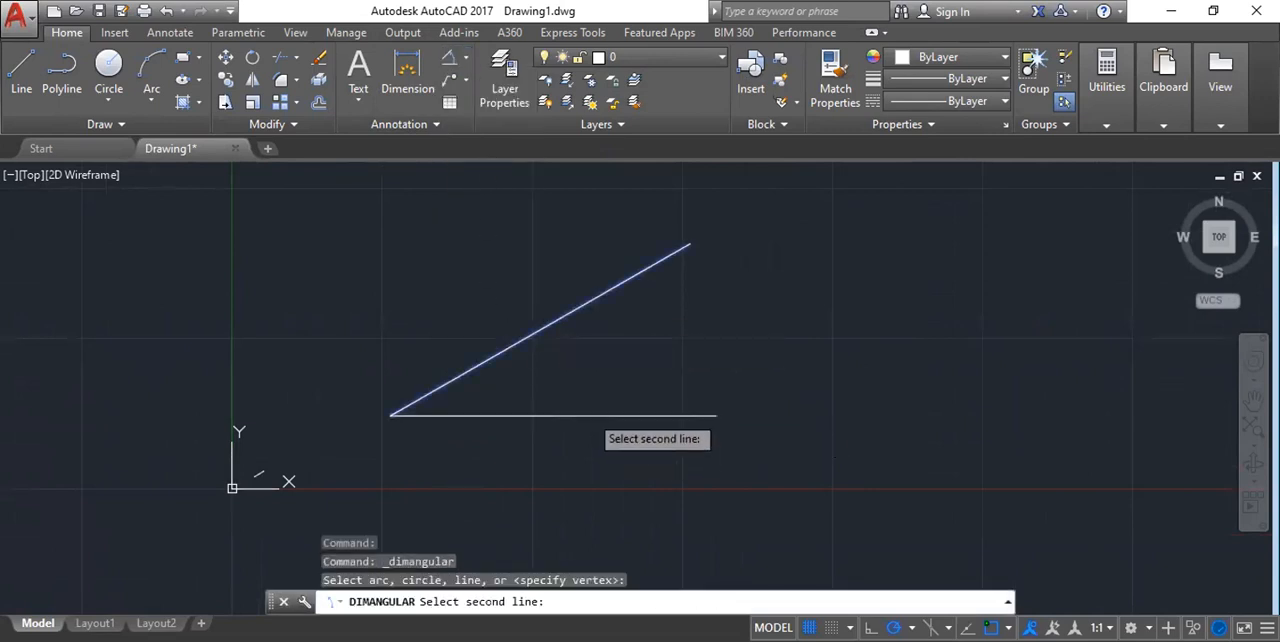
{"action": "left_click", "coordinate": [590, 415]}
{"action": "scroll", "coordinate": [572, 384], "scroll_direction": "up", "scroll_amount": 6}
{"action": "scroll", "coordinate": [571, 383], "scroll_direction": "up", "scroll_amount": 2}
{"action": "scroll", "coordinate": [657, 360], "scroll_direction": "down", "scroll_amount": 3}
{"action": "scroll", "coordinate": [657, 360], "scroll_direction": "down", "scroll_amount": 2}
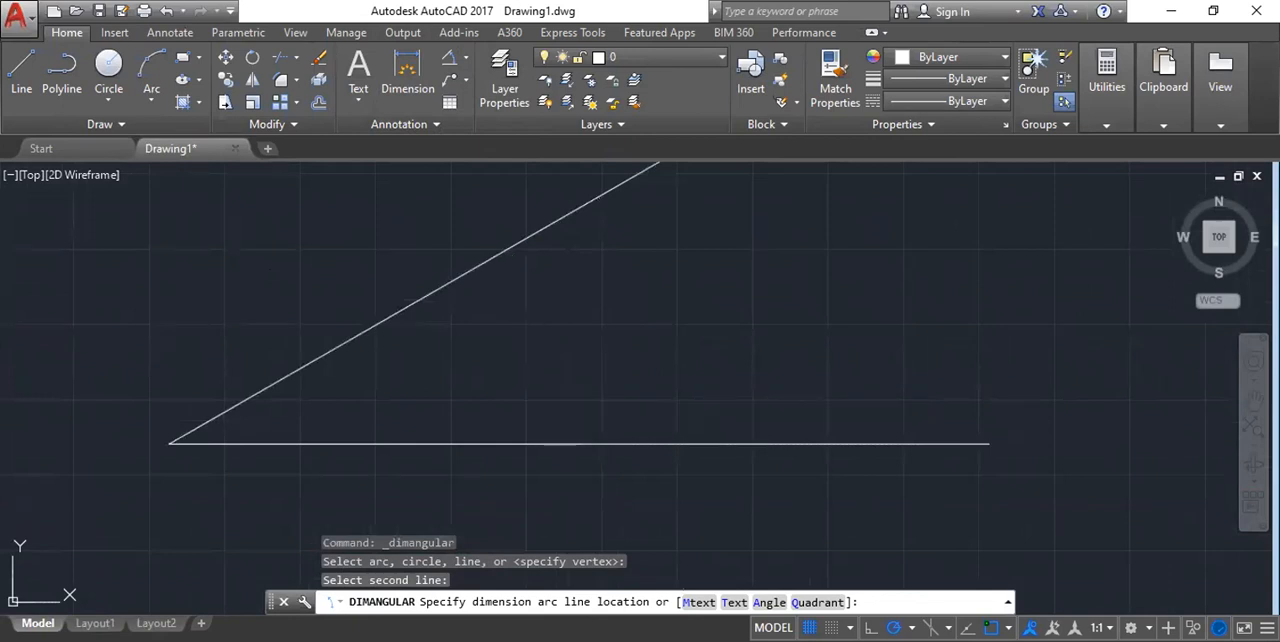
{"action": "left_click", "coordinate": [512, 362]}
{"action": "scroll", "coordinate": [533, 362], "scroll_direction": "up", "scroll_amount": 3}
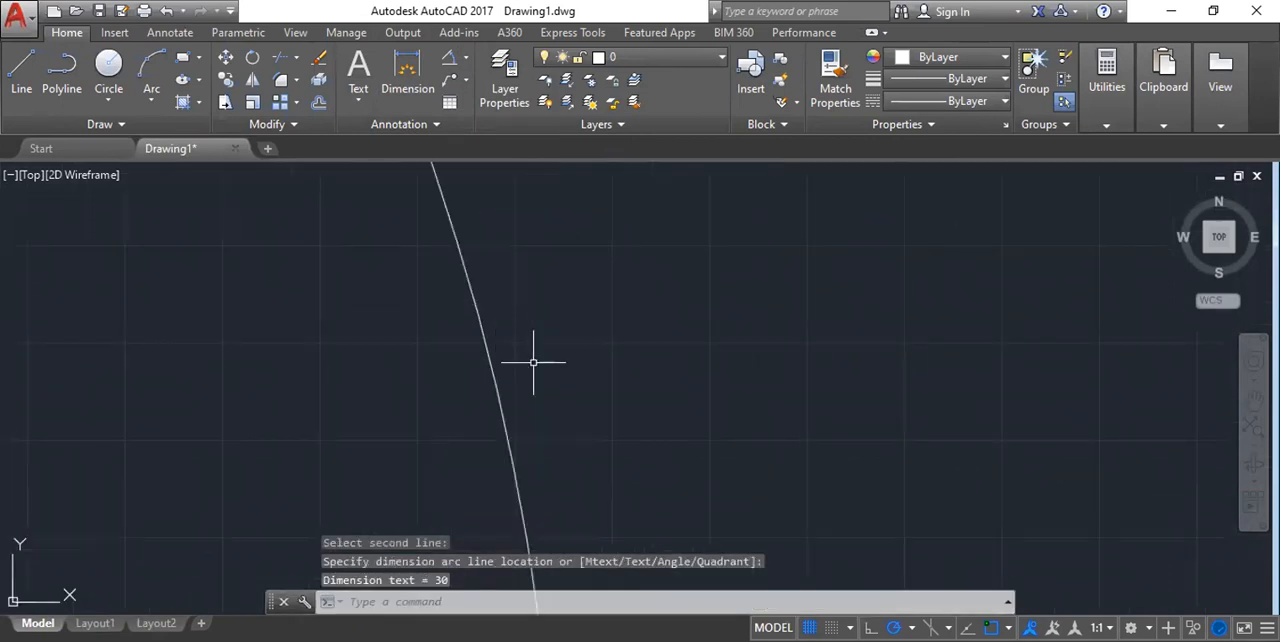
Examine the angular dimension's arc between the two lines.
{"action": "scroll", "coordinate": [563, 357], "scroll_direction": "down", "scroll_amount": 4}
{"action": "scroll", "coordinate": [561, 362], "scroll_direction": "down", "scroll_amount": 2}
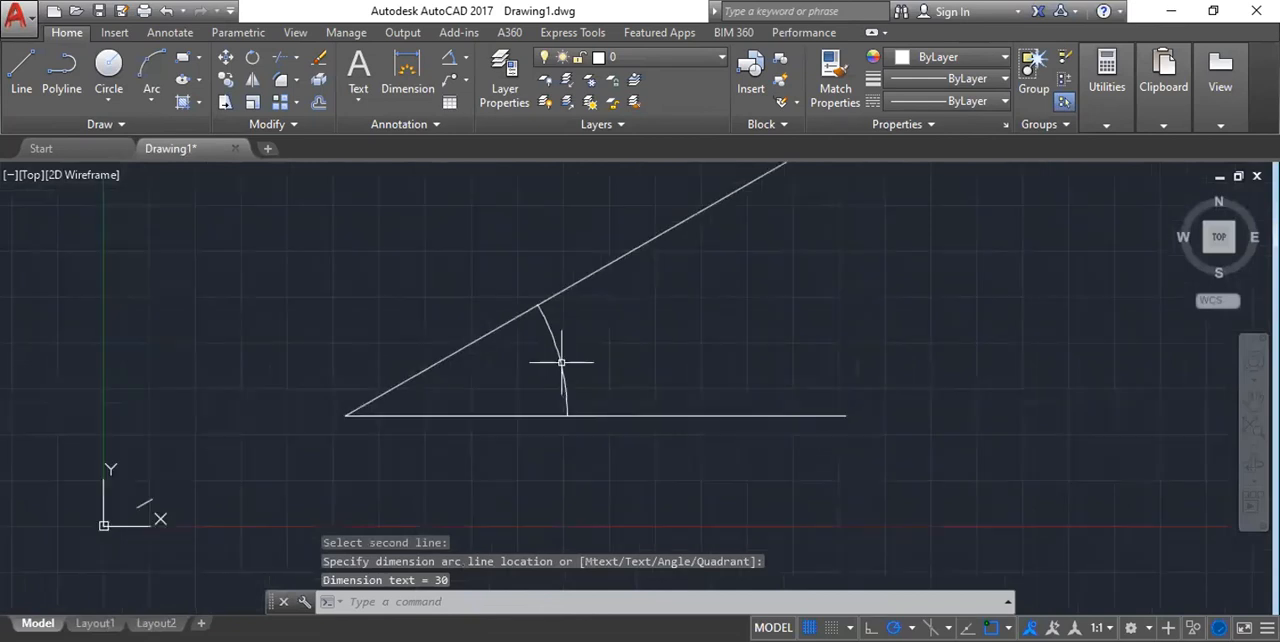
{"action": "scroll", "coordinate": [561, 362], "scroll_direction": "up", "scroll_amount": 5}
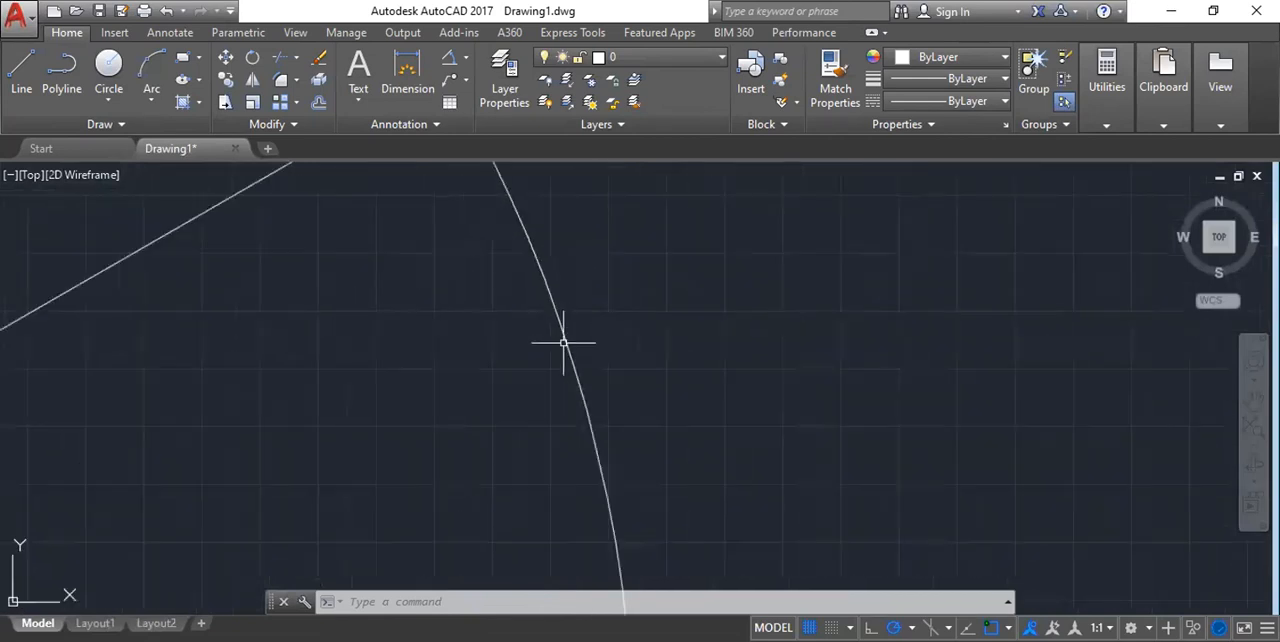
{"action": "scroll", "coordinate": [577, 384], "scroll_direction": "down", "scroll_amount": 2}
{"action": "left_click", "coordinate": [632, 378]}
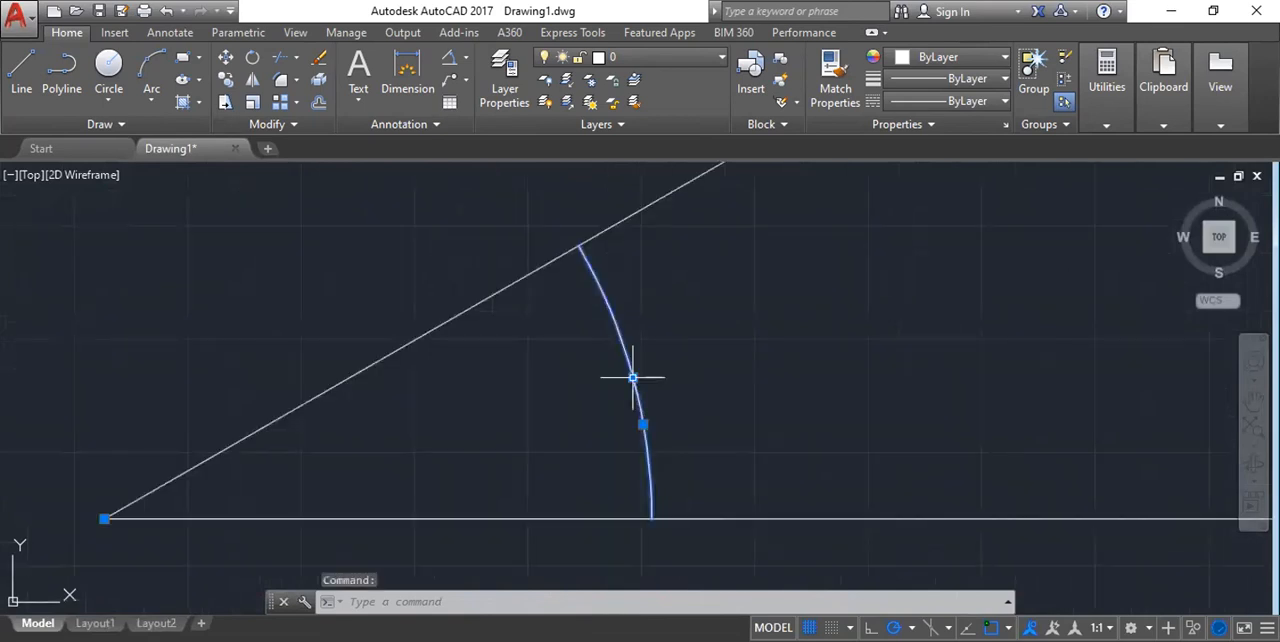
{"action": "scroll", "coordinate": [717, 166], "scroll_direction": "up", "scroll_amount": 2}
{"action": "key", "text": "Escape"}
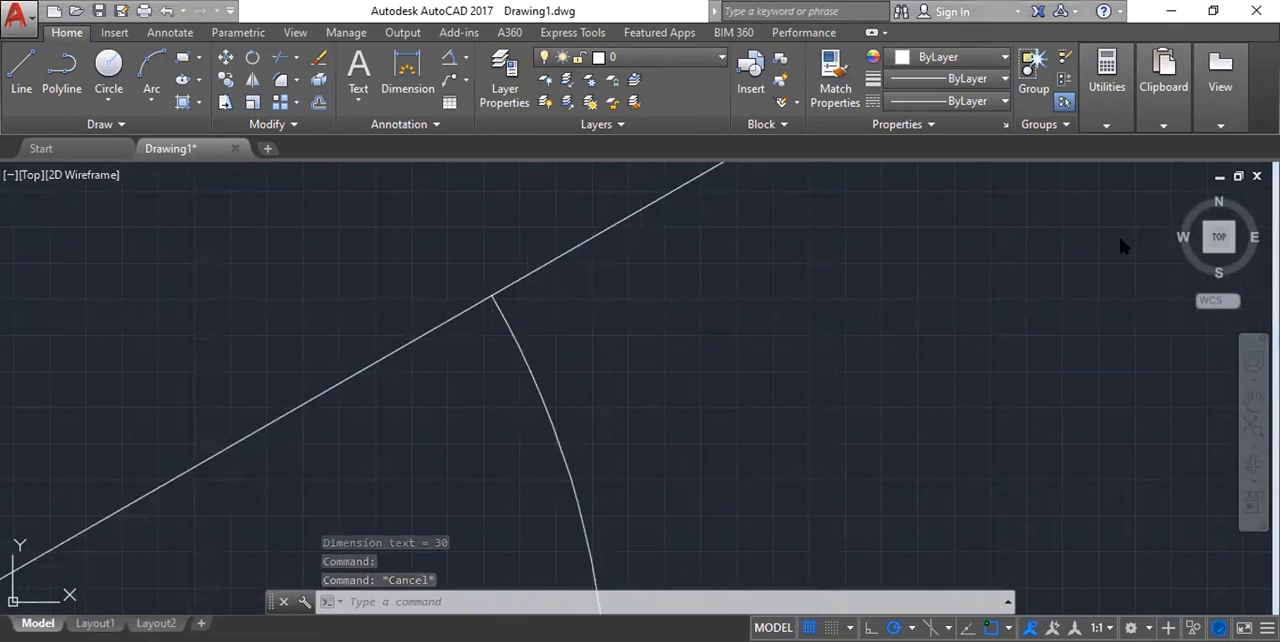
{"action": "scroll", "coordinate": [417, 284], "scroll_direction": "down", "scroll_amount": 5}
{"action": "scroll", "coordinate": [543, 351], "scroll_direction": "up", "scroll_amount": 8}
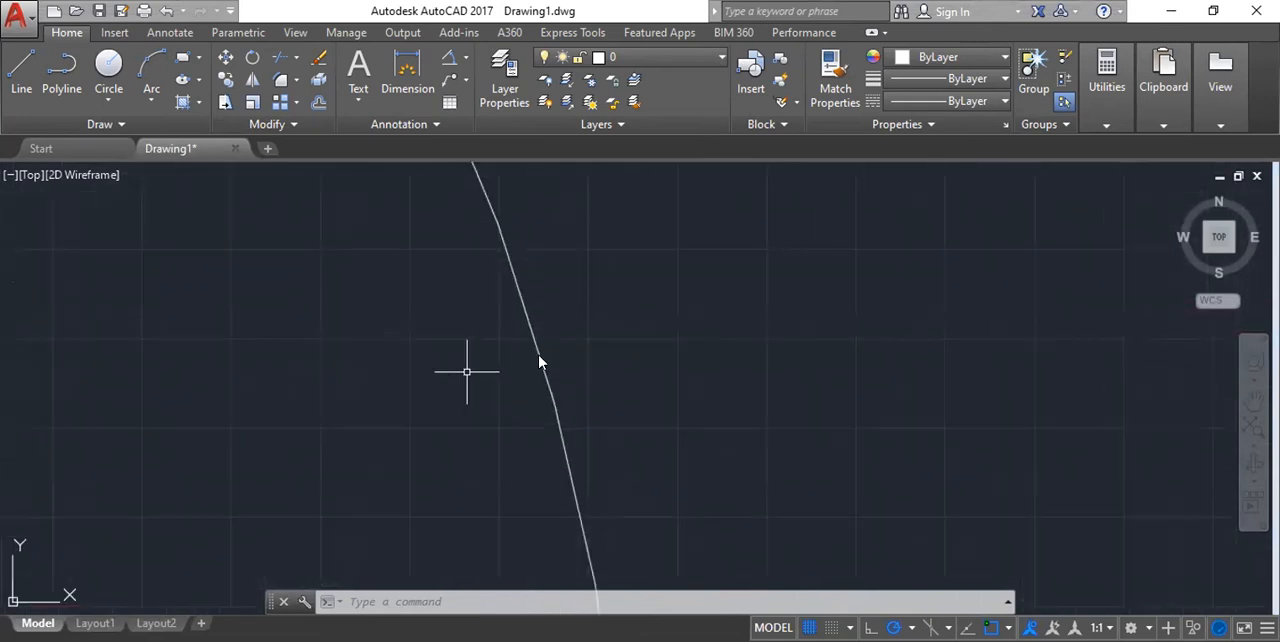
{"action": "scroll", "coordinate": [546, 314], "scroll_direction": "down", "scroll_amount": 3}
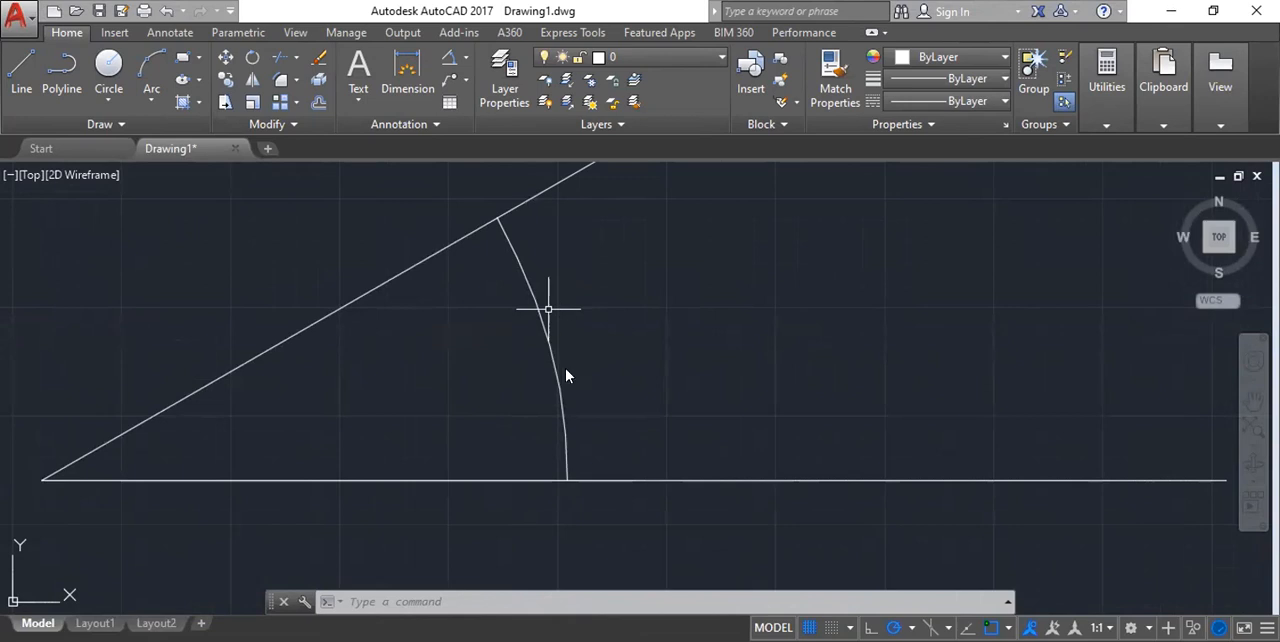
{"action": "scroll", "coordinate": [557, 343], "scroll_direction": "down", "scroll_amount": 8}
{"action": "scroll", "coordinate": [551, 380], "scroll_direction": "up", "scroll_amount": 6}
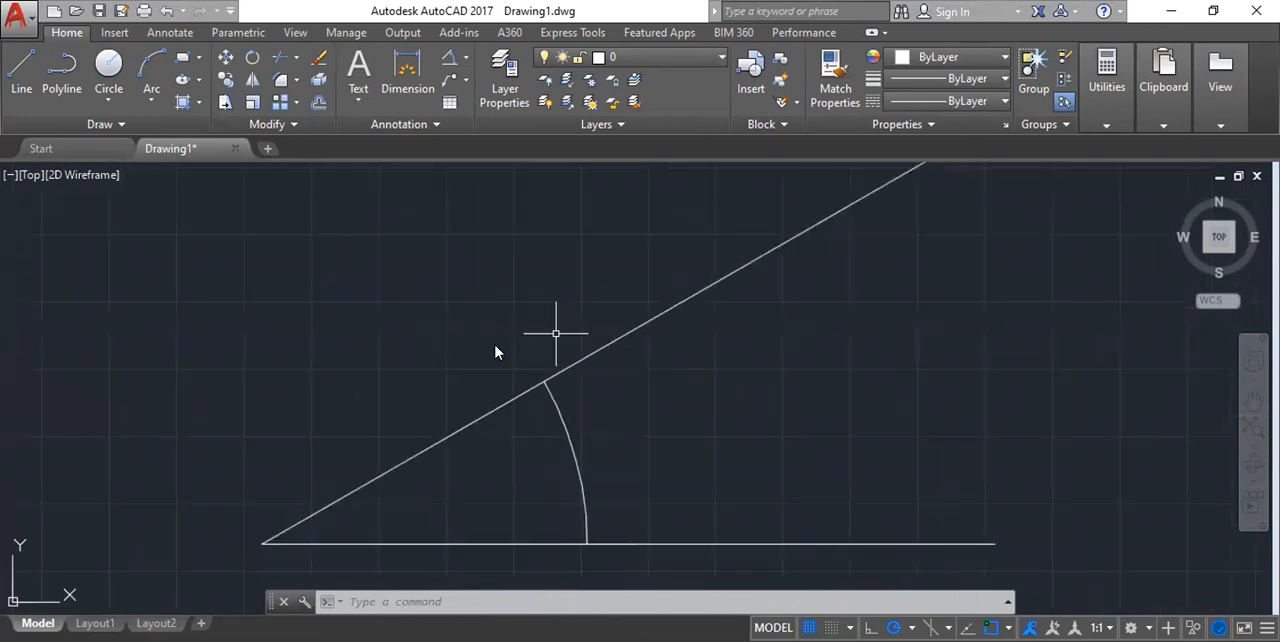
{"action": "scroll", "coordinate": [497, 347], "scroll_direction": "down", "scroll_amount": 4}
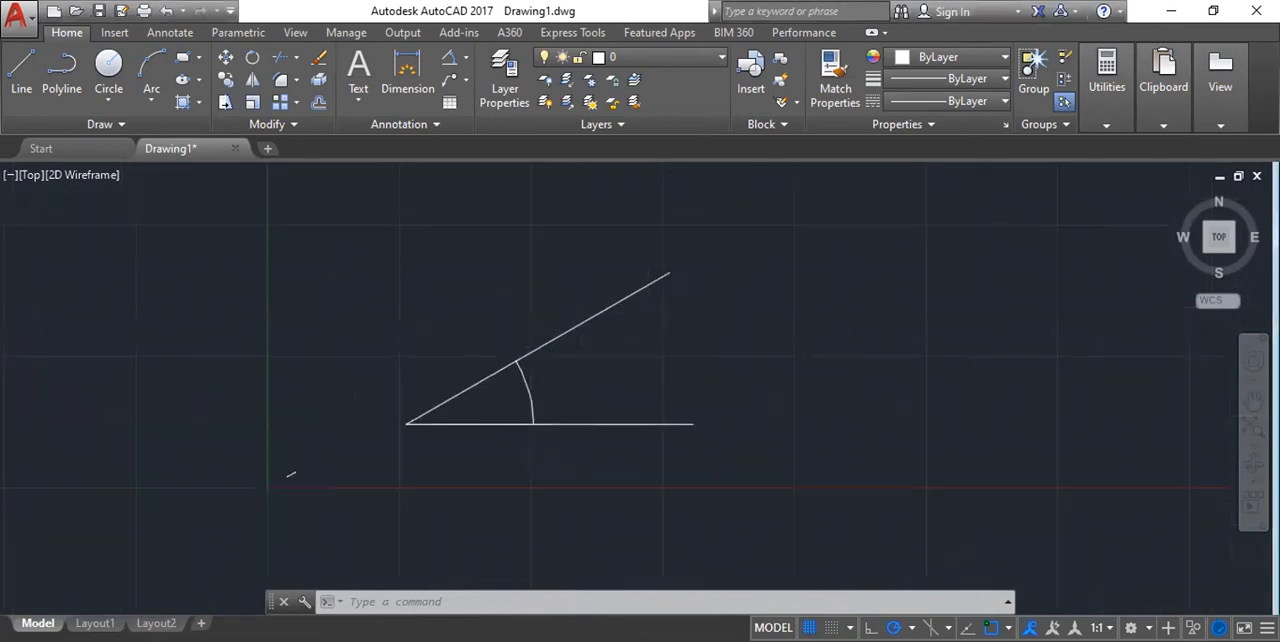
{"action": "scroll", "coordinate": [514, 406], "scroll_direction": "up", "scroll_amount": 6}
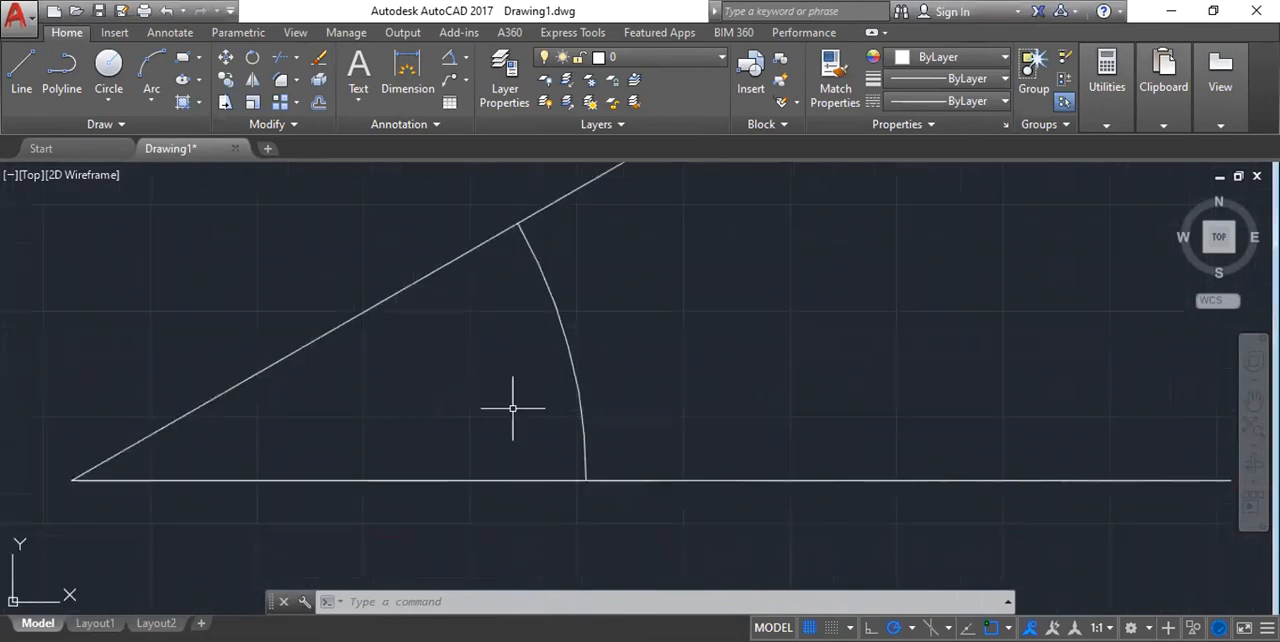
Select the angular dimension, read its small text beside the arc, and clear the selection.
{"action": "left_click", "coordinate": [568, 347]}
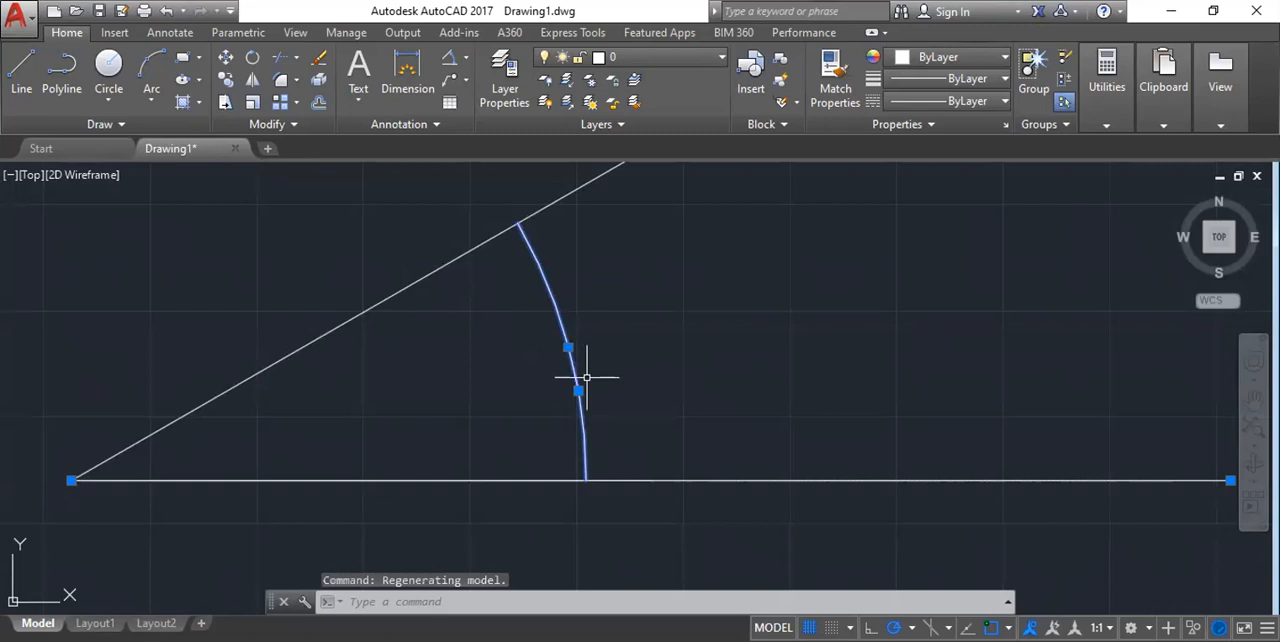
{"action": "scroll", "coordinate": [586, 377], "scroll_direction": "up", "scroll_amount": 6}
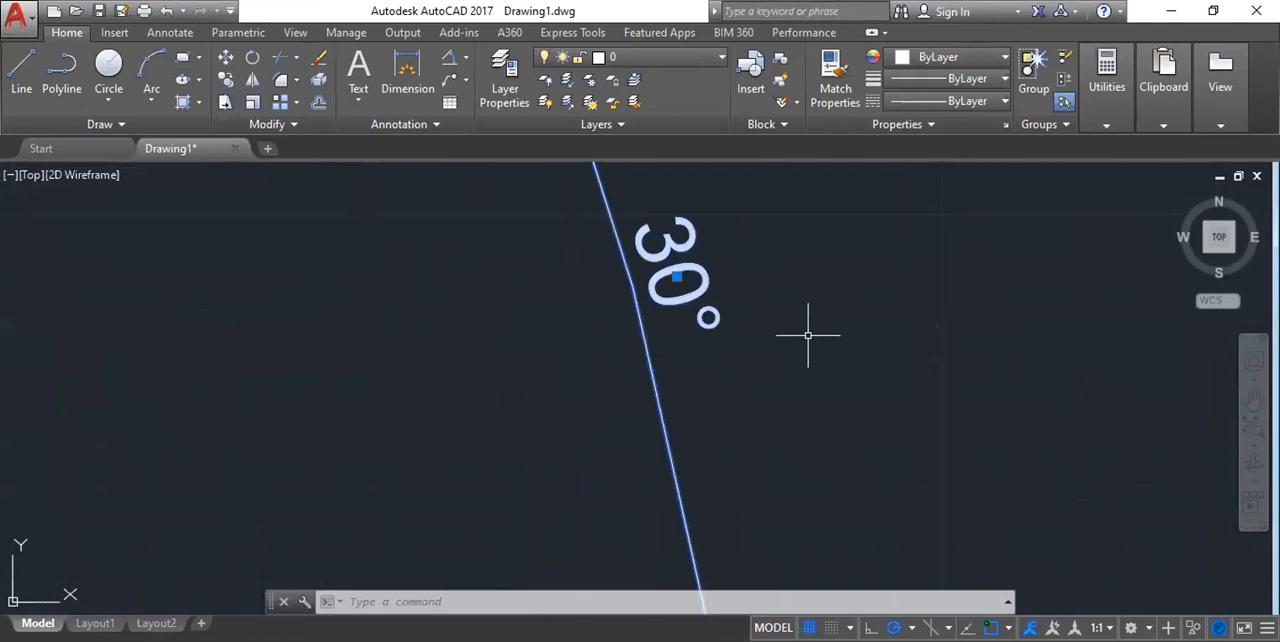
{"action": "scroll", "coordinate": [598, 351], "scroll_direction": "down", "scroll_amount": 3}
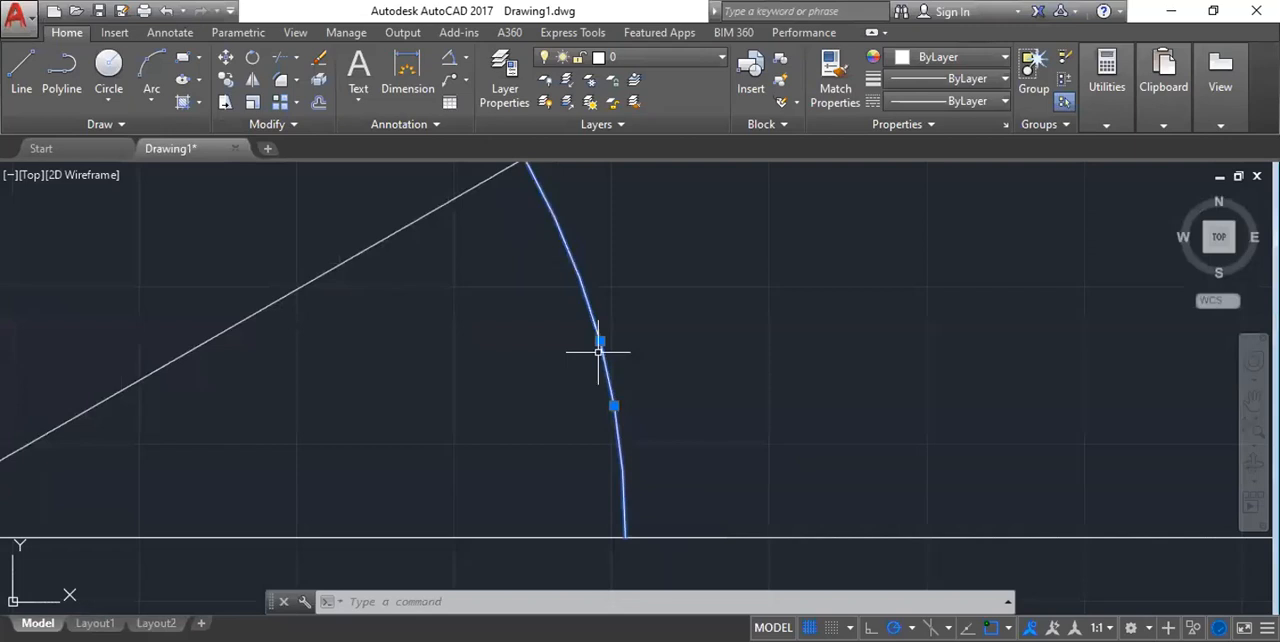
{"action": "key", "text": "Escape"}
{"action": "scroll", "coordinate": [570, 300], "scroll_direction": "down", "scroll_amount": 10}
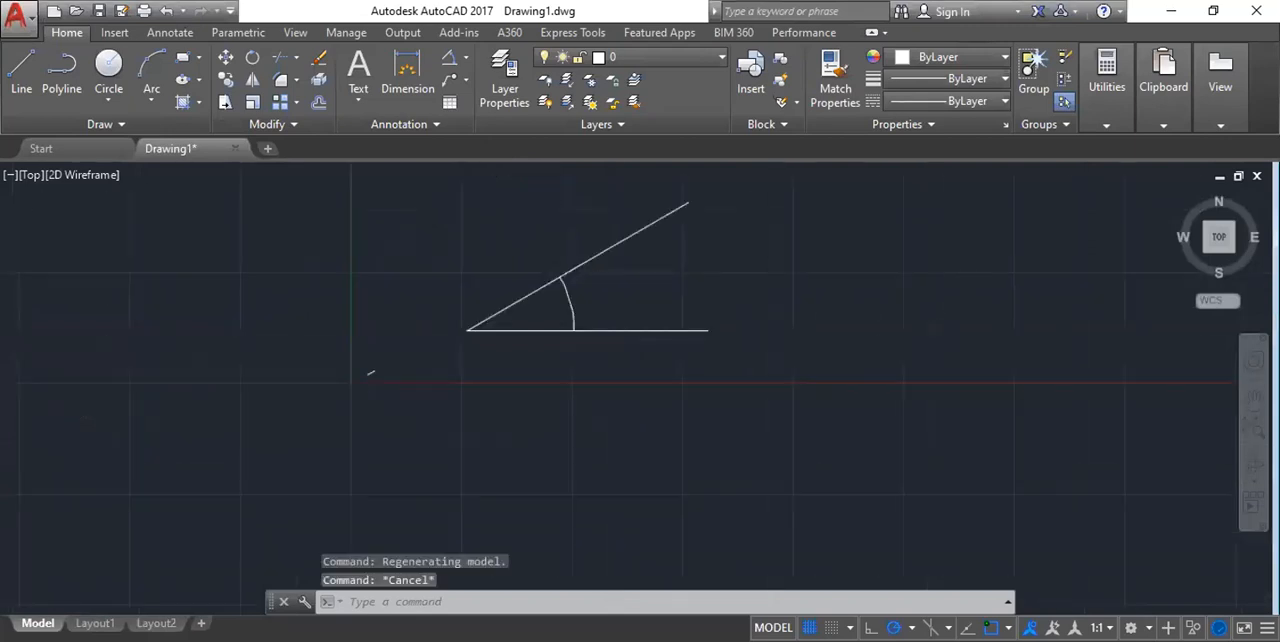
{"action": "middle_click_drag", "start_coordinate": [489, 266], "coordinate": [435, 348]}
{"action": "left_click", "coordinate": [403, 267]}
{"action": "left_click", "coordinate": [592, 447]}
{"action": "key", "text": "Escape"}
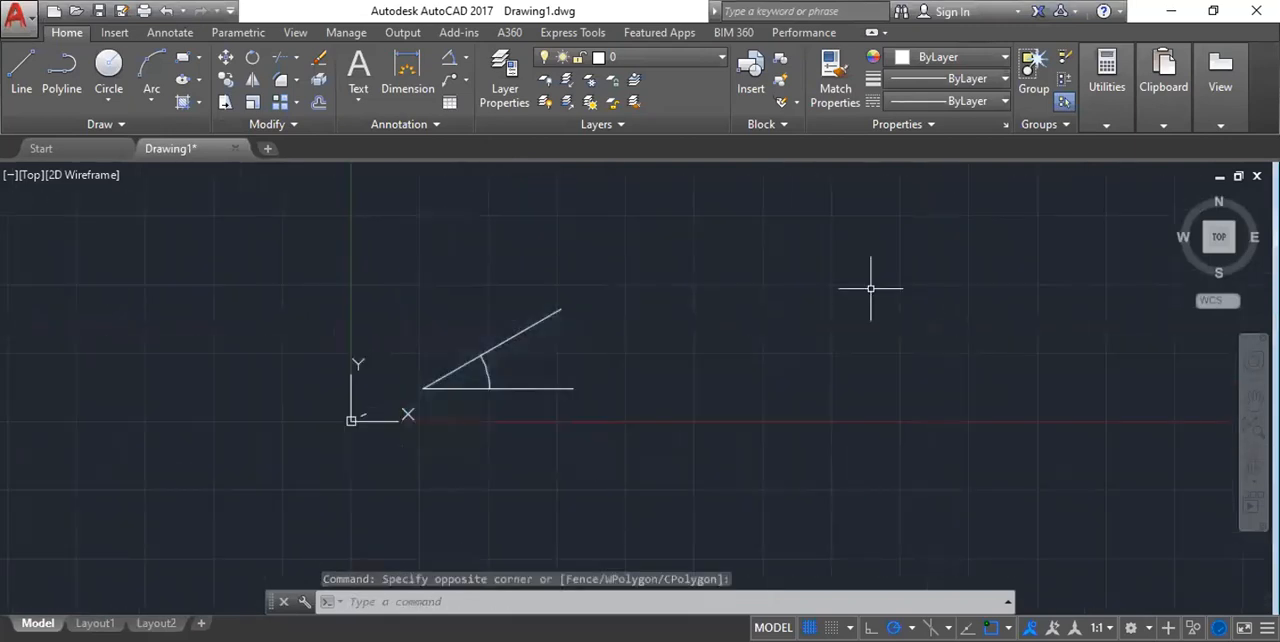
Erase the two lines forming the angle together with their angular dimension.
{"action": "middle_click_drag", "start_coordinate": [870, 288], "coordinate": [792, 243]}
{"action": "left_click", "coordinate": [306, 243]}
{"action": "left_click", "coordinate": [611, 371]}
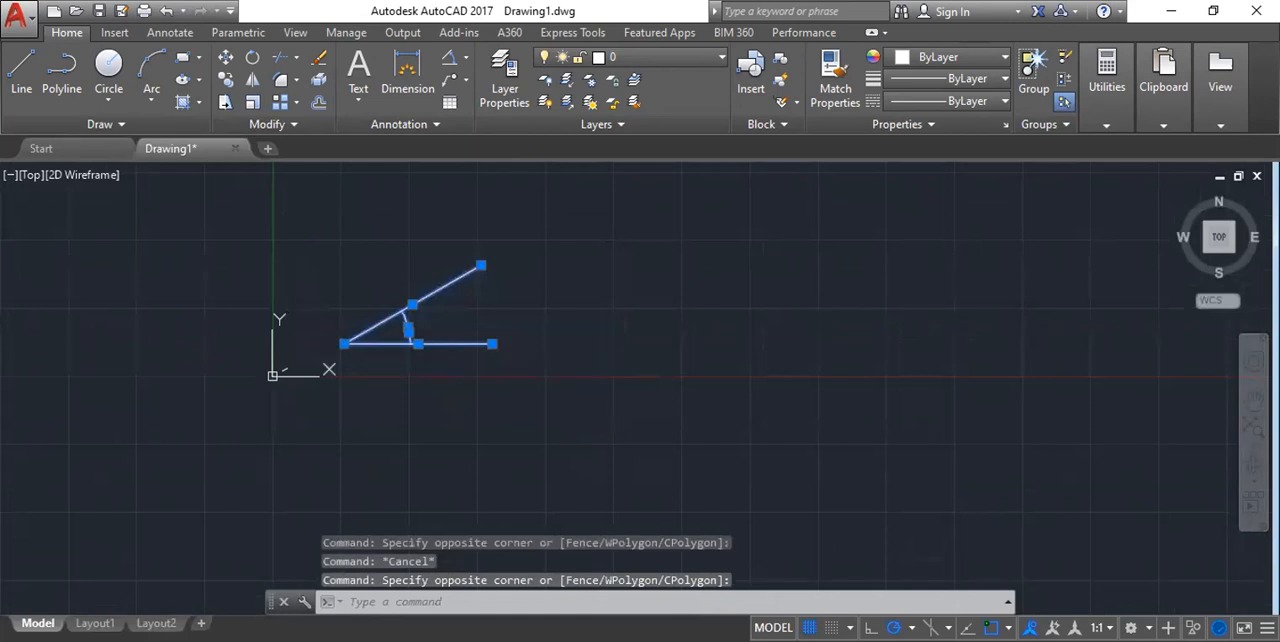
{"action": "key", "text": "Delete"}
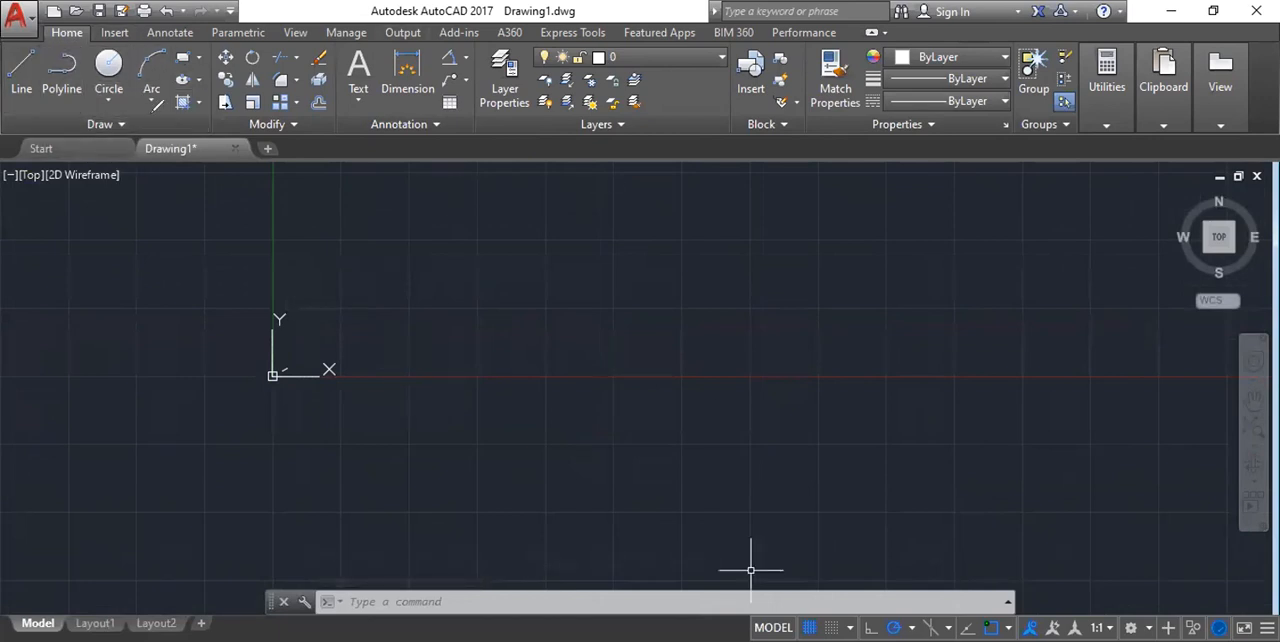
{"action": "mouse_move", "coordinate": [38, 124]}
{"action": "left_mouse_down"}
{"action": "mouse_move", "coordinate": [174, 113]}
{"action": "mouse_move", "coordinate": [212, 78]}
{"action": "left_mouse_up"}
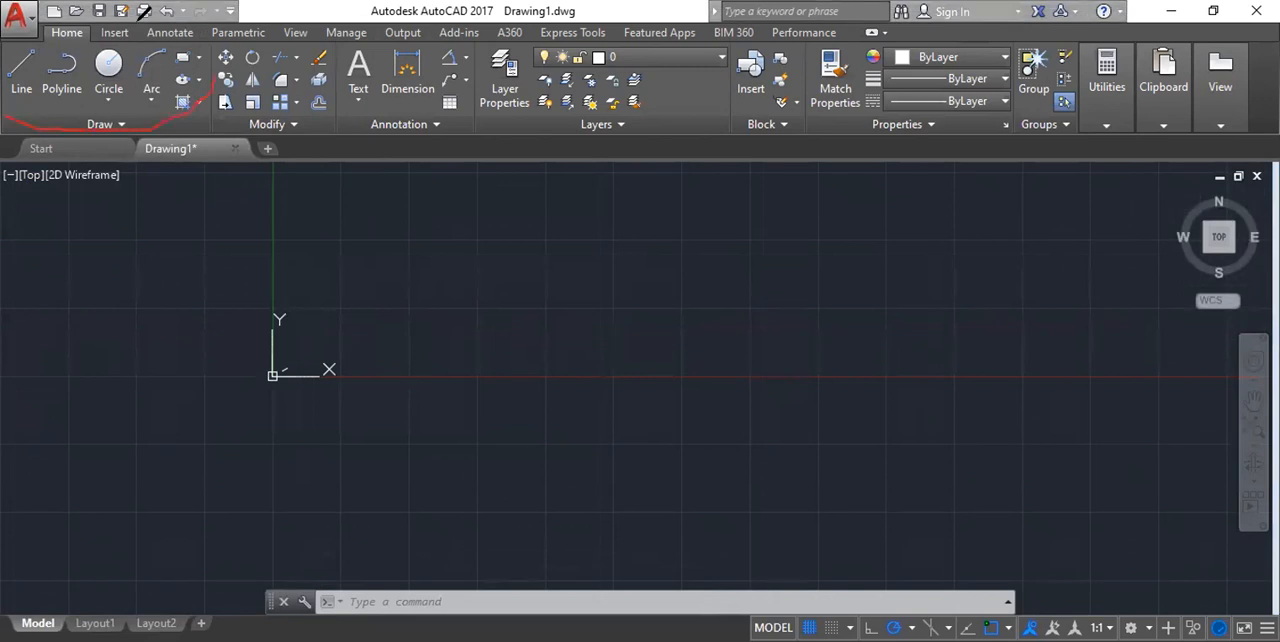
{"action": "left_click_drag", "start_coordinate": [144, 12], "coordinate": [76, 15]}
{"action": "left_click_drag", "start_coordinate": [22, 126], "coordinate": [96, 19]}
{"action": "scroll", "coordinate": [531, 283], "scroll_direction": "down", "scroll_amount": 2}
{"action": "scroll", "coordinate": [743, 239], "scroll_direction": "up", "scroll_amount": 2}
{"action": "scroll", "coordinate": [743, 239], "scroll_direction": "up", "scroll_amount": 2}
{"action": "middle_click_drag", "start_coordinate": [729, 249], "coordinate": [724, 295]}
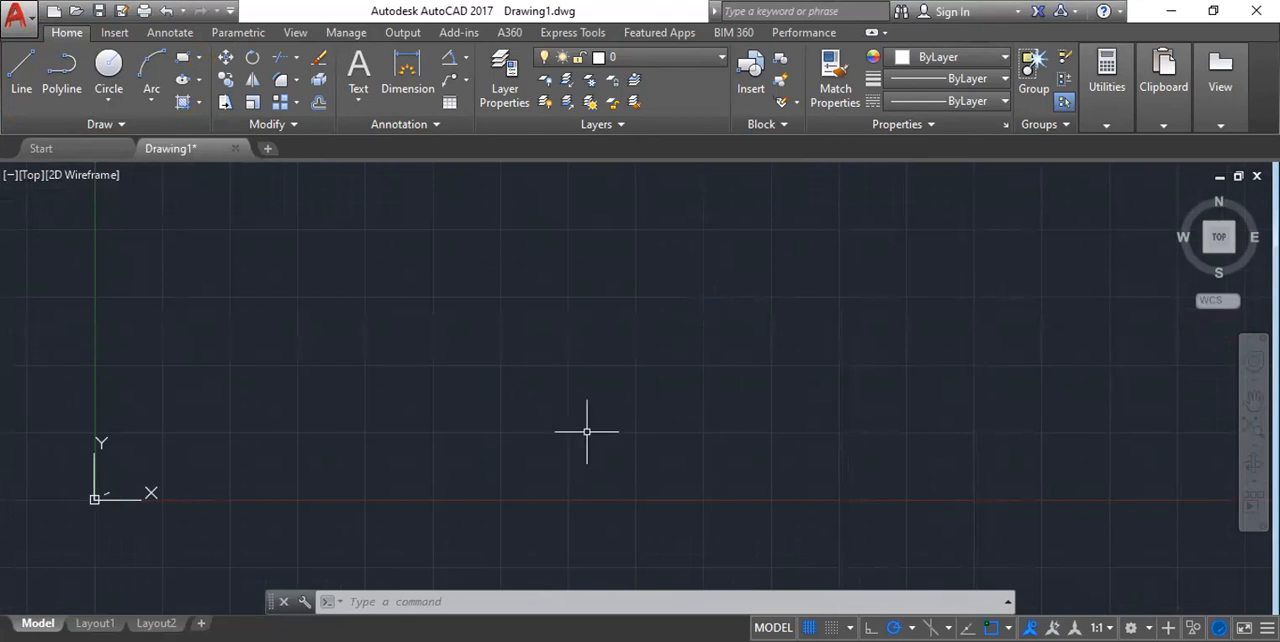
{"action": "middle_click_drag", "start_coordinate": [523, 300], "coordinate": [496, 332]}
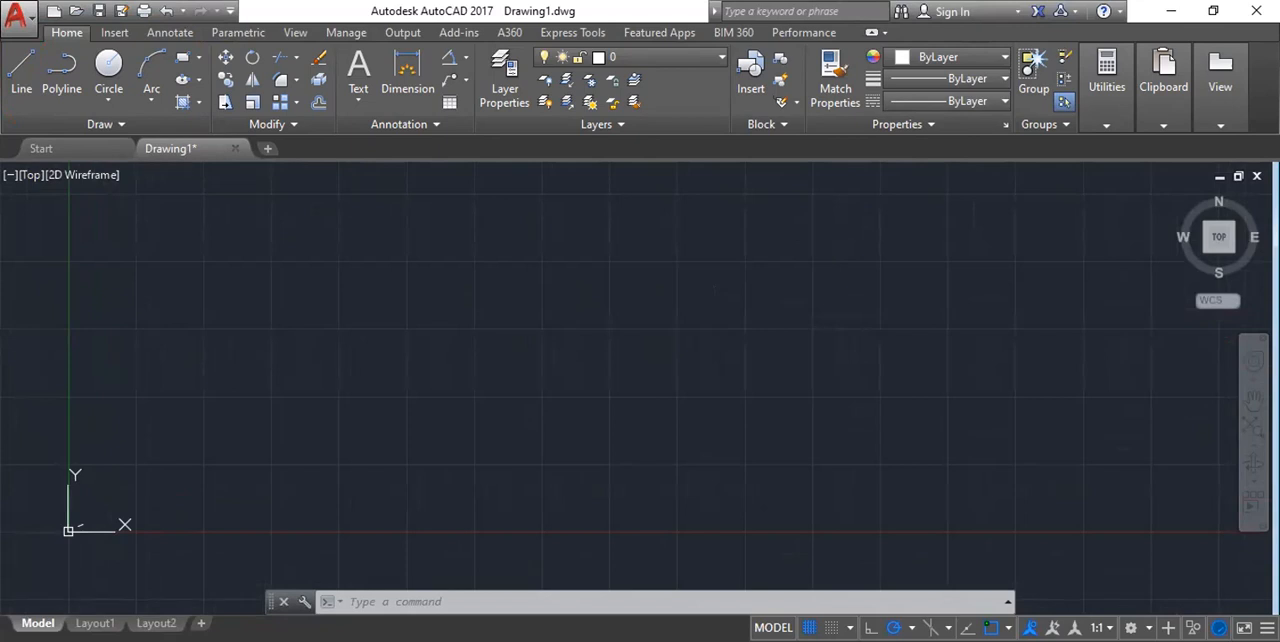
Turn on Clean Screen to hide the ribbon and enlarge the drawing area.
{"action": "key", "text": "ctrl+0"}
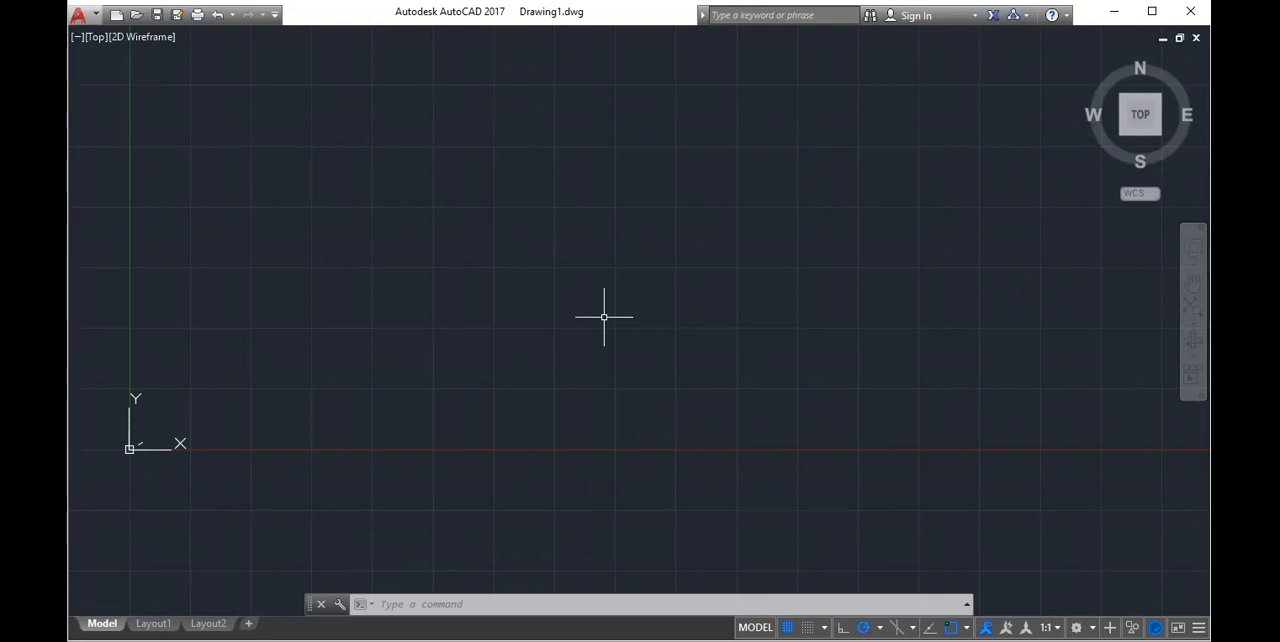
{"action": "scroll", "coordinate": [604, 317], "scroll_direction": "down", "scroll_amount": 5}
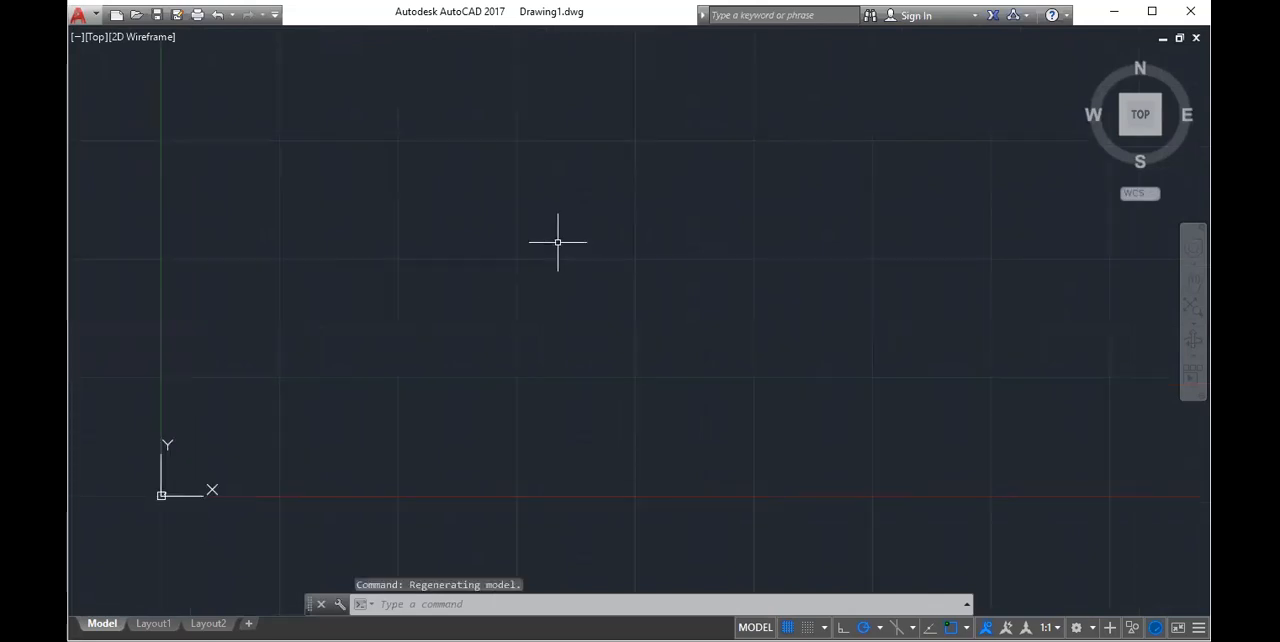
Draw a freehand, slightly taller than wide rectangle above and to the right of the origin with the RECTANG command.
{"action": "type", "text": "rec"}
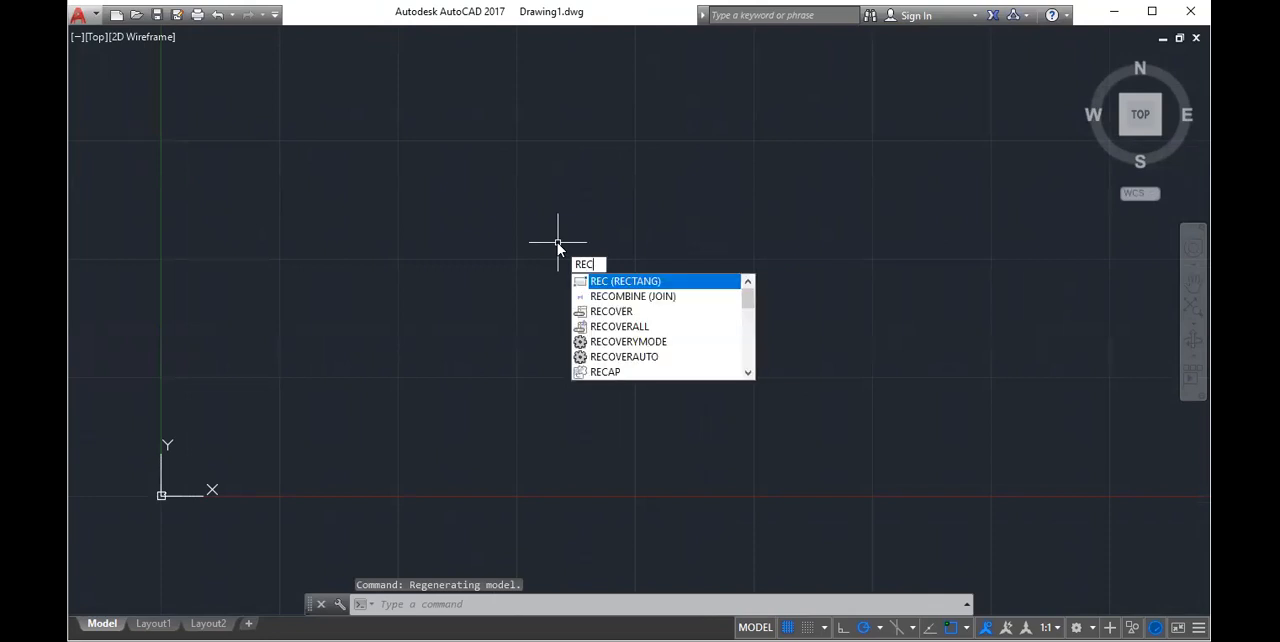
{"action": "key", "text": "Escape"}
{"action": "type", "text": "rec"}
{"action": "key", "text": "Return"}
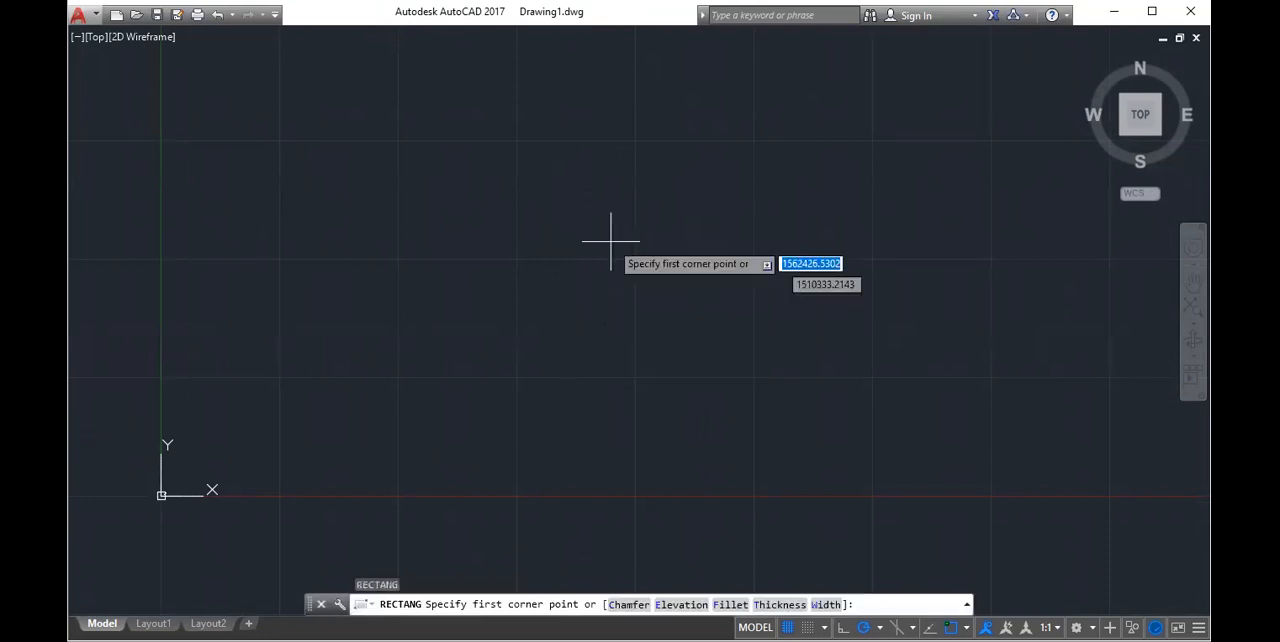
{"action": "left_click", "coordinate": [521, 223]}
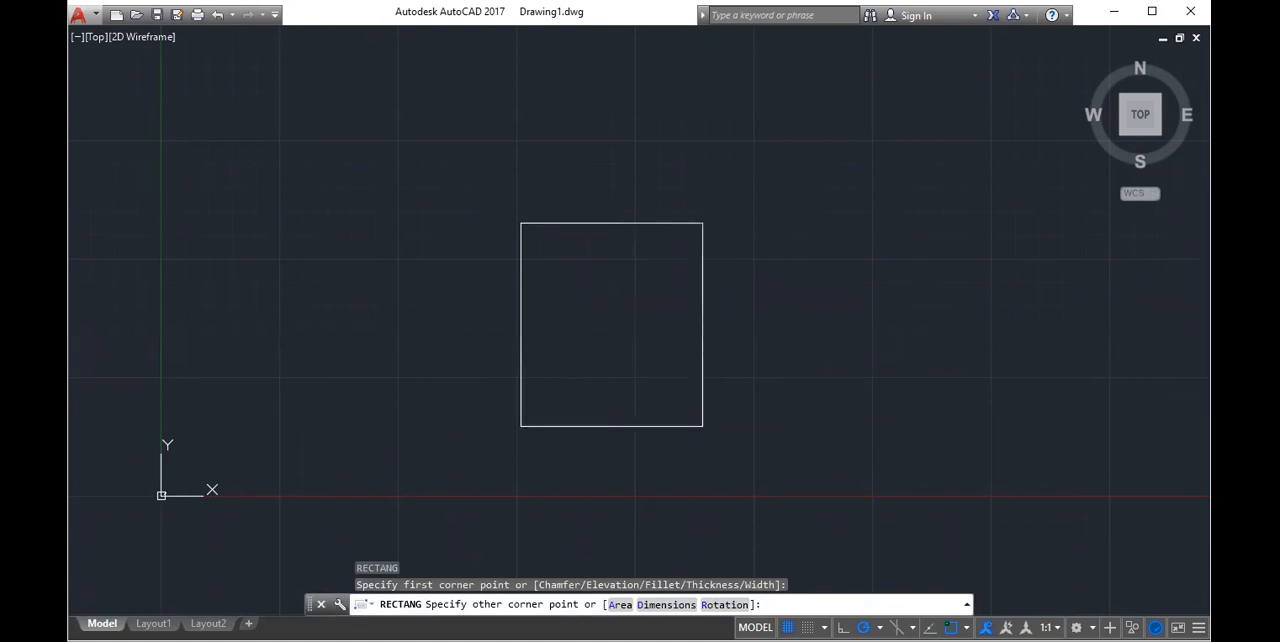
{"action": "key", "text": "Escape"}
Undo the latest pan and zoom changes made around the rectangle.
{"action": "scroll", "coordinate": [774, 293], "scroll_direction": "down", "scroll_amount": 1}
{"action": "middle_click_drag", "start_coordinate": [774, 293], "coordinate": [747, 314]}
{"action": "scroll", "coordinate": [423, 329], "scroll_direction": "up", "scroll_amount": 1}
{"action": "scroll", "coordinate": [423, 329], "scroll_direction": "up", "scroll_amount": 4}
{"action": "key", "text": "ctrl+z"}
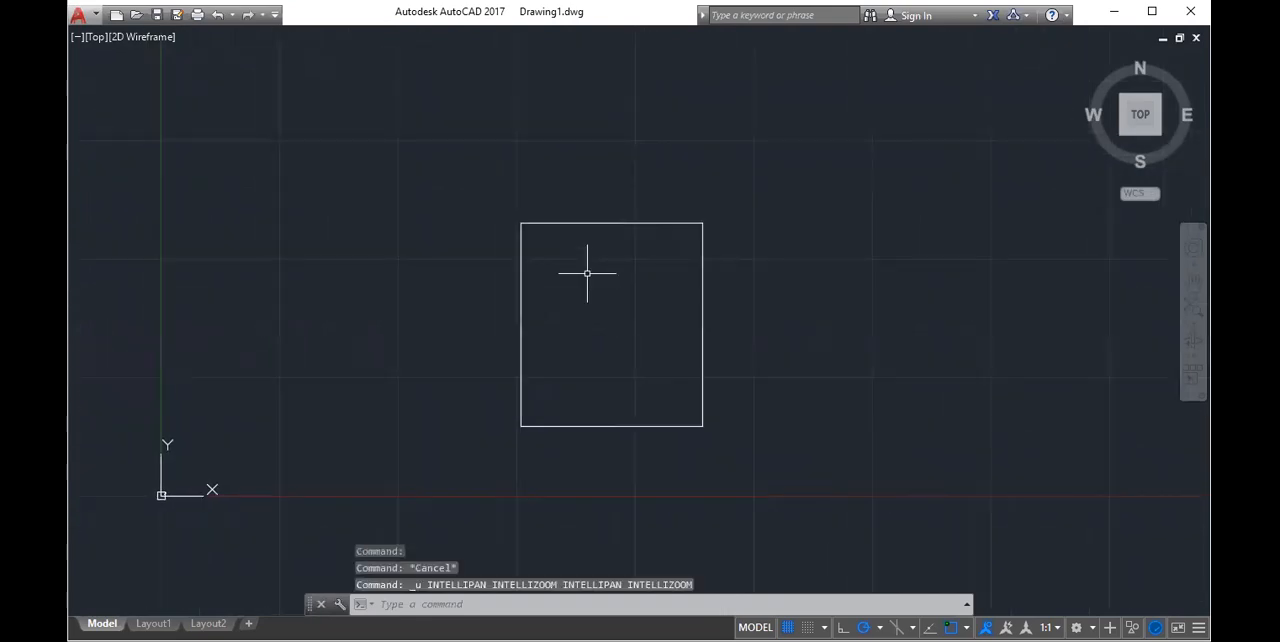
Undo the freehand rectangle and Clean Screen mode to bring back the ribbon.
{"action": "key", "text": "ctrl+z"}
{"action": "key", "text": "Escape"}
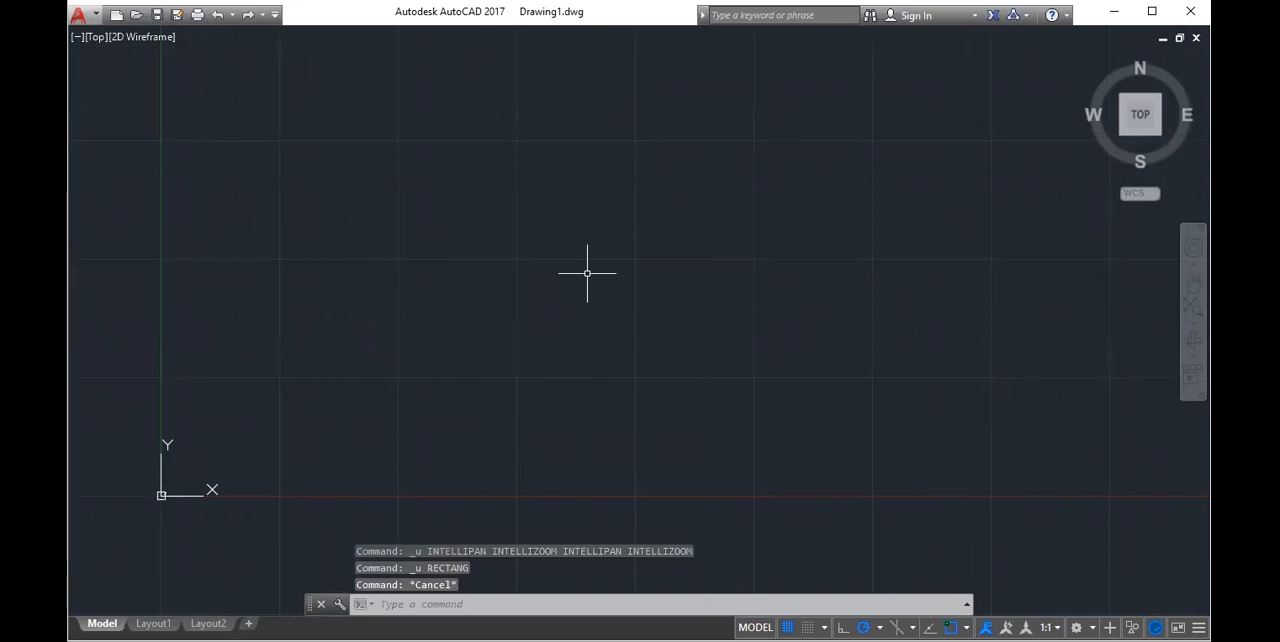
{"action": "key", "text": "ctrl+z"}
{"action": "key", "text": "ctrl+z"}
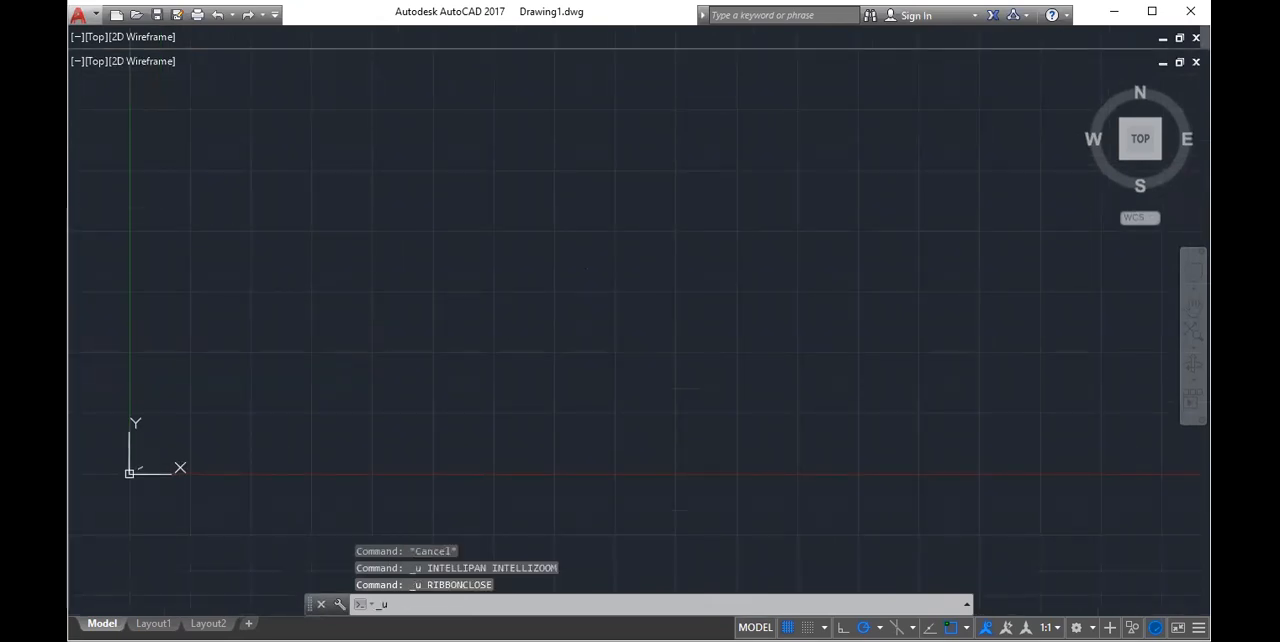
{"action": "key", "text": "ctrl+z"}
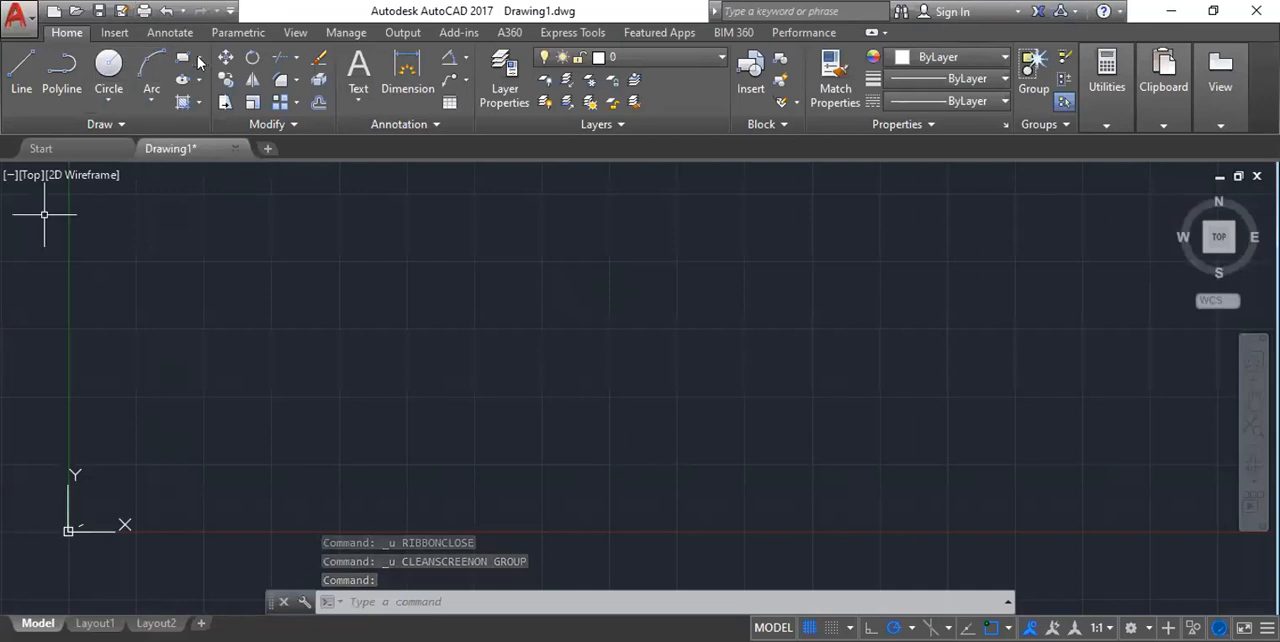
Draw a freehand rectangle, about twice as wide as tall, above and to the right of the origin with the RECTANG command.
{"action": "left_click", "coordinate": [199, 58]}
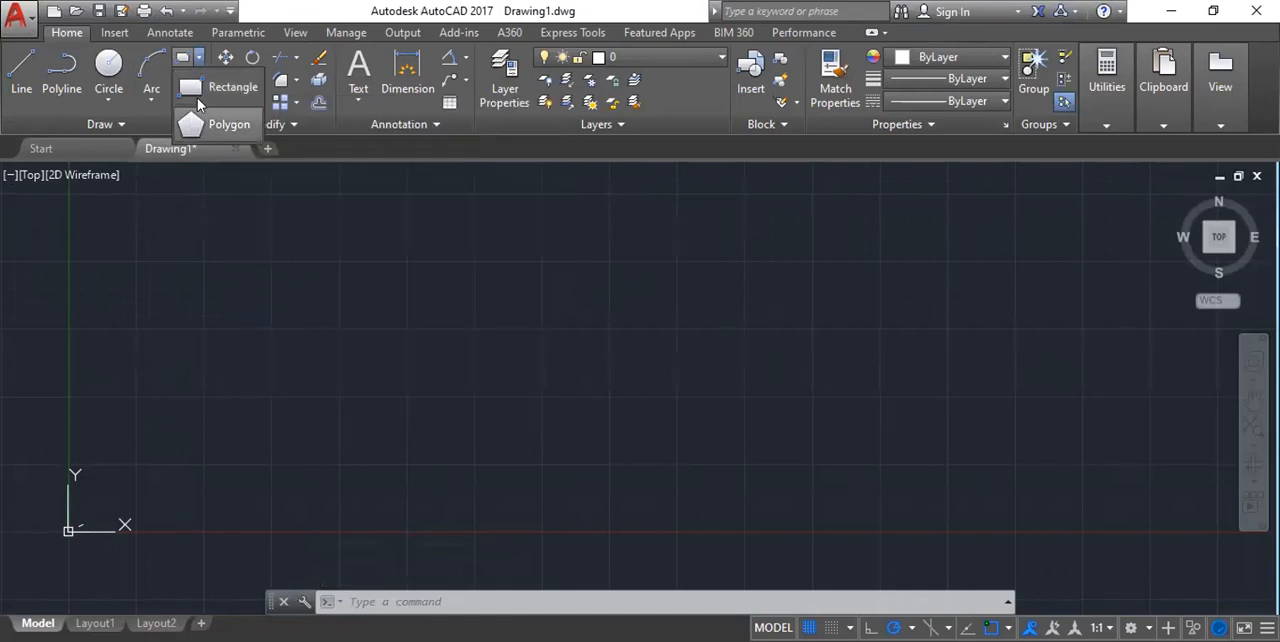
{"action": "left_click", "coordinate": [197, 95]}
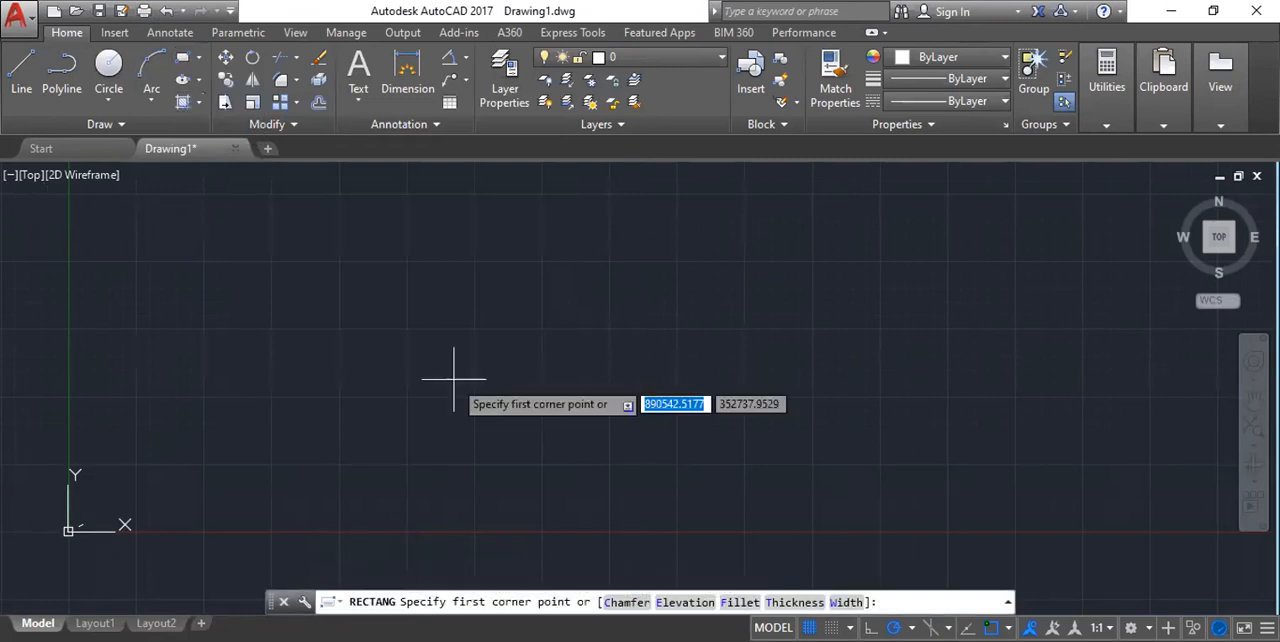
{"action": "left_click", "coordinate": [412, 248]}
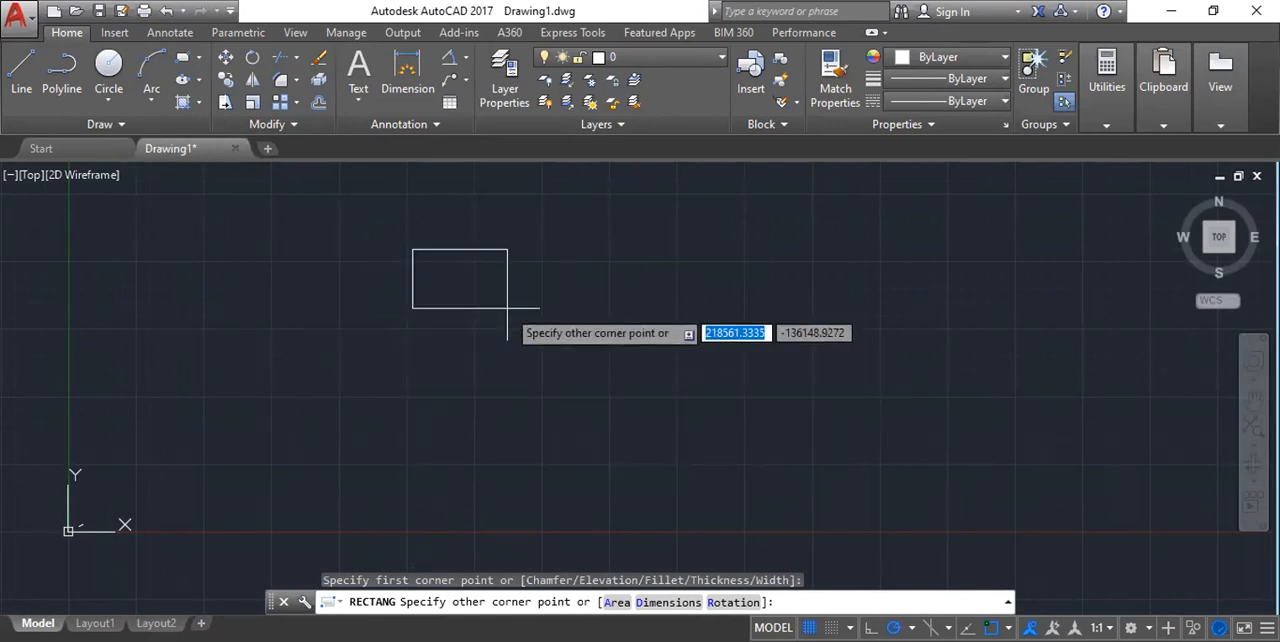
{"action": "scroll", "coordinate": [734, 440], "scroll_direction": "down", "scroll_amount": 2}
{"action": "middle_click_drag", "start_coordinate": [832, 445], "coordinate": [557, 459]}
{"action": "left_click", "coordinate": [586, 457]}
{"action": "scroll", "coordinate": [256, 346], "scroll_direction": "up", "scroll_amount": 4}
{"action": "scroll", "coordinate": [297, 260], "scroll_direction": "down", "scroll_amount": 2}
{"action": "scroll", "coordinate": [297, 258], "scroll_direction": "down", "scroll_amount": 4}
{"action": "middle_click_drag", "start_coordinate": [558, 354], "coordinate": [524, 366]}
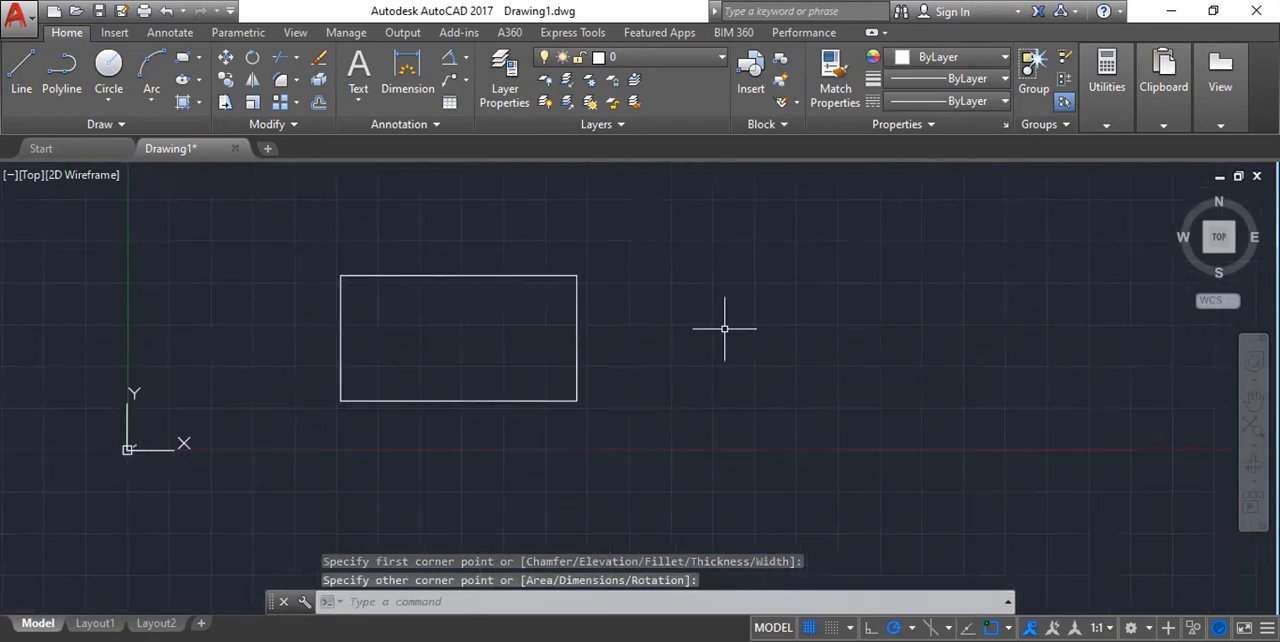
Draw a 2000 by 2000 square above and to the right of the existing rectangle with the REC command.
{"action": "scroll", "coordinate": [674, 295], "scroll_direction": "down", "scroll_amount": 4}
{"action": "middle_click_drag", "start_coordinate": [843, 263], "coordinate": [671, 351]}
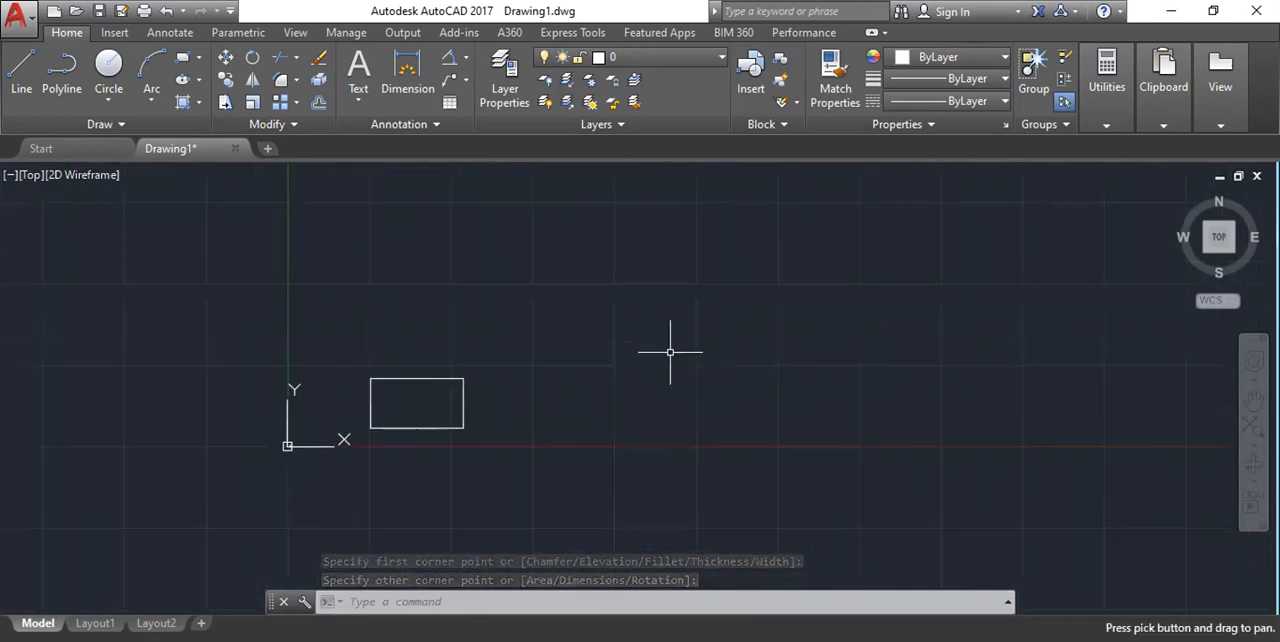
{"action": "scroll", "coordinate": [599, 291], "scroll_direction": "up", "scroll_amount": 2}
{"action": "type", "text": "REC"}
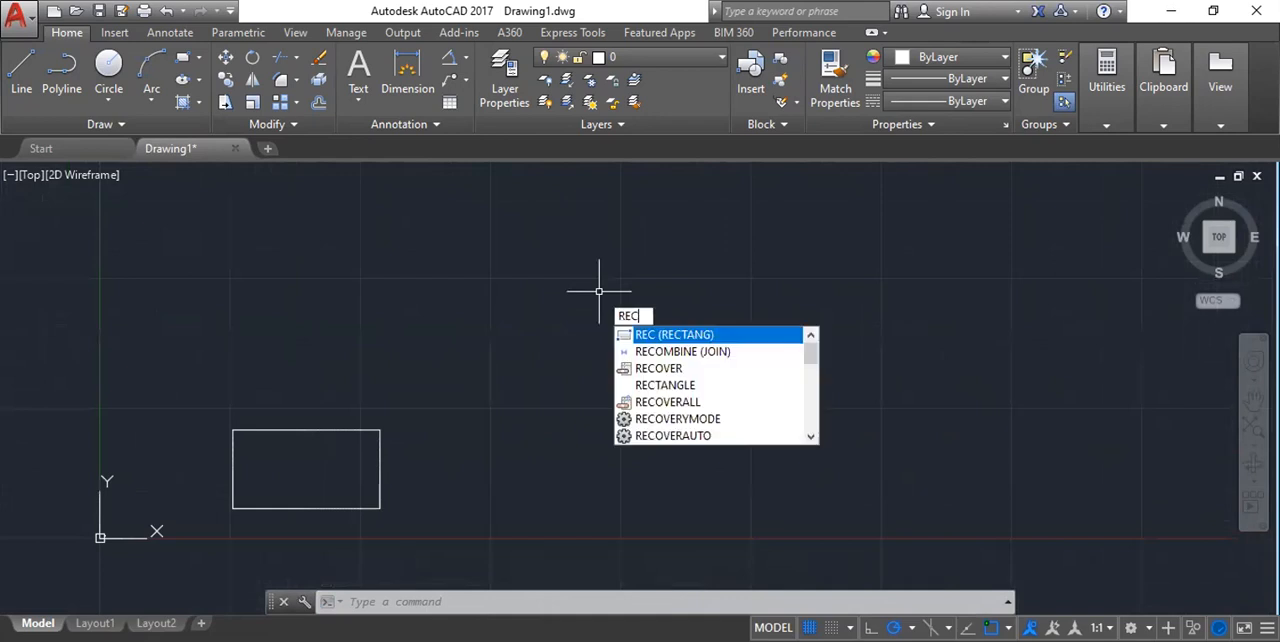
{"action": "key", "text": "Return"}
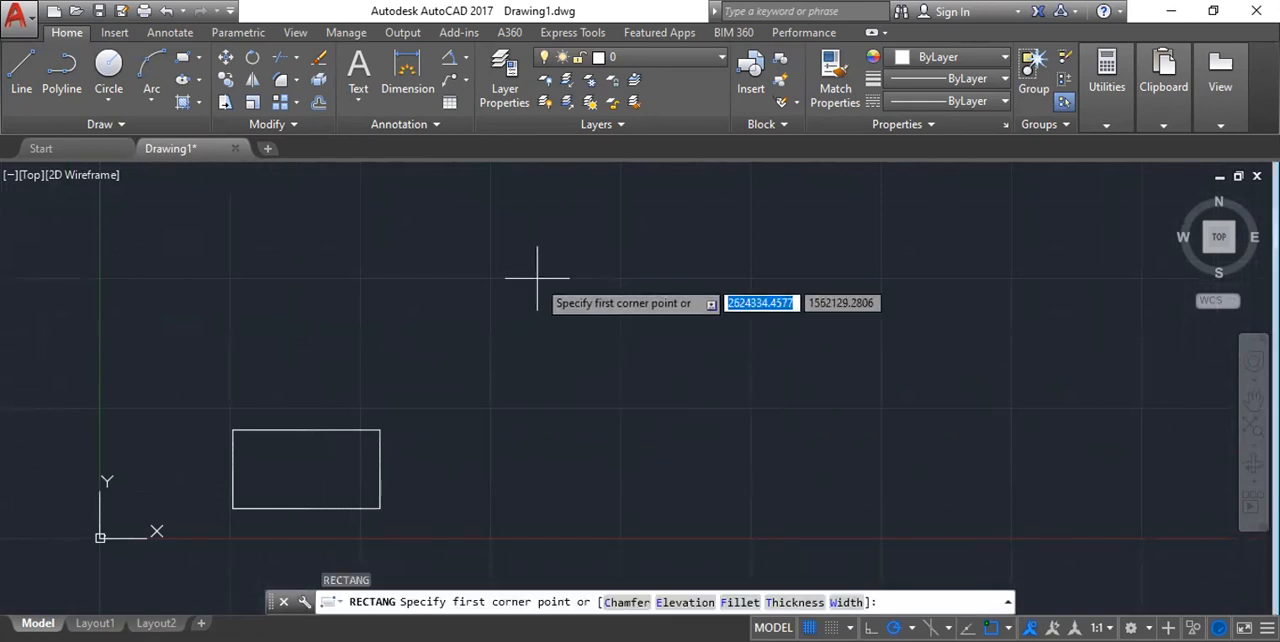
{"action": "left_click", "coordinate": [537, 279]}
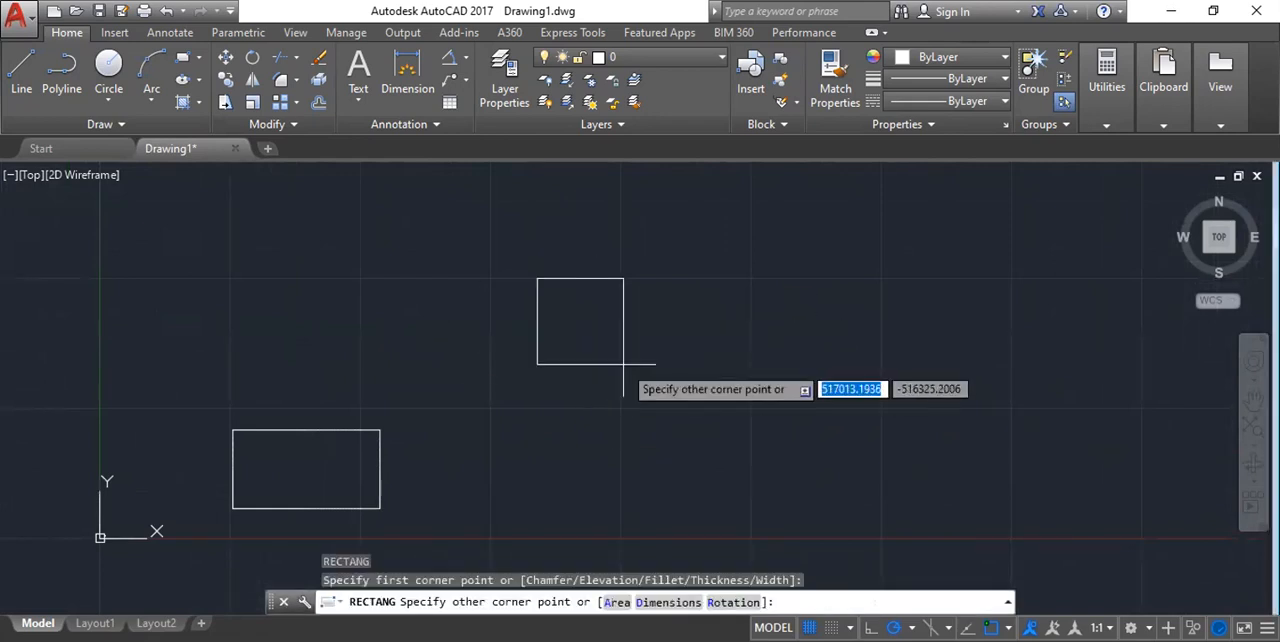
{"action": "type", "text": "200"}
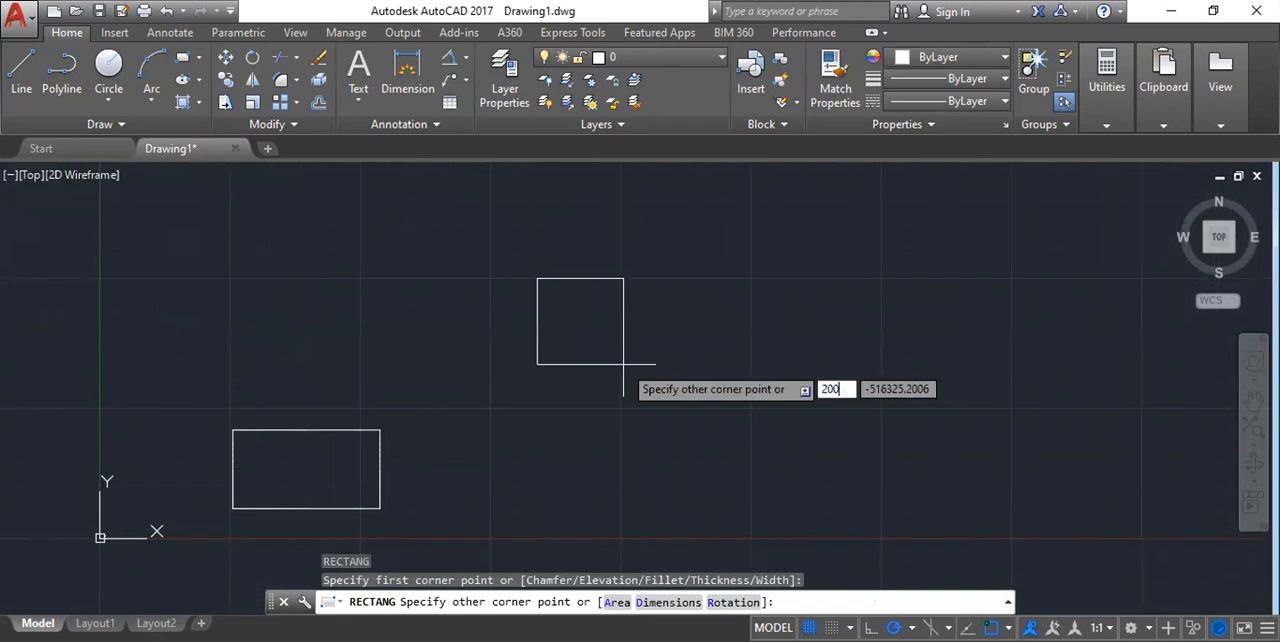
{"action": "type", "text": "0"}
{"action": "key", "text": "Tab"}
{"action": "type", "text": "2000"}
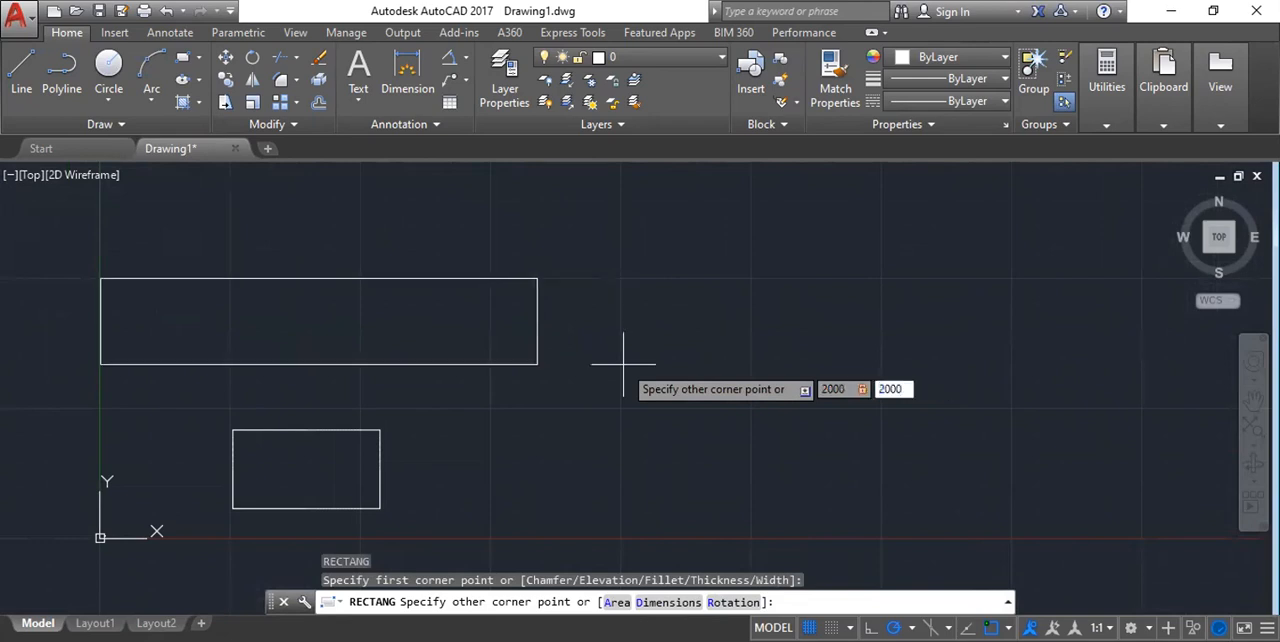
{"action": "key", "text": "Return"}
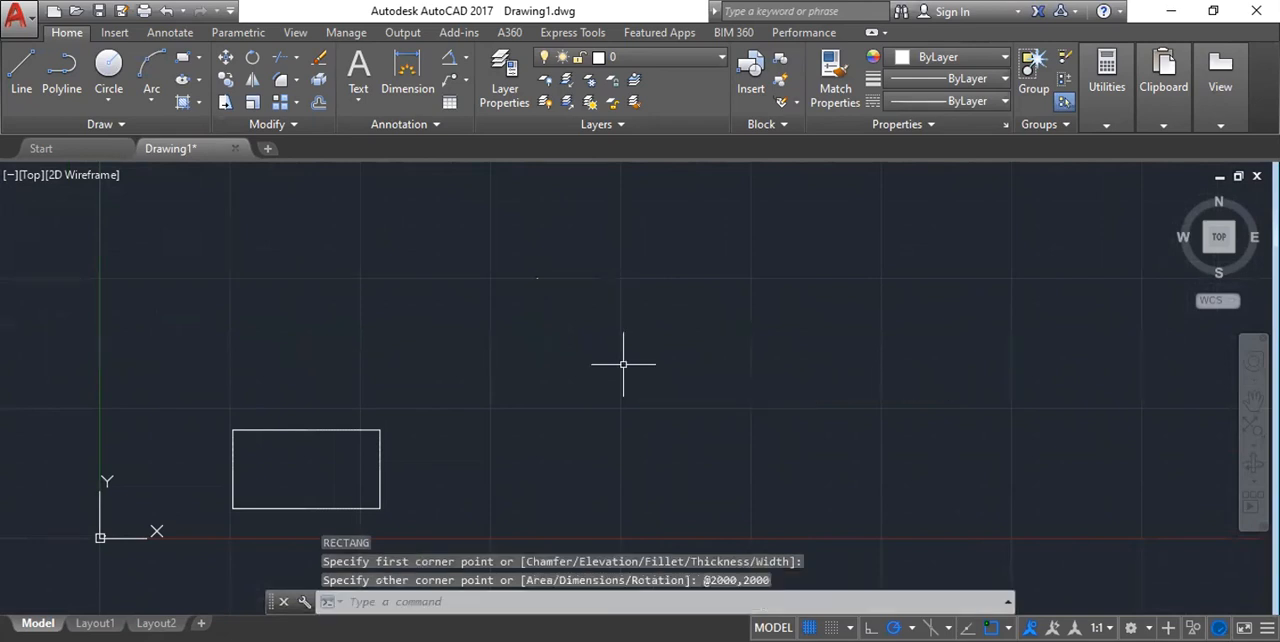
Add a linear dimension to the square's top edge, placing the dimension line just above it.
{"action": "scroll", "coordinate": [597, 297], "scroll_direction": "up", "scroll_amount": 4}
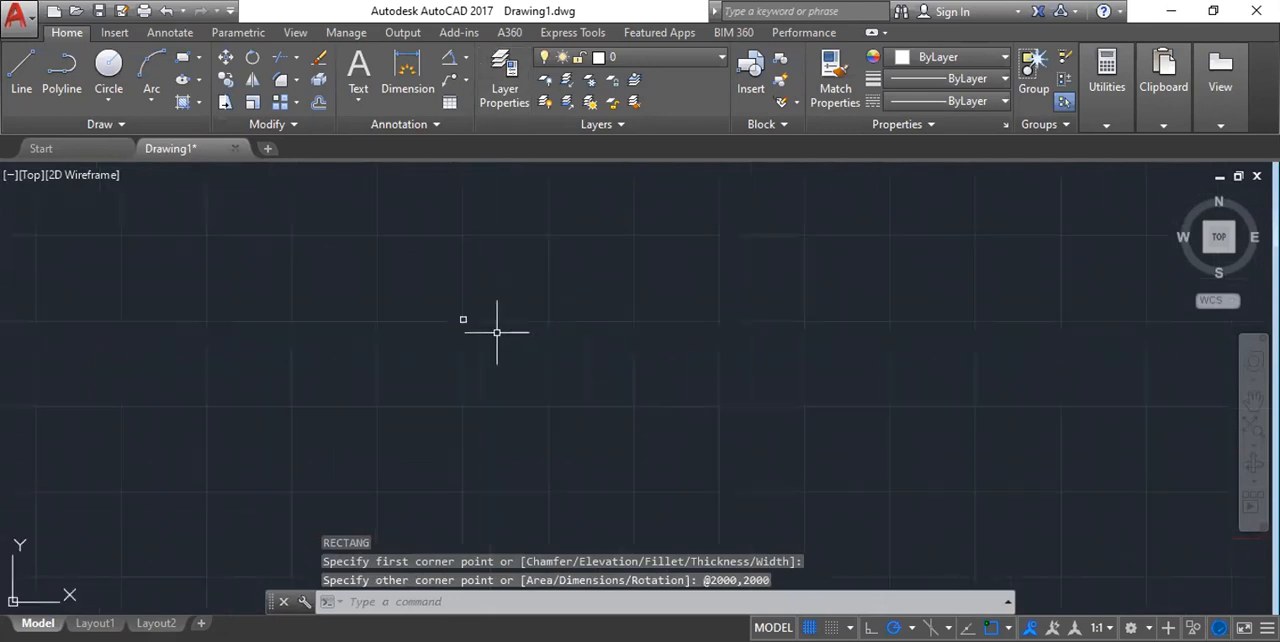
{"action": "scroll", "coordinate": [561, 360], "scroll_direction": "up", "scroll_amount": 3}
{"action": "scroll", "coordinate": [560, 350], "scroll_direction": "up", "scroll_amount": 5}
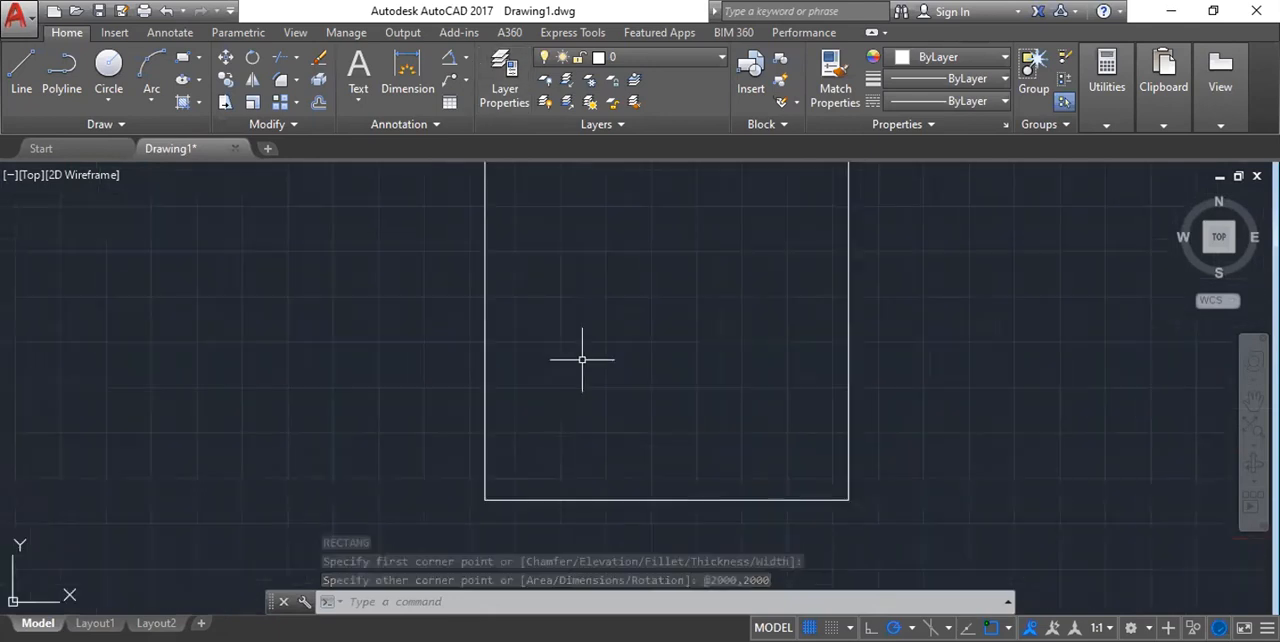
{"action": "scroll", "coordinate": [445, 310], "scroll_direction": "down", "scroll_amount": 4}
{"action": "scroll", "coordinate": [449, 293], "scroll_direction": "down", "scroll_amount": 2}
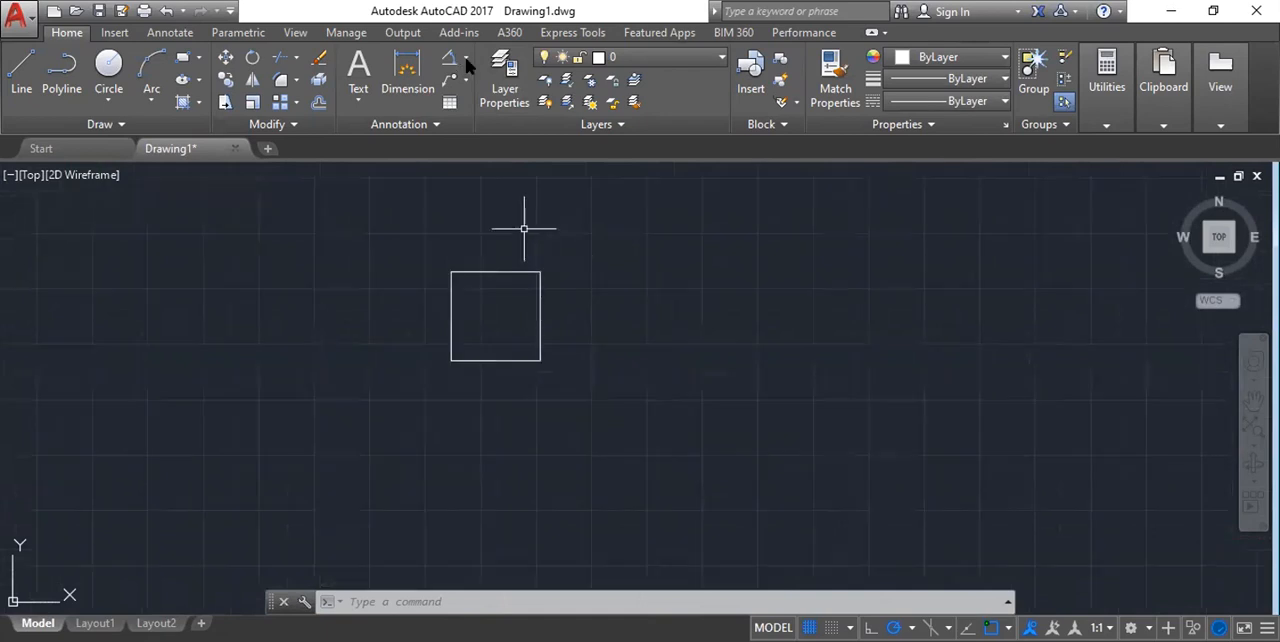
{"action": "left_click", "coordinate": [465, 57]}
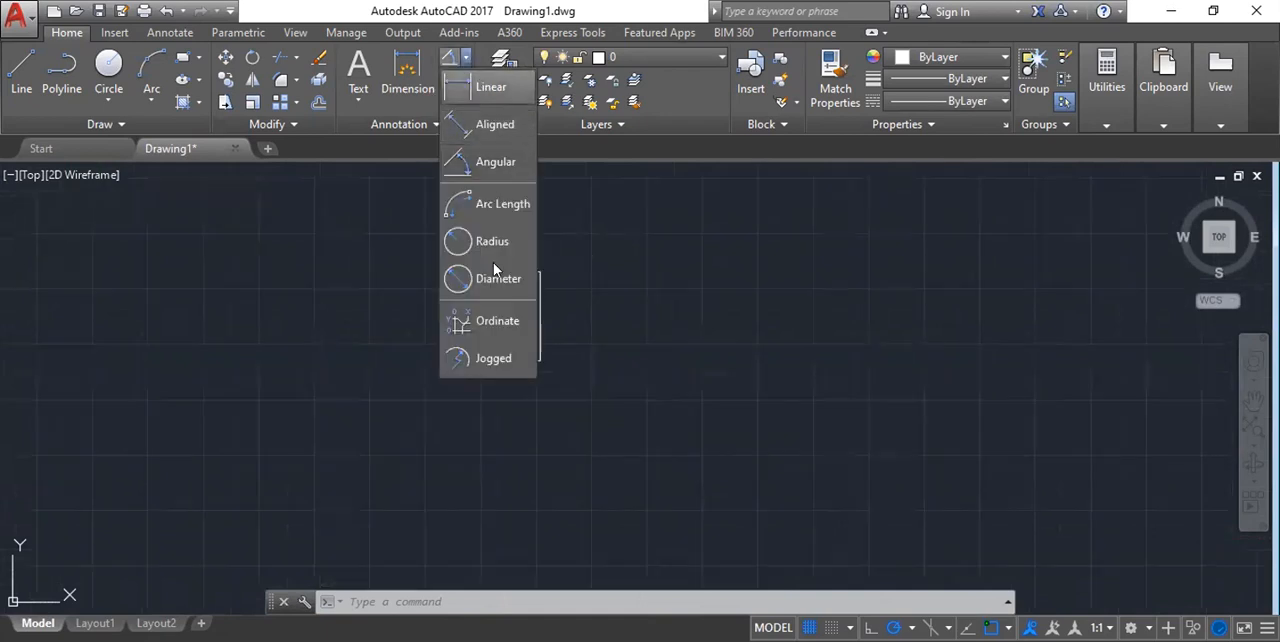
{"action": "left_click", "coordinate": [490, 87]}
{"action": "scroll", "coordinate": [434, 252], "scroll_direction": "up", "scroll_amount": 4}
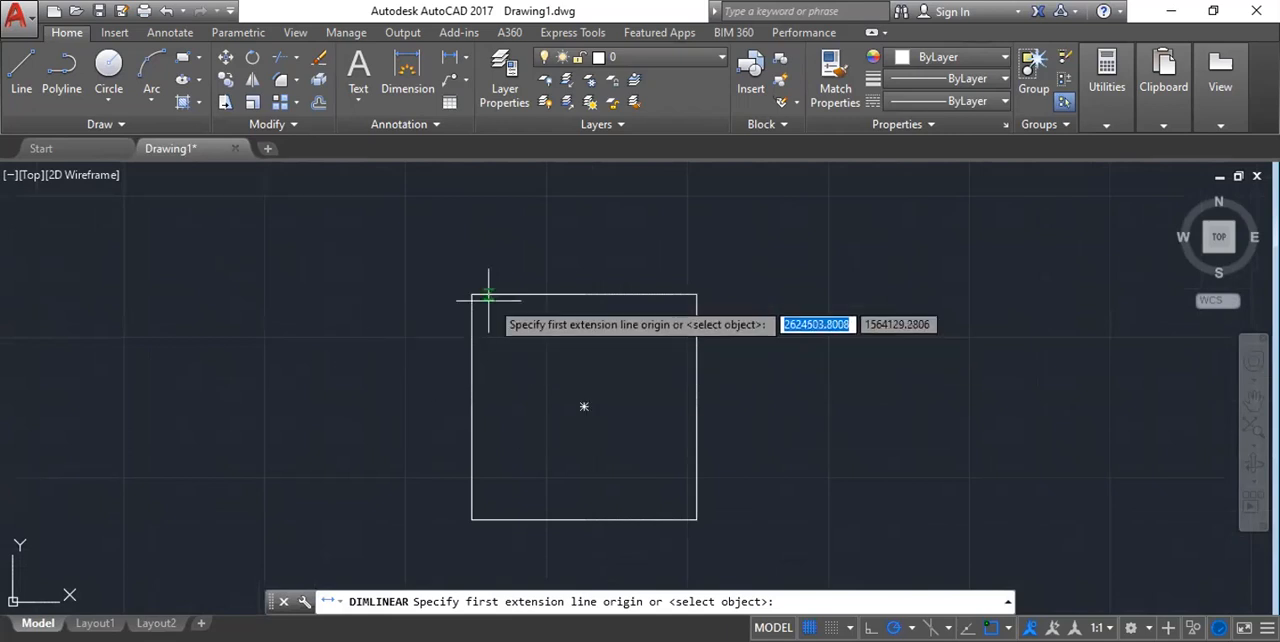
{"action": "left_click", "coordinate": [472, 295]}
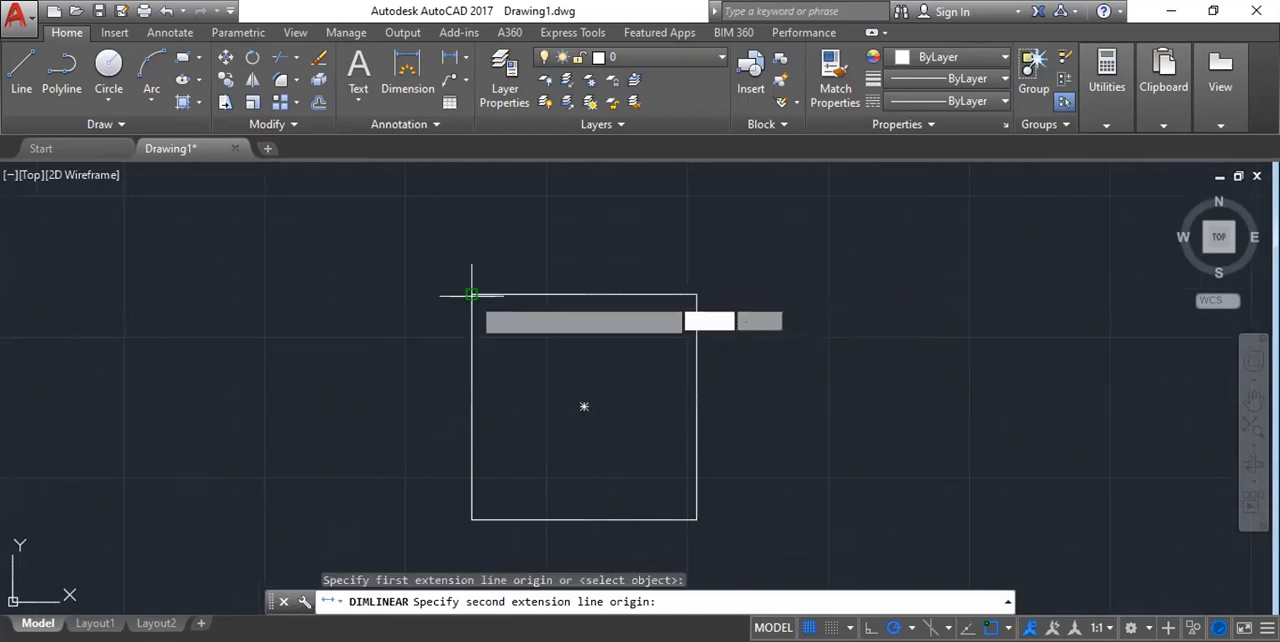
{"action": "left_click", "coordinate": [697, 295]}
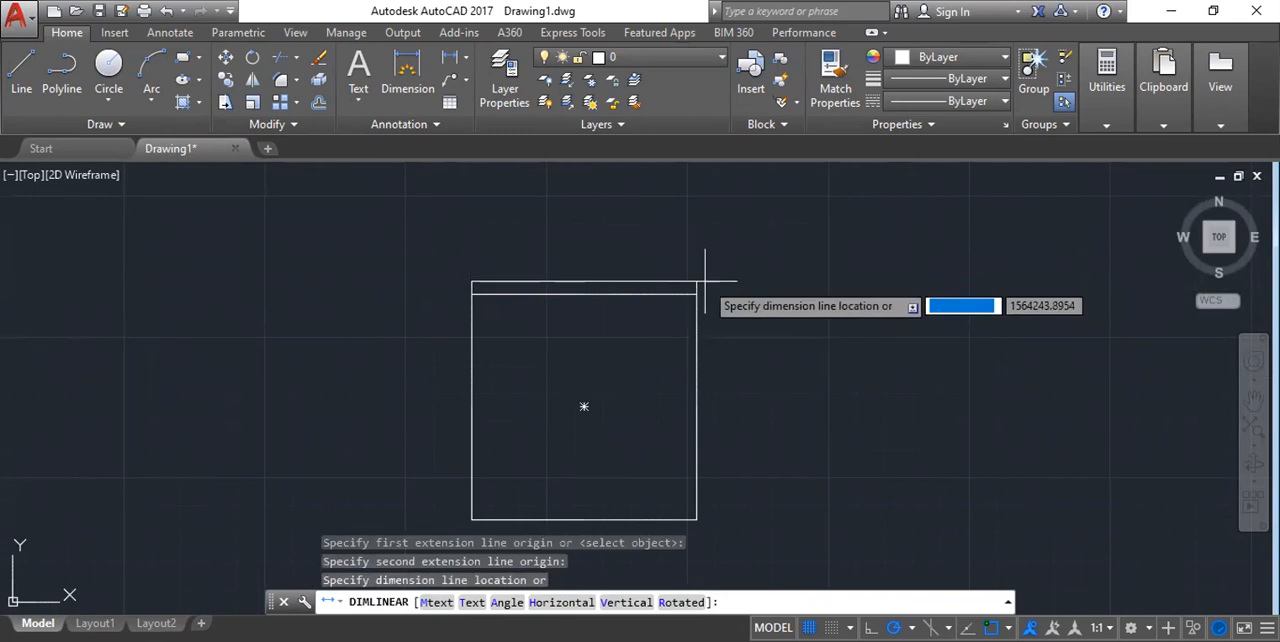
{"action": "left_click", "coordinate": [700, 262]}
Add a vertical linear dimension to the square's right edge, placing the dimension line to its right.
{"action": "scroll", "coordinate": [449, 343], "scroll_direction": "down", "scroll_amount": 2}
{"action": "left_click", "coordinate": [450, 57]}
{"action": "scroll", "coordinate": [612, 318], "scroll_direction": "up", "scroll_amount": 3}
{"action": "left_click", "coordinate": [575, 300]}
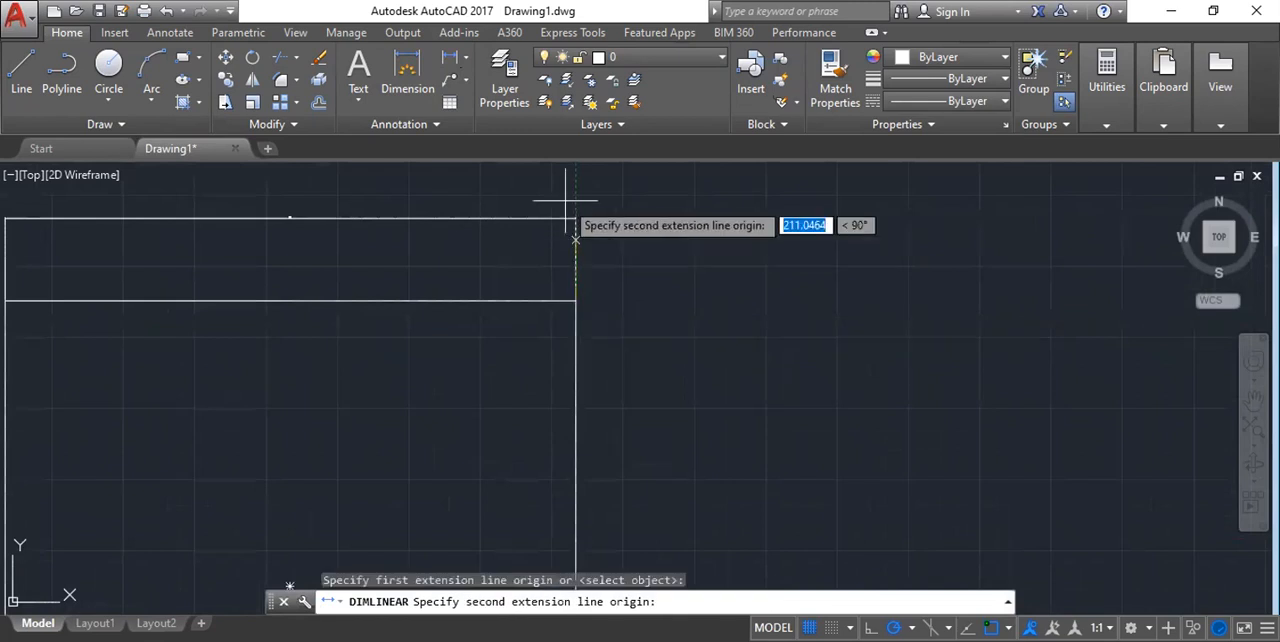
{"action": "scroll", "coordinate": [565, 201], "scroll_direction": "down", "scroll_amount": 3}
{"action": "middle_click_drag", "start_coordinate": [578, 600], "coordinate": [577, 404]}
{"action": "left_click", "coordinate": [570, 424]}
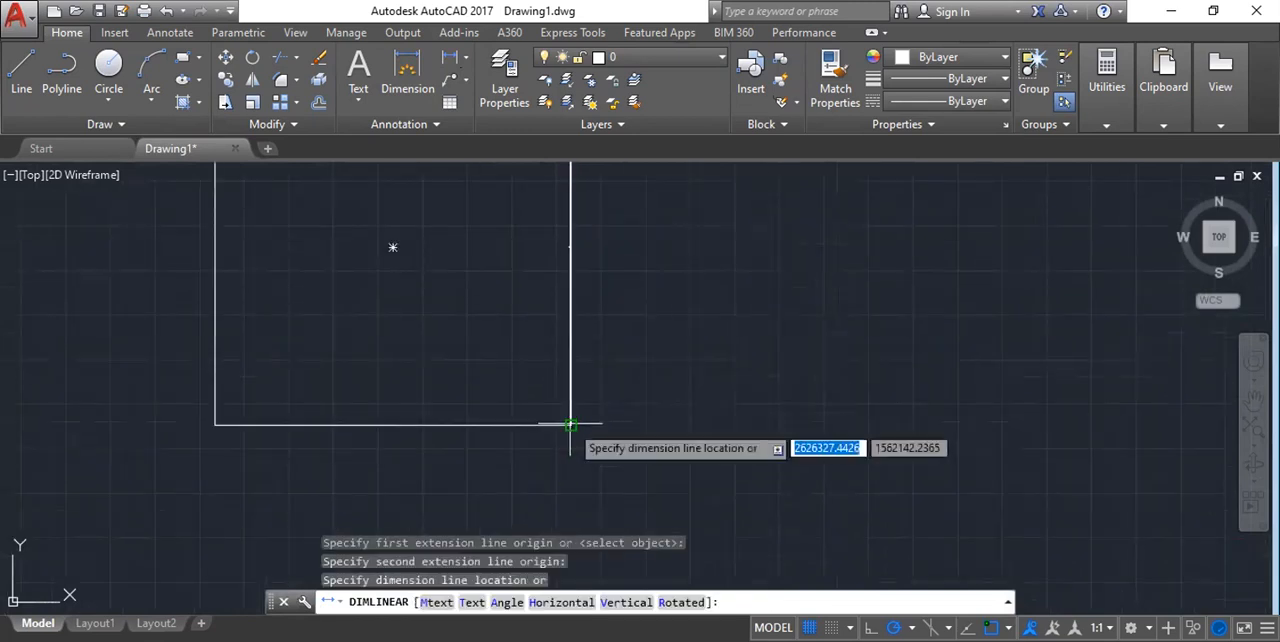
{"action": "left_click", "coordinate": [651, 440]}
Examine the dimension texts above the square's top edge and beside its right edge.
{"action": "scroll", "coordinate": [709, 462], "scroll_direction": "down", "scroll_amount": 3}
{"action": "scroll", "coordinate": [576, 303], "scroll_direction": "up", "scroll_amount": 7}
{"action": "scroll", "coordinate": [576, 303], "scroll_direction": "up", "scroll_amount": 4}
{"action": "scroll", "coordinate": [700, 343], "scroll_direction": "up", "scroll_amount": 6}
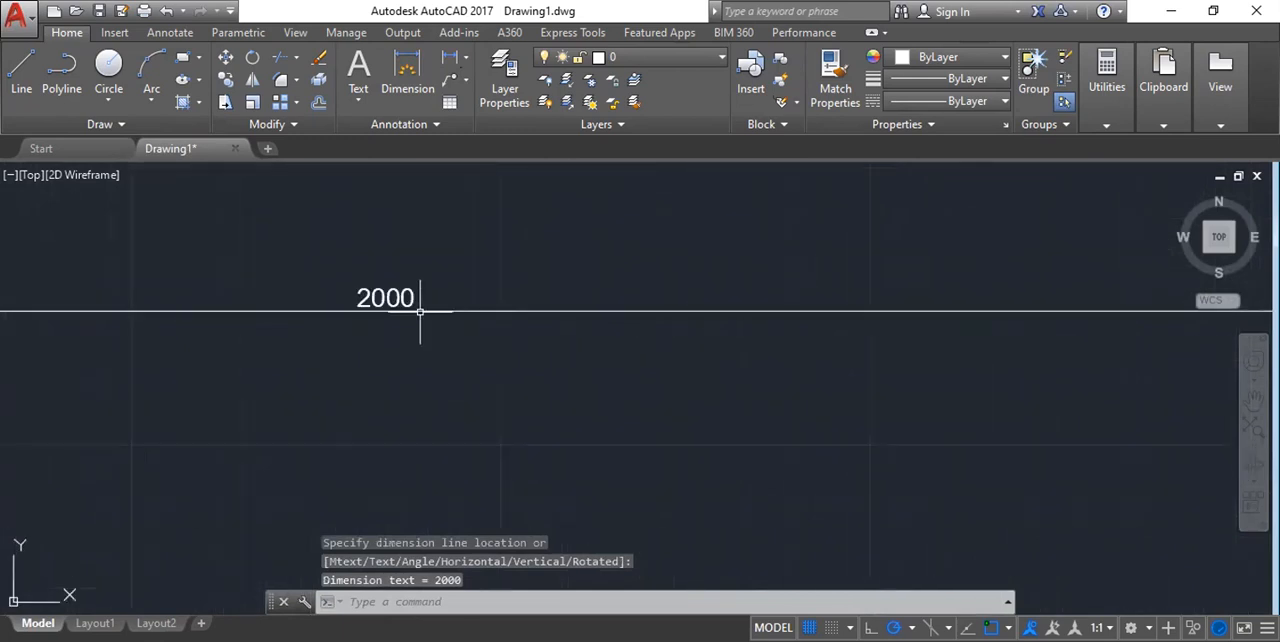
{"action": "scroll", "coordinate": [549, 337], "scroll_direction": "down", "scroll_amount": 6}
{"action": "scroll", "coordinate": [502, 342], "scroll_direction": "up", "scroll_amount": 5}
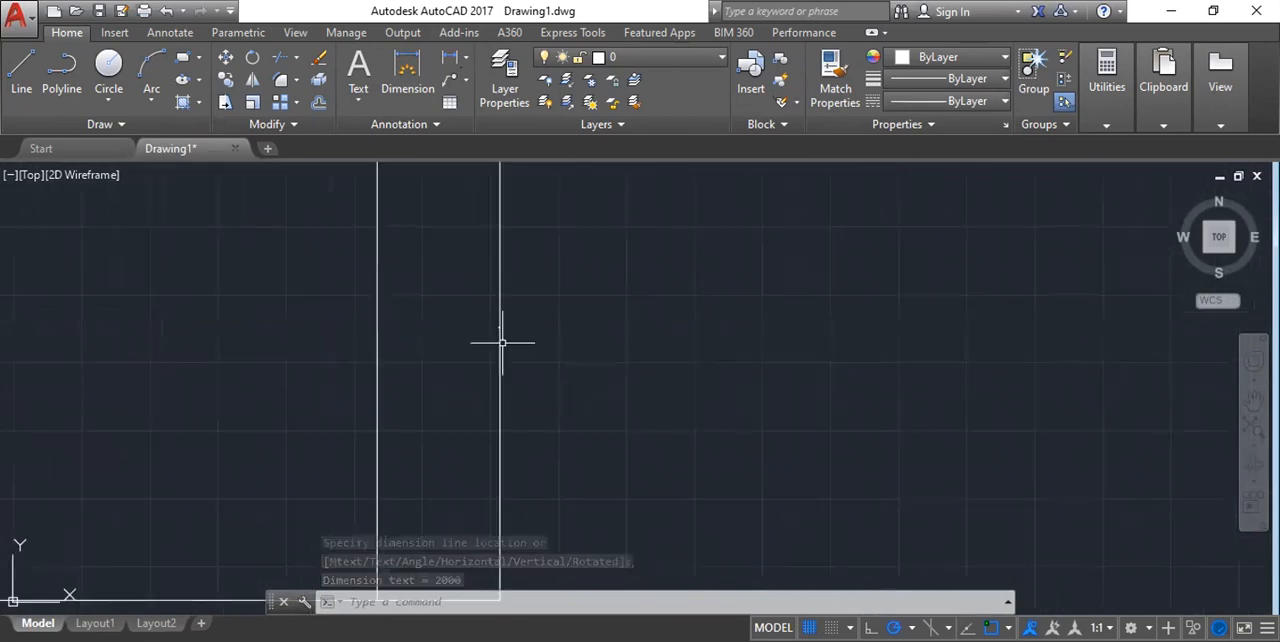
{"action": "scroll", "coordinate": [557, 354], "scroll_direction": "up", "scroll_amount": 4}
{"action": "scroll", "coordinate": [551, 354], "scroll_direction": "down", "scroll_amount": 6}
{"action": "scroll", "coordinate": [555, 357], "scroll_direction": "down", "scroll_amount": 4}
{"action": "scroll", "coordinate": [519, 315], "scroll_direction": "up", "scroll_amount": 6}
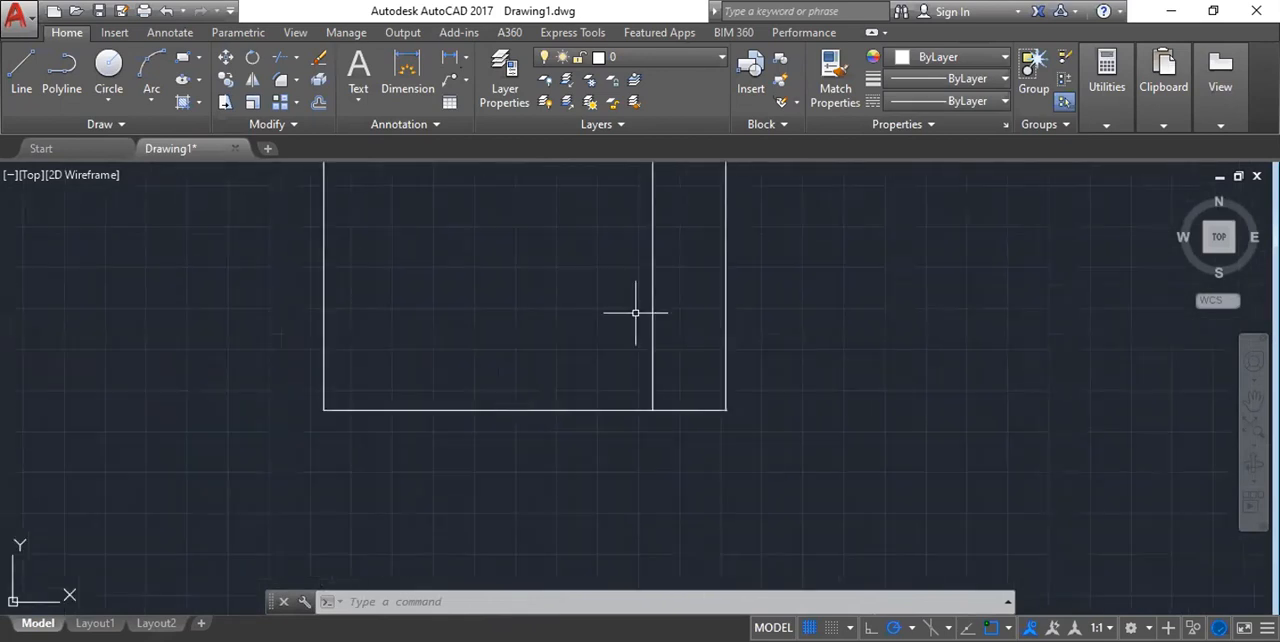
{"action": "middle_click_drag", "start_coordinate": [634, 309], "coordinate": [573, 326]}
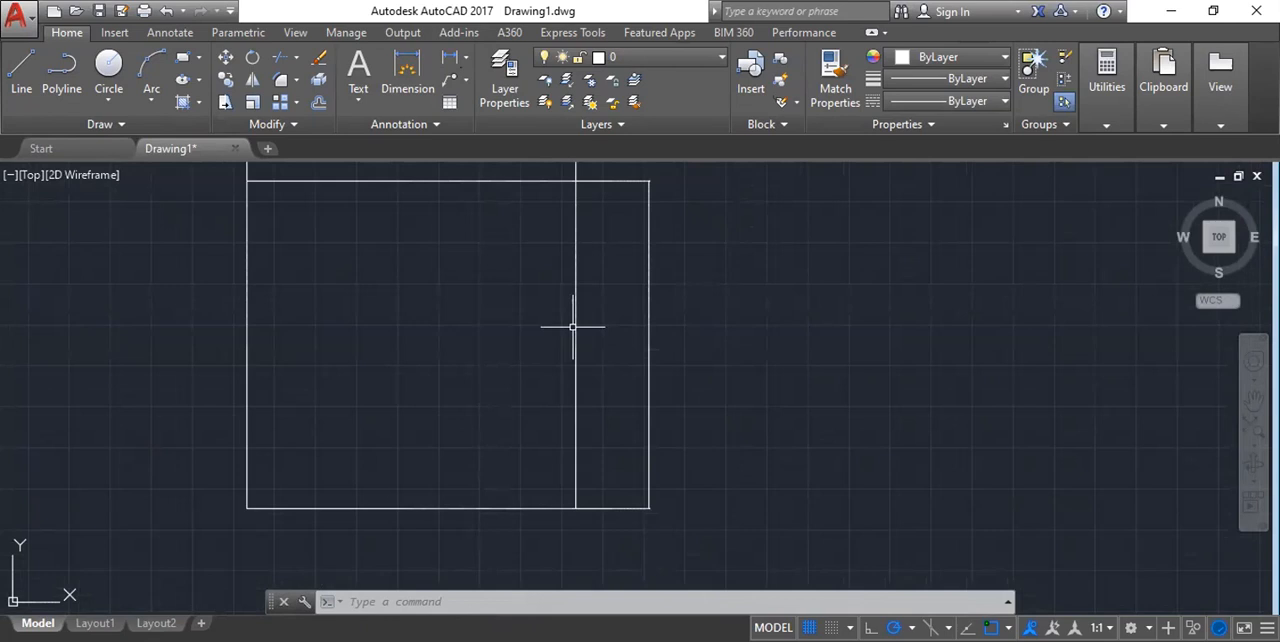
{"action": "scroll", "coordinate": [535, 292], "scroll_direction": "down", "scroll_amount": 2}
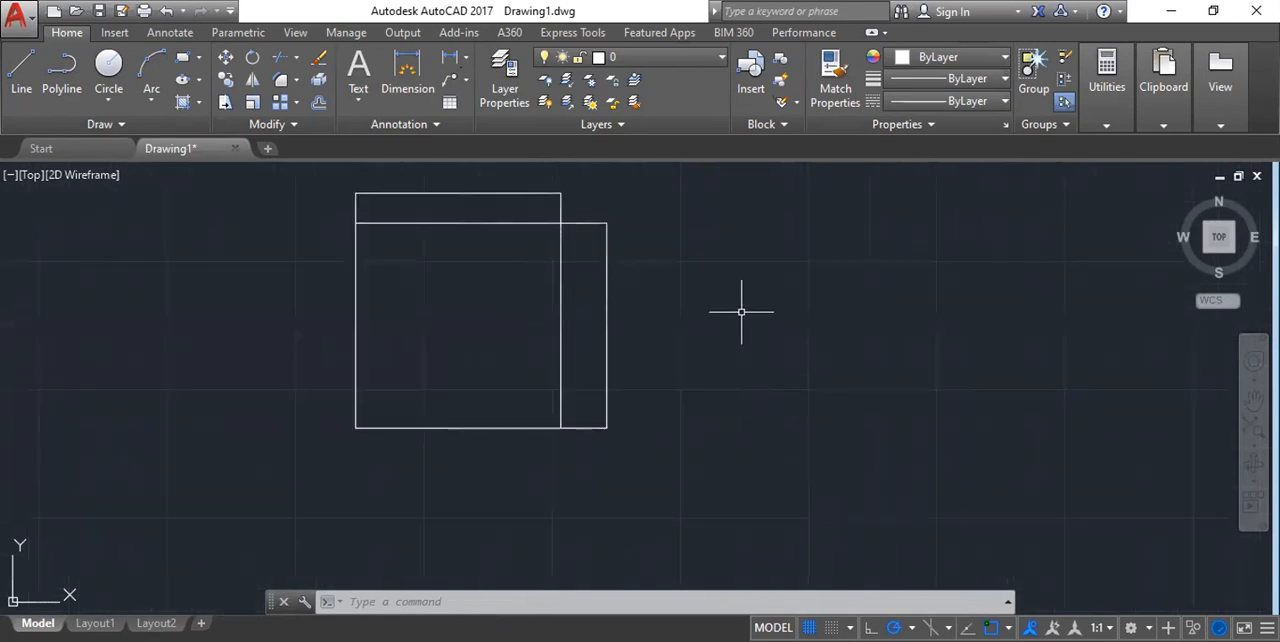
{"action": "middle_click_drag", "start_coordinate": [503, 297], "coordinate": [489, 331]}
{"action": "scroll", "coordinate": [448, 228], "scroll_direction": "up", "scroll_amount": 7}
{"action": "scroll", "coordinate": [340, 189], "scroll_direction": "up", "scroll_amount": 4}
{"action": "middle_click_drag", "start_coordinate": [380, 203], "coordinate": [421, 237]}
{"action": "scroll", "coordinate": [421, 237], "scroll_direction": "down", "scroll_amount": 4}
{"action": "middle_click_drag", "start_coordinate": [587, 370], "coordinate": [555, 289]}
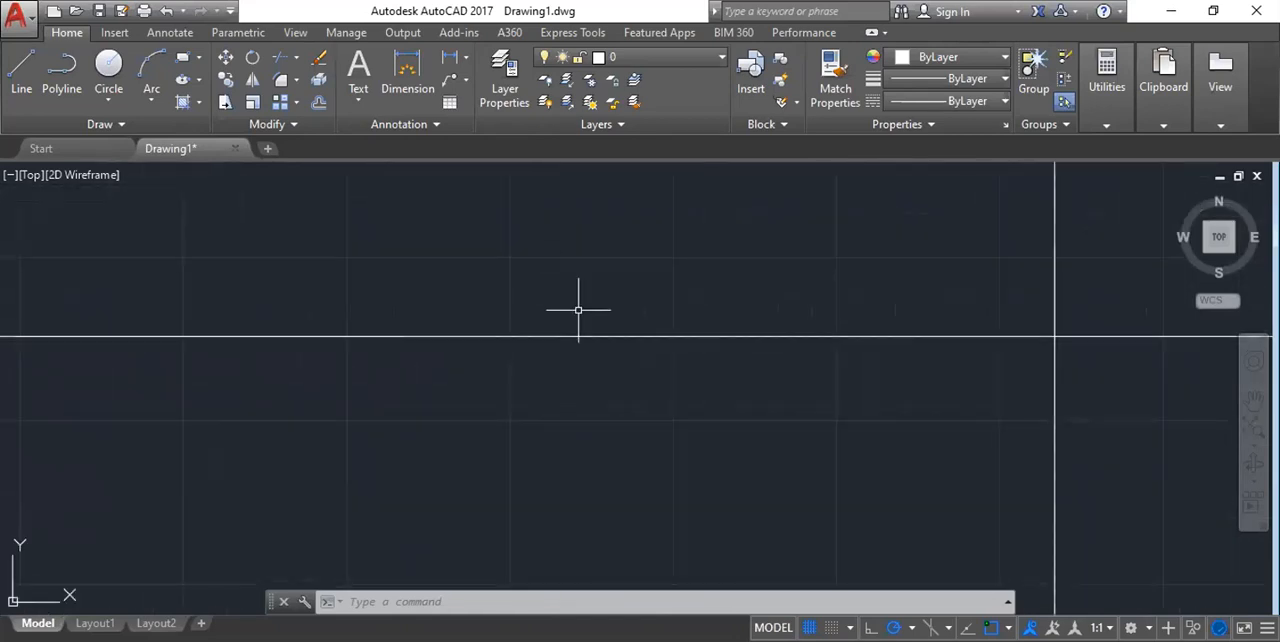
{"action": "scroll", "coordinate": [578, 310], "scroll_direction": "down", "scroll_amount": 4}
{"action": "scroll", "coordinate": [578, 310], "scroll_direction": "down", "scroll_amount": 4}
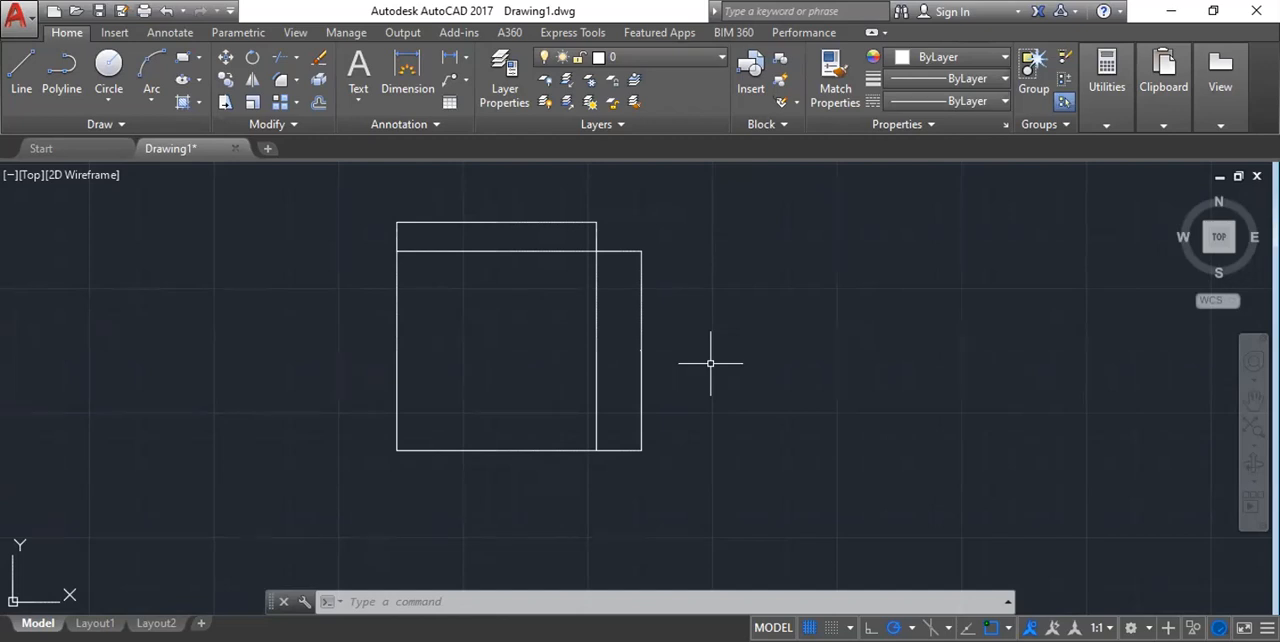
Erase the square together with its two linear dimensions.
{"action": "scroll", "coordinate": [344, 326], "scroll_direction": "down", "scroll_amount": 2}
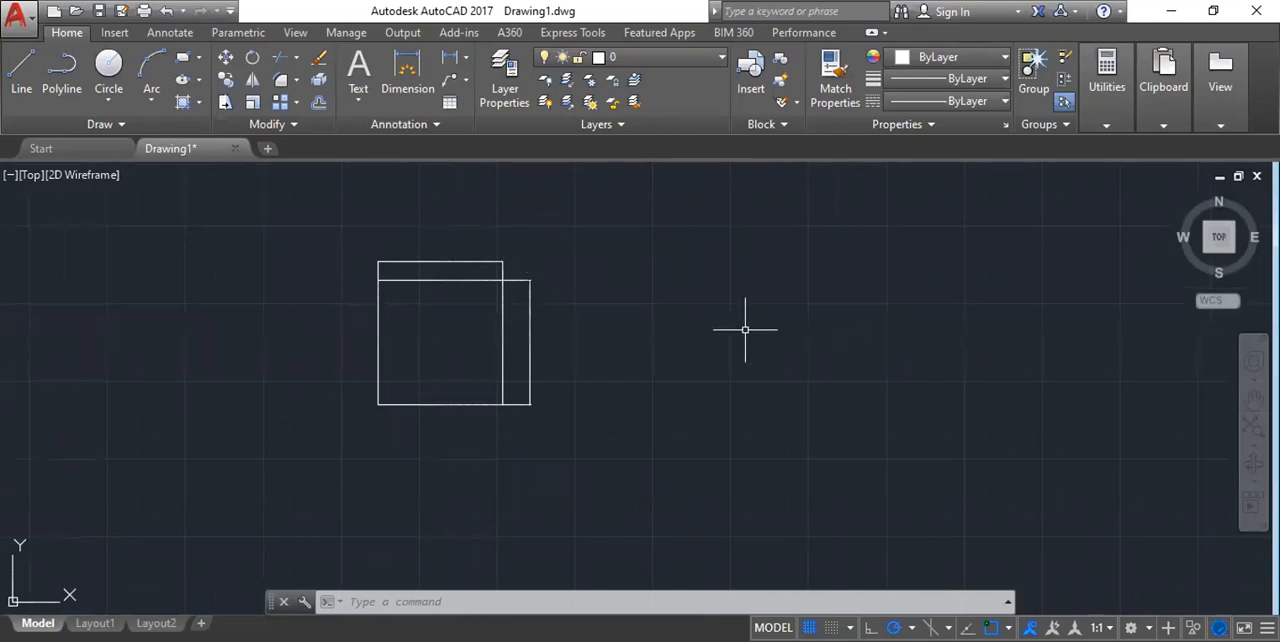
{"action": "key", "text": "Escape"}
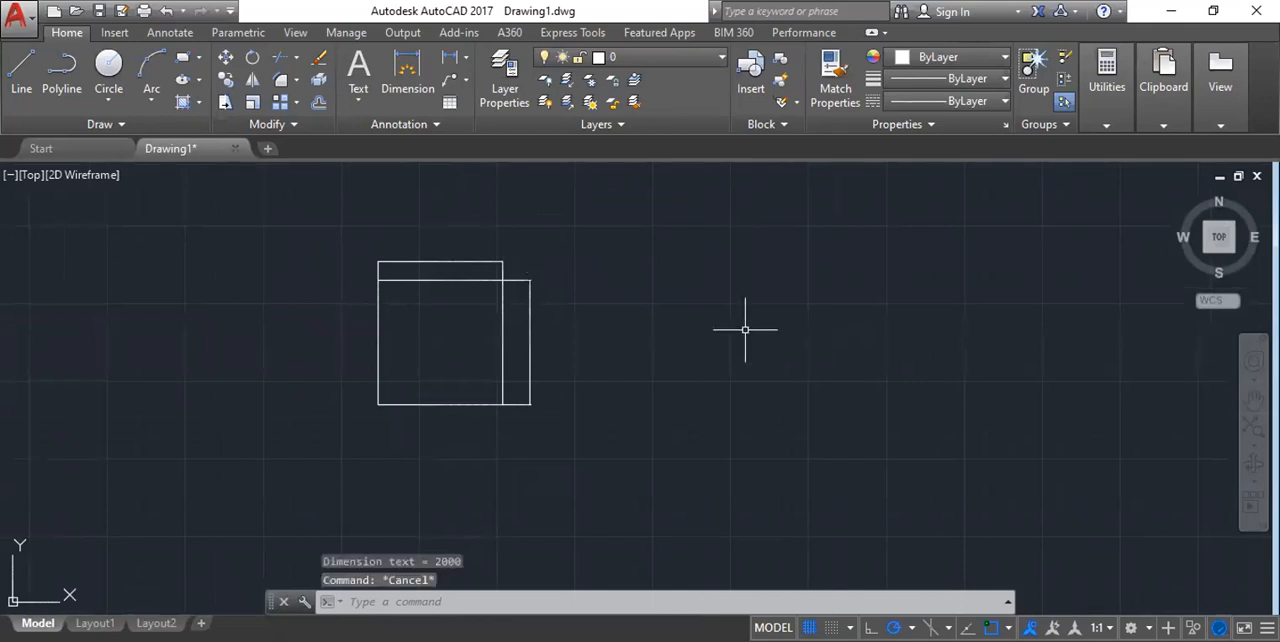
{"action": "scroll", "coordinate": [490, 300], "scroll_direction": "down", "scroll_amount": 2}
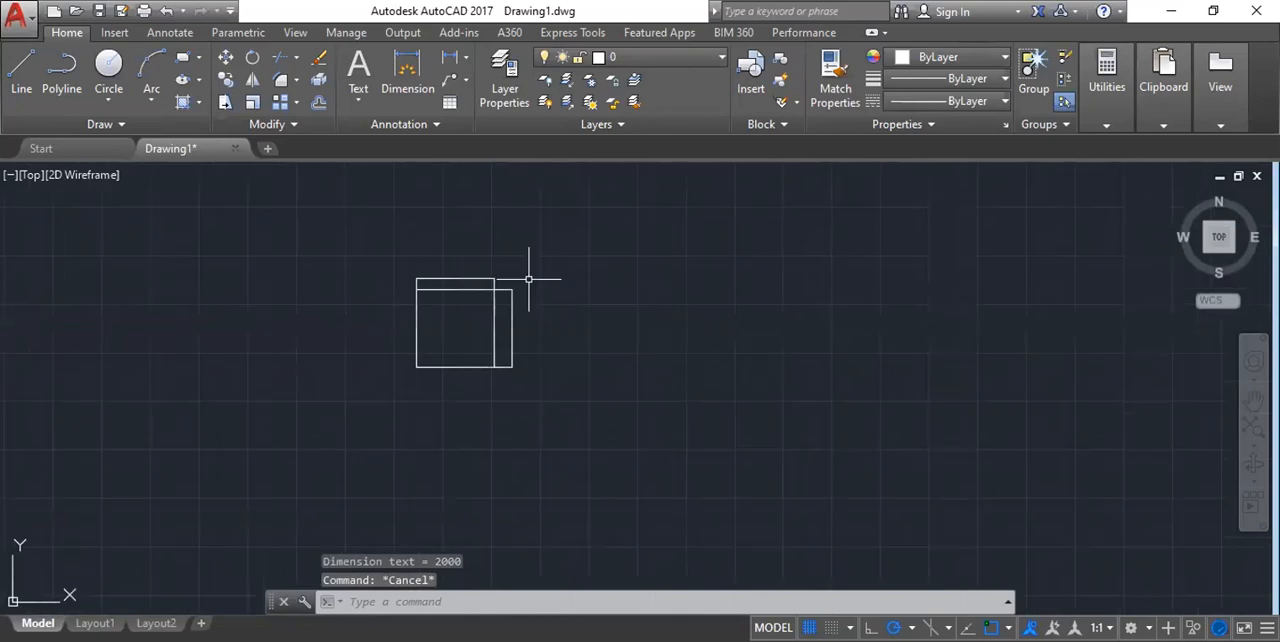
{"action": "left_click", "coordinate": [388, 253]}
{"action": "left_click", "coordinate": [558, 417]}
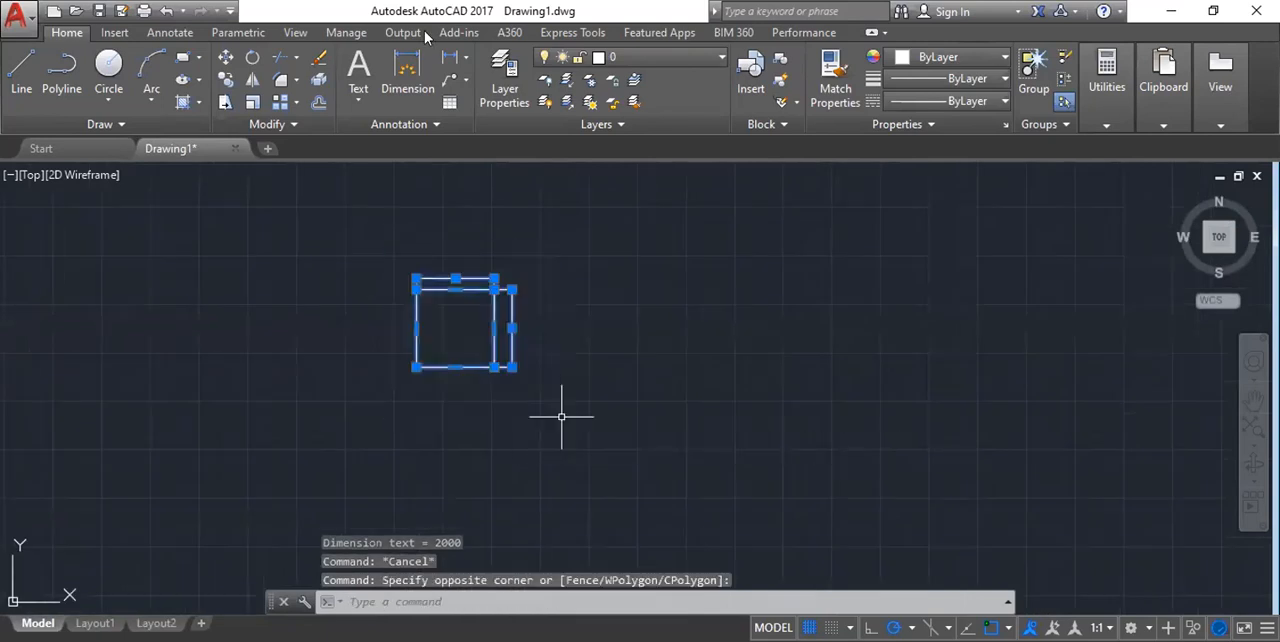
{"action": "key", "text": "Delete"}
{"action": "left_click", "coordinate": [199, 57]}
{"action": "left_click", "coordinate": [220, 92]}
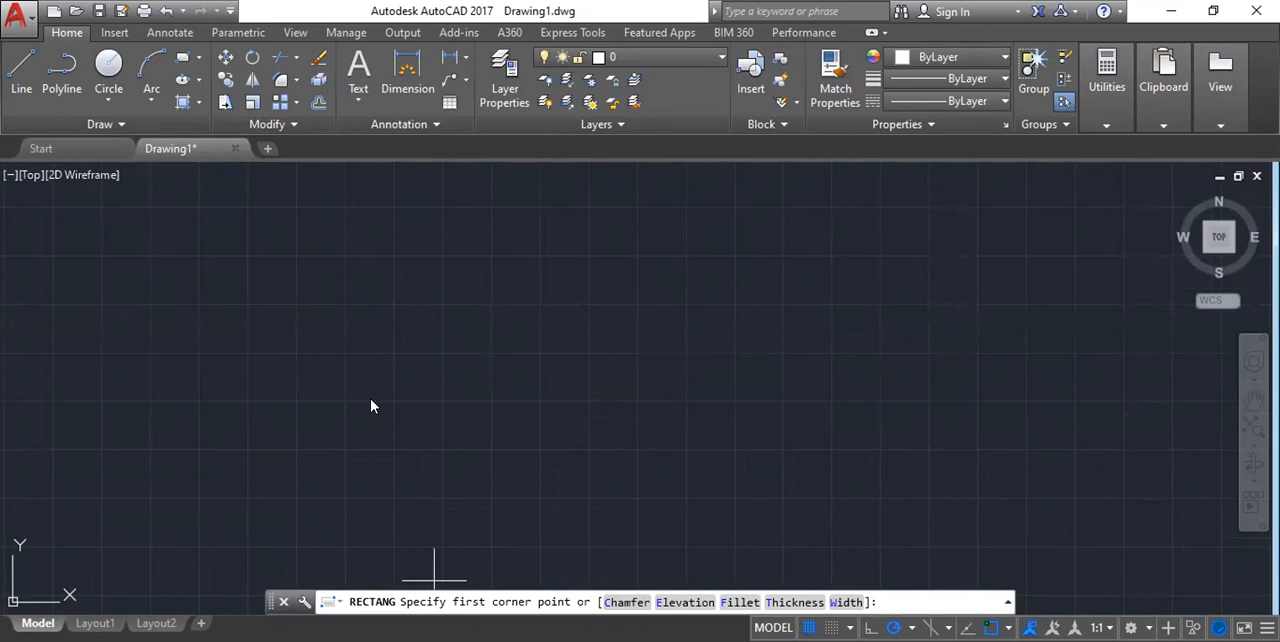
{"action": "scroll", "coordinate": [381, 342], "scroll_direction": "up", "scroll_amount": 5}
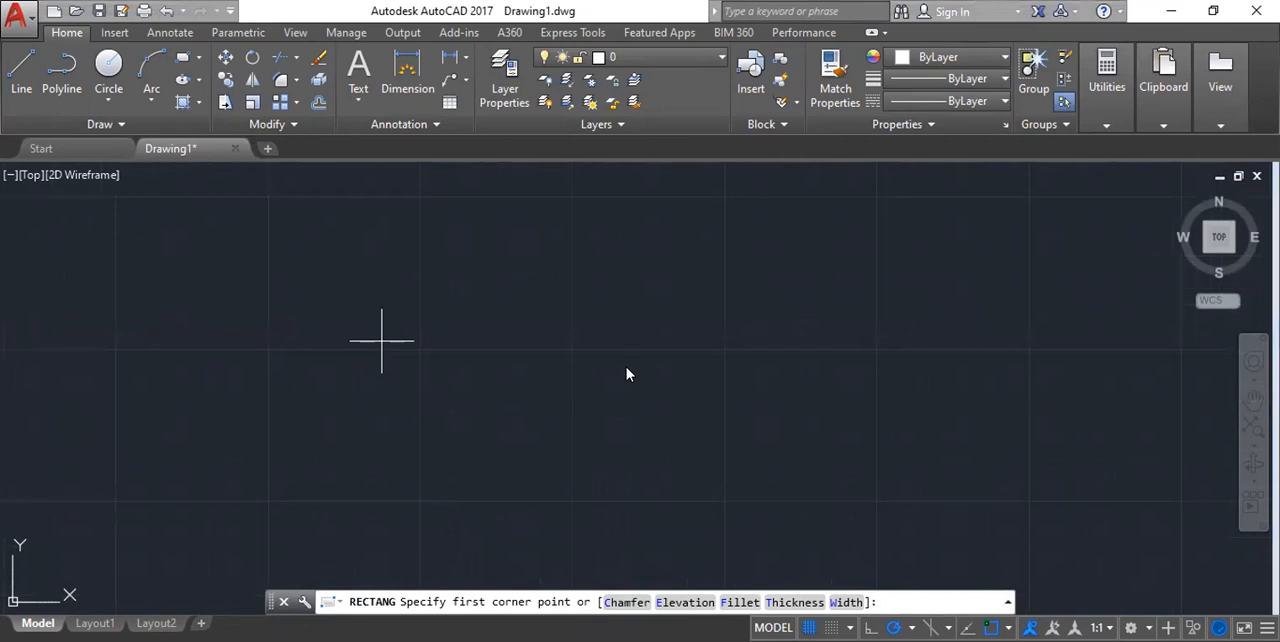
{"action": "scroll", "coordinate": [557, 315], "scroll_direction": "up", "scroll_amount": 7}
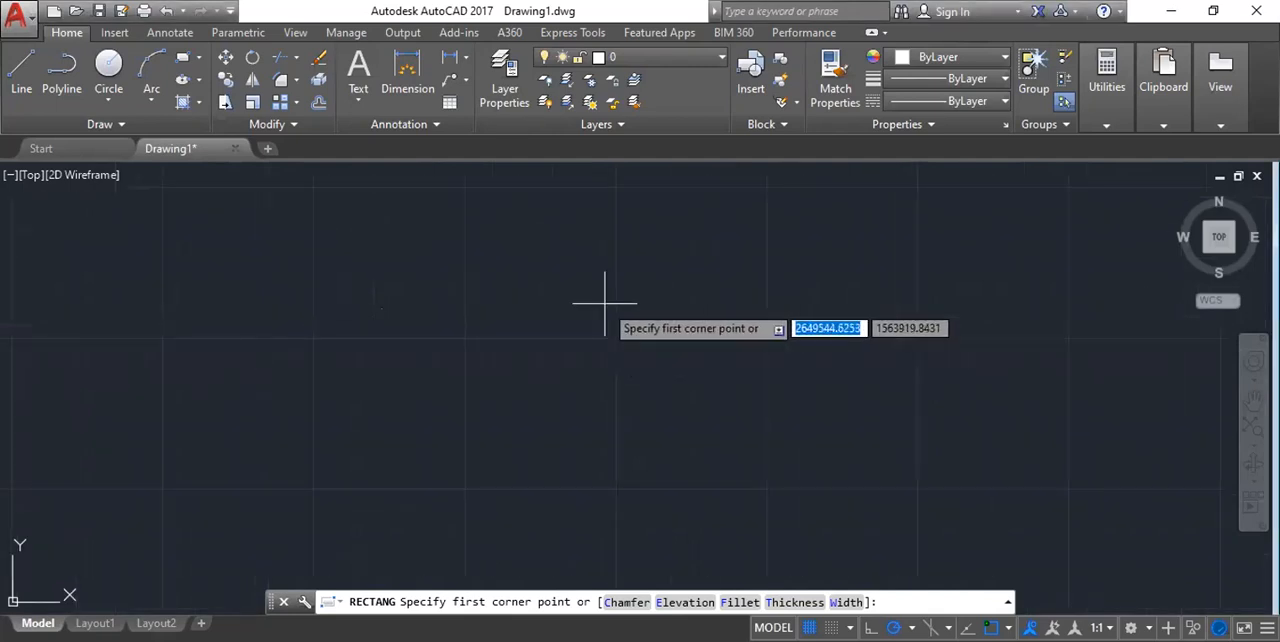
{"action": "scroll", "coordinate": [604, 304], "scroll_direction": "down", "scroll_amount": 6}
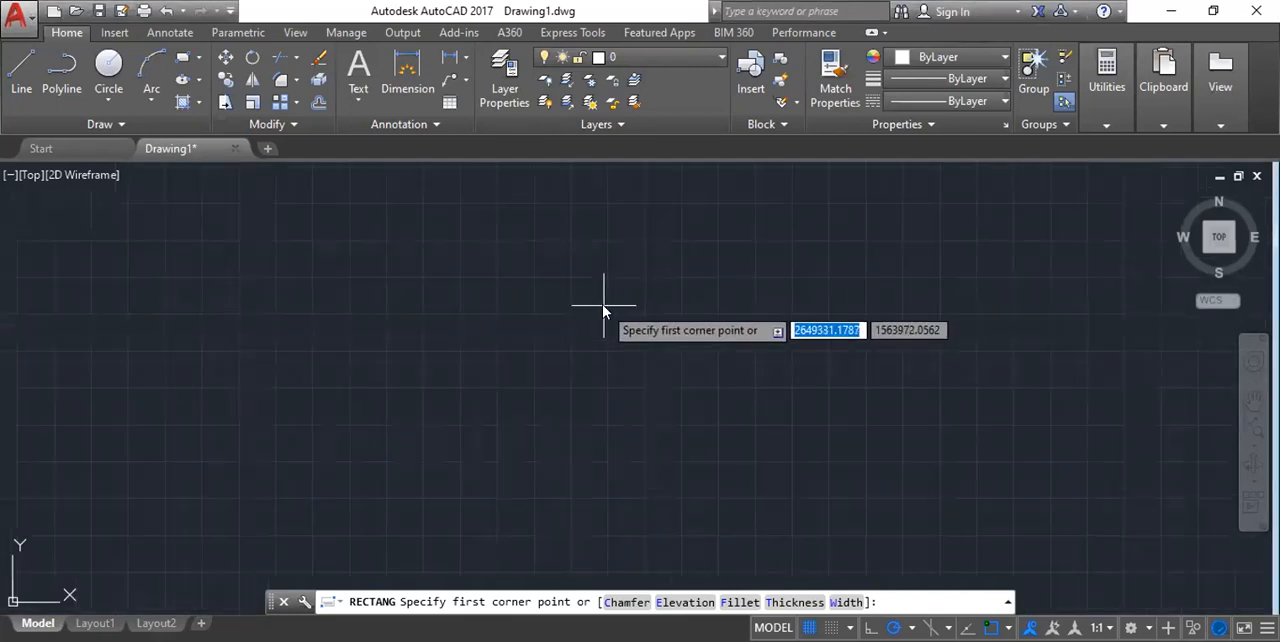
{"action": "key", "text": "Escape"}
{"action": "key", "text": "Escape"}
{"action": "key", "text": "Escape"}
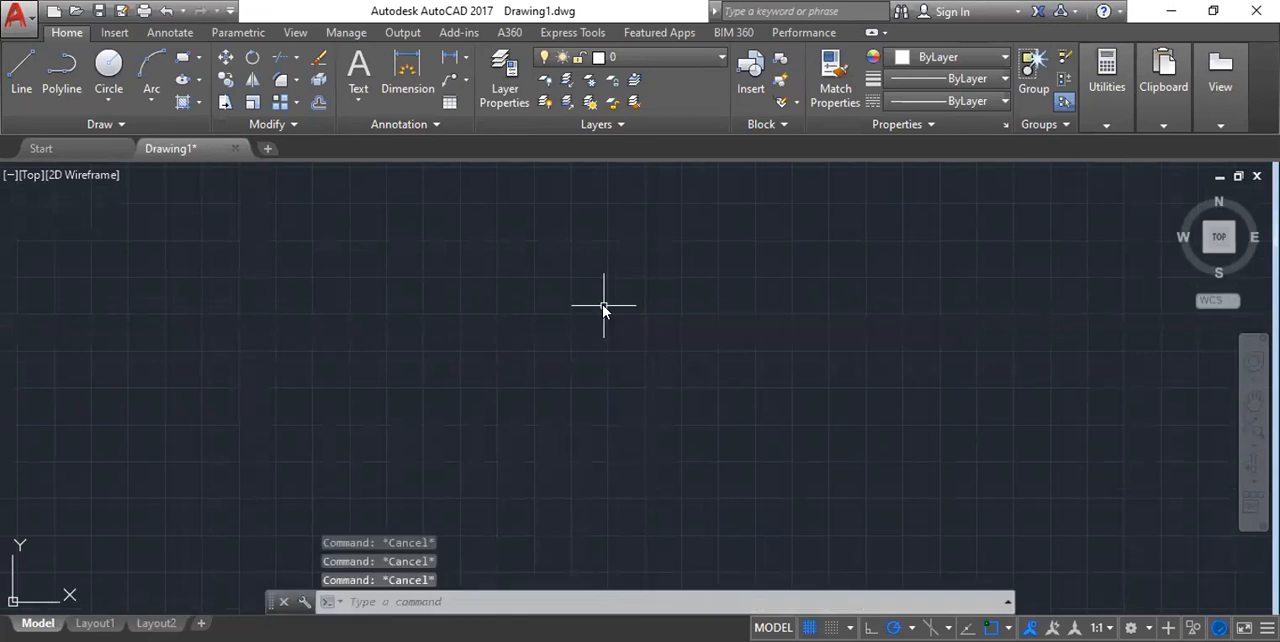
Start a rectangle from a first corner and examine the Area, Dimensions and Rotation options for its other corner.
{"action": "type", "text": "REC"}
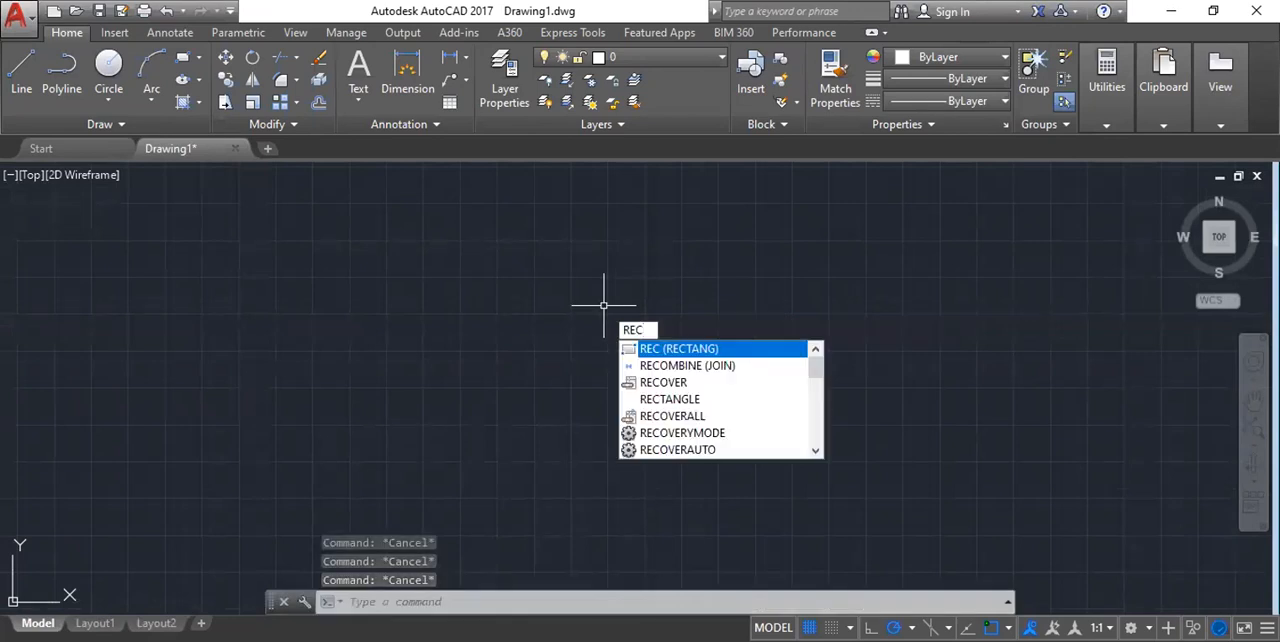
{"action": "key", "text": "Return"}
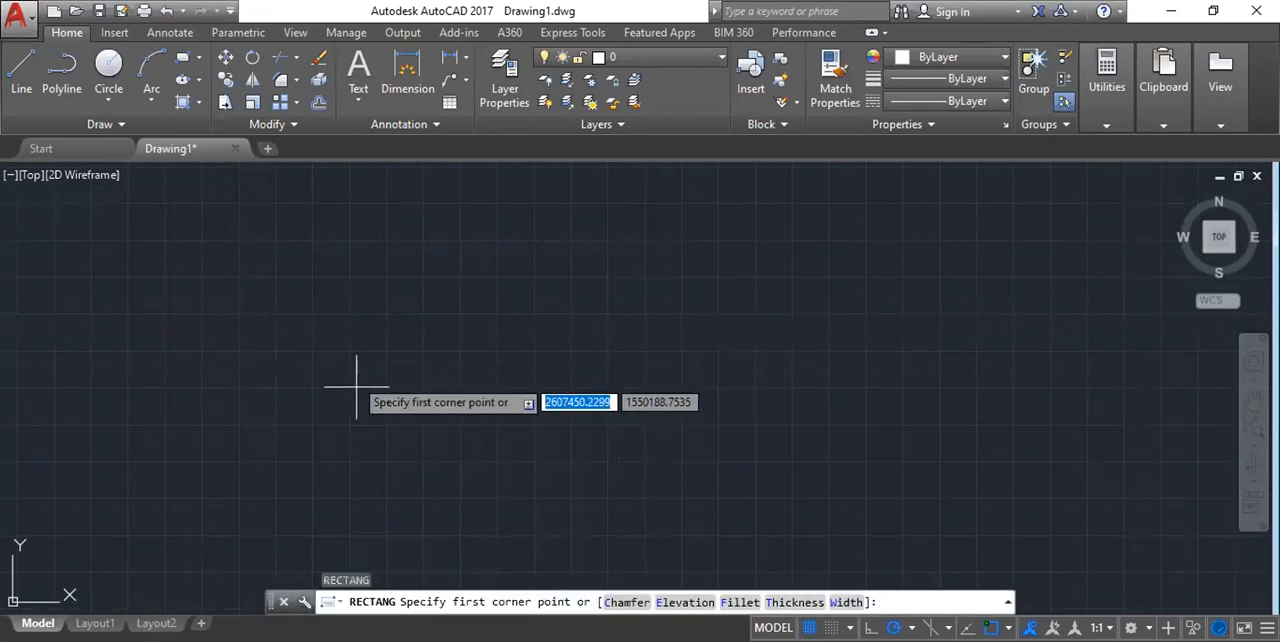
{"action": "left_click", "coordinate": [480, 296]}
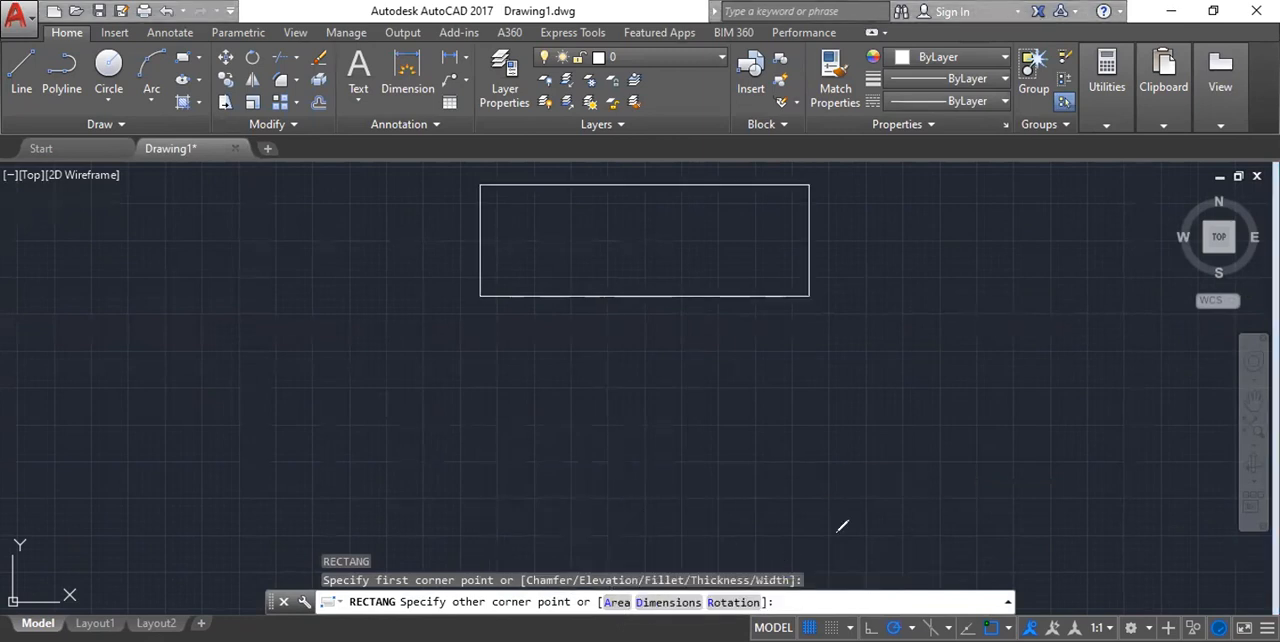
{"action": "left_click_drag", "start_coordinate": [902, 548], "coordinate": [866, 503]}
{"action": "left_click_drag", "start_coordinate": [584, 576], "coordinate": [640, 536]}
{"action": "mouse_move", "coordinate": [668, 582]}
{"action": "left_mouse_down"}
{"action": "mouse_move", "coordinate": [715, 551]}
{"action": "mouse_move", "coordinate": [810, 527]}
{"action": "left_mouse_up"}
{"action": "mouse_move", "coordinate": [793, 582]}
{"action": "left_mouse_down"}
{"action": "mouse_move", "coordinate": [601, 546]}
{"action": "mouse_move", "coordinate": [719, 620]}
{"action": "mouse_move", "coordinate": [769, 565]}
{"action": "left_mouse_up"}
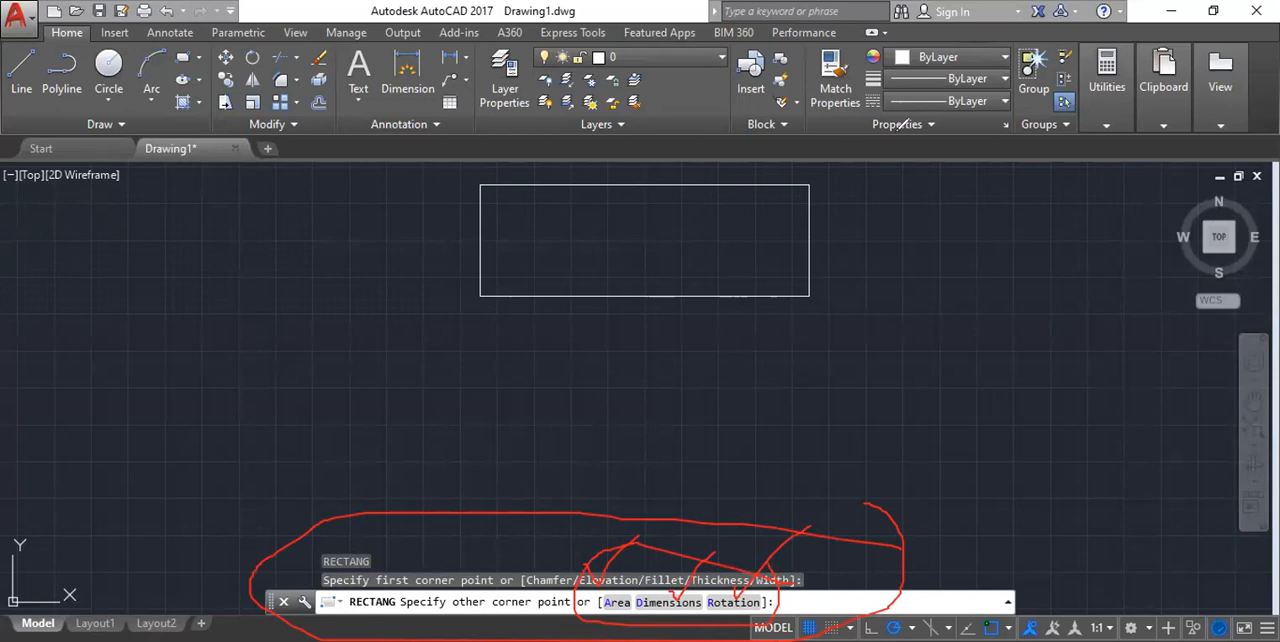
{"action": "key", "text": "e"}
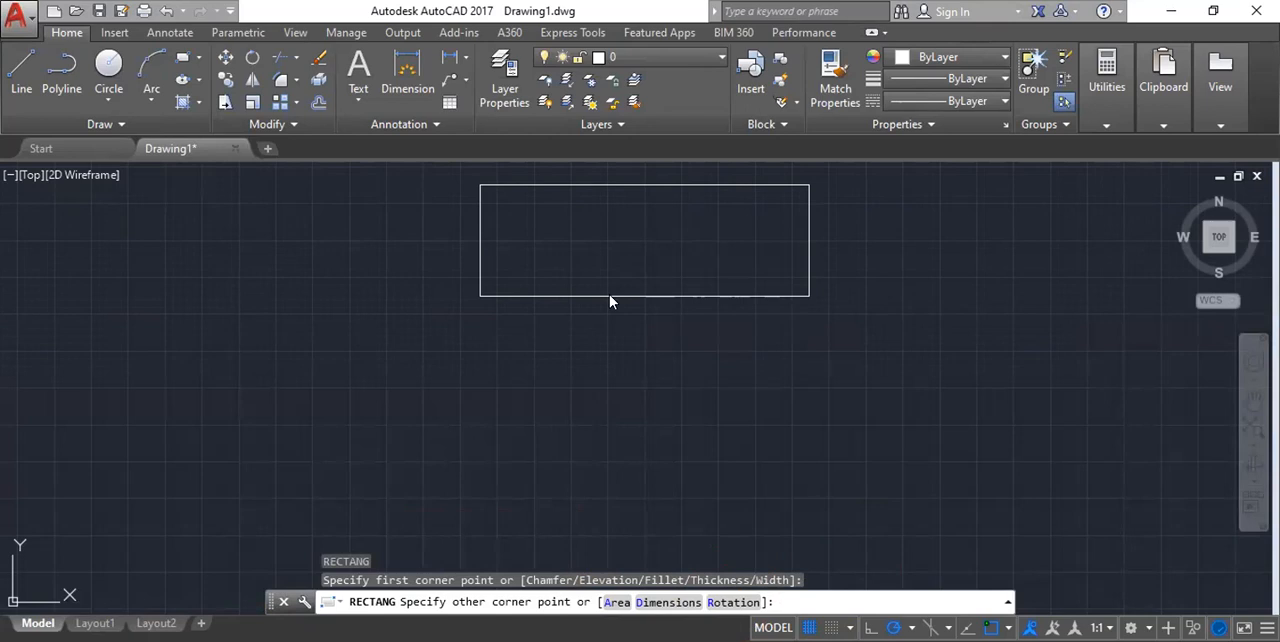
{"action": "scroll", "coordinate": [555, 339], "scroll_direction": "down", "scroll_amount": 8}
{"action": "scroll", "coordinate": [560, 344], "scroll_direction": "up", "scroll_amount": 8}
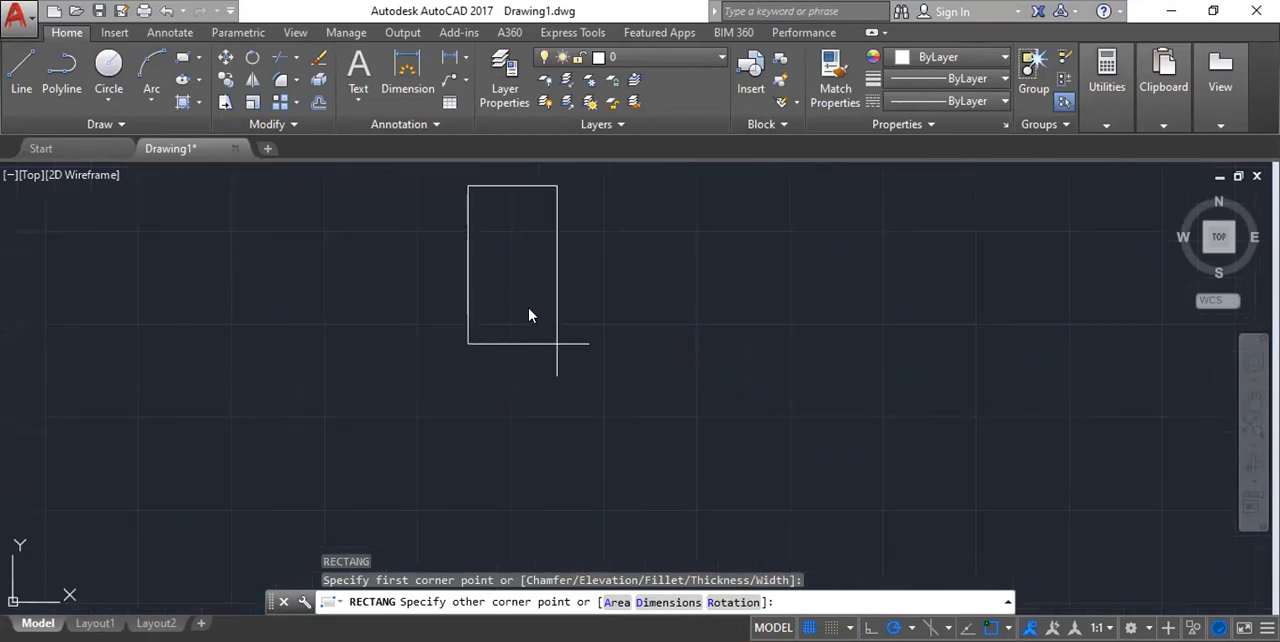
{"action": "scroll", "coordinate": [549, 274], "scroll_direction": "down", "scroll_amount": 6}
{"action": "scroll", "coordinate": [621, 300], "scroll_direction": "up", "scroll_amount": 8}
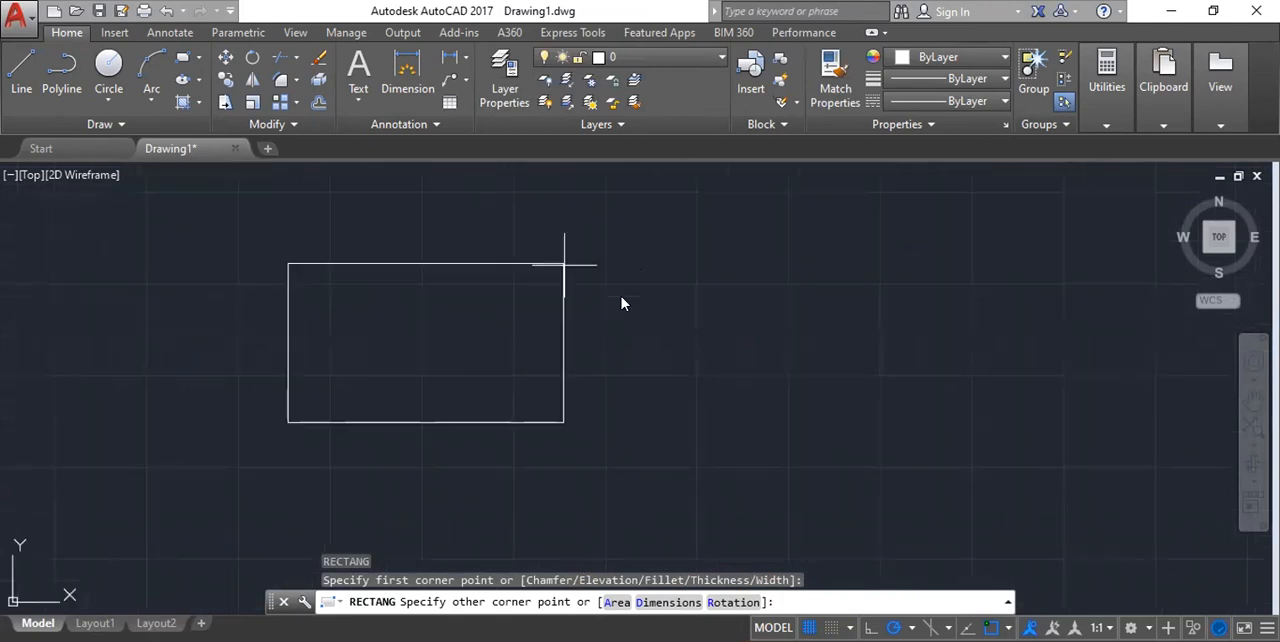
{"action": "scroll", "coordinate": [541, 357], "scroll_direction": "down", "scroll_amount": 2}
{"action": "scroll", "coordinate": [538, 331], "scroll_direction": "down", "scroll_amount": 2}
{"action": "key", "text": "Escape"}
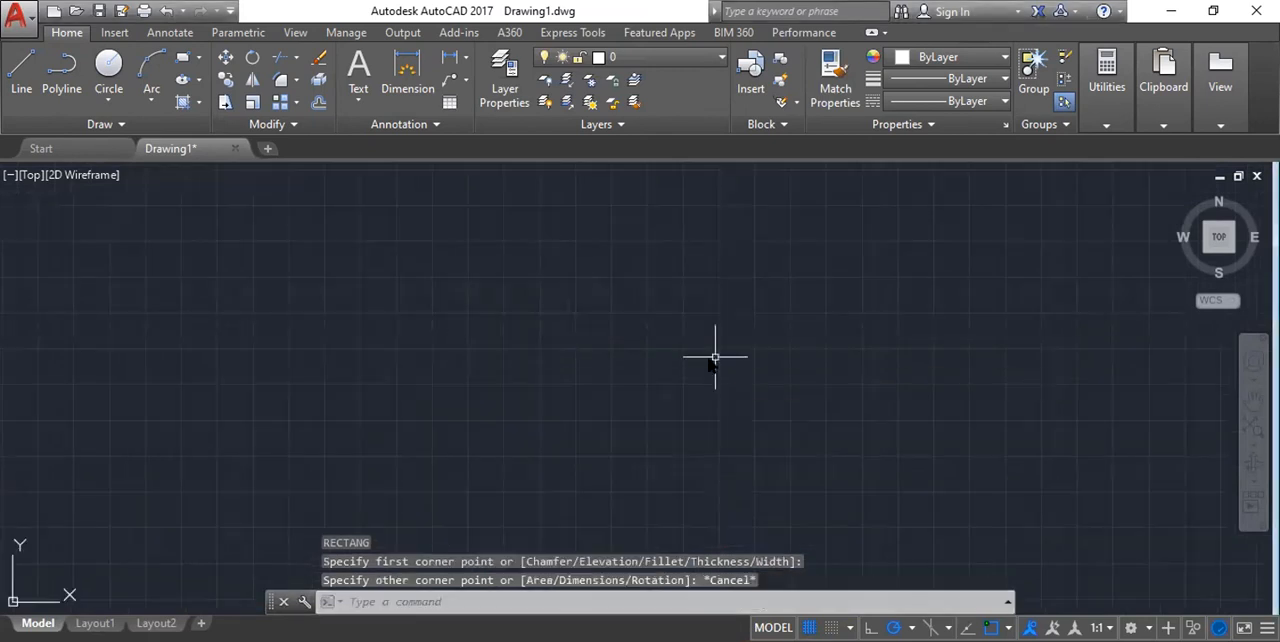
Start a rectangle from a corner in the upper middle of the drawing area and specify its area as 1000.
{"action": "key", "text": "Return"}
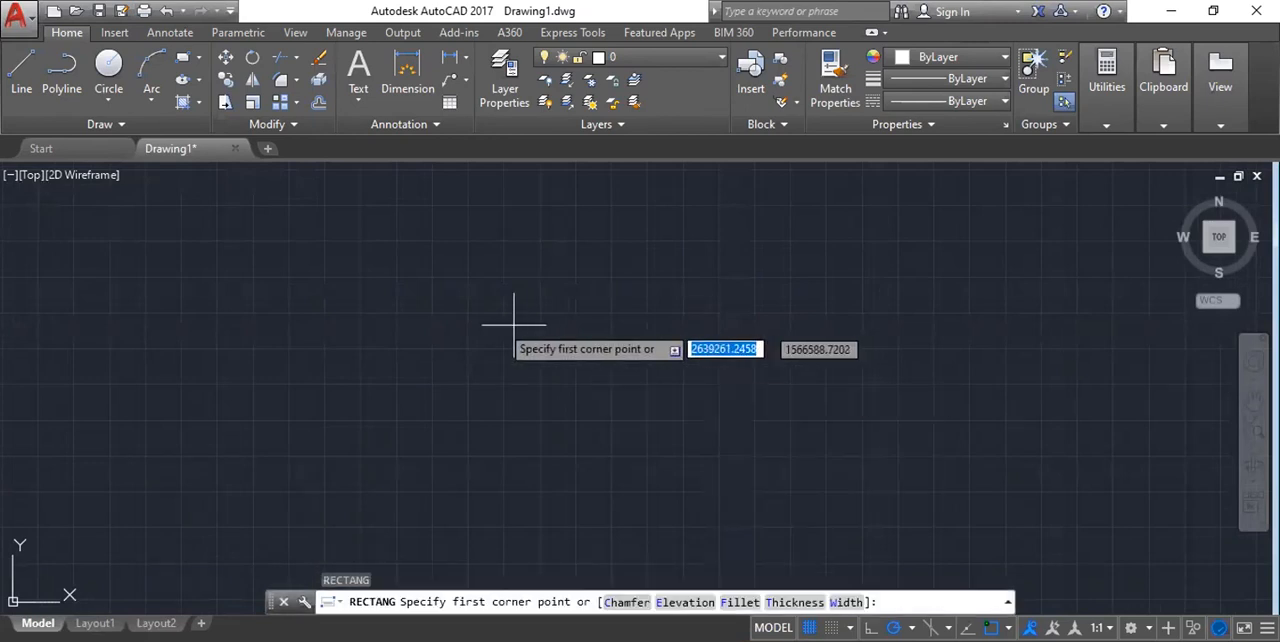
{"action": "left_click", "coordinate": [483, 266]}
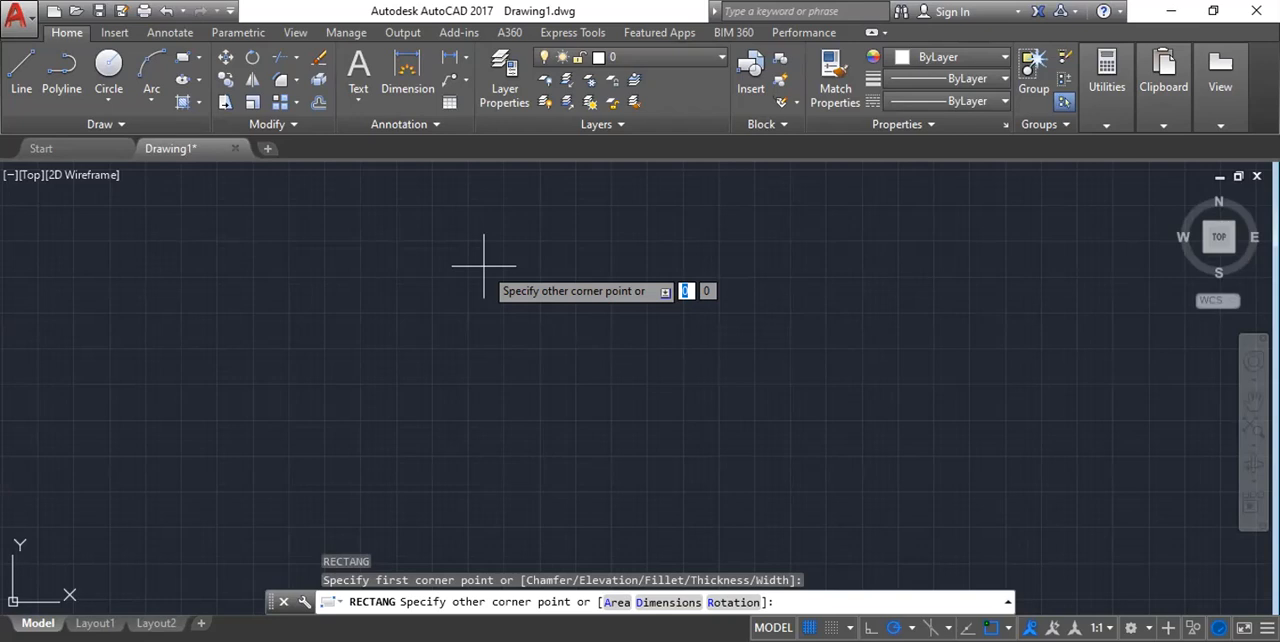
{"action": "left_click", "coordinate": [618, 603]}
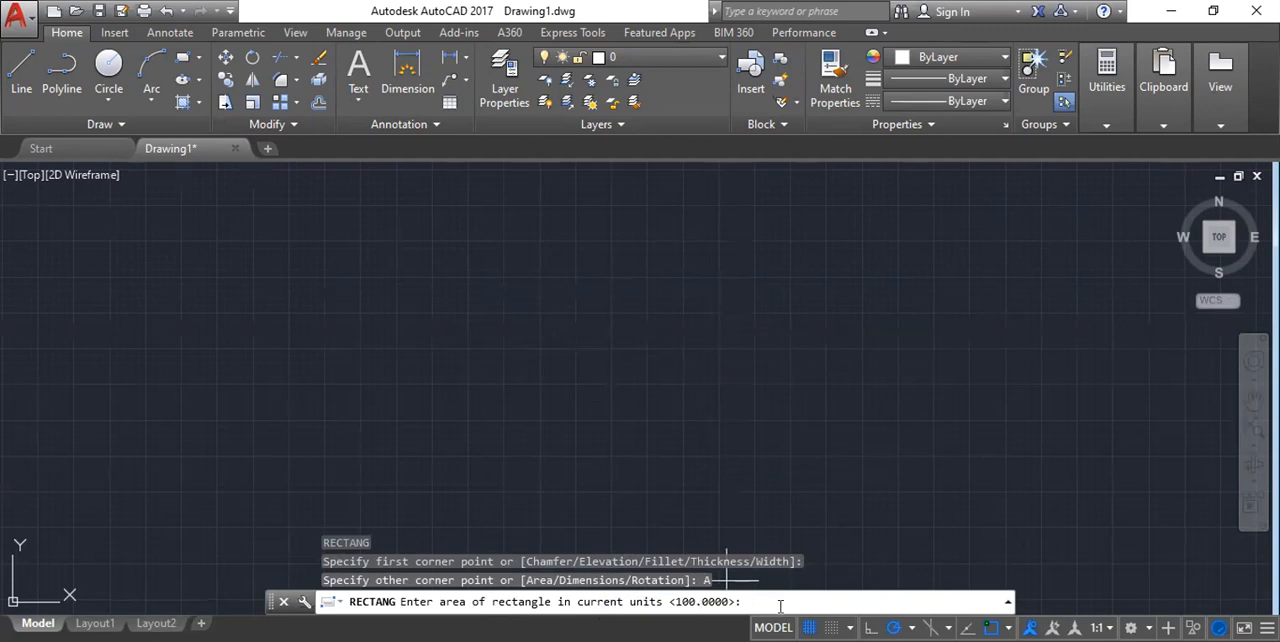
{"action": "type", "text": "1000"}
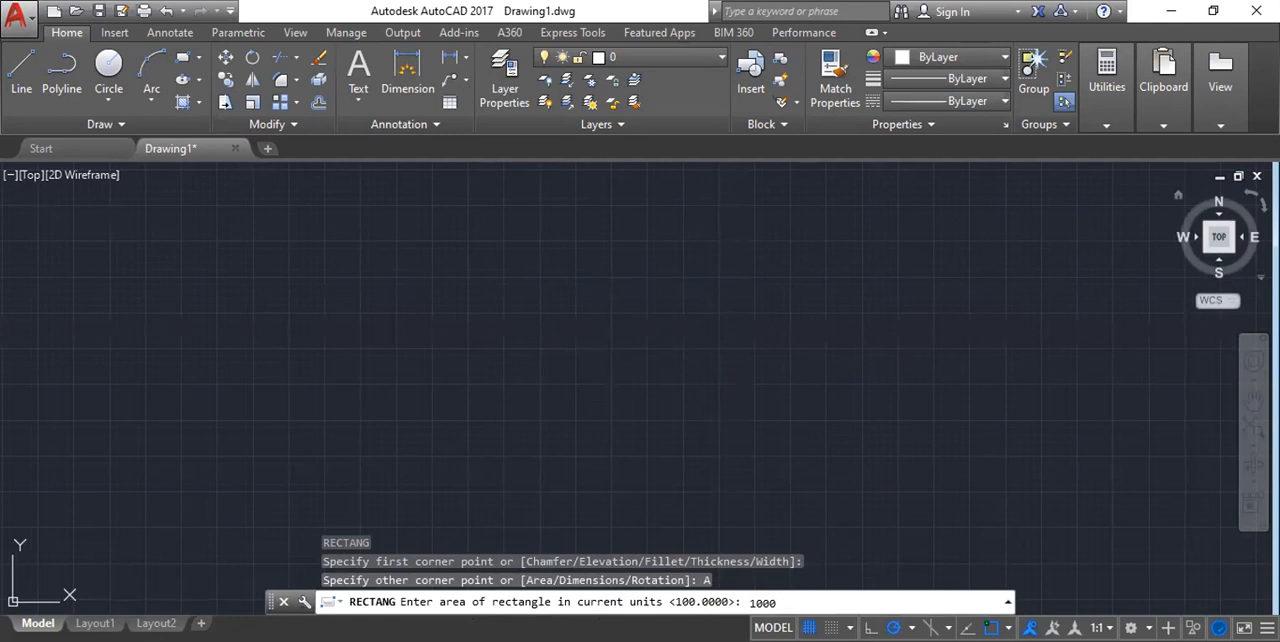
{"action": "key", "text": "Return"}
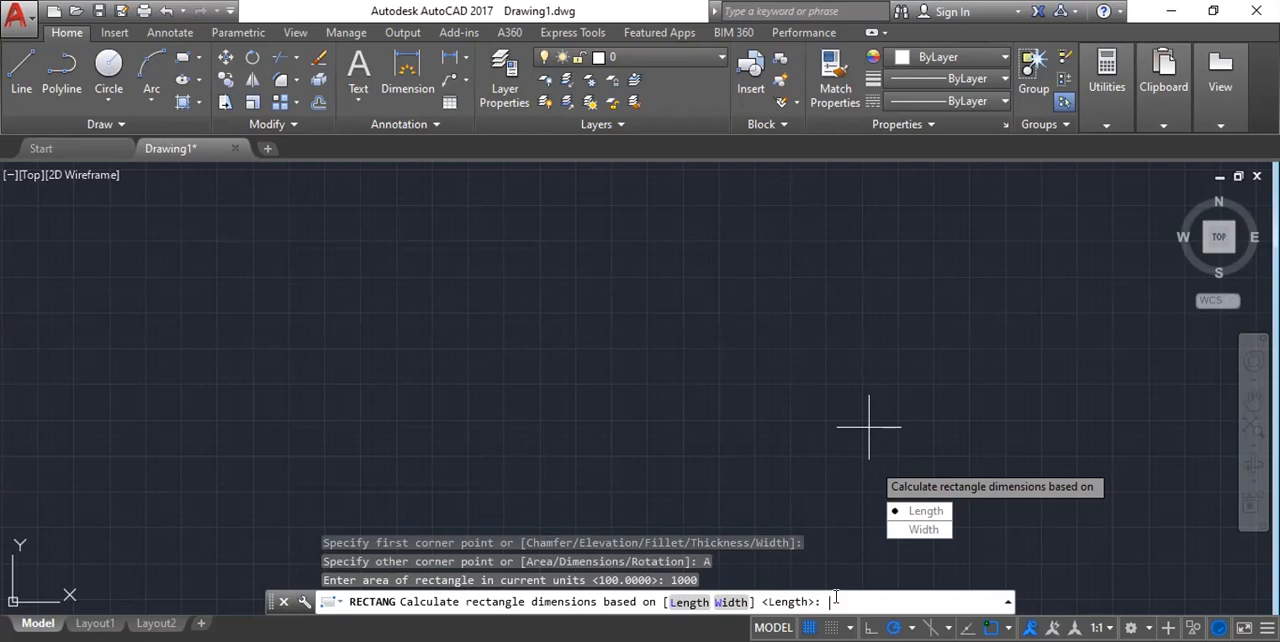
Finish the rectangle by calculating its dimensions from the width, with a width of 10.
{"action": "type", "text": "1"}
{"action": "key", "text": "BackSpace"}
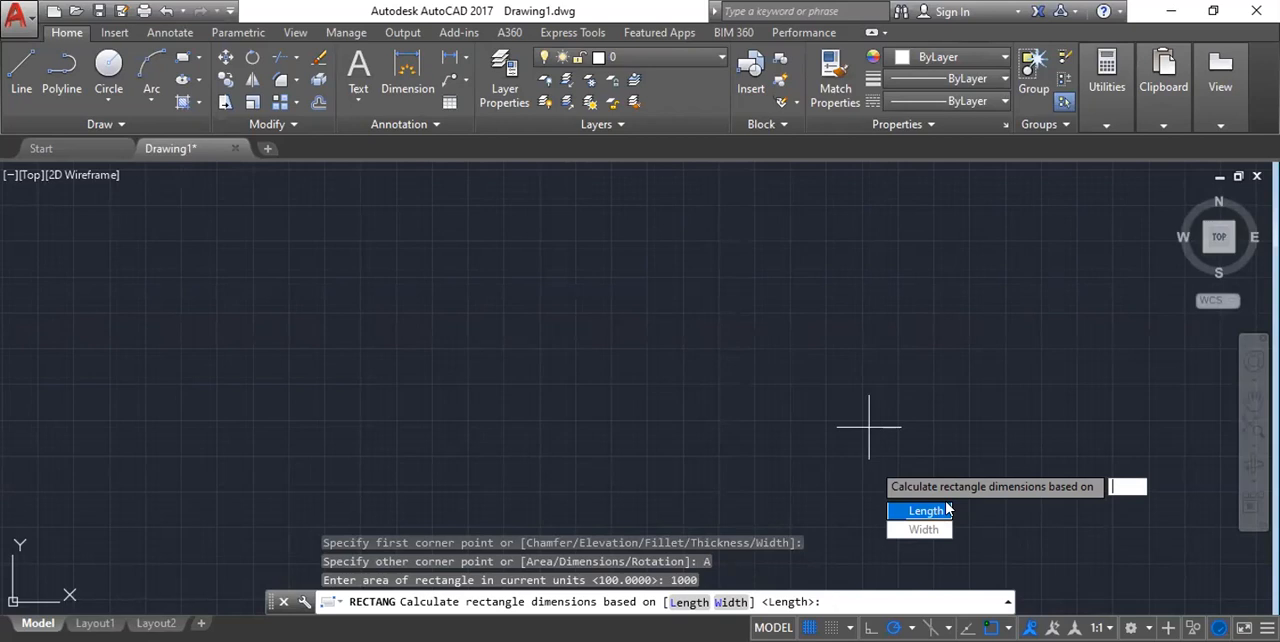
{"action": "type", "text": "100"}
{"action": "key", "text": "Return"}
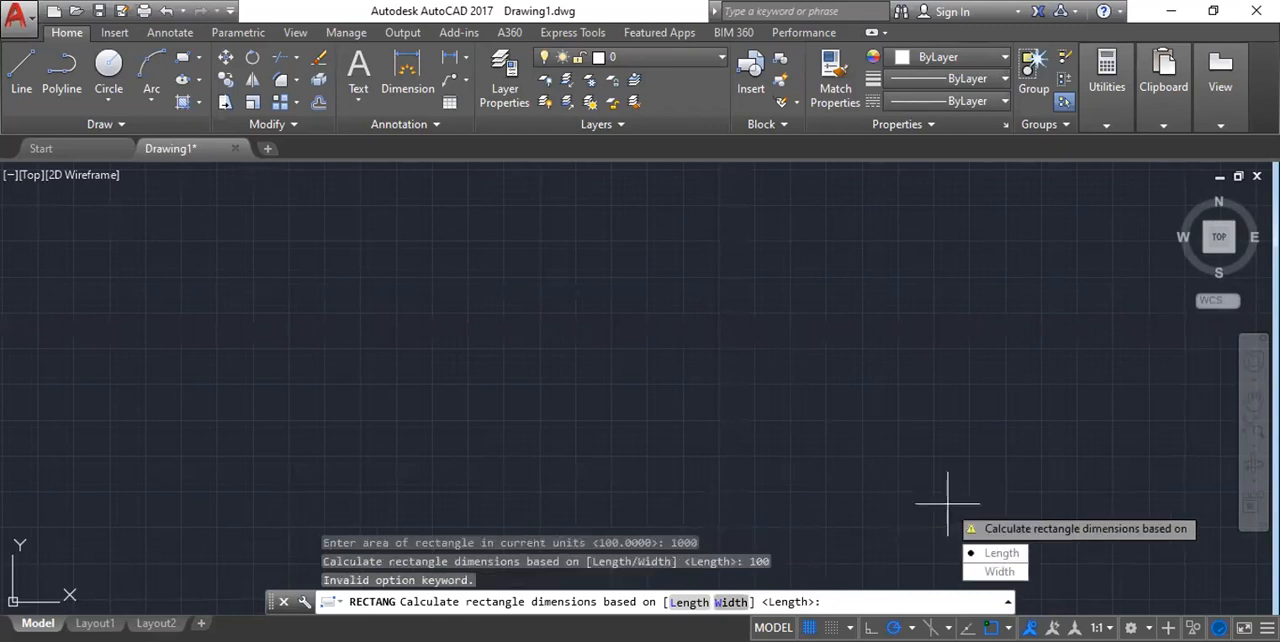
{"action": "type", "text": "W"}
{"action": "key", "text": "Return"}
{"action": "type", "text": "10"}
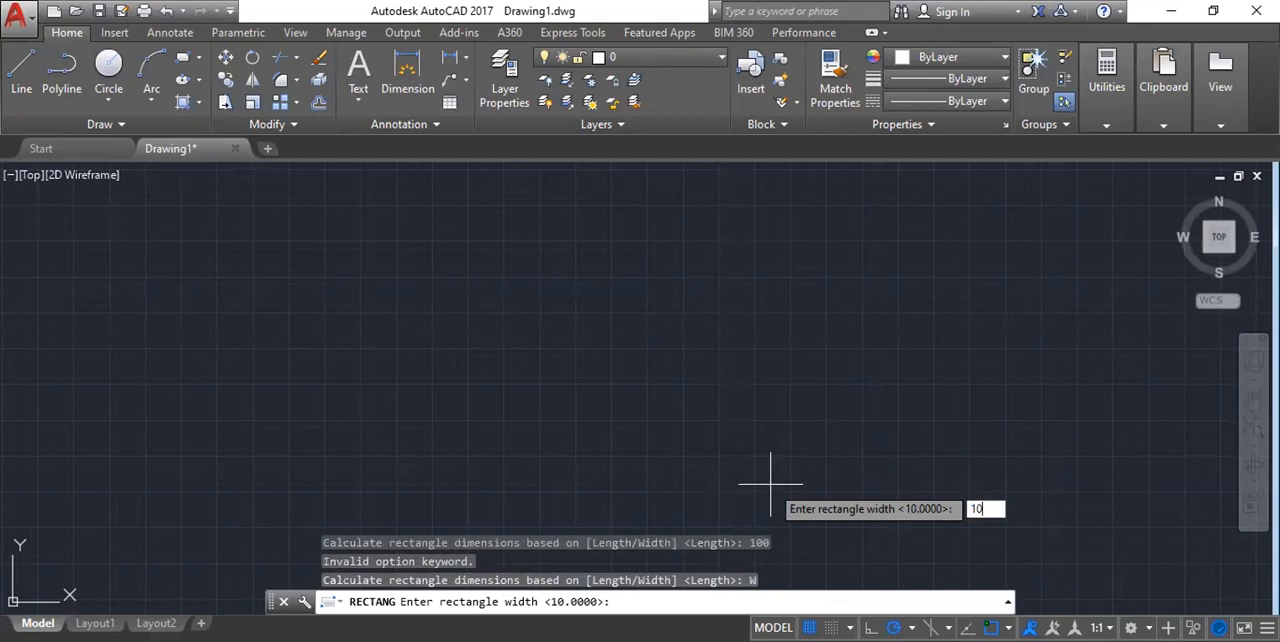
{"action": "key", "text": "Return"}
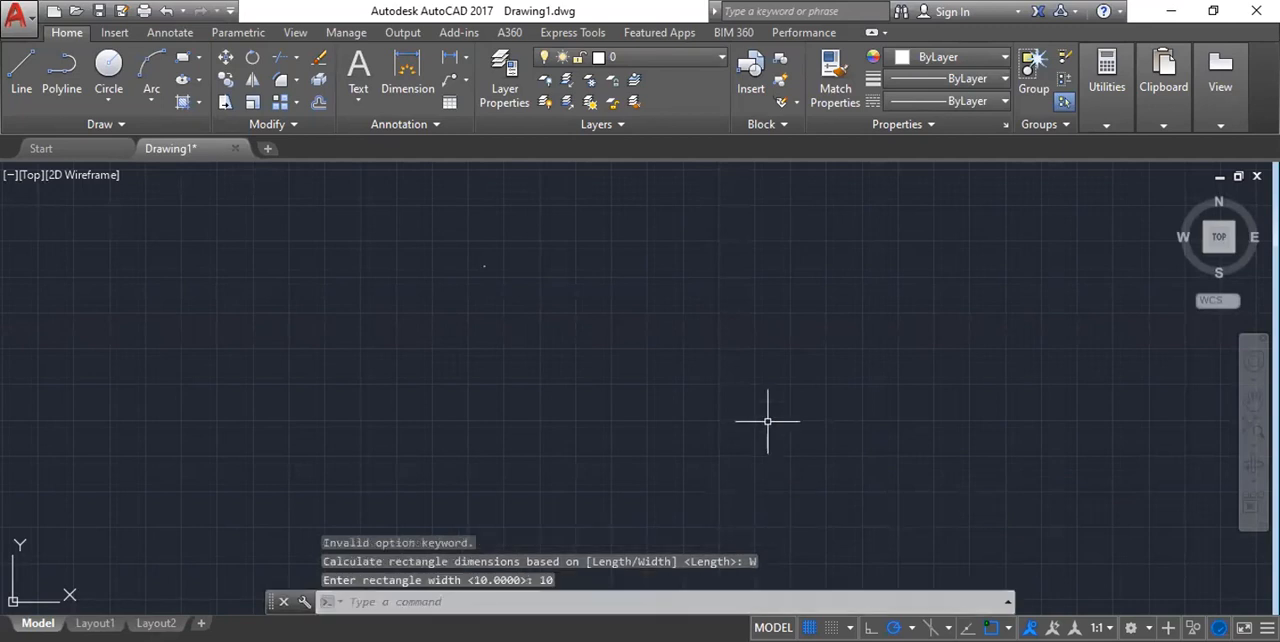
Add a linear dimension to the rectangle's top edge, placing the dimension line just above it.
{"action": "scroll", "coordinate": [436, 241], "scroll_direction": "up", "scroll_amount": 2}
{"action": "scroll", "coordinate": [557, 284], "scroll_direction": "up", "scroll_amount": 2}
{"action": "scroll", "coordinate": [557, 284], "scroll_direction": "up", "scroll_amount": 4}
{"action": "scroll", "coordinate": [320, 257], "scroll_direction": "up", "scroll_amount": 6}
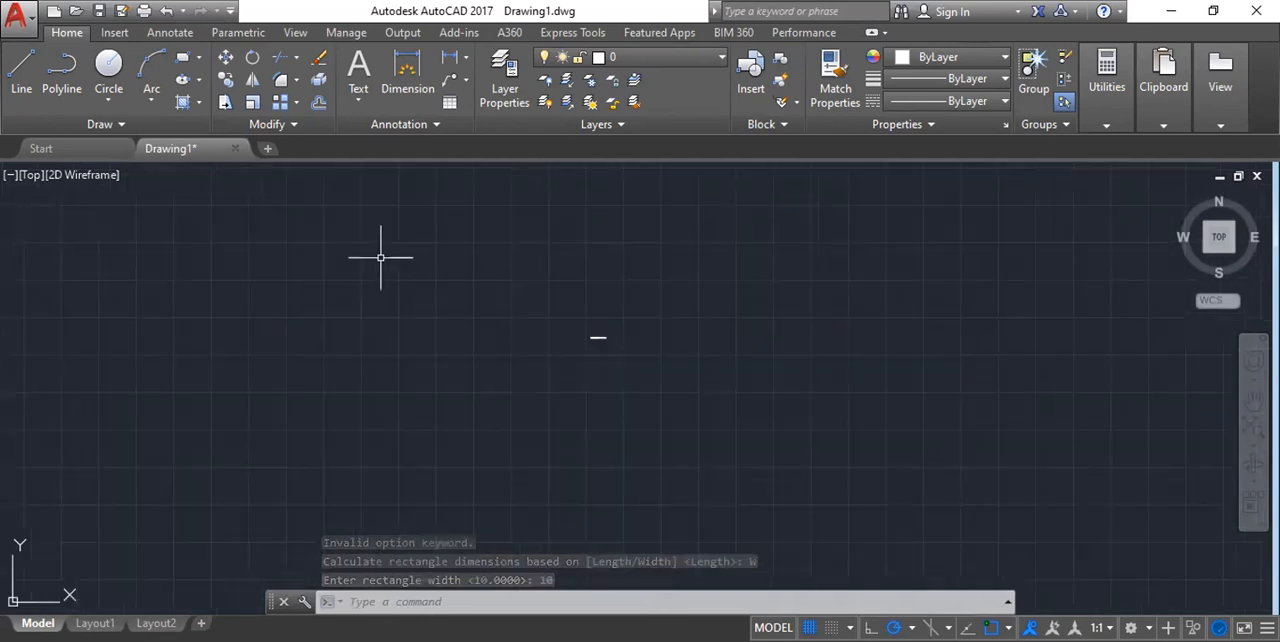
{"action": "scroll", "coordinate": [600, 335], "scroll_direction": "up", "scroll_amount": 15}
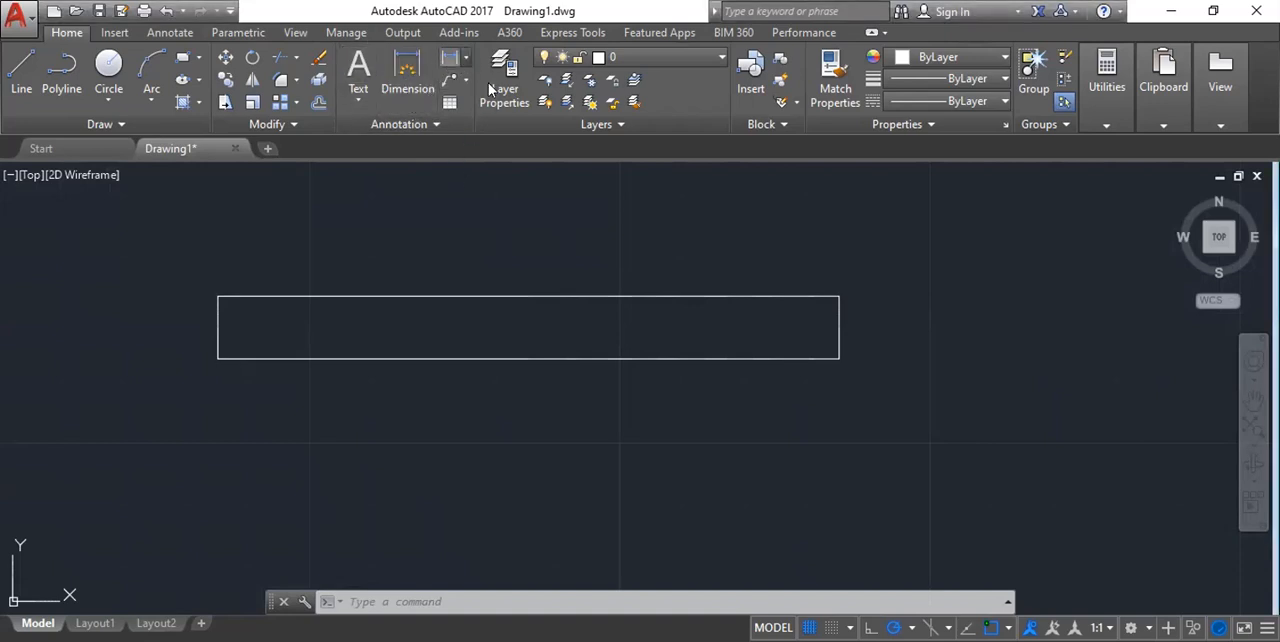
{"action": "left_click", "coordinate": [450, 57]}
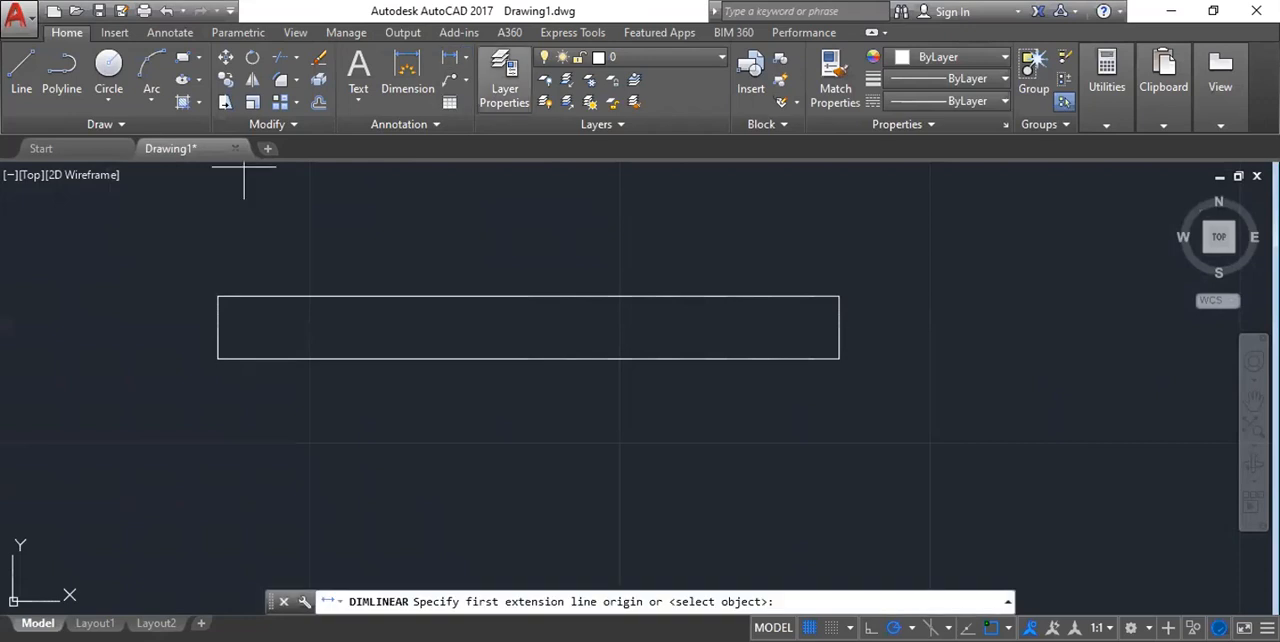
{"action": "left_click", "coordinate": [218, 296]}
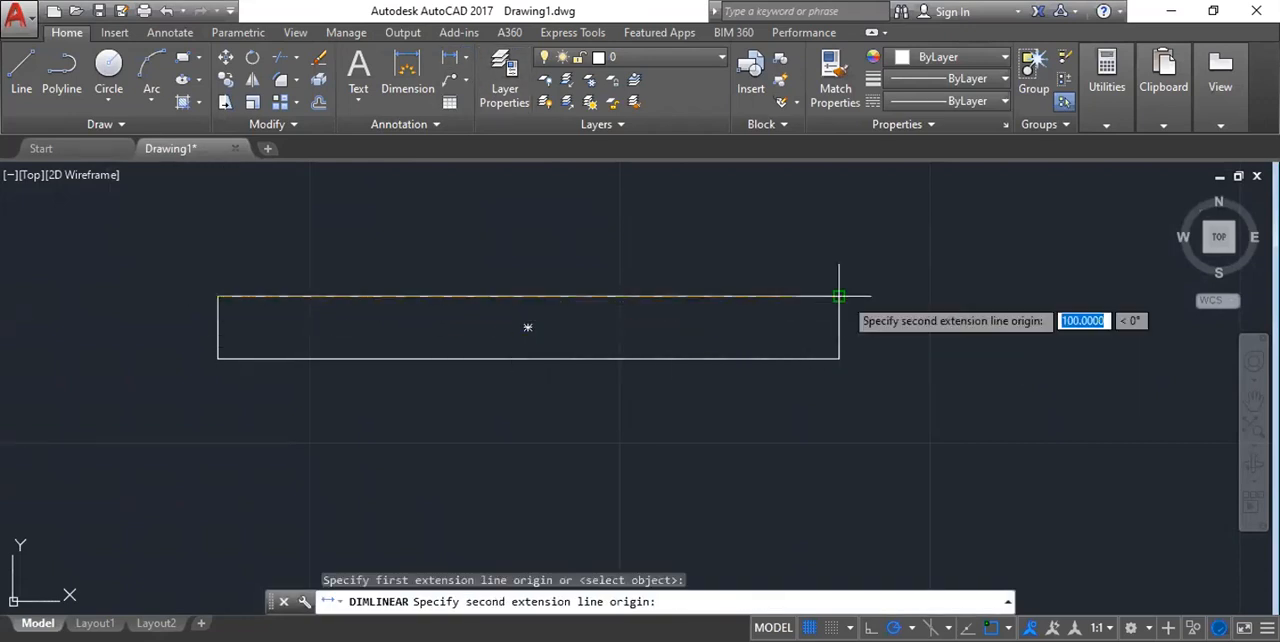
{"action": "left_click", "coordinate": [839, 296]}
{"action": "left_click", "coordinate": [805, 268]}
Add a vertical linear dimension to the rectangle's right edge, placing the dimension line to its right.
{"action": "scroll", "coordinate": [900, 345], "scroll_direction": "up", "scroll_amount": 4}
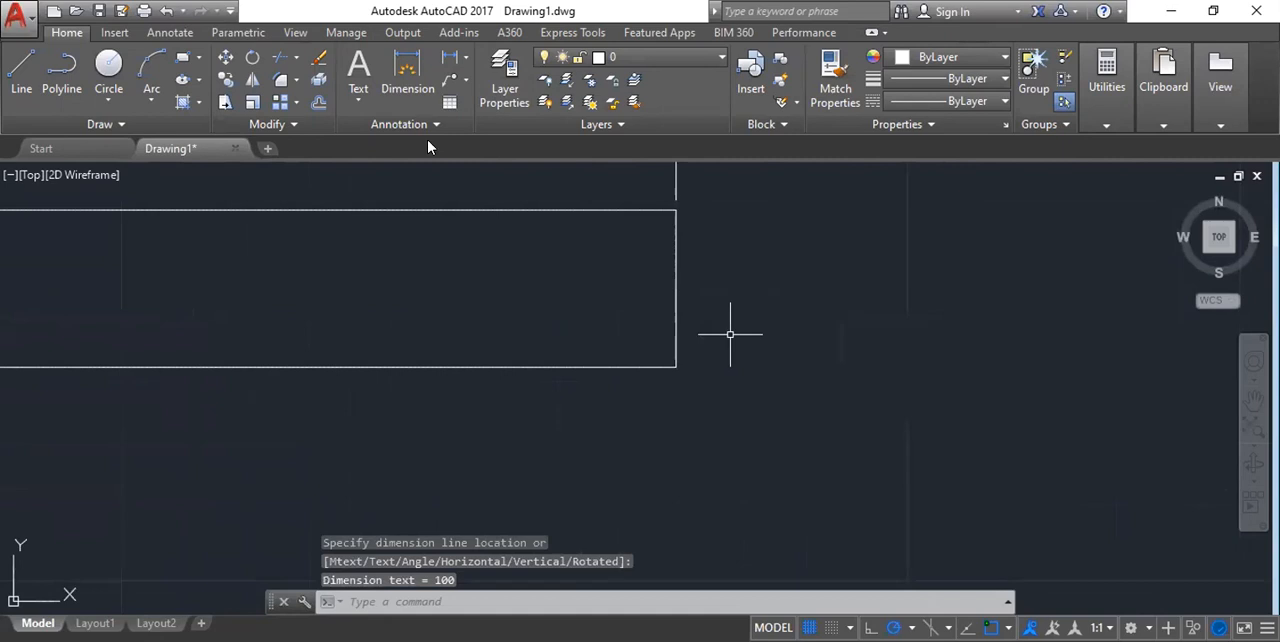
{"action": "scroll", "coordinate": [709, 294], "scroll_direction": "down", "scroll_amount": 3}
{"action": "left_click", "coordinate": [451, 62]}
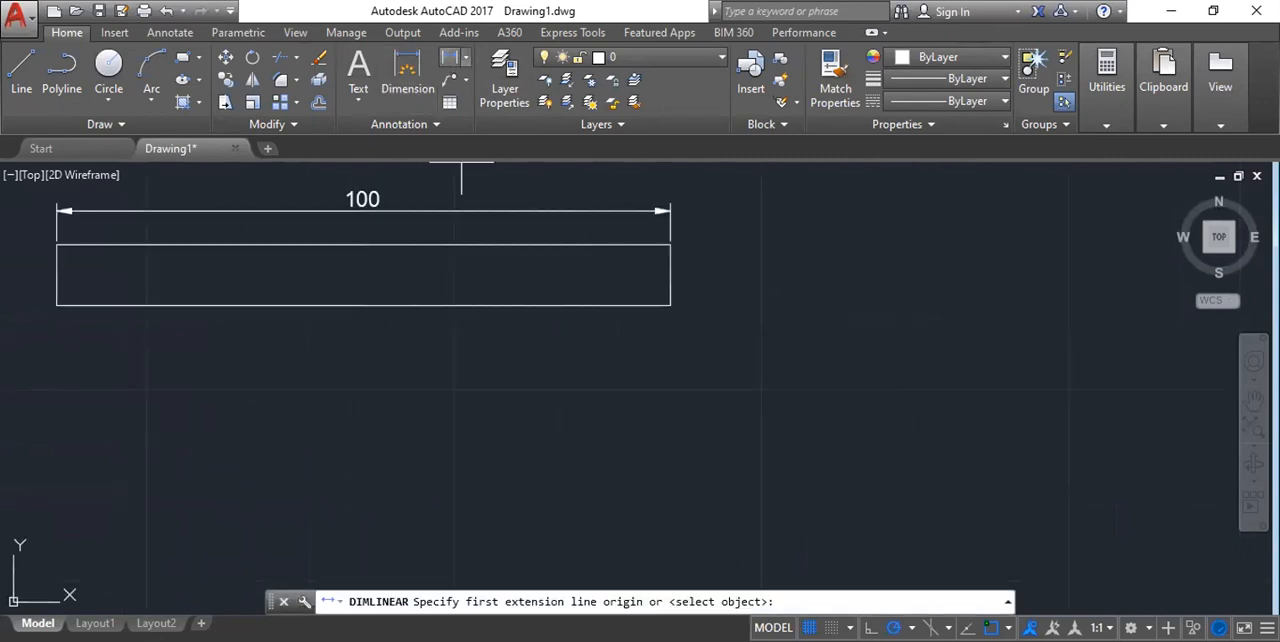
{"action": "left_click", "coordinate": [669, 244]}
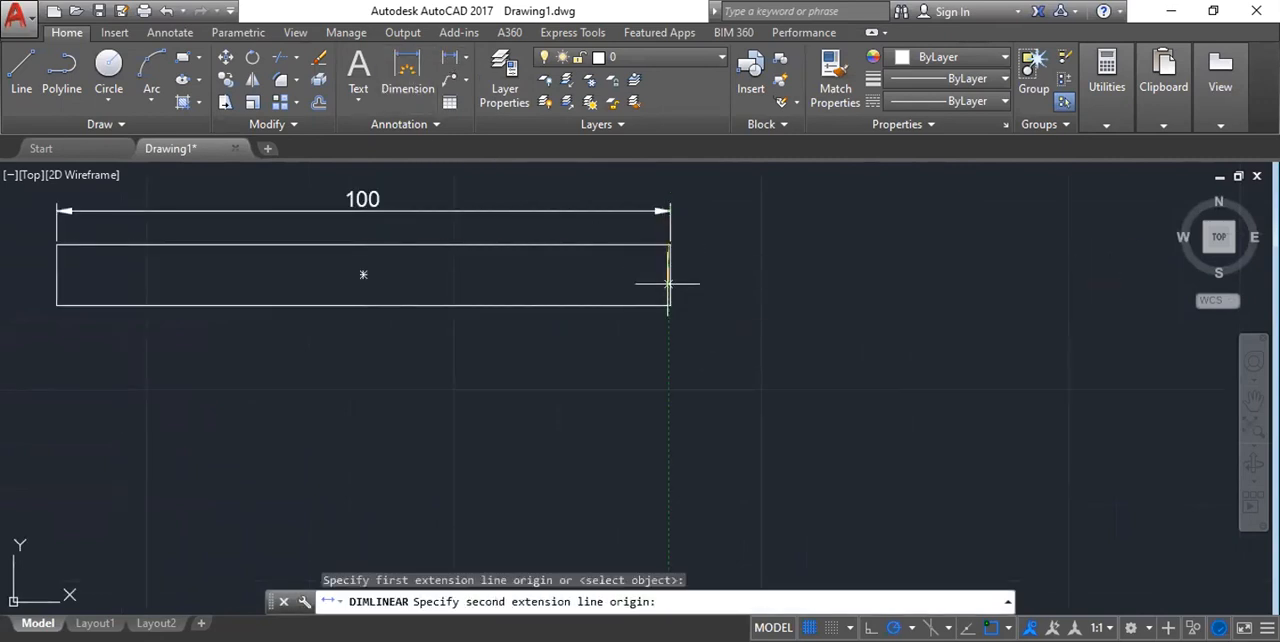
{"action": "left_click", "coordinate": [673, 300]}
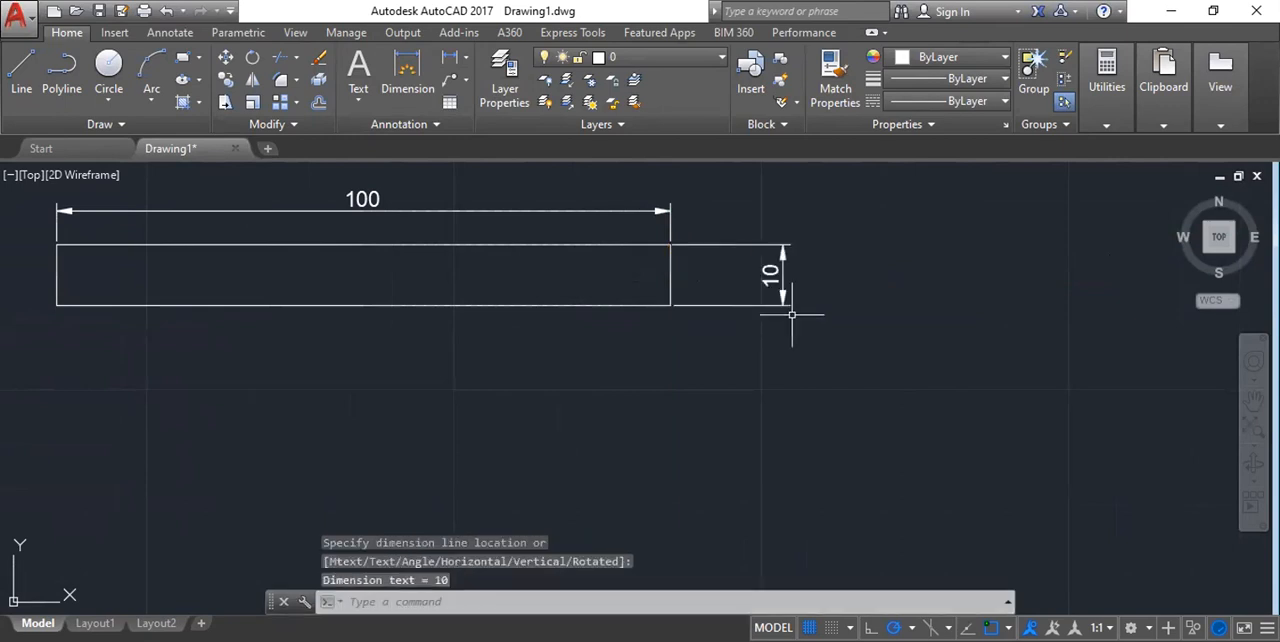
Examine the rectangle's length and width dimensions against the specified area.
{"action": "scroll", "coordinate": [775, 310], "scroll_direction": "up", "scroll_amount": 6}
{"action": "scroll", "coordinate": [745, 295], "scroll_direction": "down", "scroll_amount": 2}
{"action": "scroll", "coordinate": [736, 290], "scroll_direction": "down", "scroll_amount": 4}
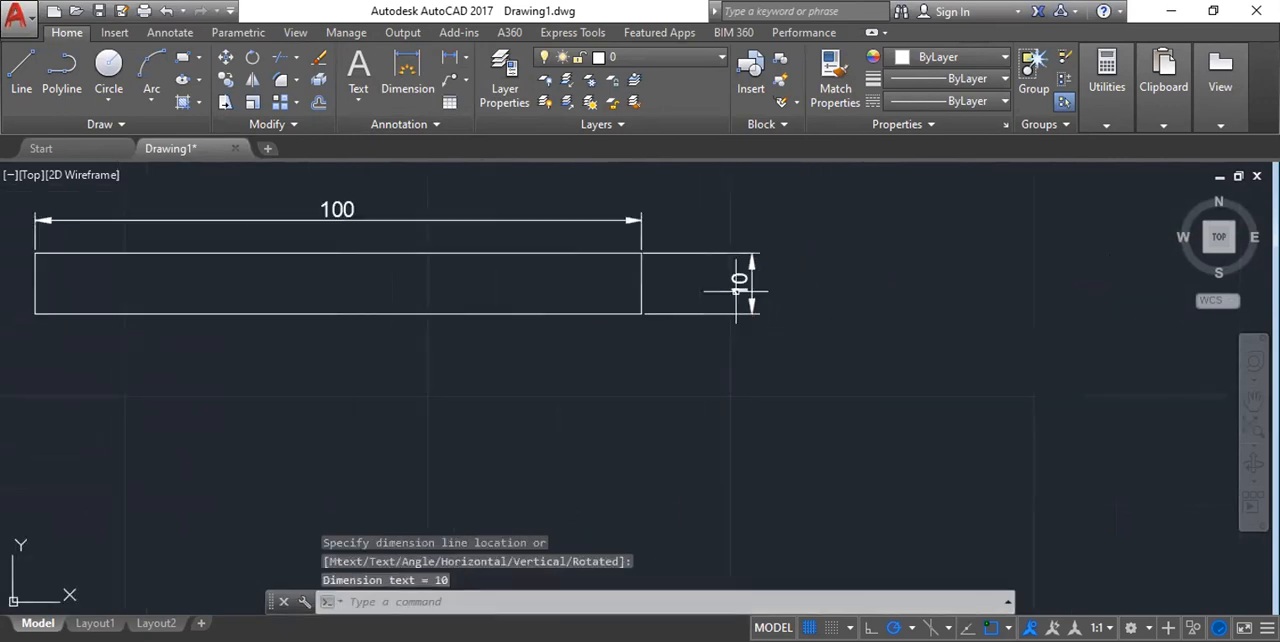
{"action": "scroll", "coordinate": [330, 250], "scroll_direction": "up", "scroll_amount": 4}
{"action": "scroll", "coordinate": [389, 277], "scroll_direction": "down", "scroll_amount": 3}
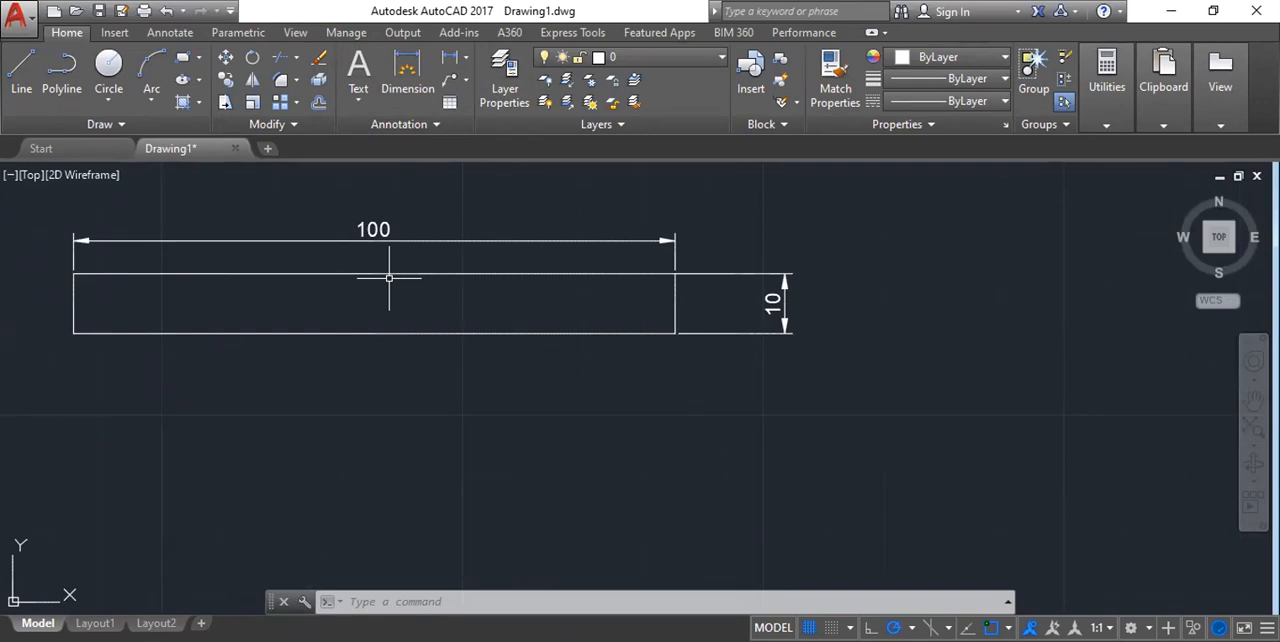
{"action": "scroll", "coordinate": [583, 300], "scroll_direction": "down", "scroll_amount": 2}
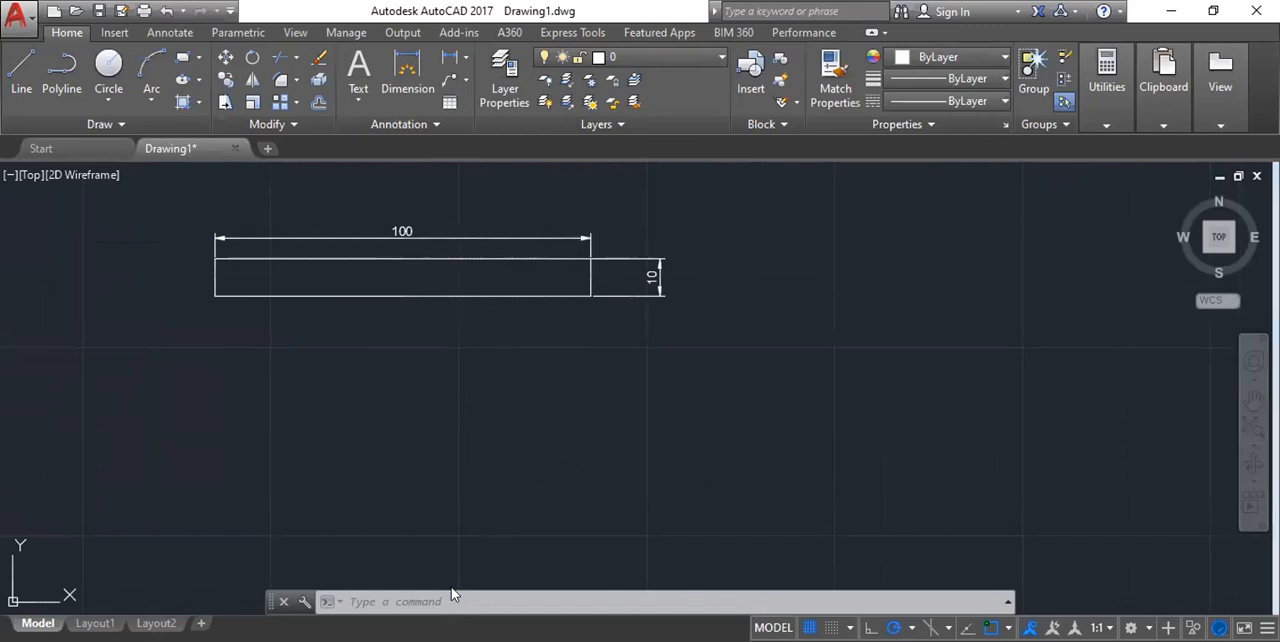
{"action": "scroll", "coordinate": [371, 398], "scroll_direction": "down", "scroll_amount": 4}
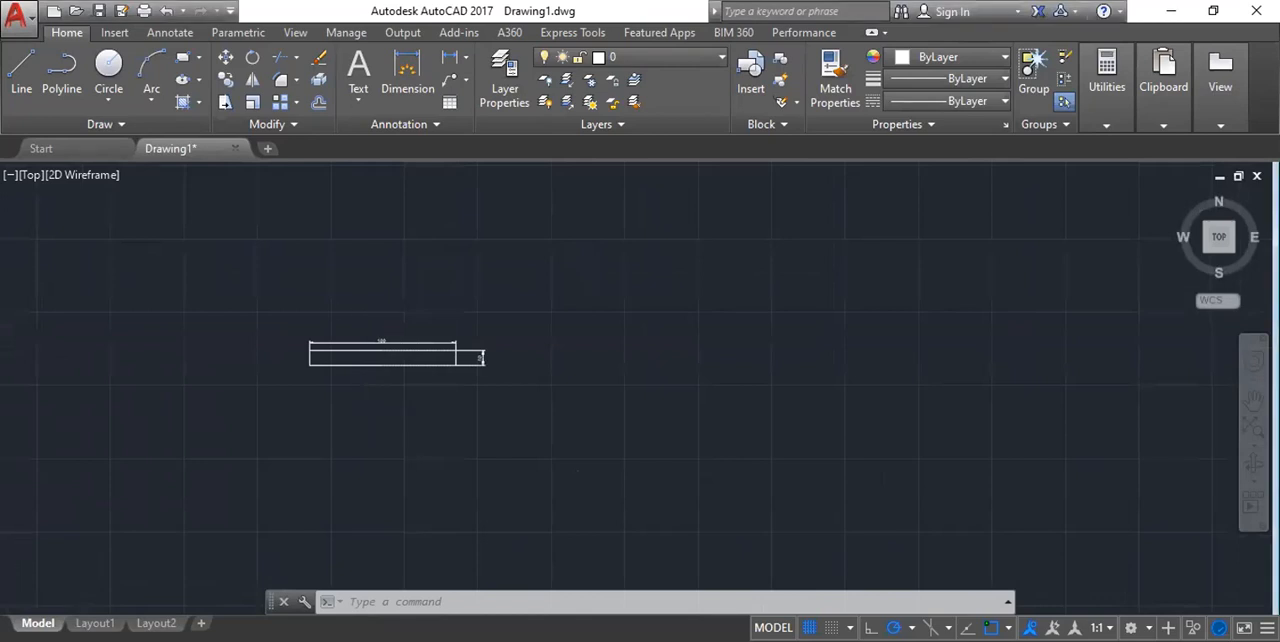
Erase the rectangle together with its two linear dimensions.
{"action": "scroll", "coordinate": [373, 355], "scroll_direction": "up", "scroll_amount": 5}
{"action": "scroll", "coordinate": [373, 355], "scroll_direction": "down", "scroll_amount": 2}
{"action": "left_click", "coordinate": [204, 247]}
{"action": "left_click", "coordinate": [966, 470]}
{"action": "key", "text": "Delete"}
{"action": "scroll", "coordinate": [400, 380], "scroll_direction": "down", "scroll_amount": 2}
{"action": "middle_click_drag", "start_coordinate": [568, 371], "coordinate": [542, 353]}
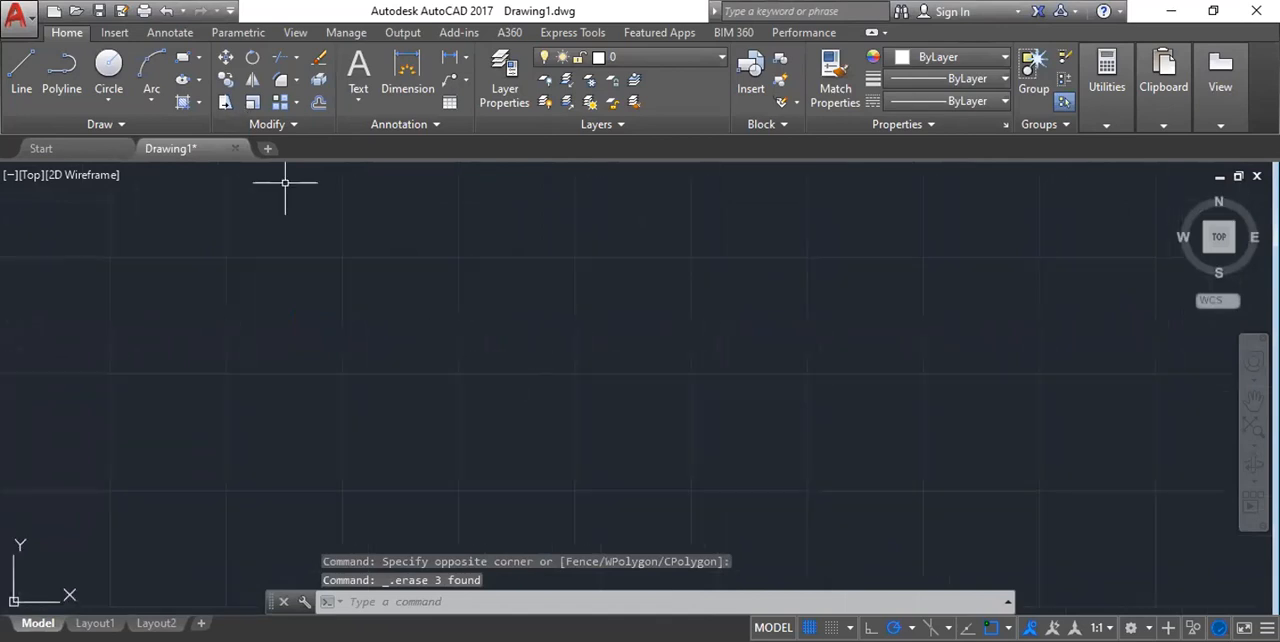
Draw a rectangle using the Dimensions option with a length of 500 and a width of 2000.
{"action": "type", "text": "REc"}
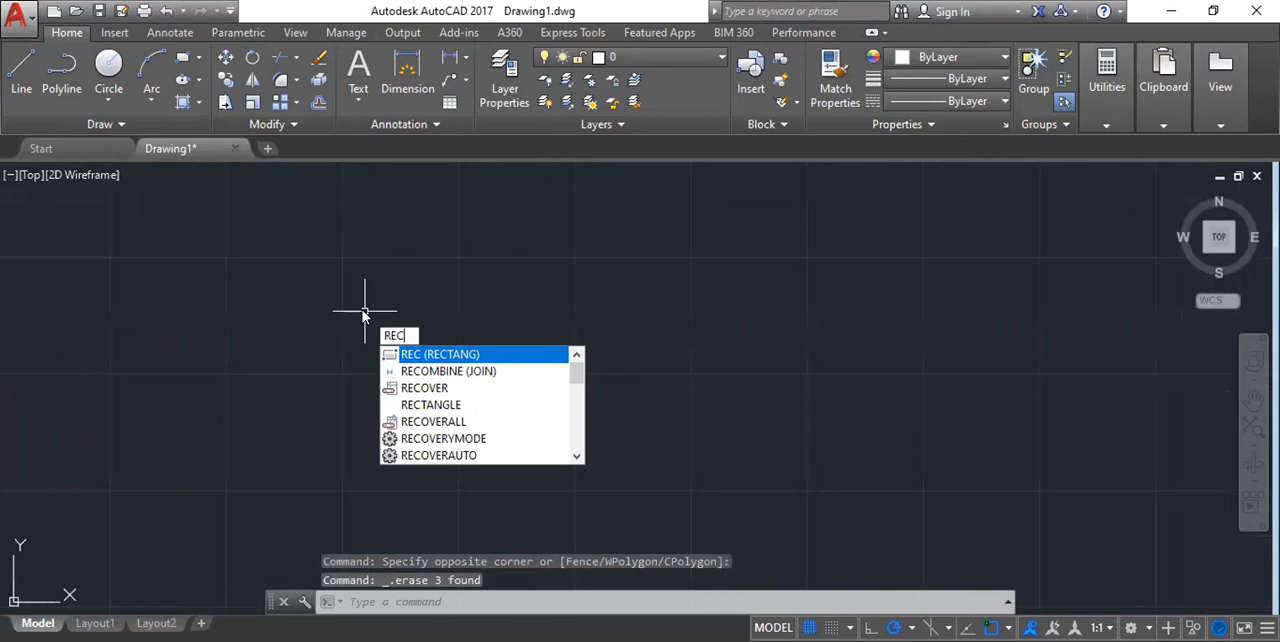
{"action": "key", "text": "Return"}
{"action": "left_click", "coordinate": [366, 330]}
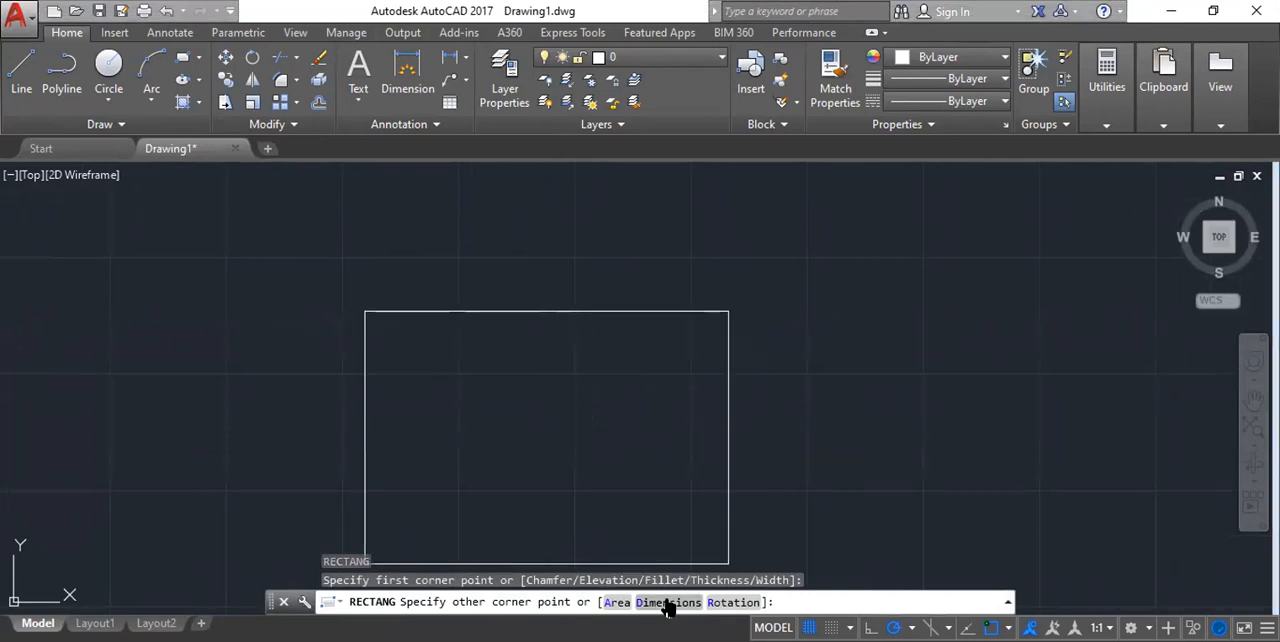
{"action": "left_click", "coordinate": [668, 603]}
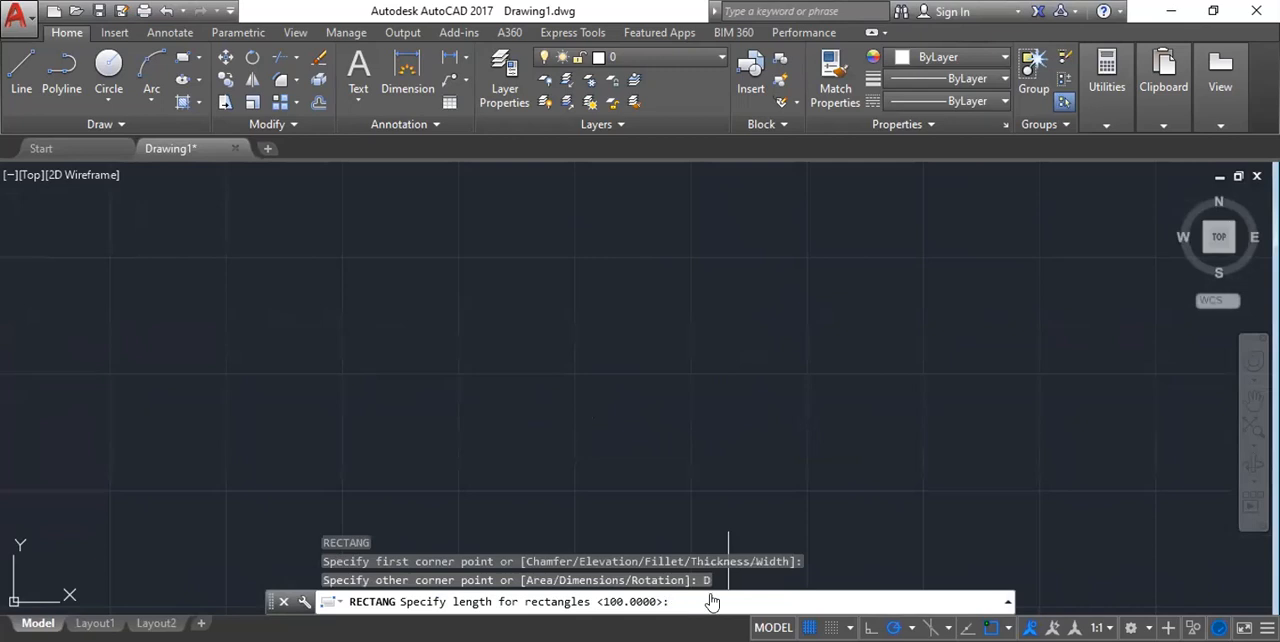
{"action": "type", "text": "500"}
{"action": "key", "text": "Return"}
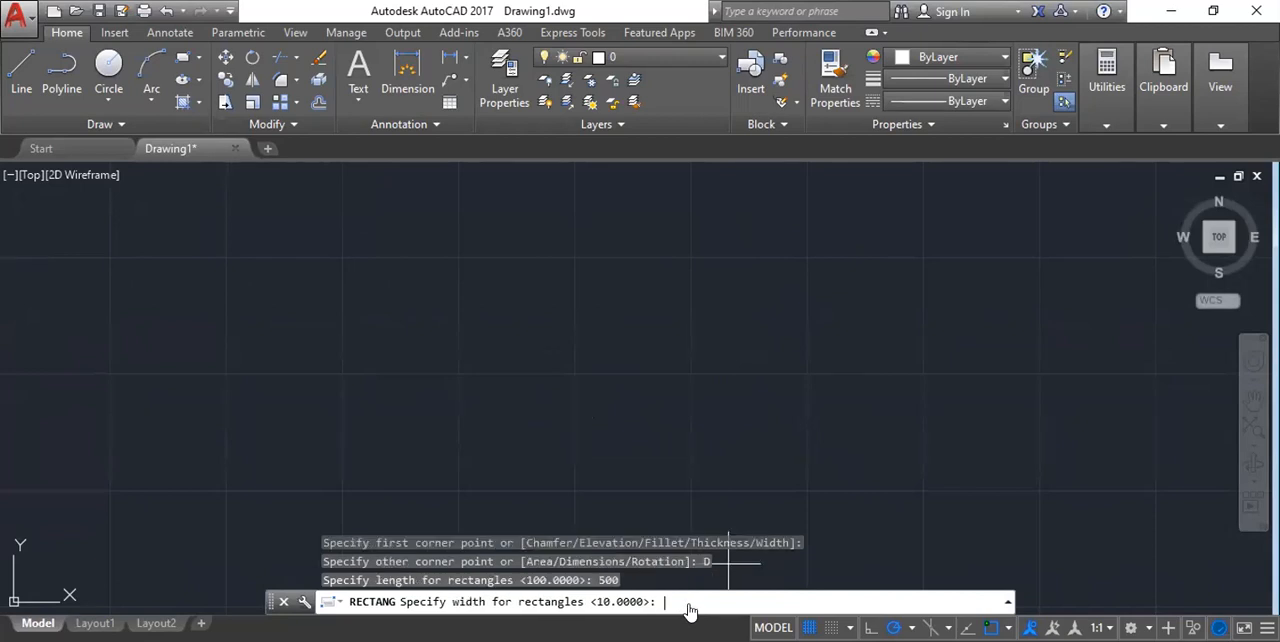
{"action": "type", "text": "2000"}
{"action": "key", "text": "Return"}
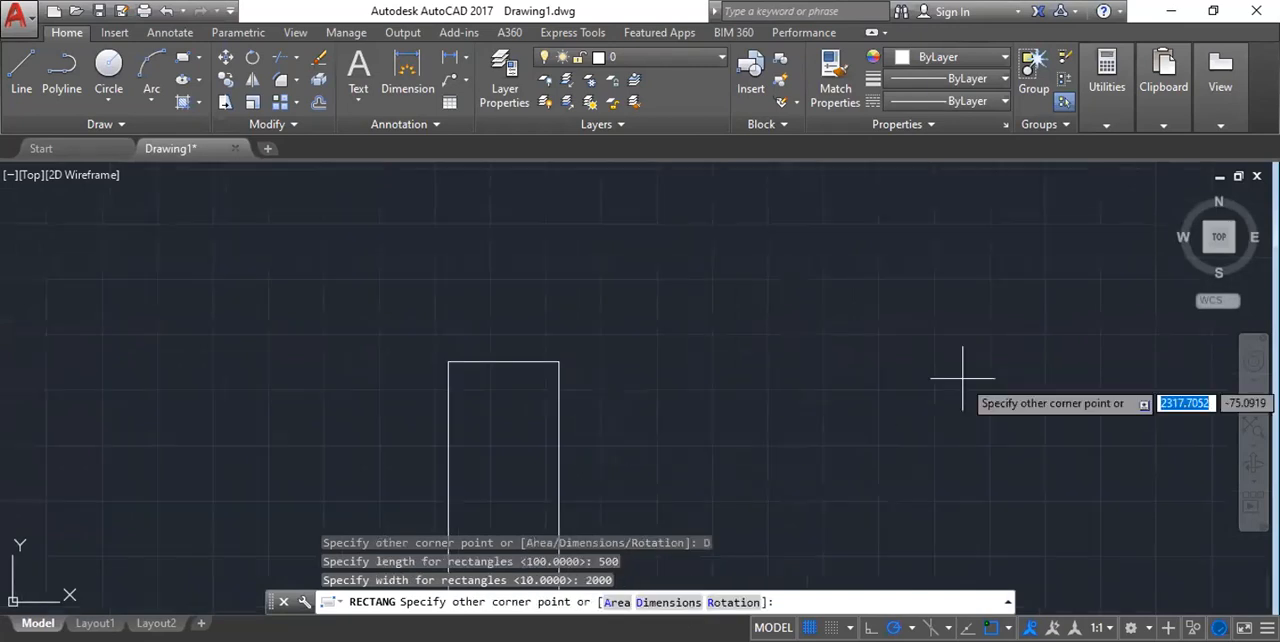
{"action": "scroll", "coordinate": [560, 408], "scroll_direction": "down", "scroll_amount": 4}
{"action": "left_click", "coordinate": [560, 408]}
{"action": "scroll", "coordinate": [447, 335], "scroll_direction": "up", "scroll_amount": 4}
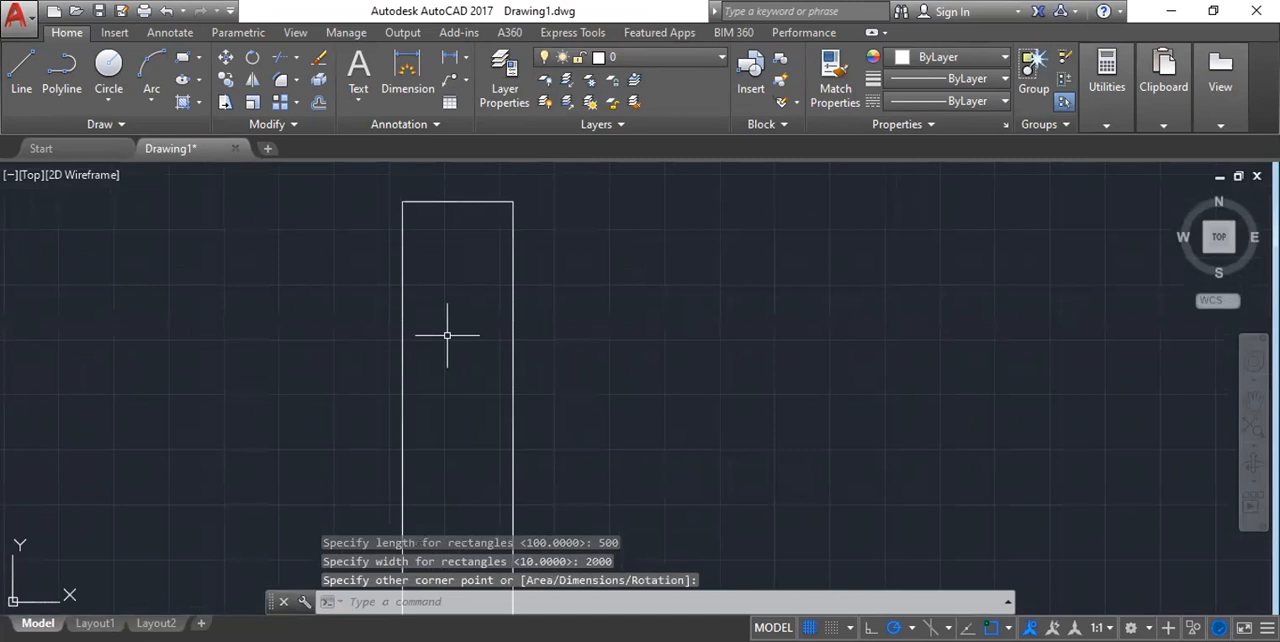
Add linear dimensions to the tall rectangle's top and left edges.
{"action": "scroll", "coordinate": [447, 335], "scroll_direction": "down", "scroll_amount": 4}
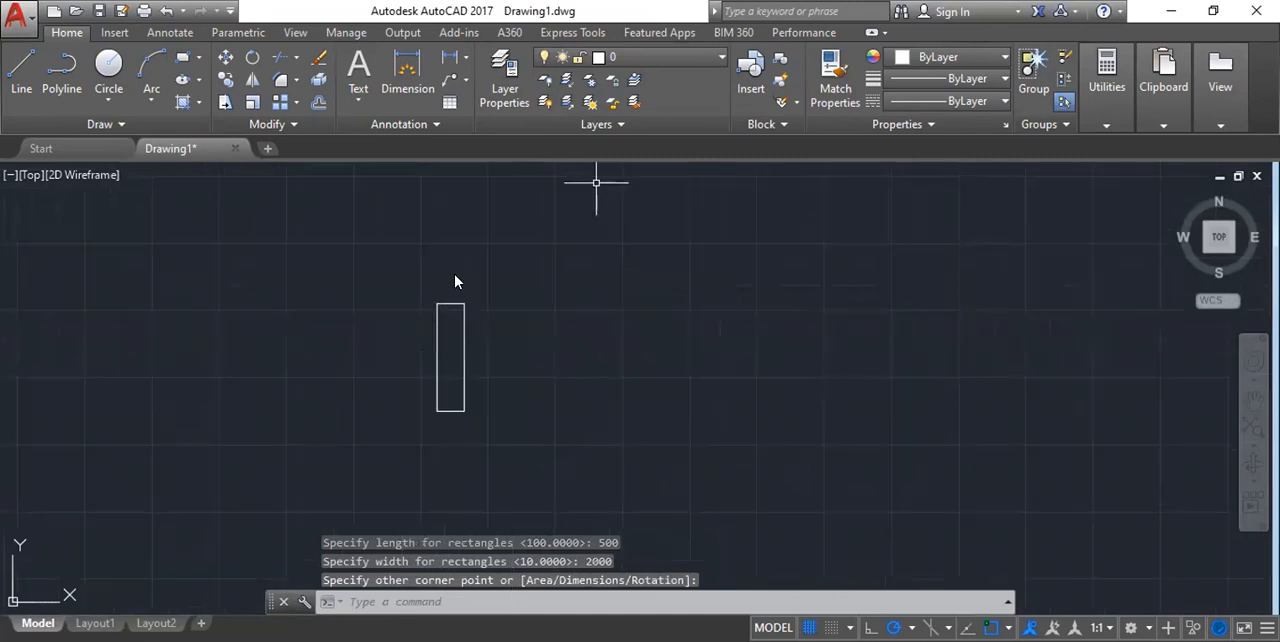
{"action": "scroll", "coordinate": [423, 317], "scroll_direction": "up", "scroll_amount": 8}
{"action": "scroll", "coordinate": [456, 273], "scroll_direction": "down", "scroll_amount": 4}
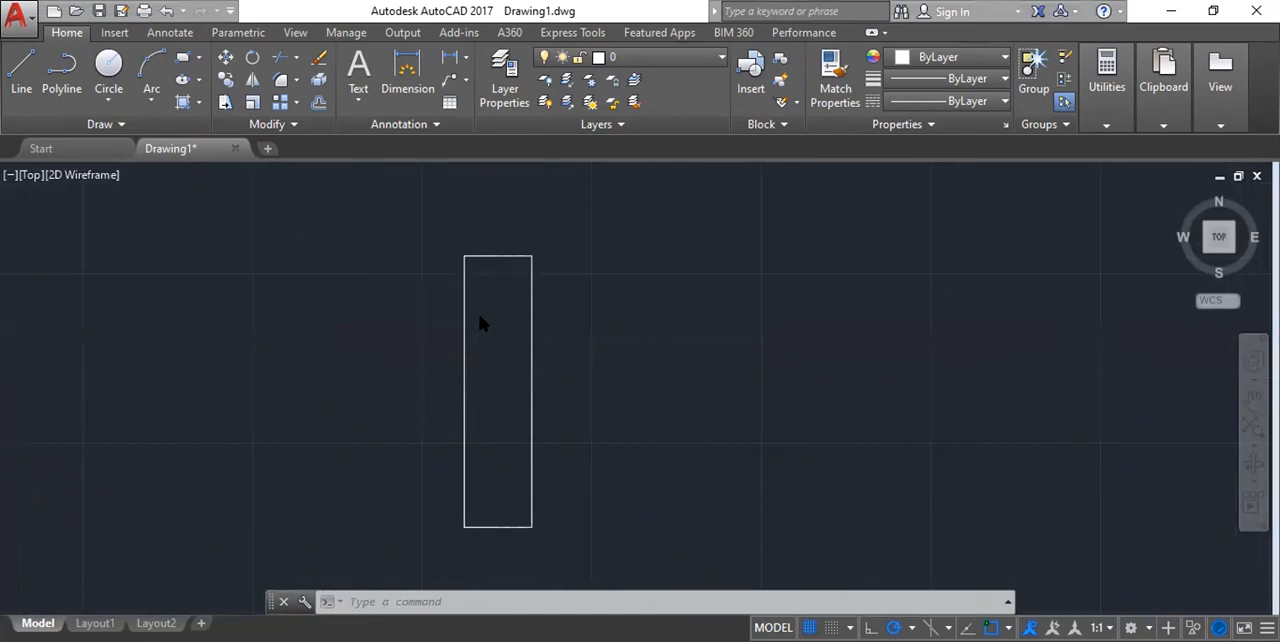
{"action": "scroll", "coordinate": [378, 258], "scroll_direction": "down", "scroll_amount": 3}
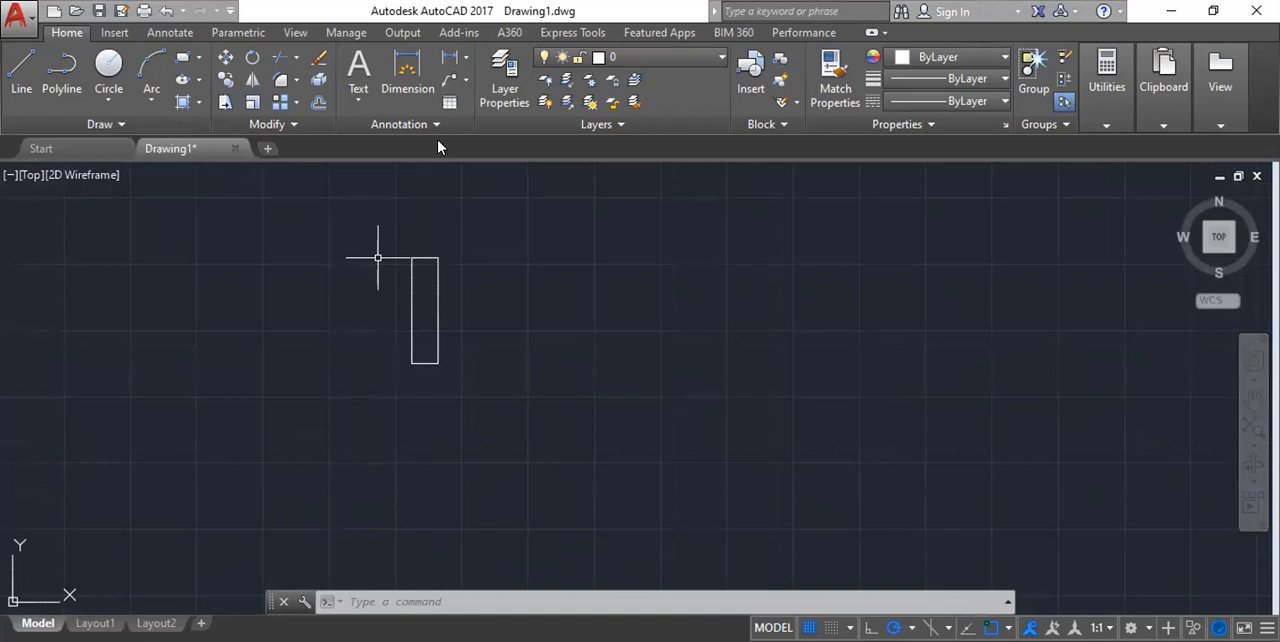
{"action": "scroll", "coordinate": [361, 228], "scroll_direction": "up", "scroll_amount": 2}
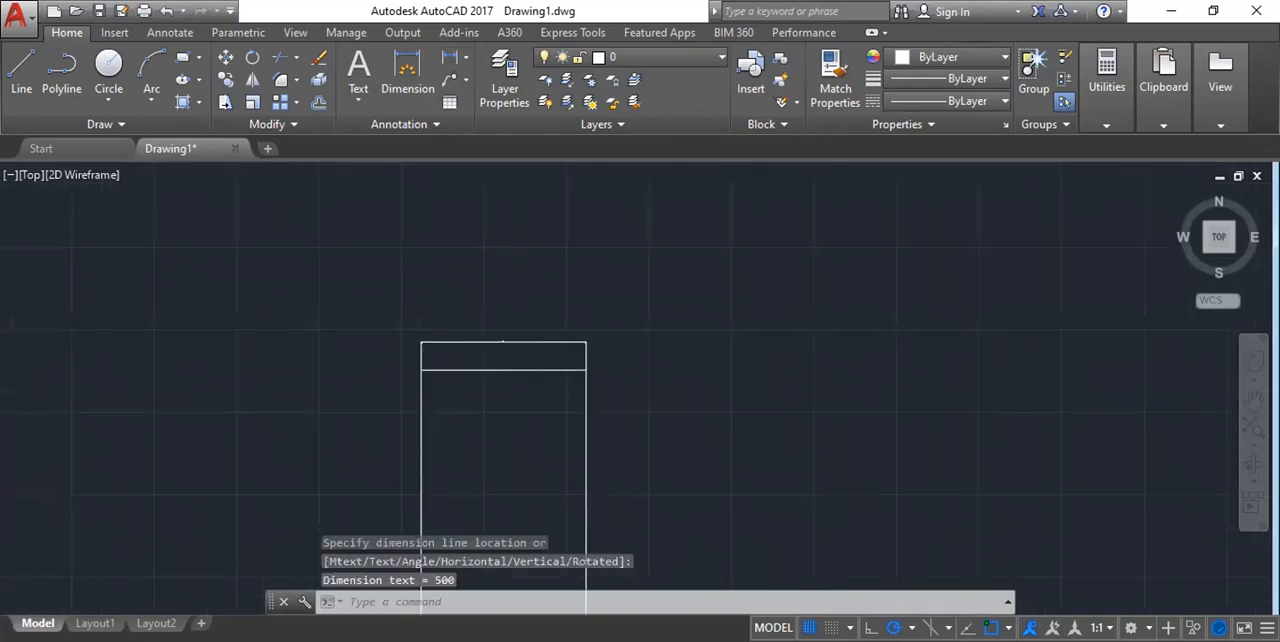
{"action": "scroll", "coordinate": [494, 302], "scroll_direction": "down", "scroll_amount": 2}
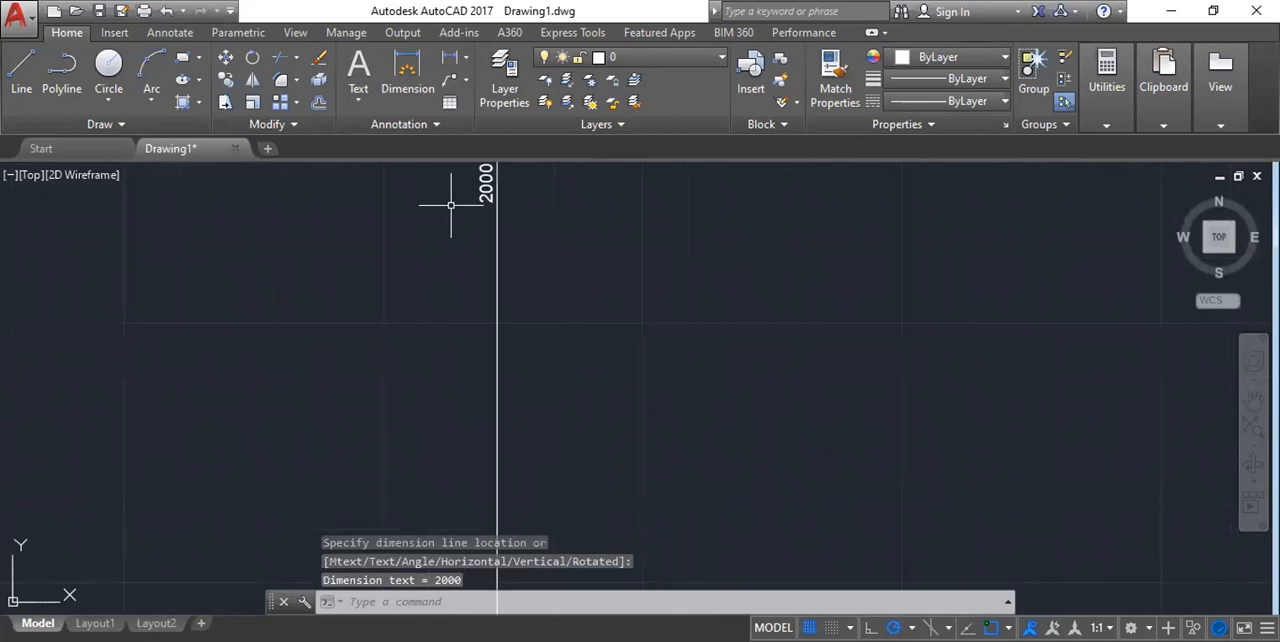
Erase the tall rectangle together with its two linear dimensions.
{"action": "scroll", "coordinate": [451, 205], "scroll_direction": "down", "scroll_amount": 3}
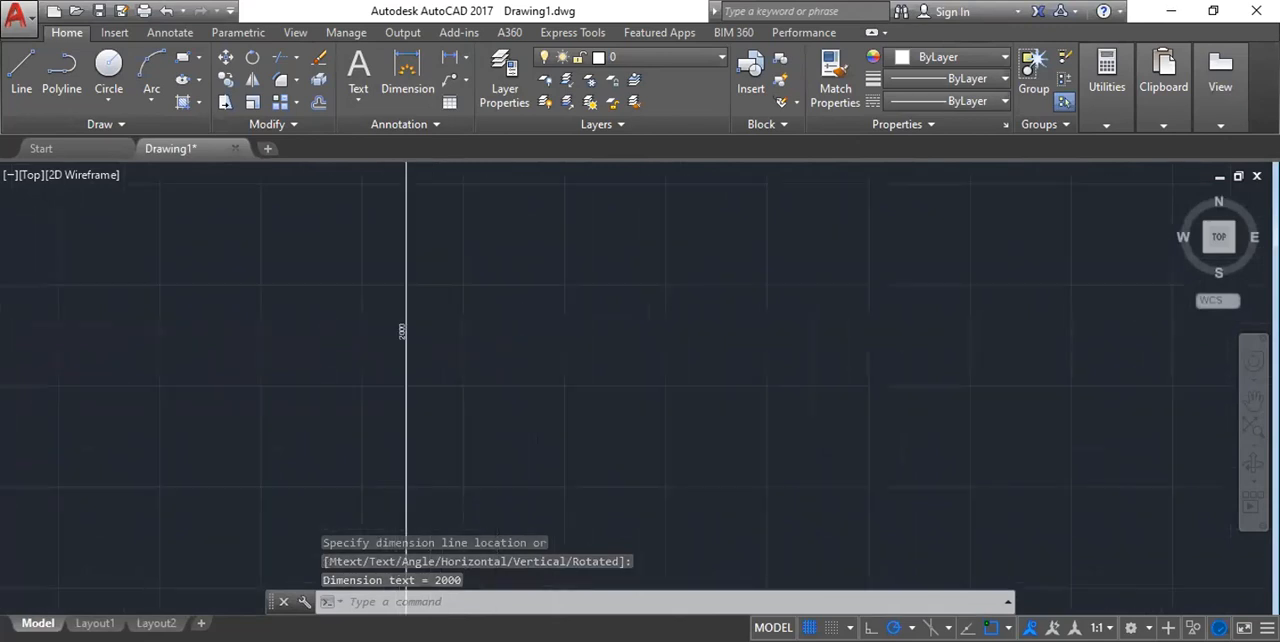
{"action": "scroll", "coordinate": [425, 320], "scroll_direction": "down", "scroll_amount": 5}
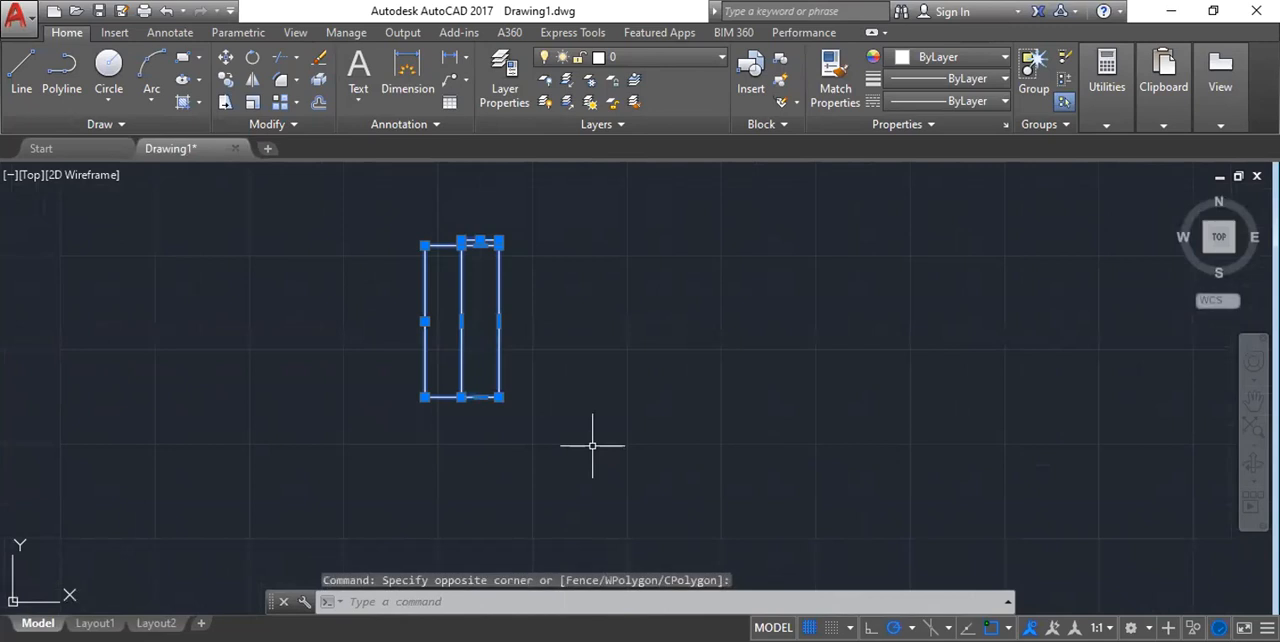
{"action": "key", "text": "Delete"}
Draw a freely sized rectangle using the Rotation option with an angle of 30 degrees.
{"action": "type", "text": "REC"}
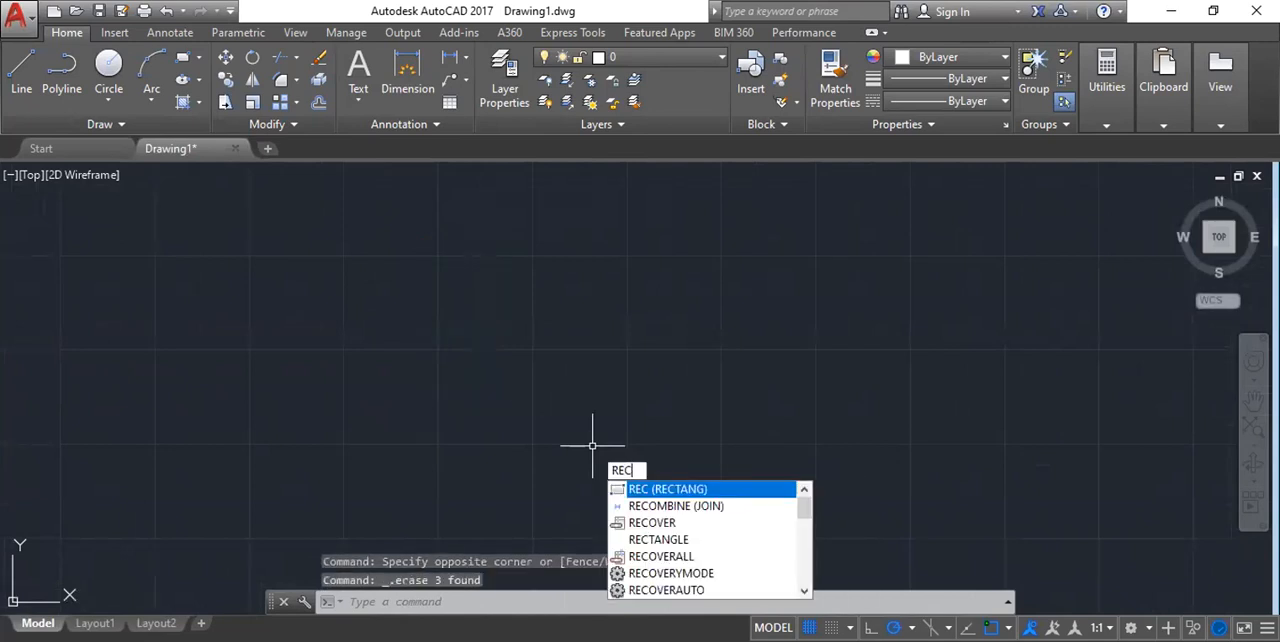
{"action": "key", "text": "Return"}
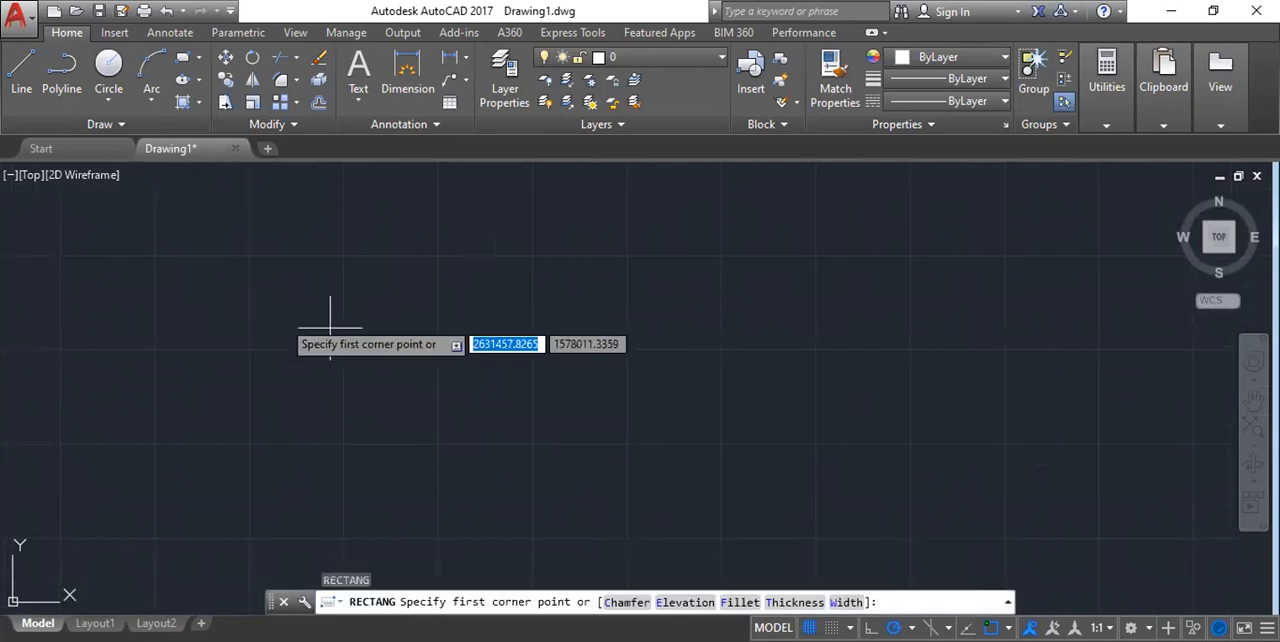
{"action": "left_click", "coordinate": [482, 291]}
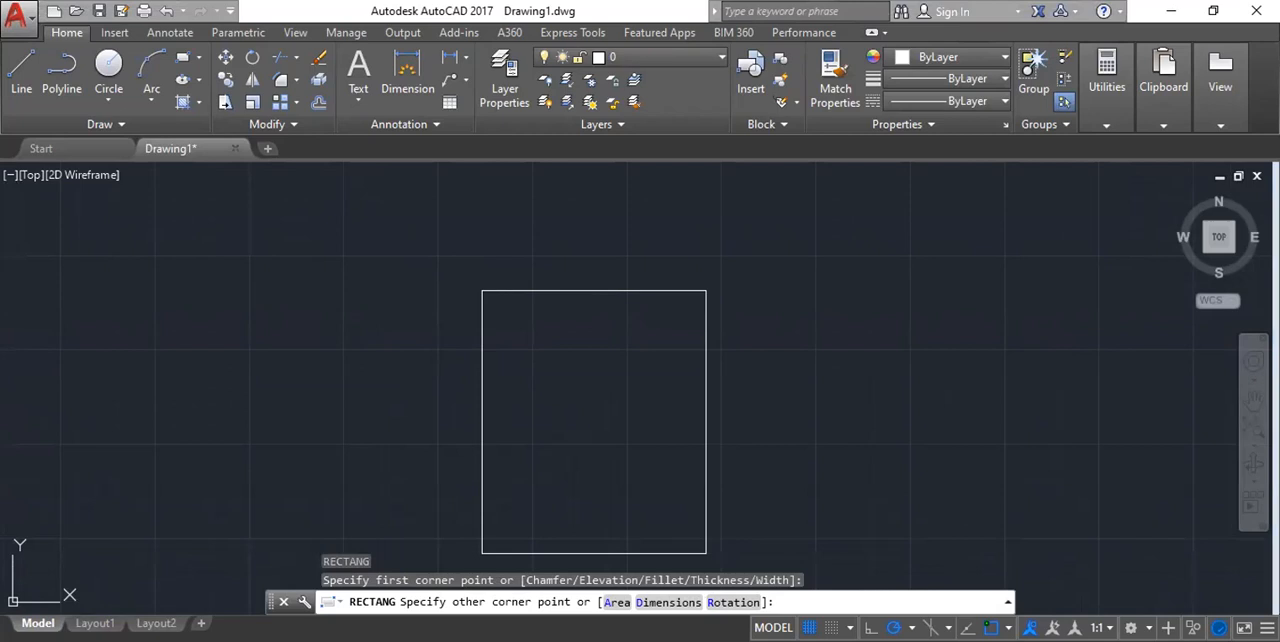
{"action": "type", "text": "r"}
{"action": "key", "text": "Return"}
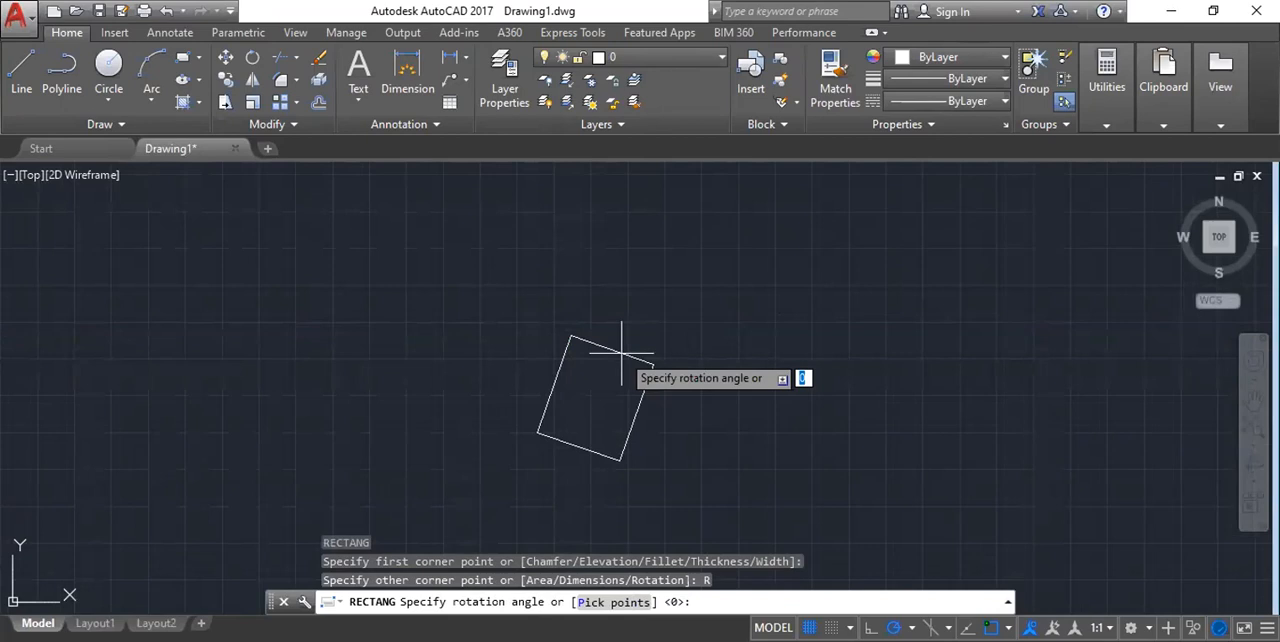
{"action": "type", "text": "30"}
{"action": "key", "text": "Return"}
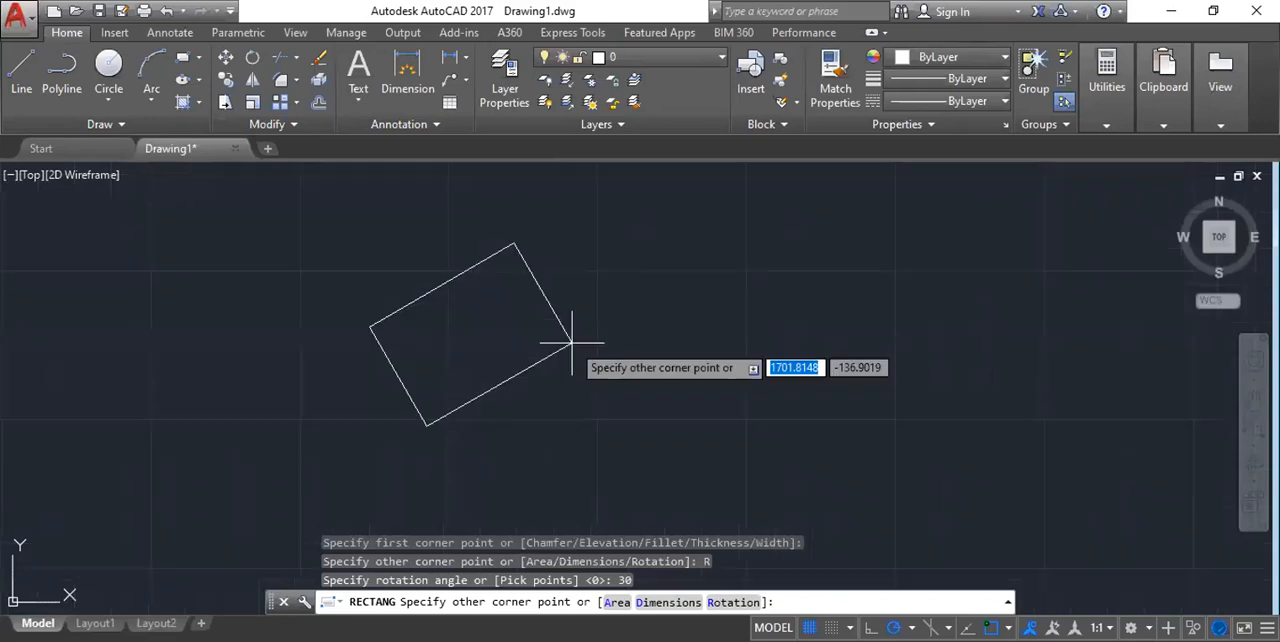
{"action": "left_click", "coordinate": [572, 343]}
{"action": "scroll", "coordinate": [465, 313], "scroll_direction": "up", "scroll_amount": 8}
{"action": "scroll", "coordinate": [515, 338], "scroll_direction": "down", "scroll_amount": 6}
{"action": "middle_click_drag", "start_coordinate": [799, 368], "coordinate": [801, 369]}
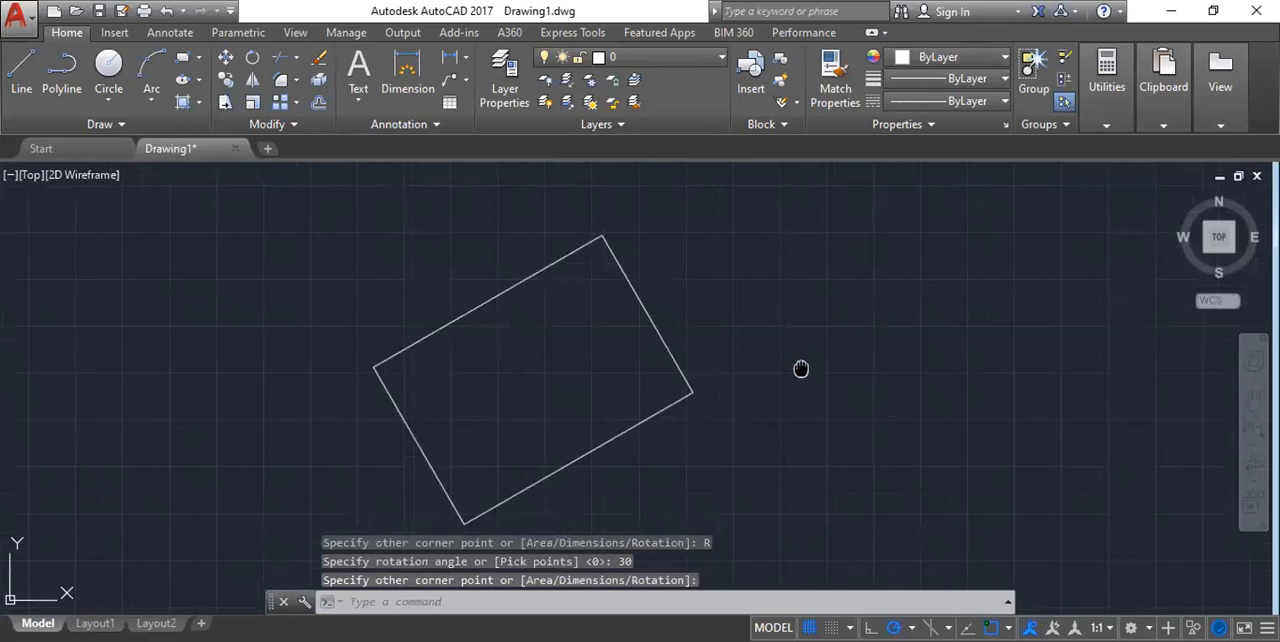
{"action": "middle_click_drag", "start_coordinate": [801, 369], "coordinate": [787, 361]}
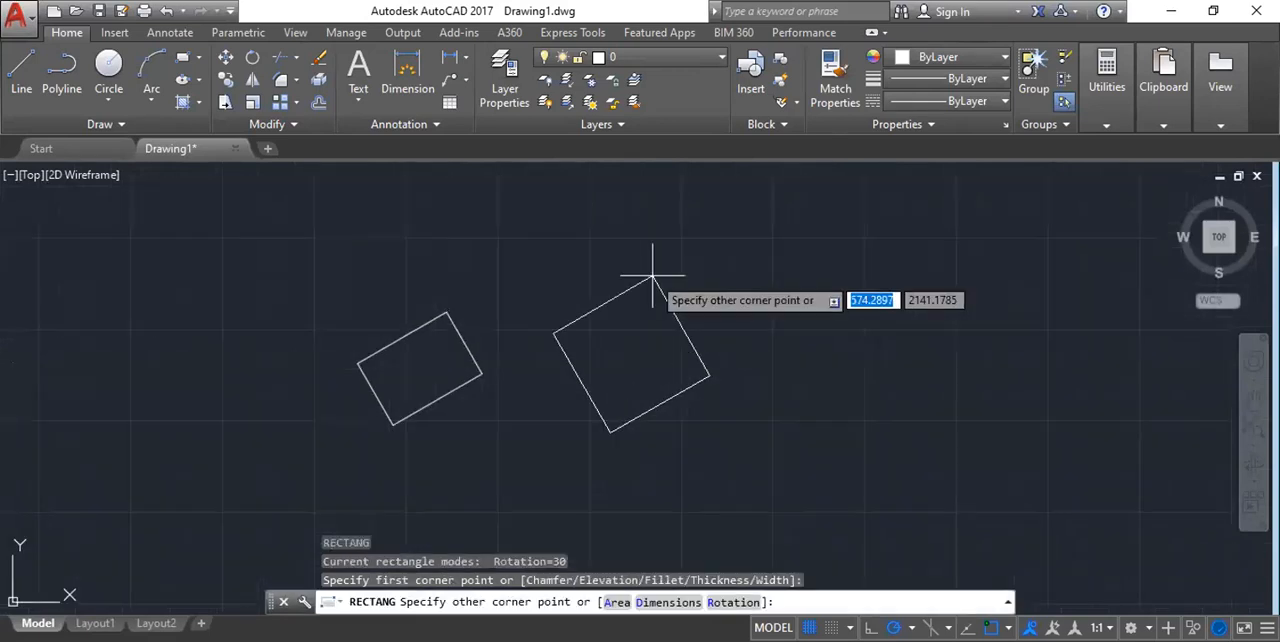
Draw a small second rectangle with the same rotation, entering 120 for its other corner.
{"action": "type", "text": "120"}
{"action": "key", "text": "Return"}
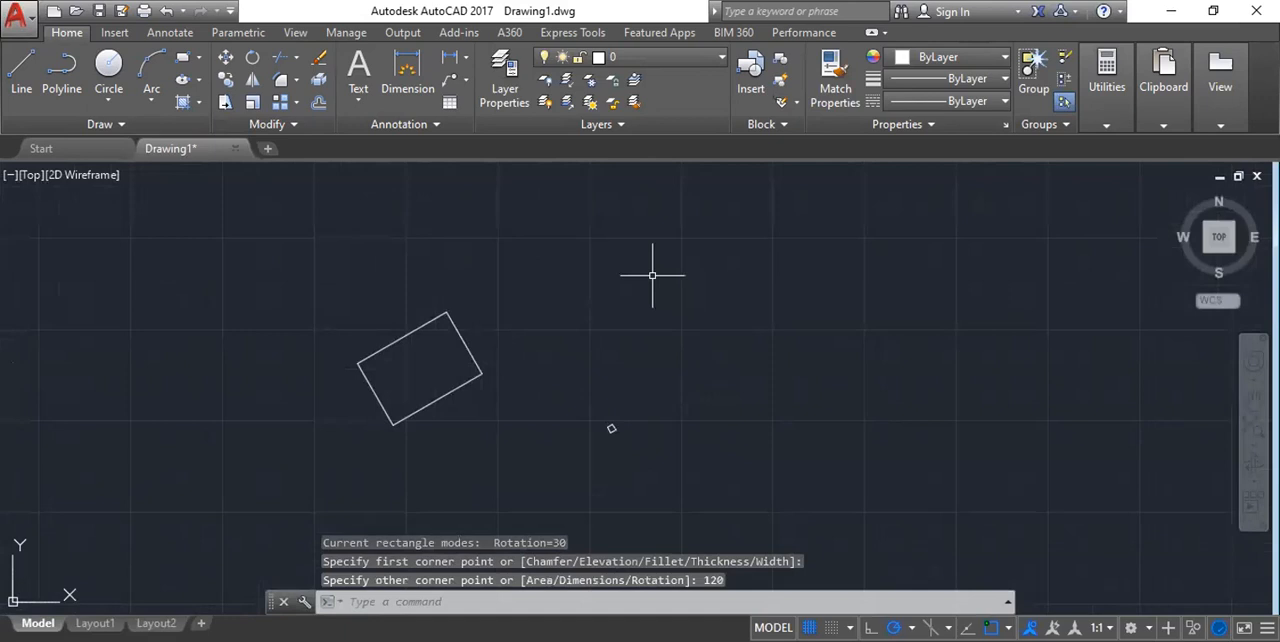
{"action": "scroll", "coordinate": [619, 428], "scroll_direction": "up", "scroll_amount": 12}
{"action": "scroll", "coordinate": [708, 396], "scroll_direction": "down", "scroll_amount": 2}
{"action": "scroll", "coordinate": [690, 340], "scroll_direction": "down", "scroll_amount": 5}
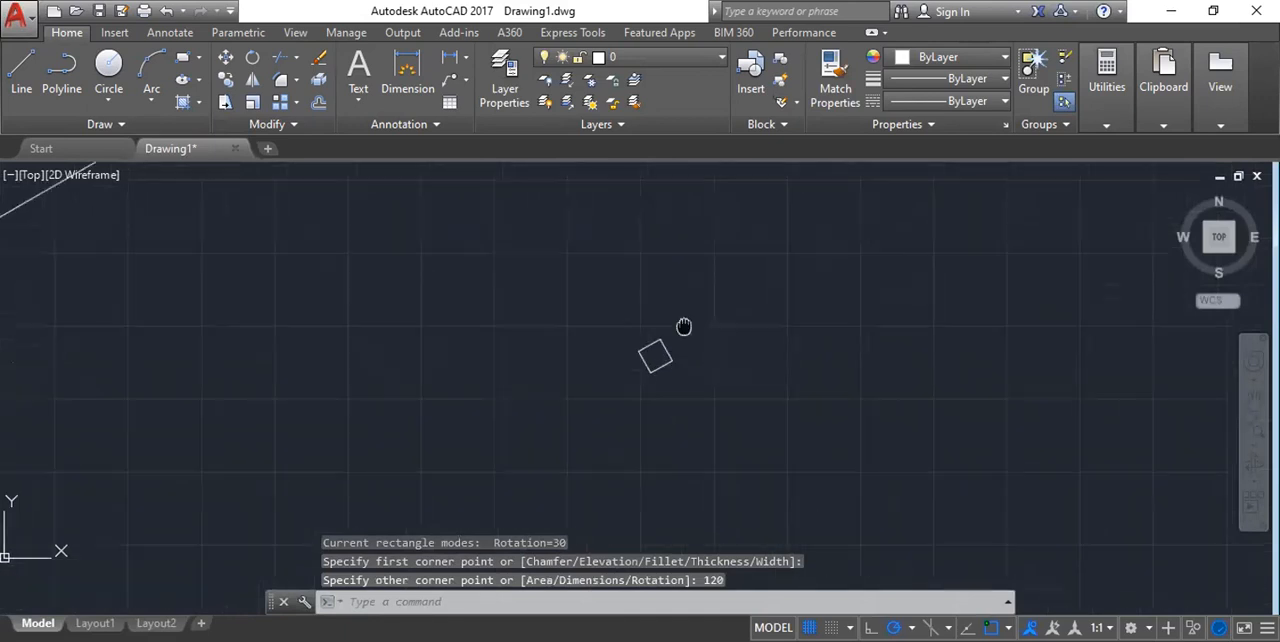
{"action": "middle_click_drag", "start_coordinate": [684, 327], "coordinate": [684, 319]}
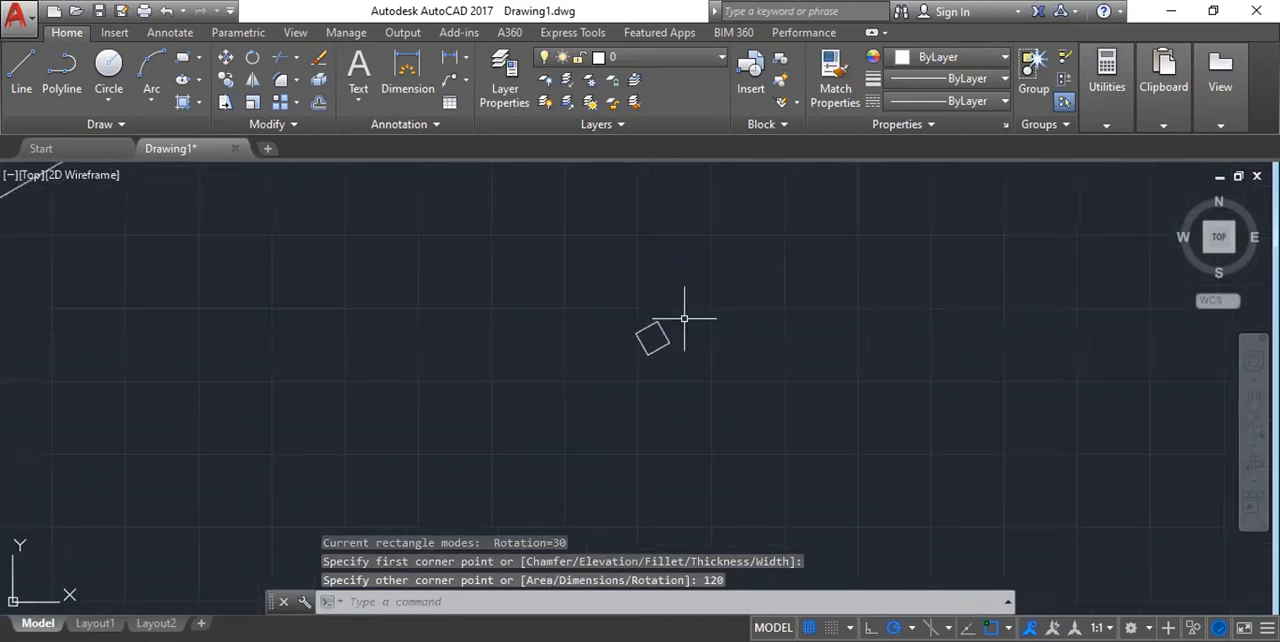
{"action": "scroll", "coordinate": [684, 319], "scroll_direction": "up", "scroll_amount": 6}
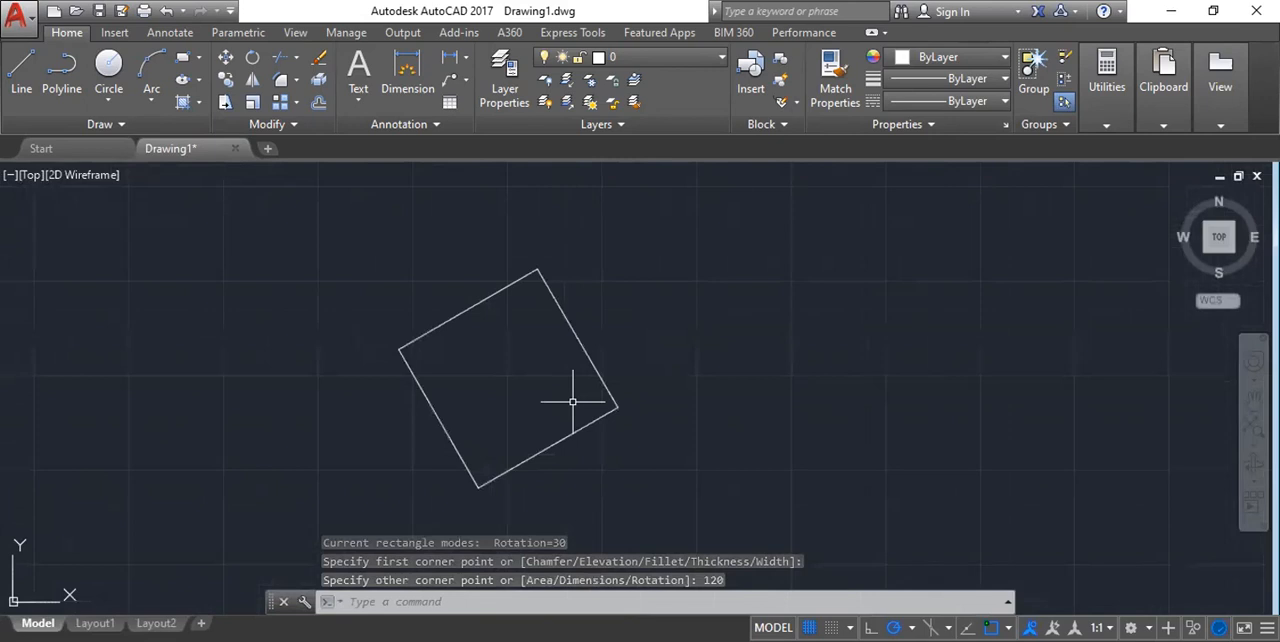
Draw a larger unrotated rectangle beside the tilted ones, setting the rotation angle to 0.
{"action": "scroll", "coordinate": [653, 366], "scroll_direction": "down", "scroll_amount": 10}
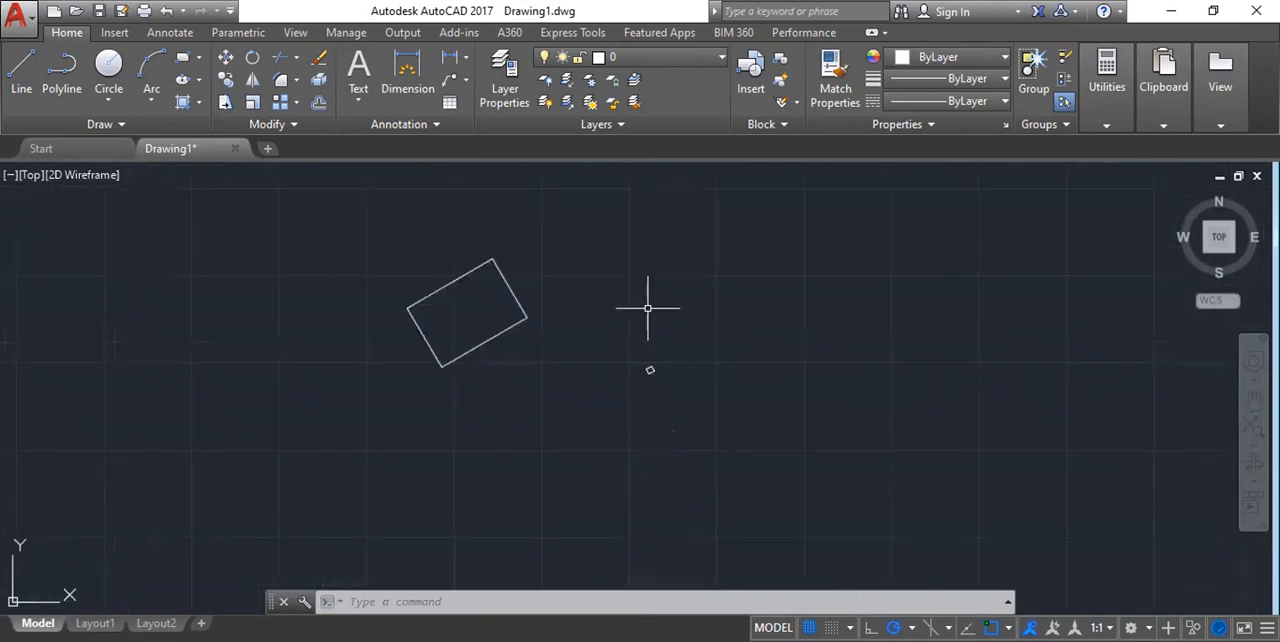
{"action": "middle_click_drag", "start_coordinate": [647, 308], "coordinate": [573, 332]}
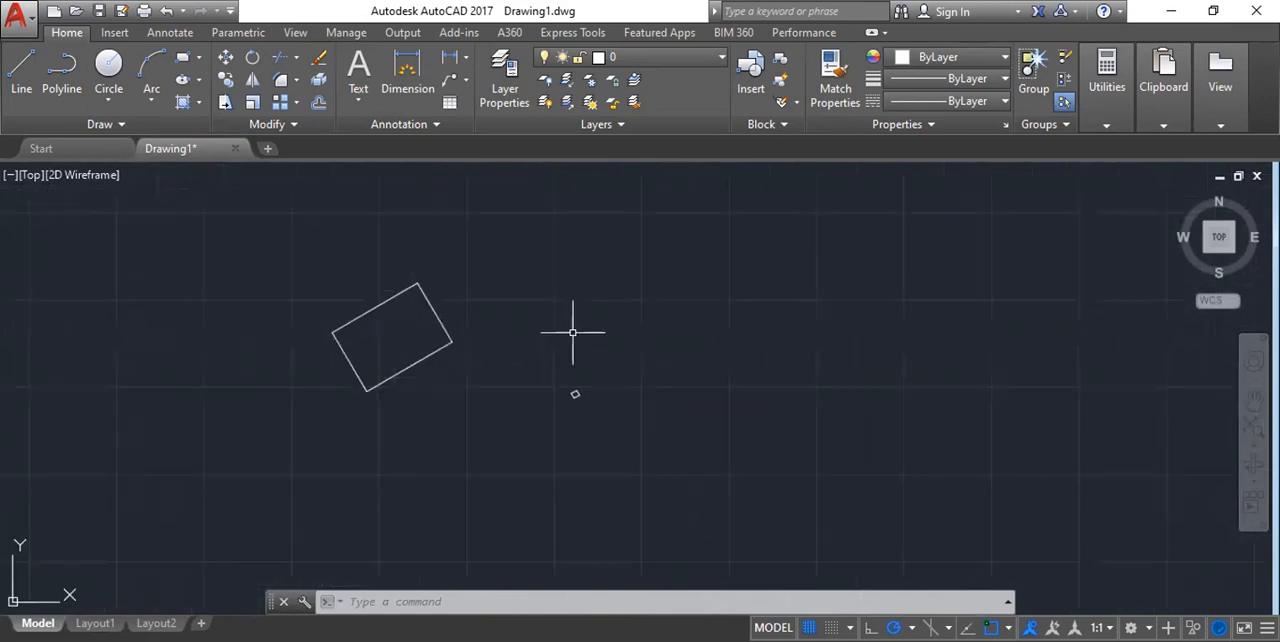
{"action": "left_click", "coordinate": [551, 375]}
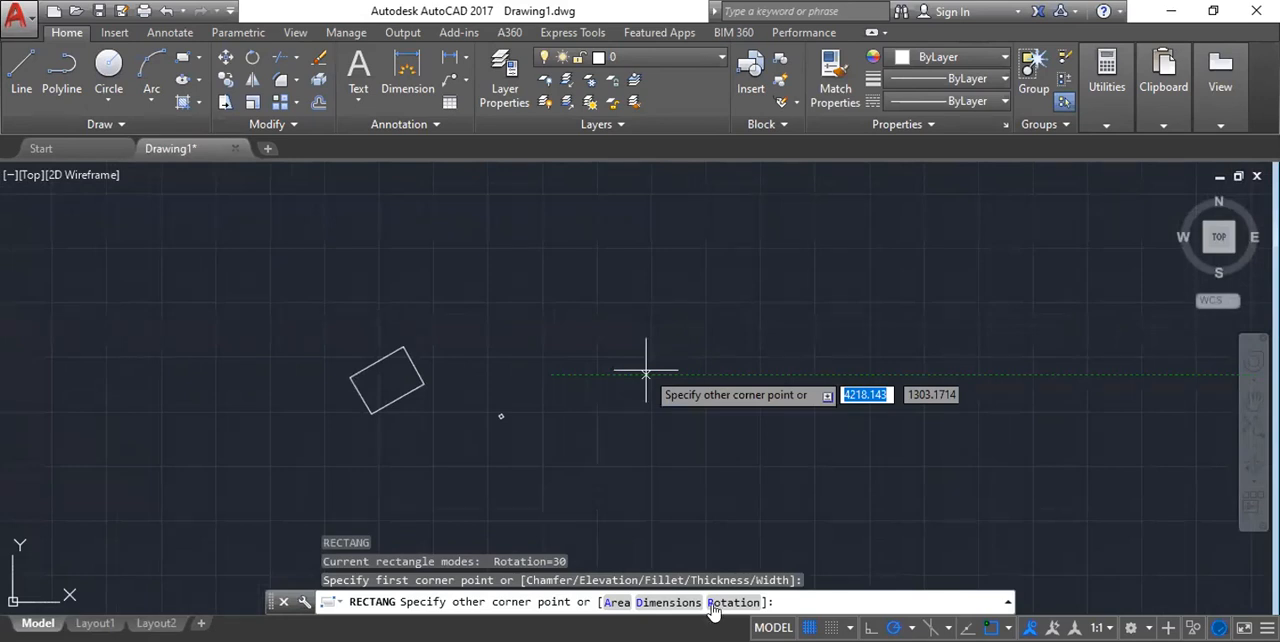
{"action": "scroll", "coordinate": [566, 341], "scroll_direction": "down", "scroll_amount": 2}
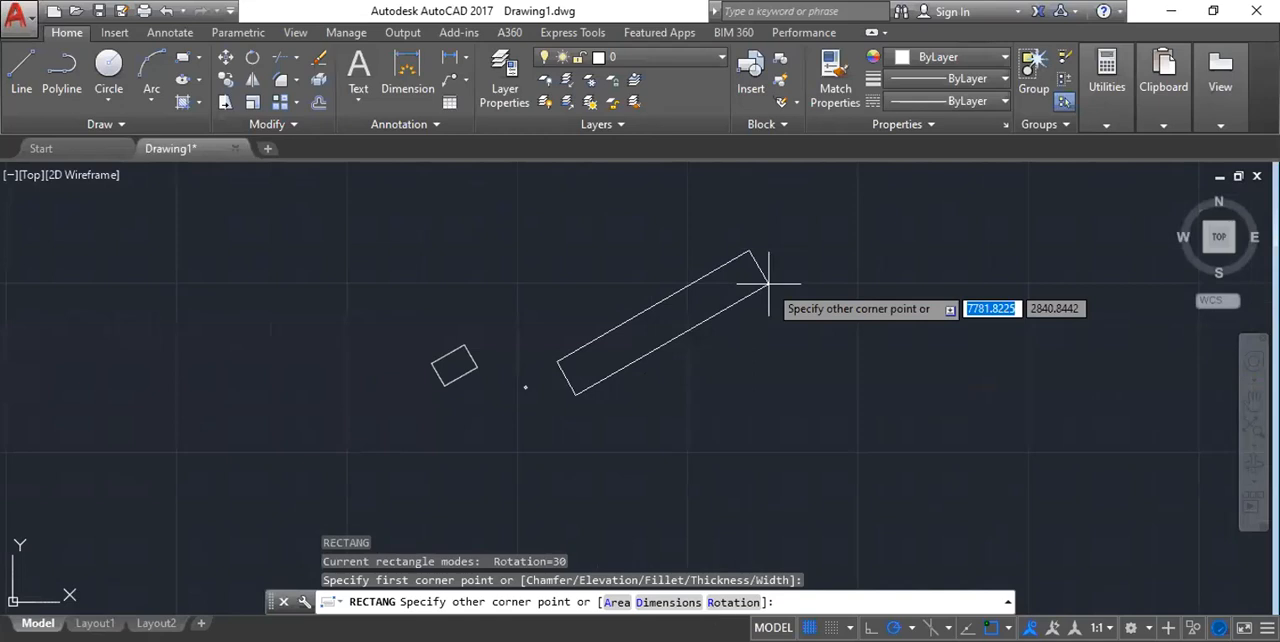
{"action": "type", "text": "R"}
{"action": "key", "text": "Return"}
{"action": "type", "text": "0"}
{"action": "key", "text": "Return"}
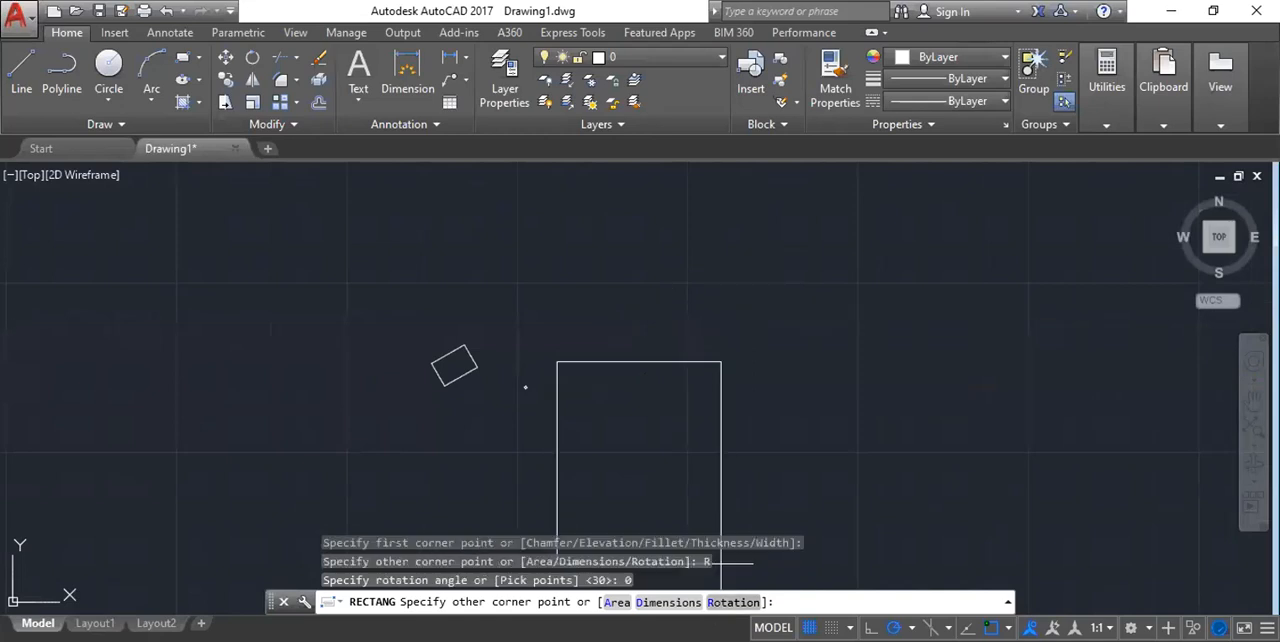
{"action": "scroll", "coordinate": [708, 450], "scroll_direction": "down", "scroll_amount": 3}
{"action": "scroll", "coordinate": [689, 343], "scroll_direction": "up", "scroll_amount": 3}
{"action": "left_click", "coordinate": [670, 336]}
{"action": "scroll", "coordinate": [491, 446], "scroll_direction": "up", "scroll_amount": 5}
{"action": "scroll", "coordinate": [491, 446], "scroll_direction": "down", "scroll_amount": 5}
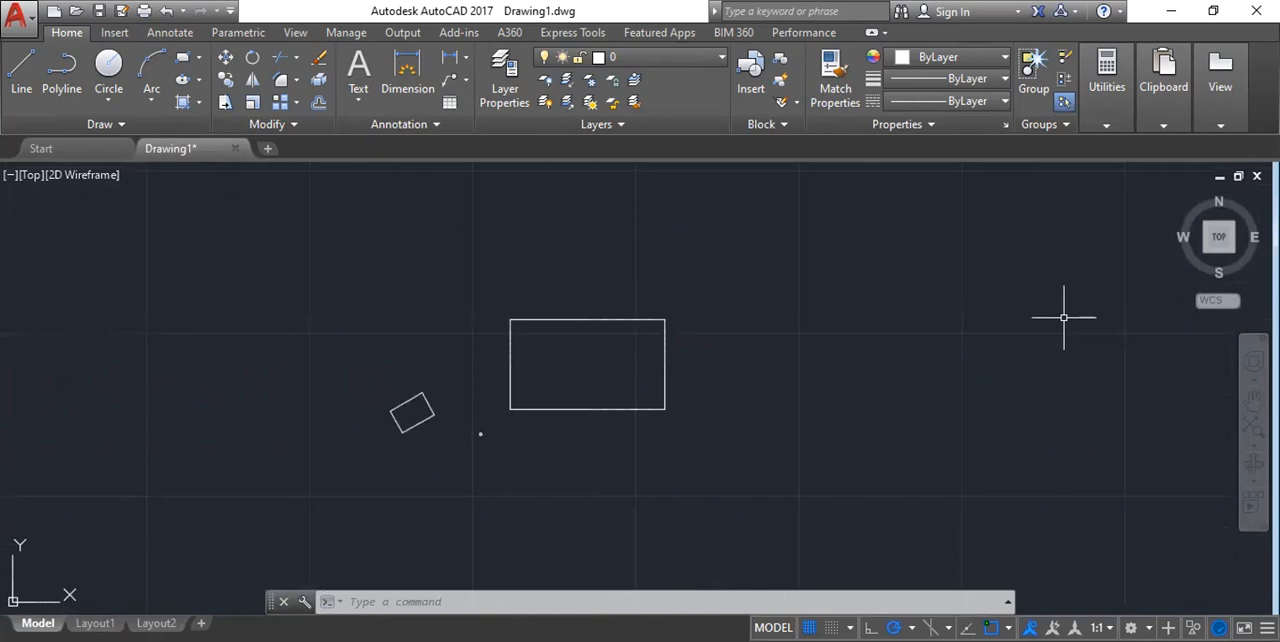
Erase all three rectangles from the drawing.
{"action": "scroll", "coordinate": [600, 259], "scroll_direction": "down", "scroll_amount": 2}
{"action": "middle_click_drag", "start_coordinate": [643, 331], "coordinate": [607, 351]}
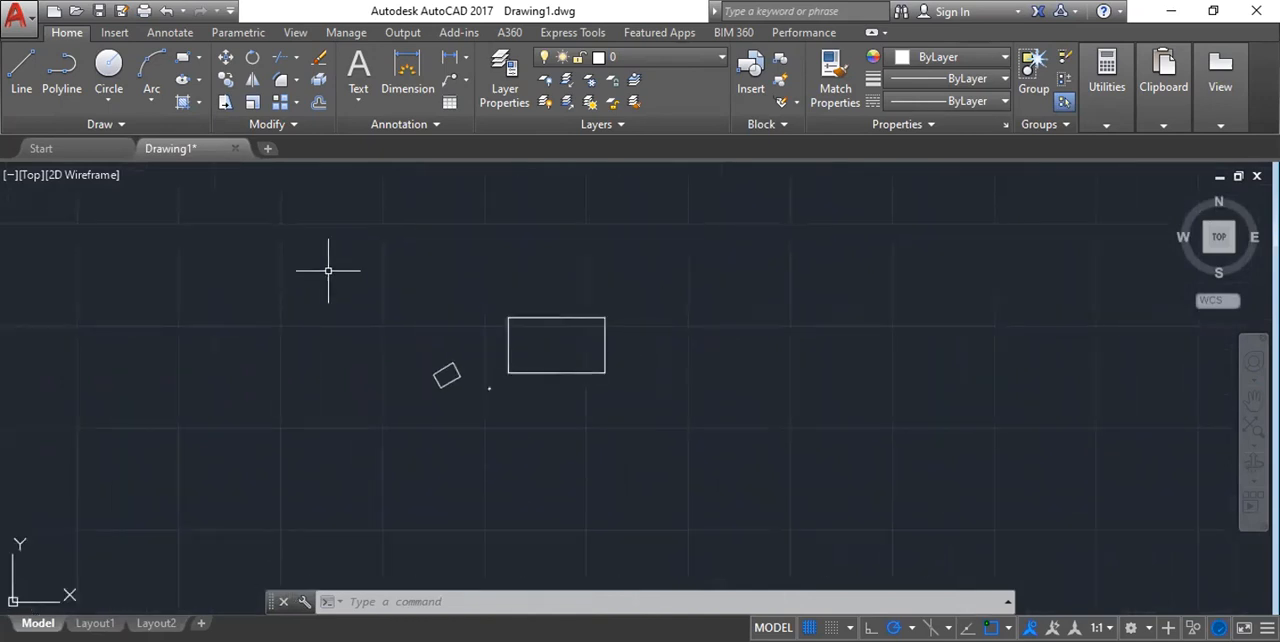
{"action": "left_click", "coordinate": [329, 253]}
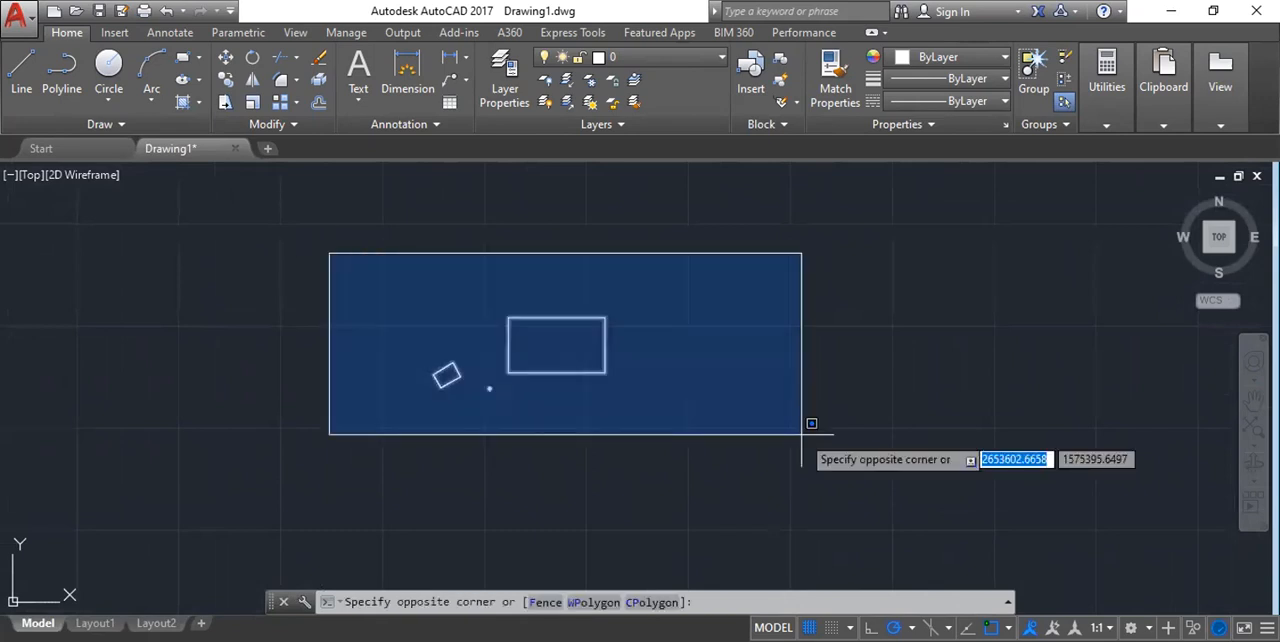
{"action": "left_click", "coordinate": [801, 433]}
{"action": "key", "text": "Delete"}
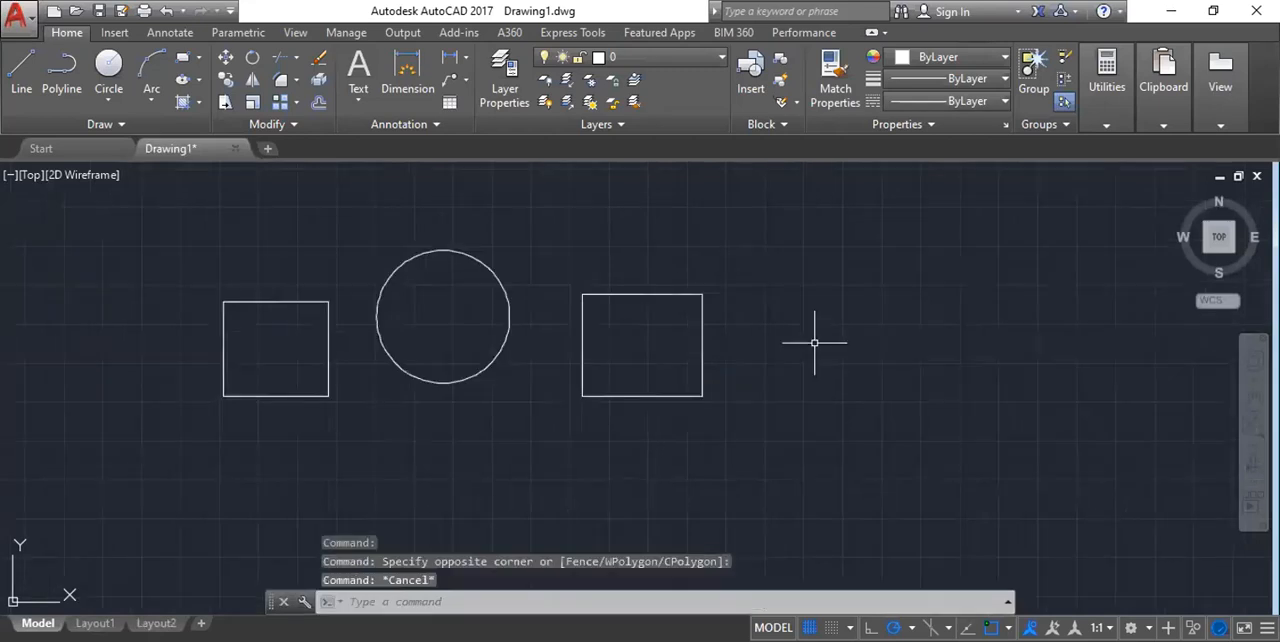
Undo the most recent drawing operations and redo the rectangle beside the circle.
{"action": "key", "text": "ctrl+z"}
{"action": "key", "text": "ctrl+z"}
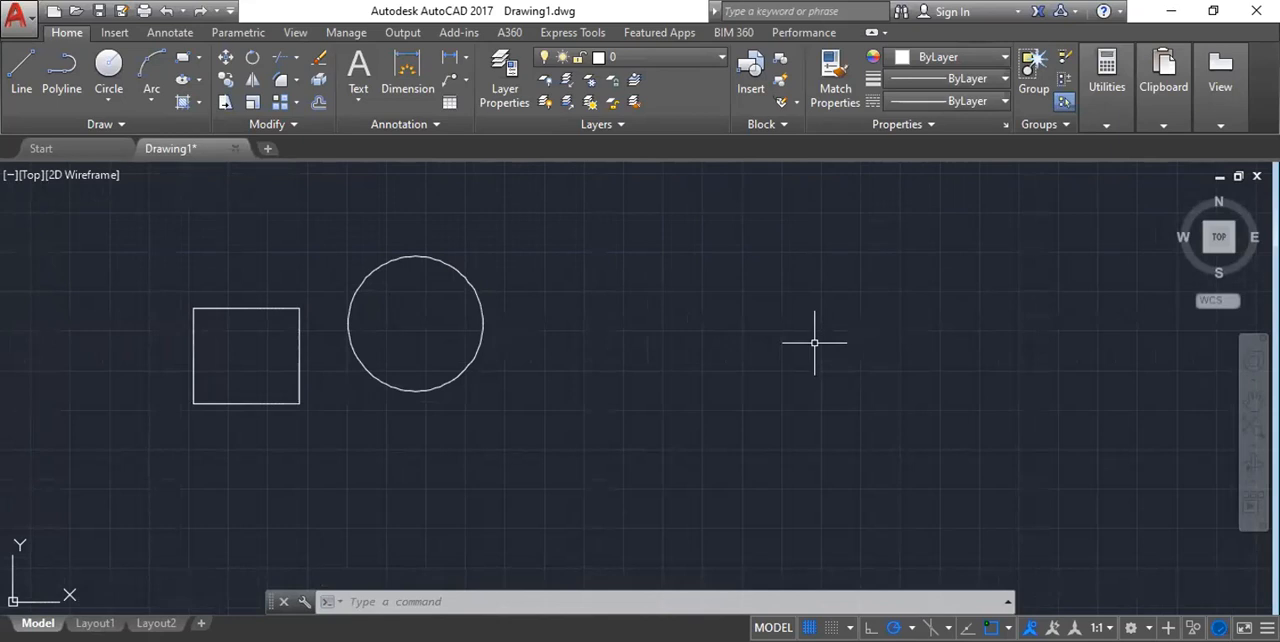
{"action": "key", "text": "ctrl+y"}
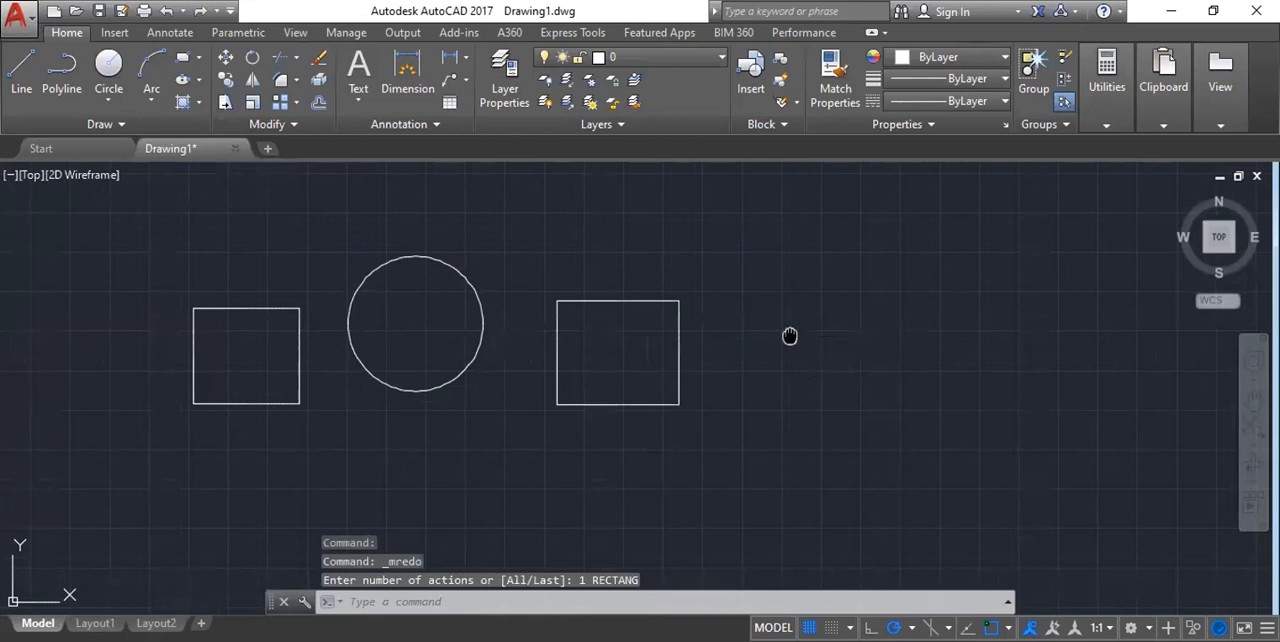
{"action": "middle_click_drag", "start_coordinate": [790, 336], "coordinate": [757, 346]}
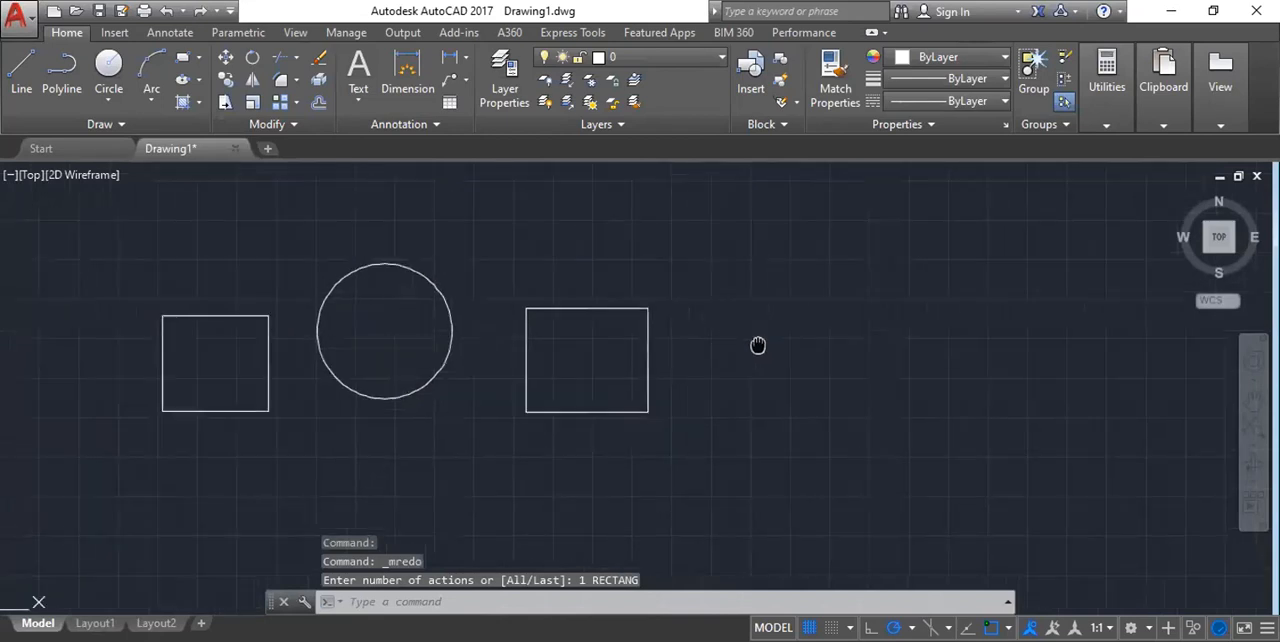
{"action": "scroll", "coordinate": [671, 346], "scroll_direction": "up", "scroll_amount": 4}
{"action": "scroll", "coordinate": [651, 345], "scroll_direction": "down", "scroll_amount": 4}
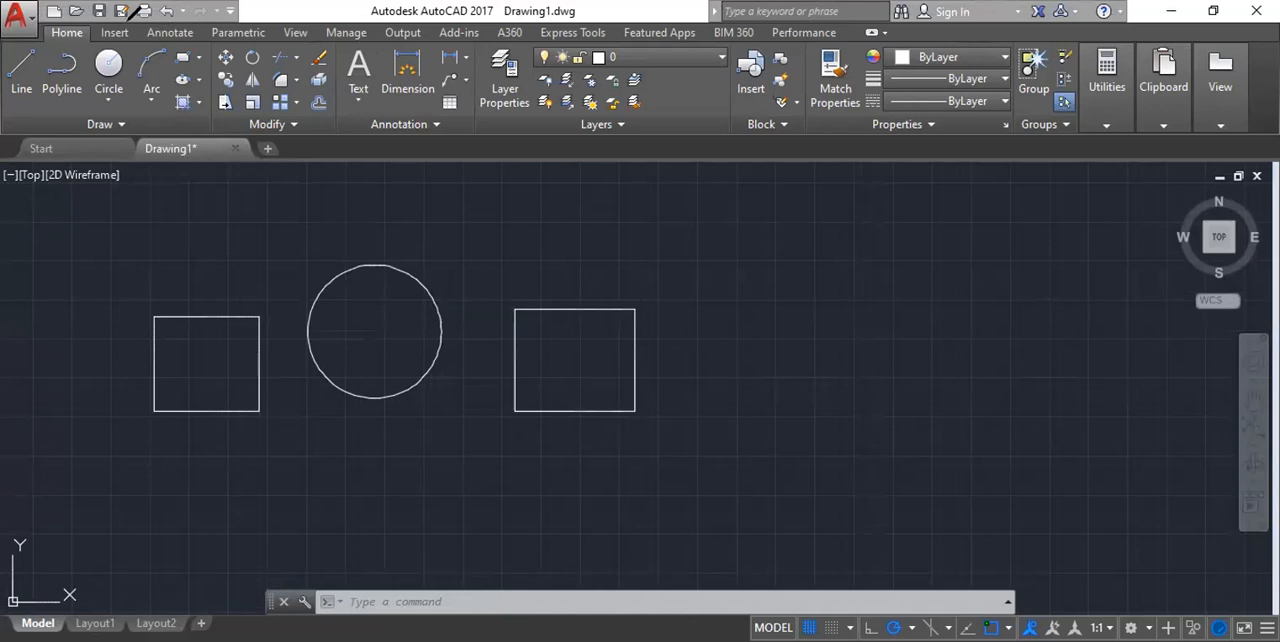
{"action": "left_click_drag", "start_coordinate": [128, 20], "coordinate": [236, 12]}
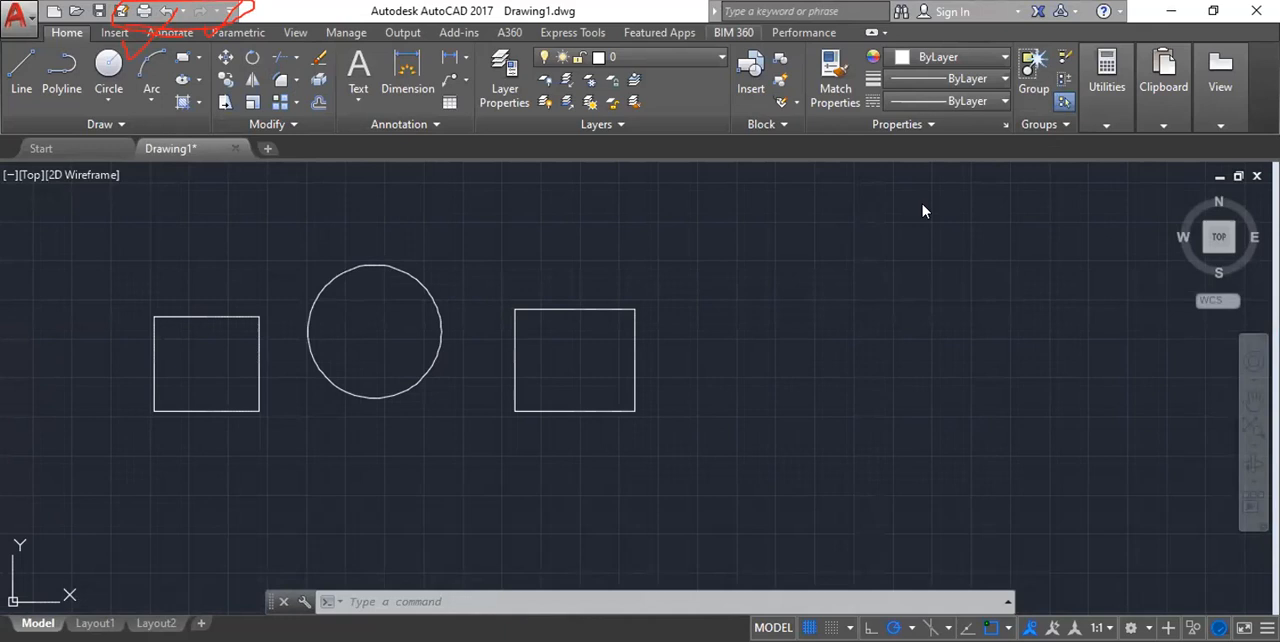
Undo the rectangle beside the circle and the circle itself, and redo only the circle.
{"action": "left_click", "coordinate": [166, 12]}
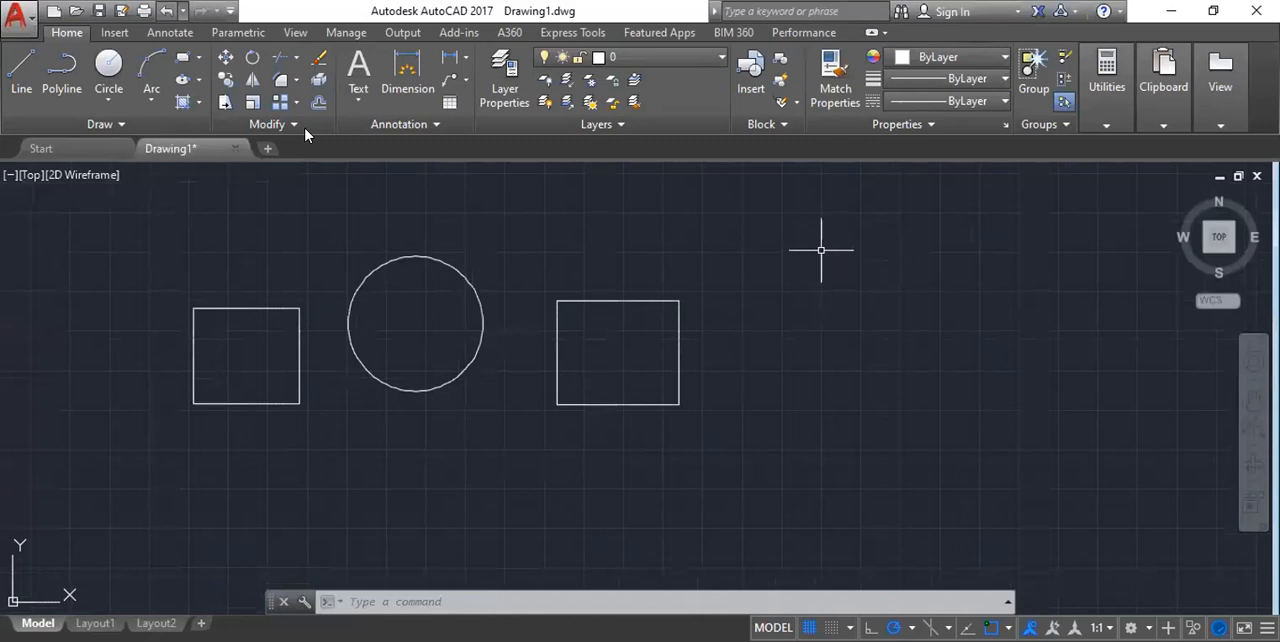
{"action": "key", "text": "ctrl+z"}
{"action": "key", "text": "ctrl+z"}
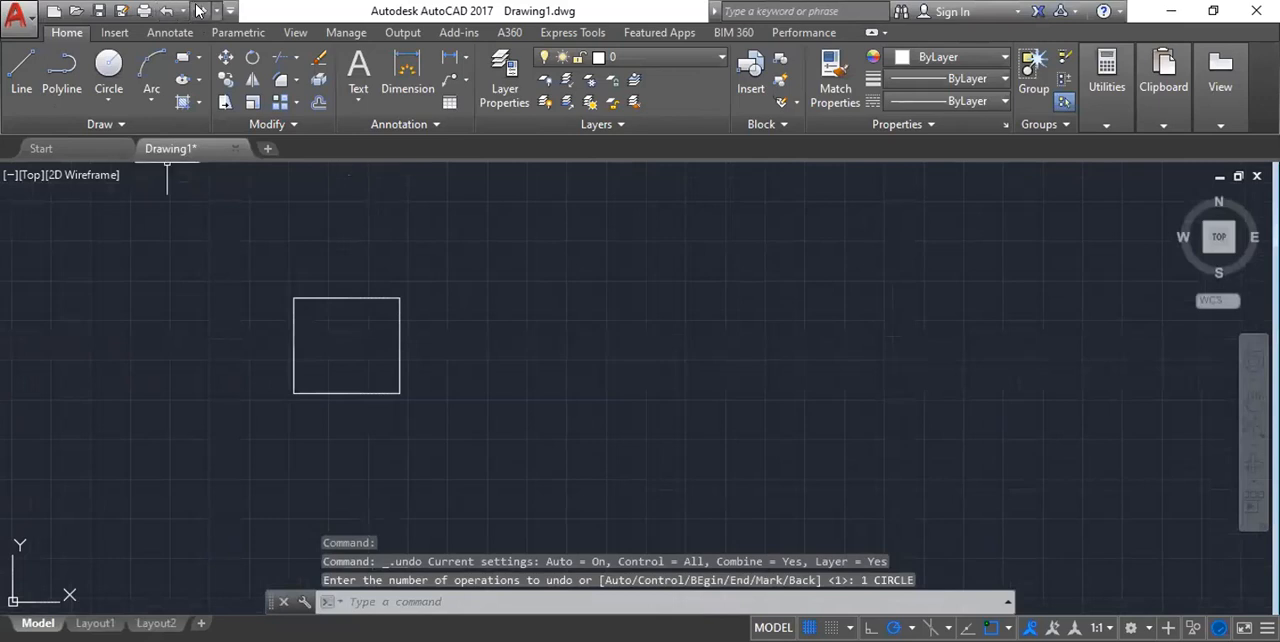
{"action": "left_click", "coordinate": [200, 11]}
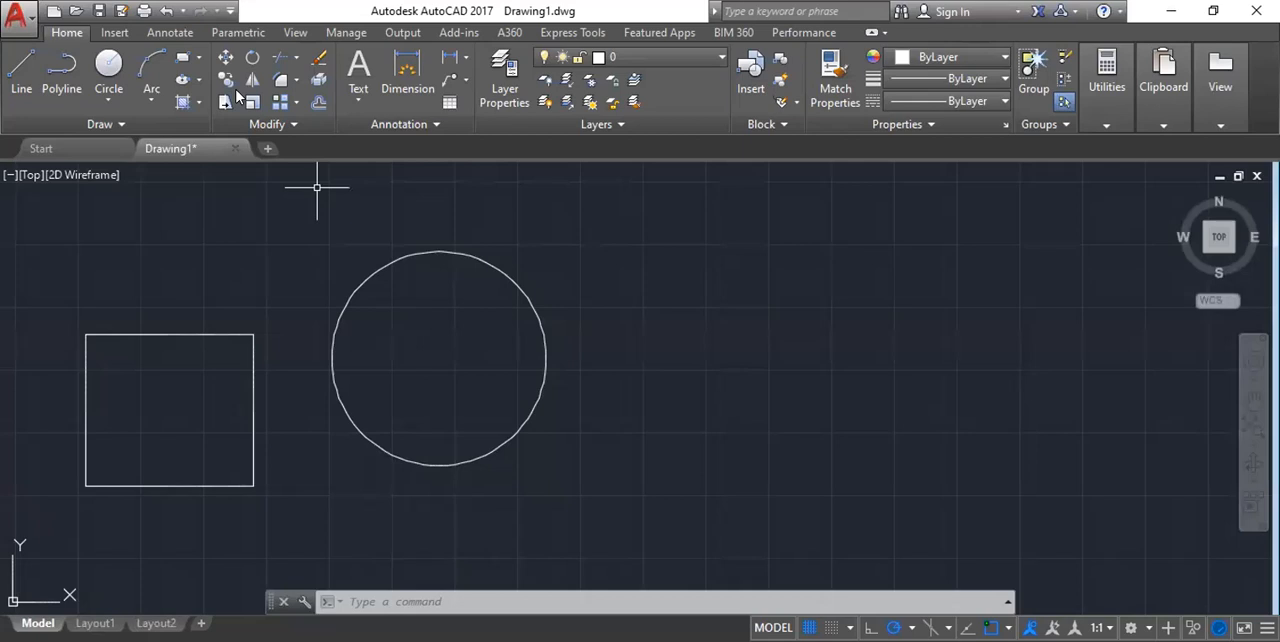
Erase the rectangle and the circle together with one selection window.
{"action": "scroll", "coordinate": [533, 313], "scroll_direction": "down", "scroll_amount": 2}
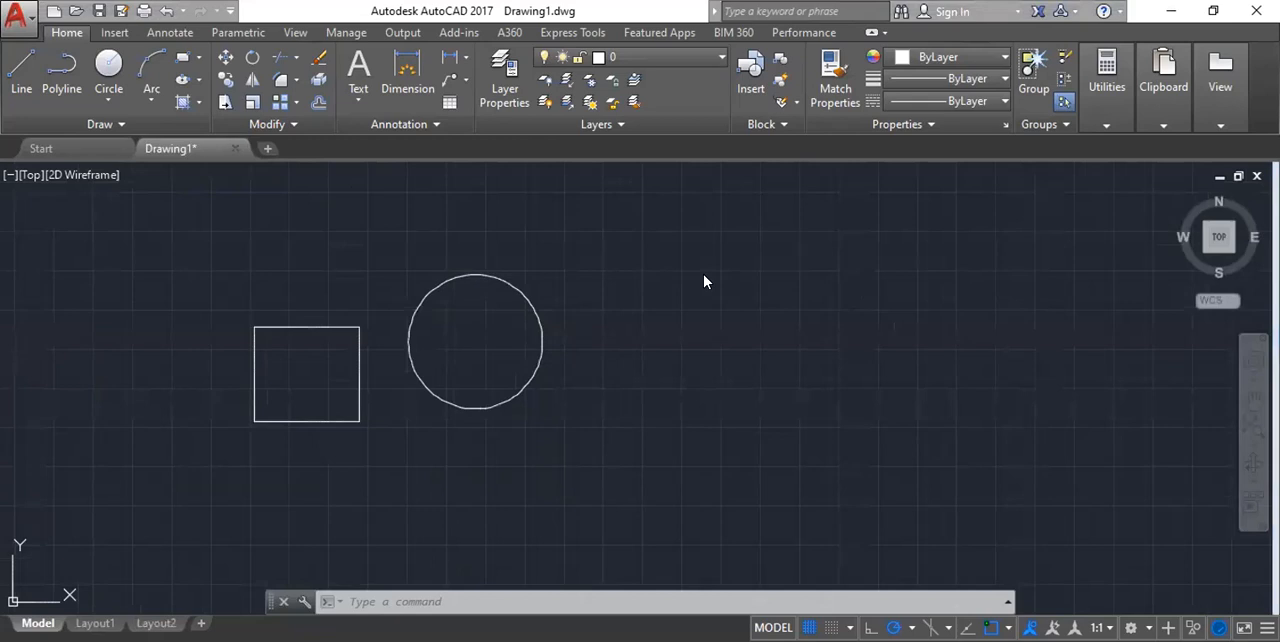
{"action": "scroll", "coordinate": [486, 266], "scroll_direction": "down", "scroll_amount": 2}
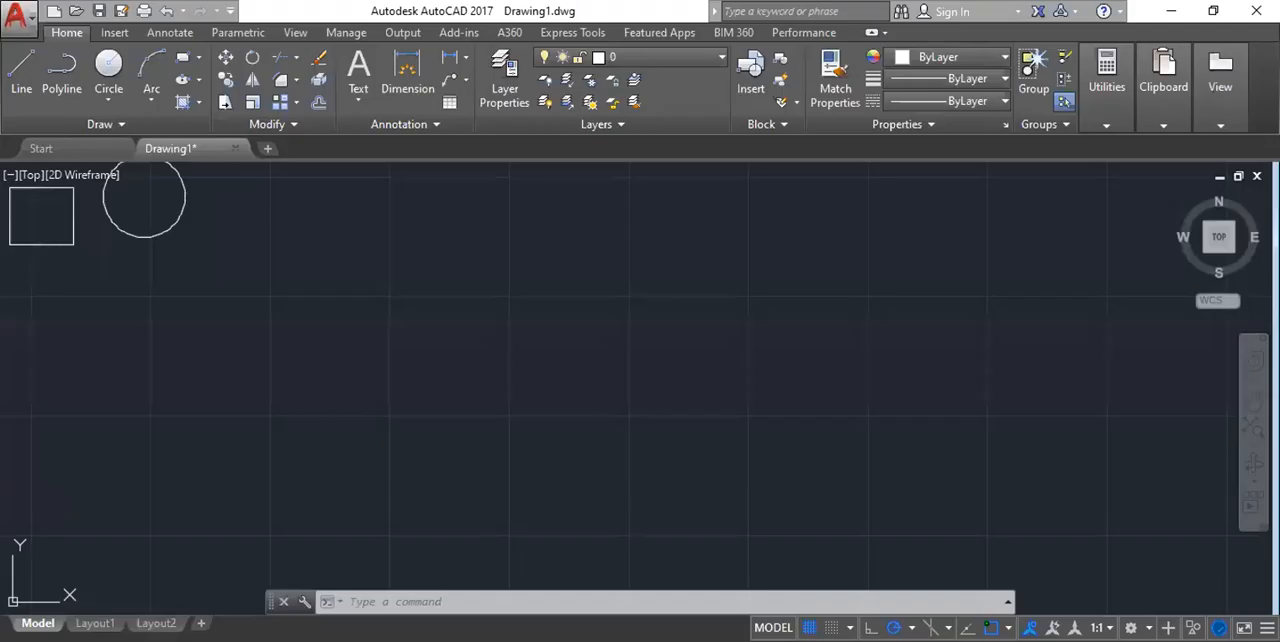
{"action": "scroll", "coordinate": [143, 259], "scroll_direction": "down", "scroll_amount": 2}
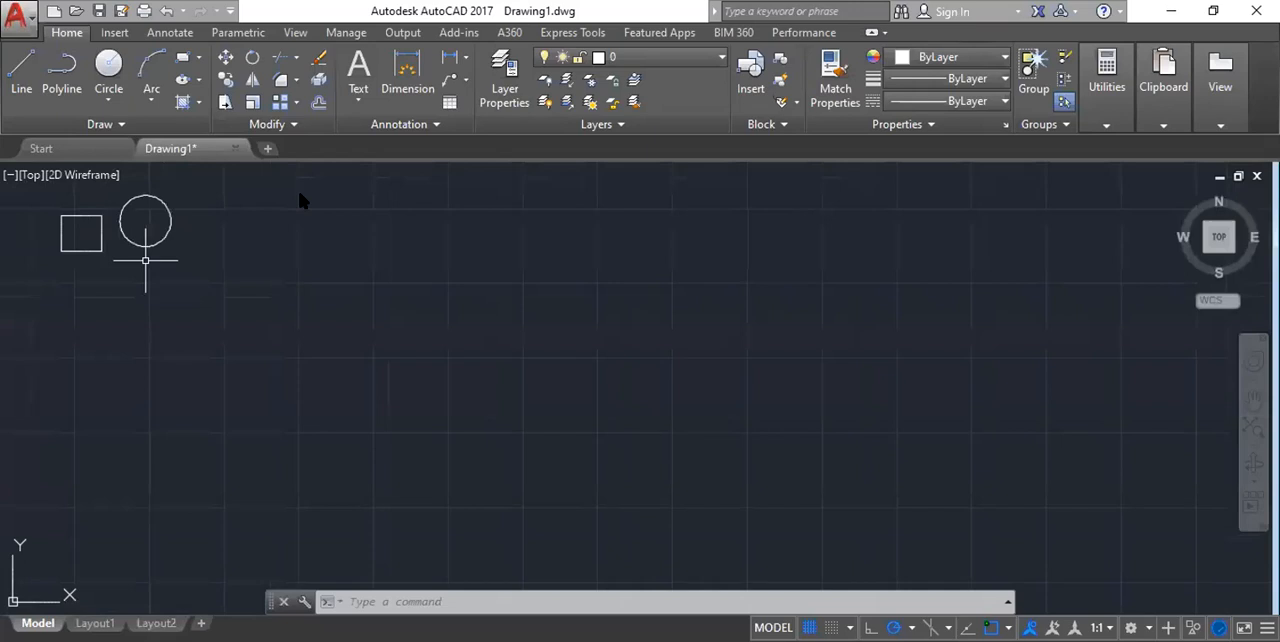
{"action": "scroll", "coordinate": [397, 318], "scroll_direction": "down", "scroll_amount": 2}
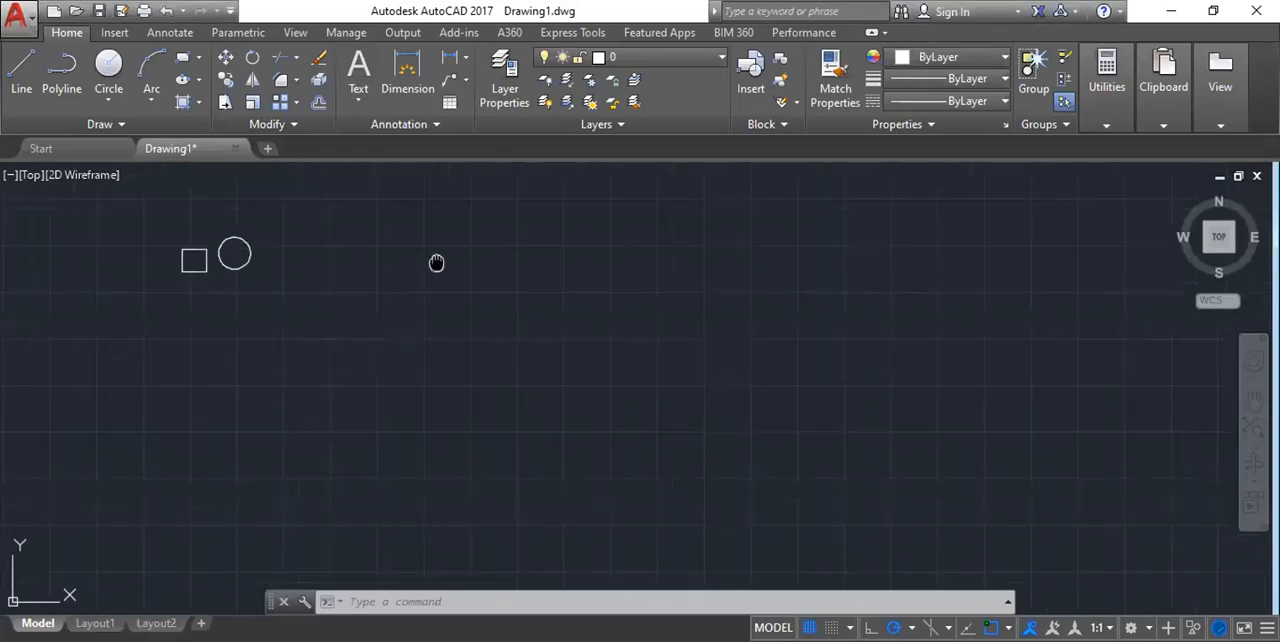
{"action": "scroll", "coordinate": [250, 207], "scroll_direction": "up", "scroll_amount": 3}
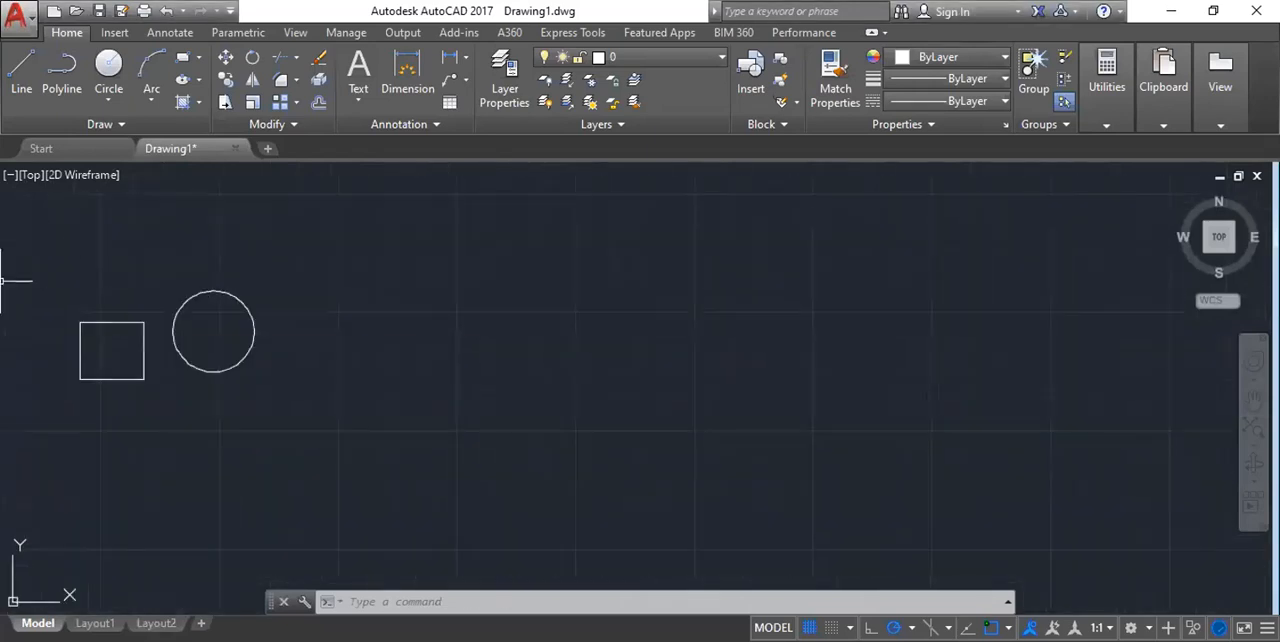
{"action": "left_click", "coordinate": [45, 256]}
{"action": "left_click", "coordinate": [413, 430]}
{"action": "key", "text": "Delete"}
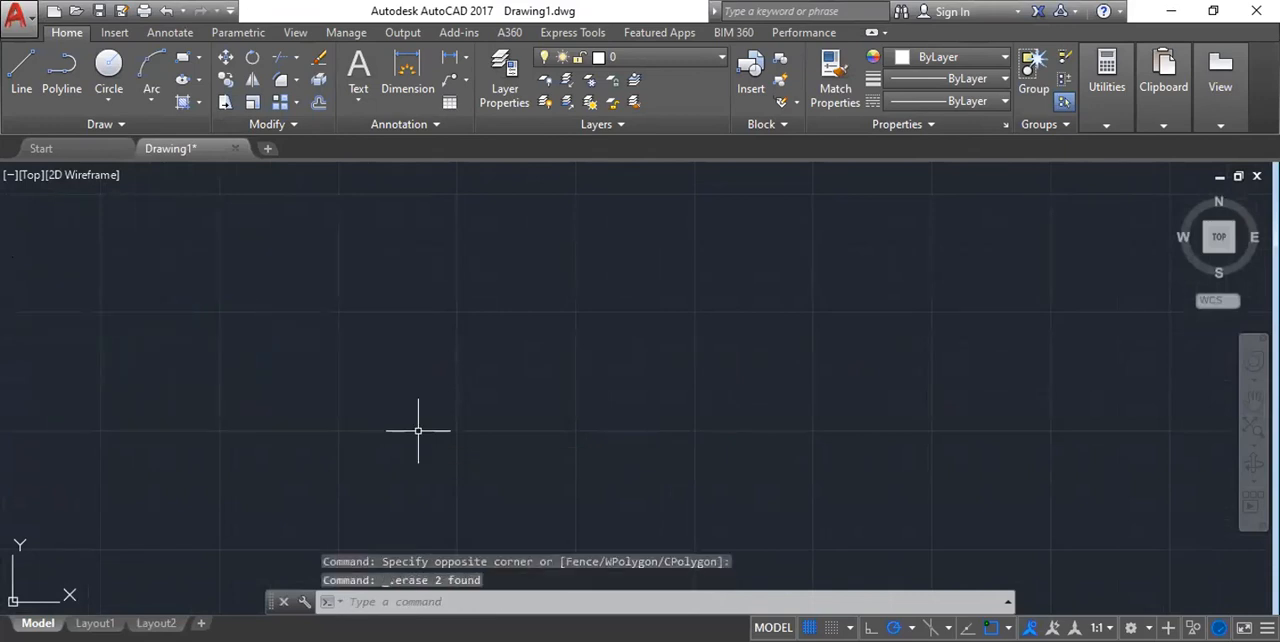
Find the leftover small rectangle near the drawing origin and erase it.
{"action": "scroll", "coordinate": [494, 300], "scroll_direction": "up", "scroll_amount": 1}
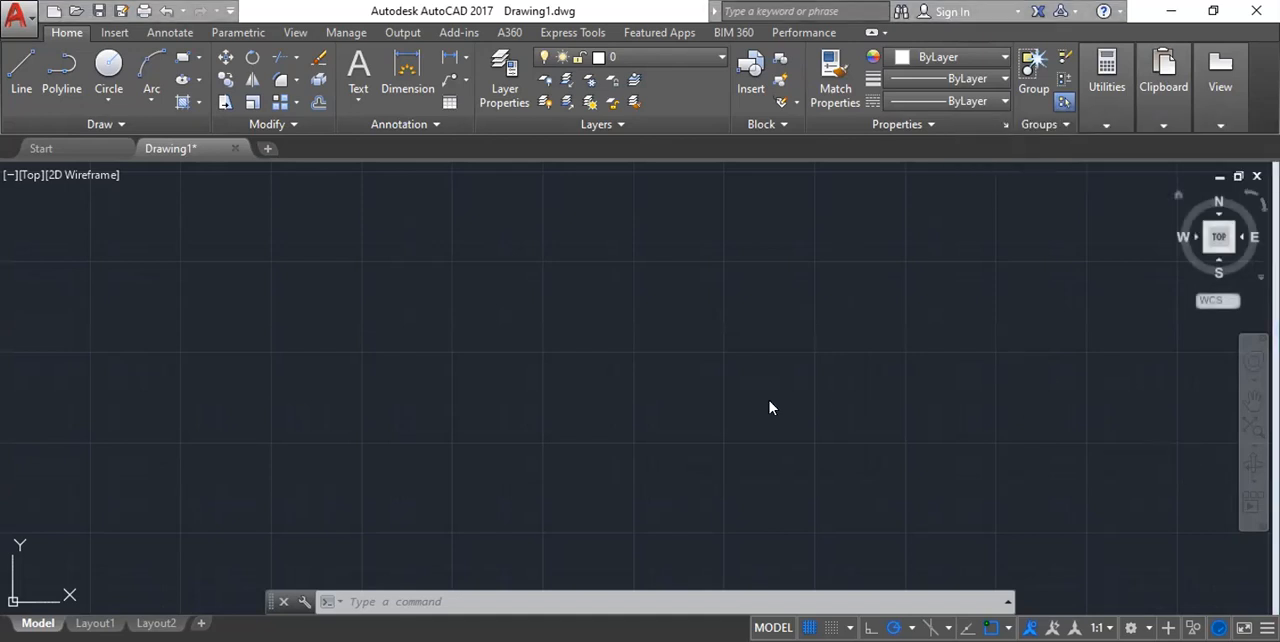
{"action": "scroll", "coordinate": [397, 364], "scroll_direction": "down", "scroll_amount": 2}
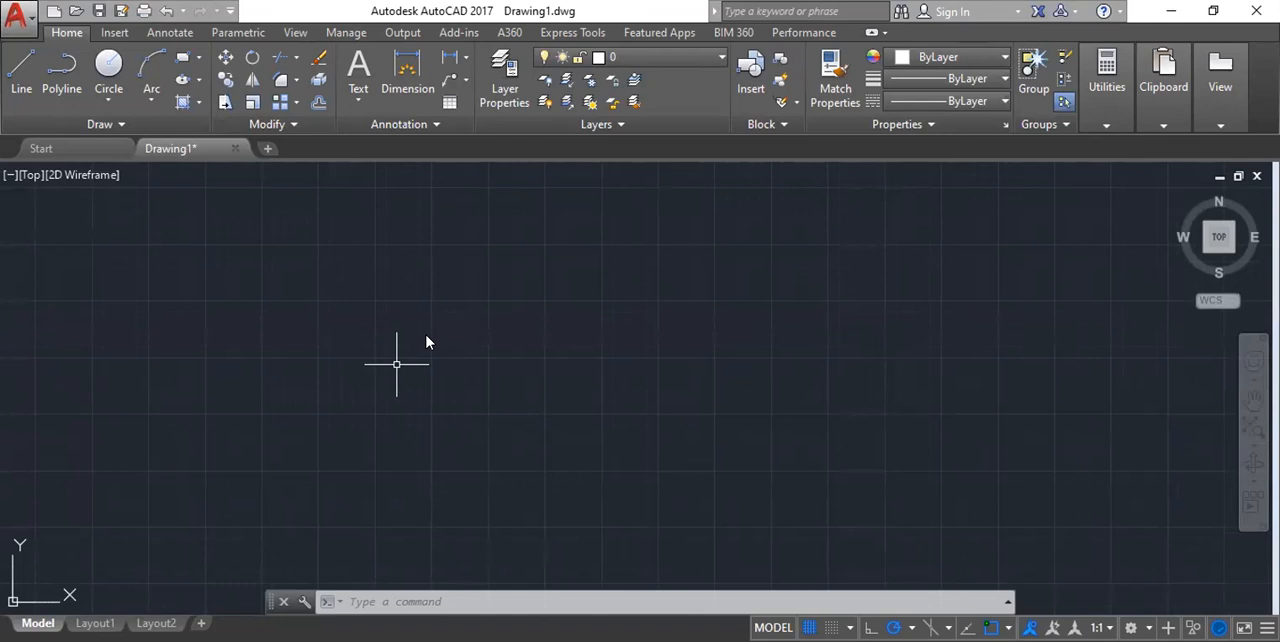
{"action": "scroll", "coordinate": [366, 400], "scroll_direction": "down", "scroll_amount": 4}
{"action": "scroll", "coordinate": [635, 314], "scroll_direction": "up", "scroll_amount": 2}
{"action": "scroll", "coordinate": [434, 340], "scroll_direction": "down", "scroll_amount": 8}
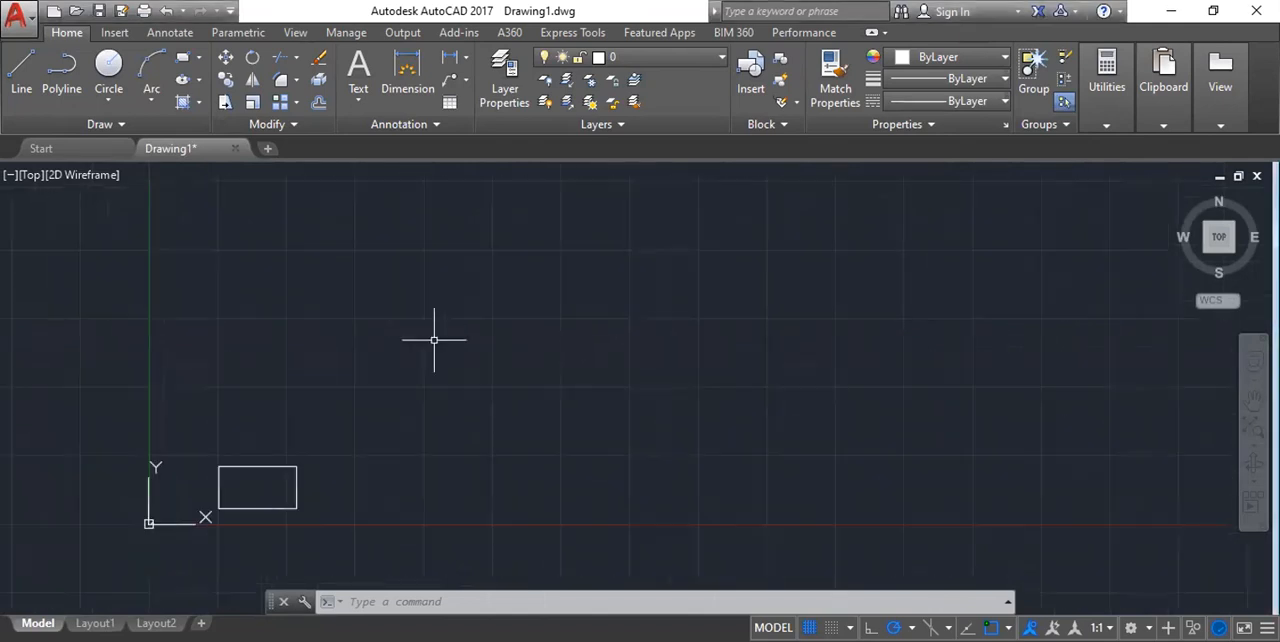
{"action": "scroll", "coordinate": [404, 357], "scroll_direction": "up", "scroll_amount": 4}
{"action": "left_click", "coordinate": [304, 354]}
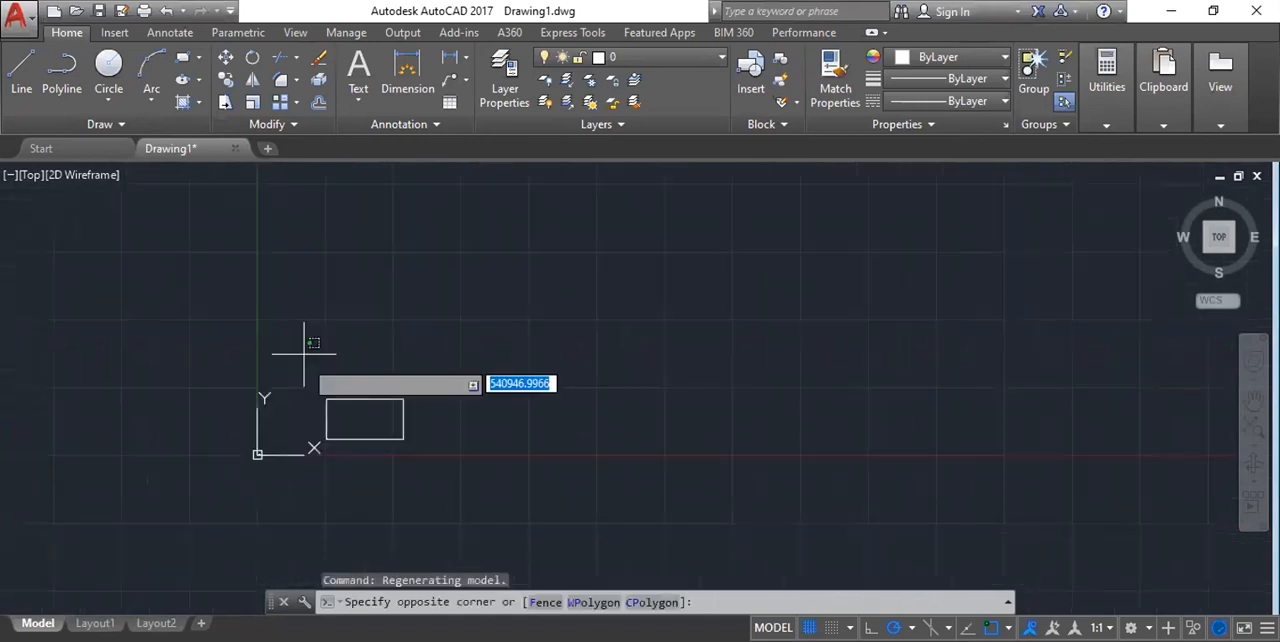
{"action": "left_click", "coordinate": [470, 469]}
{"action": "key", "text": "Delete"}
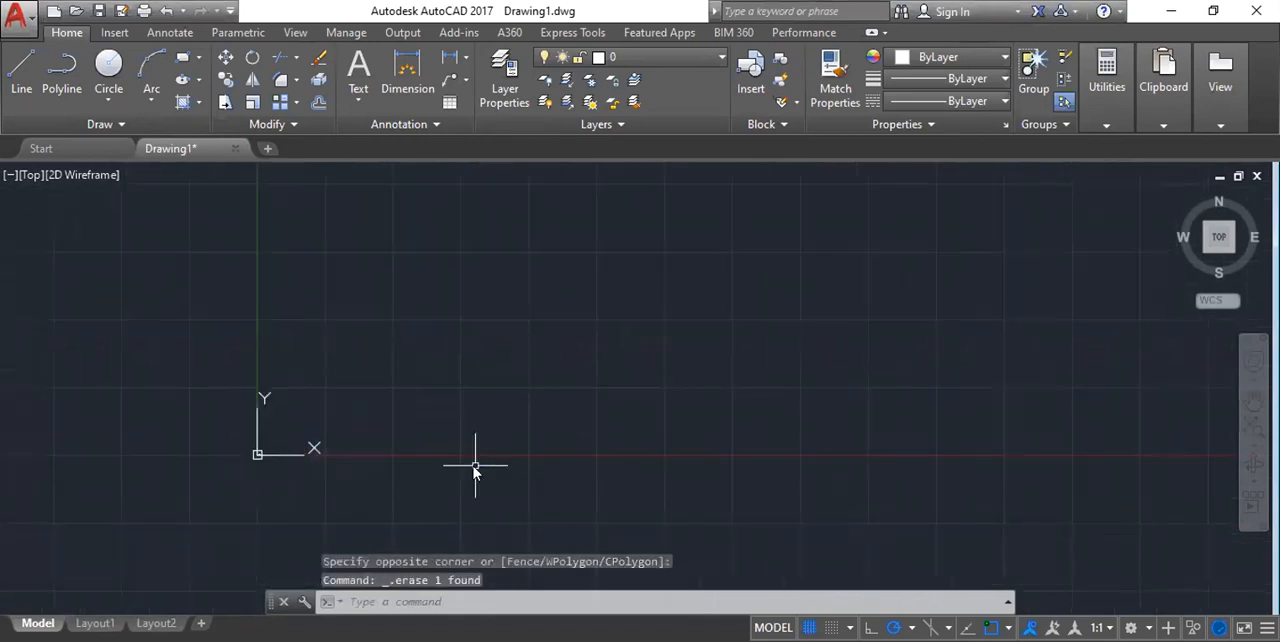
Draw a large freehand circle with a radius of about 1731435 units beside the drawing origin.
{"action": "type", "text": "c"}
{"action": "key", "text": "Return"}
{"action": "middle_click_drag", "start_coordinate": [493, 320], "coordinate": [409, 477]}
{"action": "left_click", "coordinate": [551, 366]}
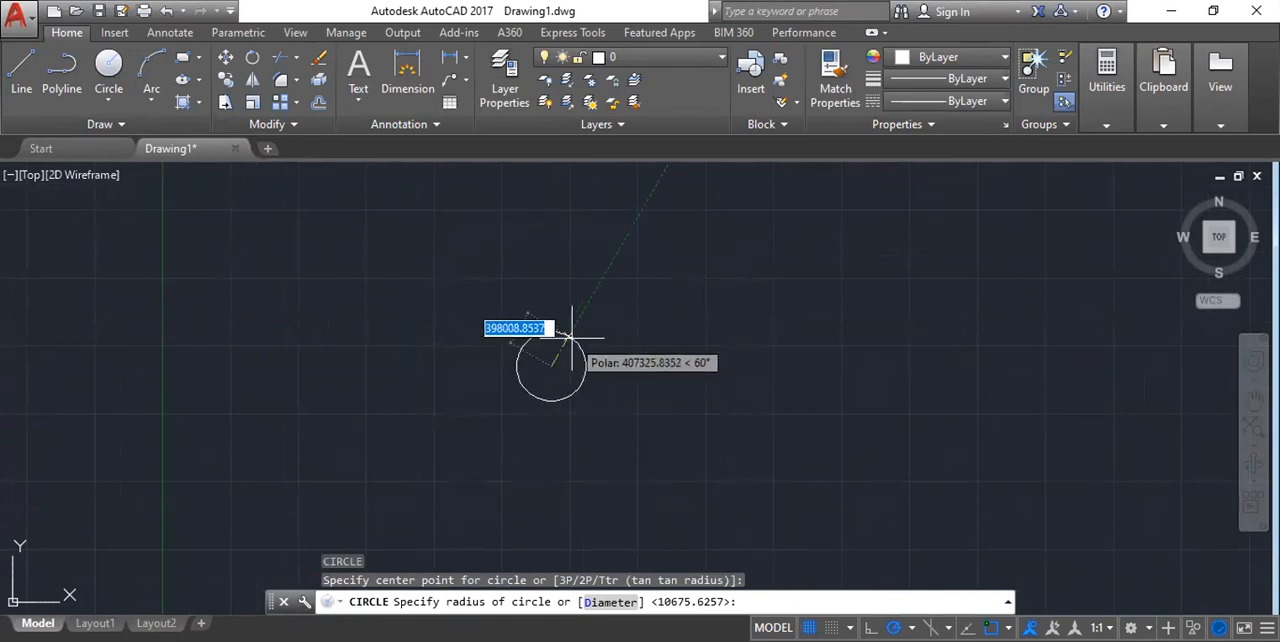
{"action": "left_click", "coordinate": [675, 450]}
{"action": "scroll", "coordinate": [500, 312], "scroll_direction": "down", "scroll_amount": 2}
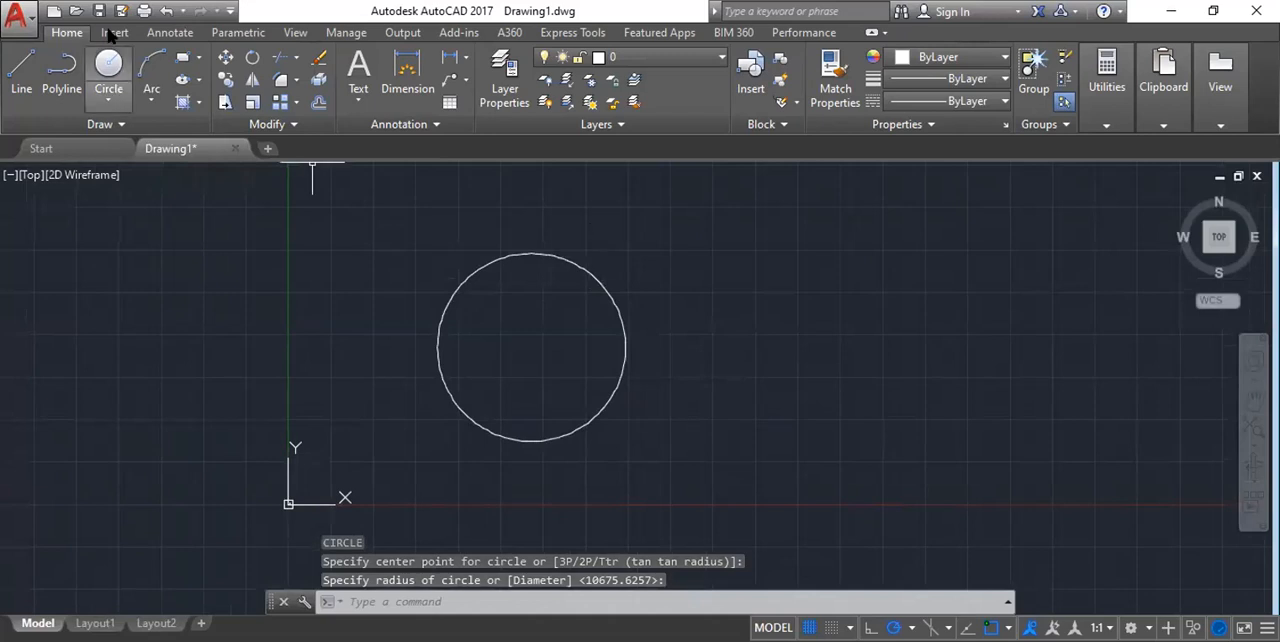
Draw a second circle away from the large one using the Center, Radius method with a radius of 30.
{"action": "left_click", "coordinate": [109, 101]}
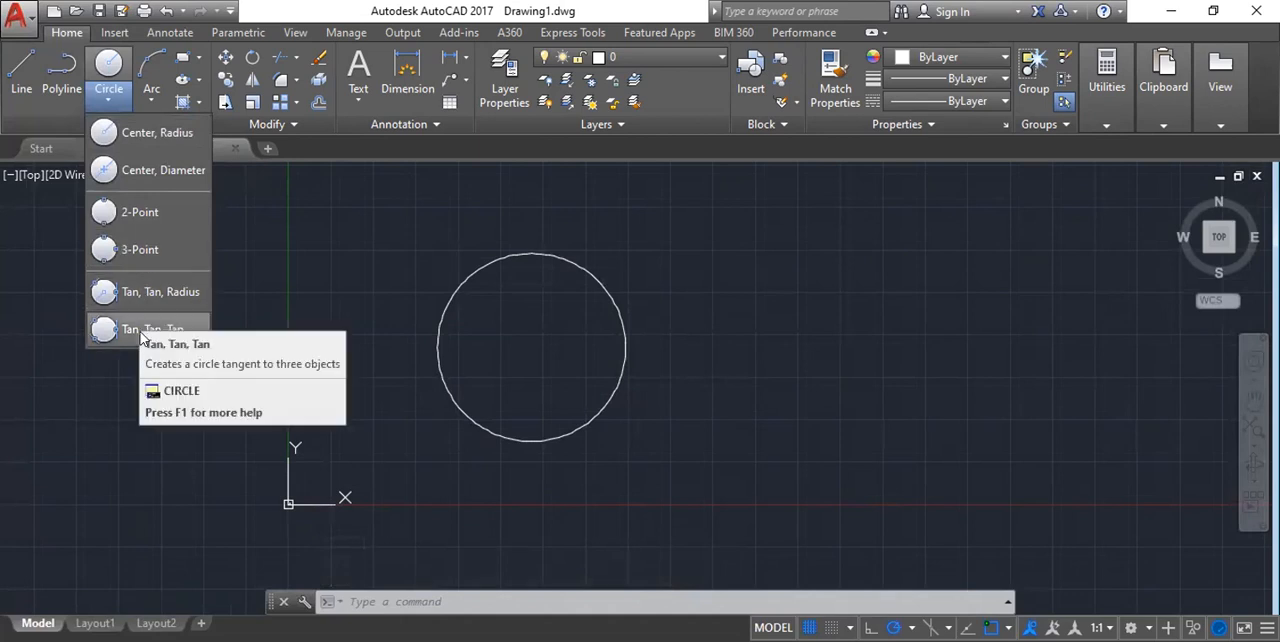
{"action": "scroll", "coordinate": [435, 243], "scroll_direction": "down", "scroll_amount": 4}
{"action": "scroll", "coordinate": [420, 205], "scroll_direction": "up", "scroll_amount": 4}
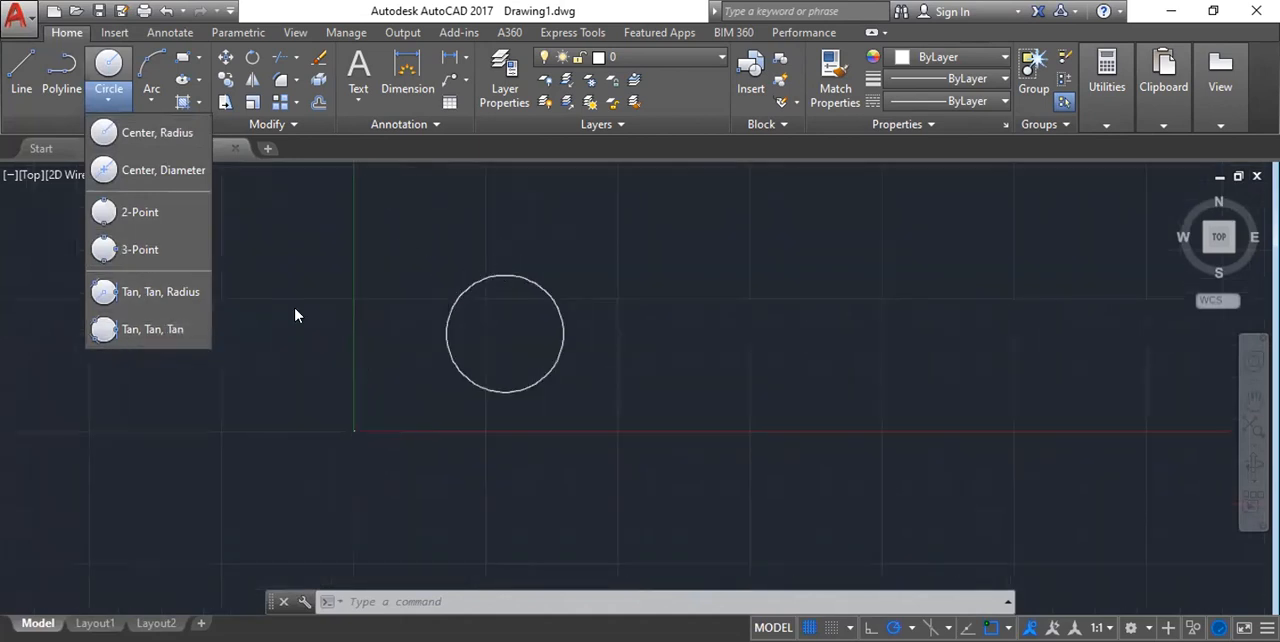
{"action": "left_click", "coordinate": [126, 140]}
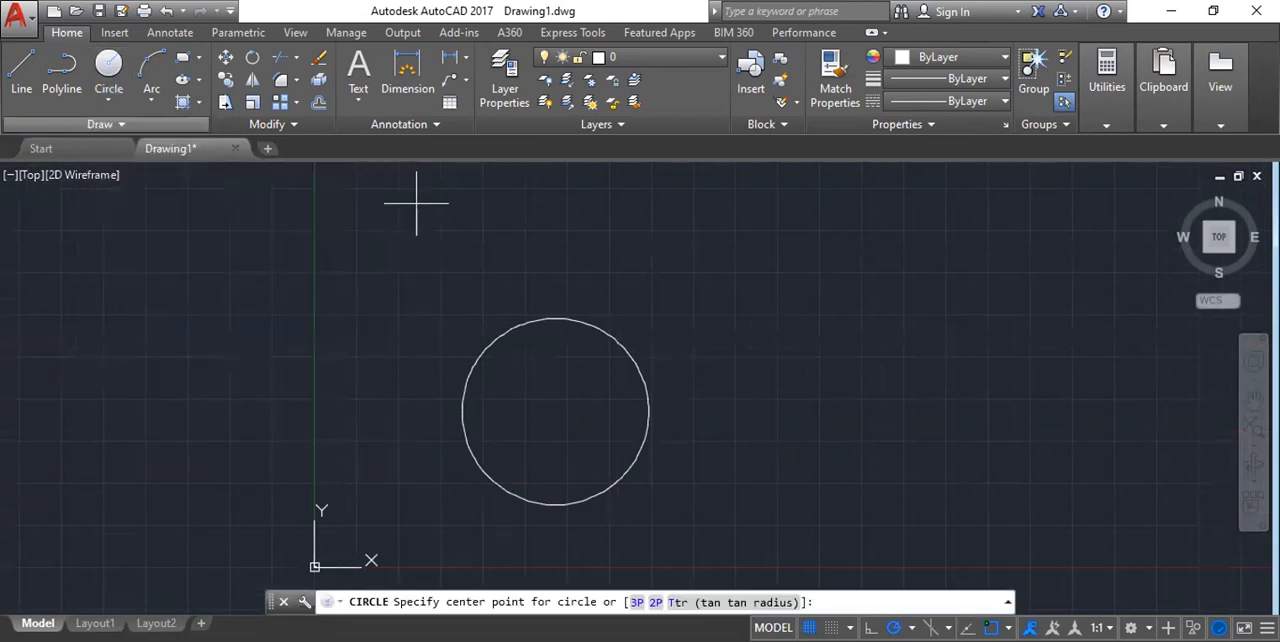
{"action": "scroll", "coordinate": [733, 345], "scroll_direction": "down", "scroll_amount": 2}
{"action": "mouse_move", "coordinate": [880, 286]}
{"action": "middle_mouse_down"}
{"action": "mouse_move", "coordinate": [717, 314]}
{"action": "mouse_move", "coordinate": [594, 316]}
{"action": "middle_mouse_up"}
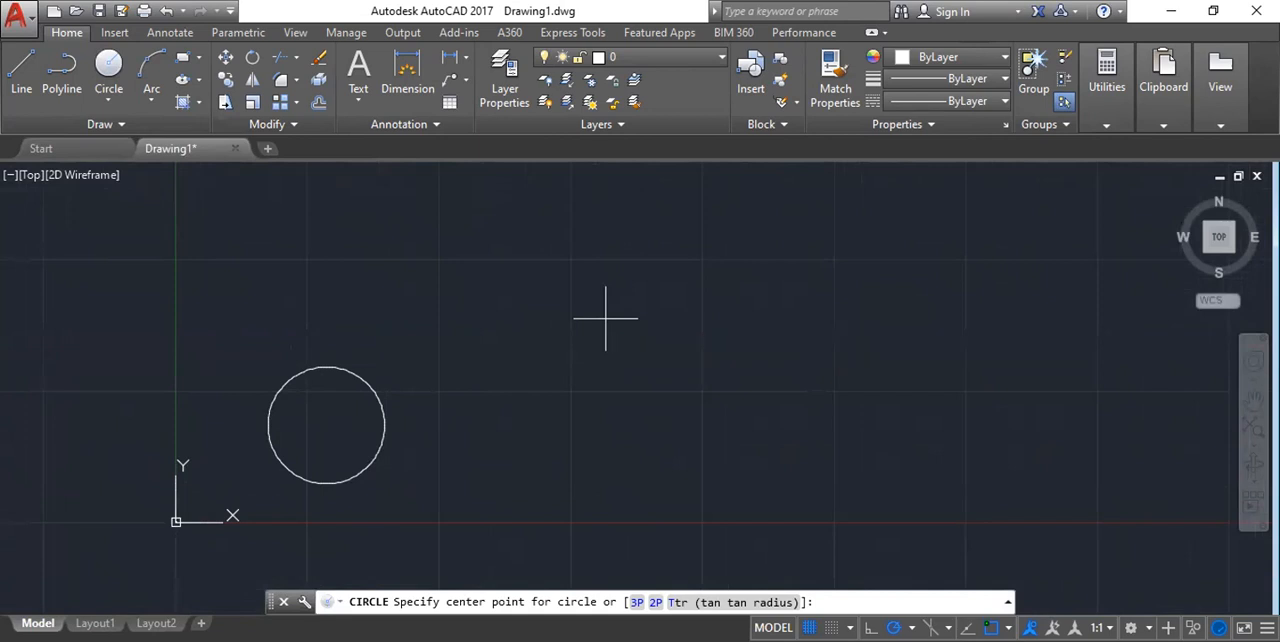
{"action": "left_click", "coordinate": [605, 319]}
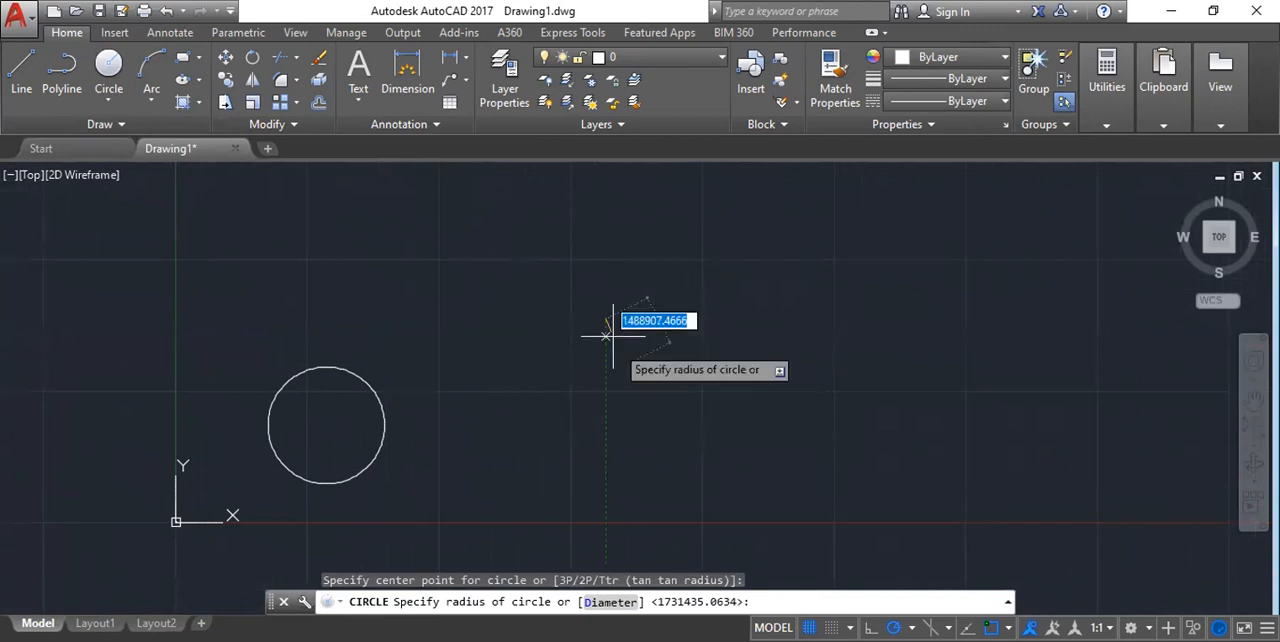
{"action": "type", "text": "30"}
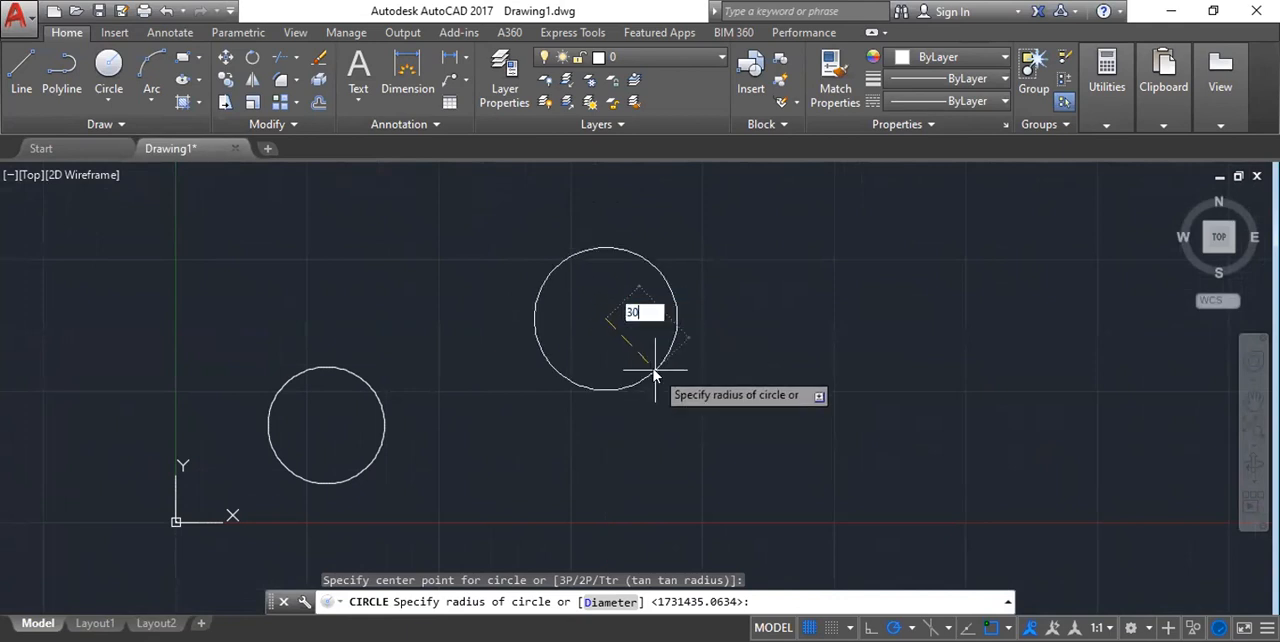
{"action": "key", "text": "Return"}
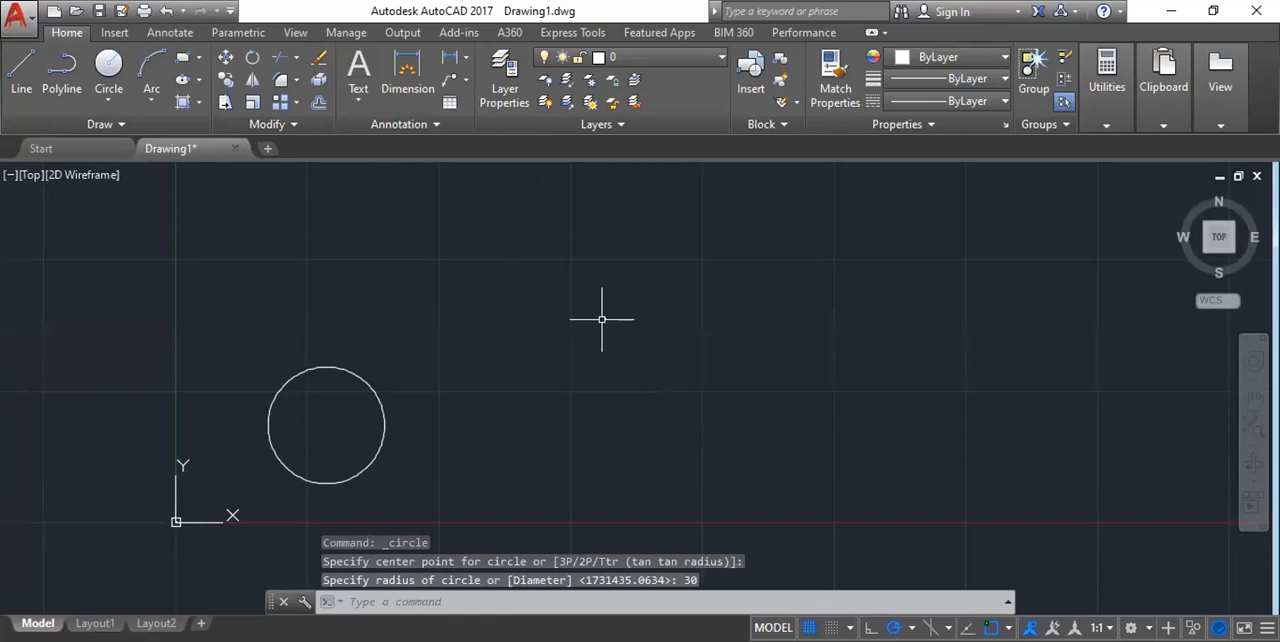
Locate the new radius 30 circle and examine its outline at close range.
{"action": "scroll", "coordinate": [601, 319], "scroll_direction": "up", "scroll_amount": 4}
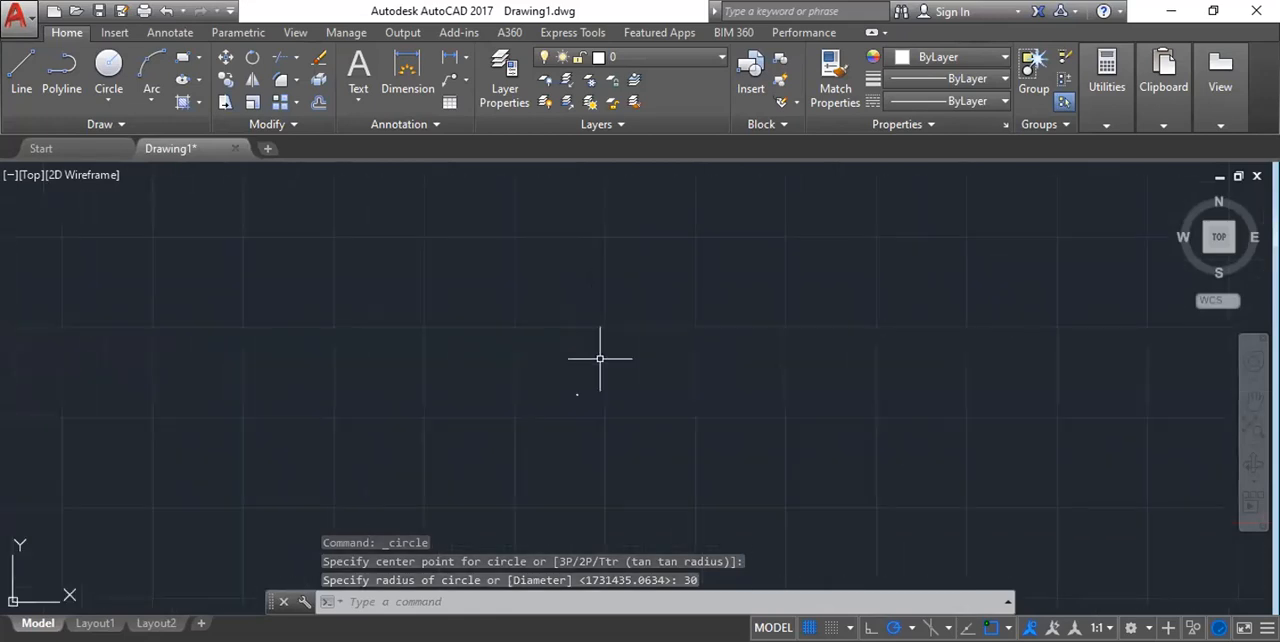
{"action": "scroll", "coordinate": [626, 350], "scroll_direction": "up", "scroll_amount": 2}
{"action": "scroll", "coordinate": [627, 342], "scroll_direction": "up", "scroll_amount": 6}
{"action": "scroll", "coordinate": [696, 332], "scroll_direction": "up", "scroll_amount": 10}
{"action": "middle_click_drag", "start_coordinate": [631, 266], "coordinate": [580, 449]}
{"action": "scroll", "coordinate": [550, 385], "scroll_direction": "down", "scroll_amount": 2}
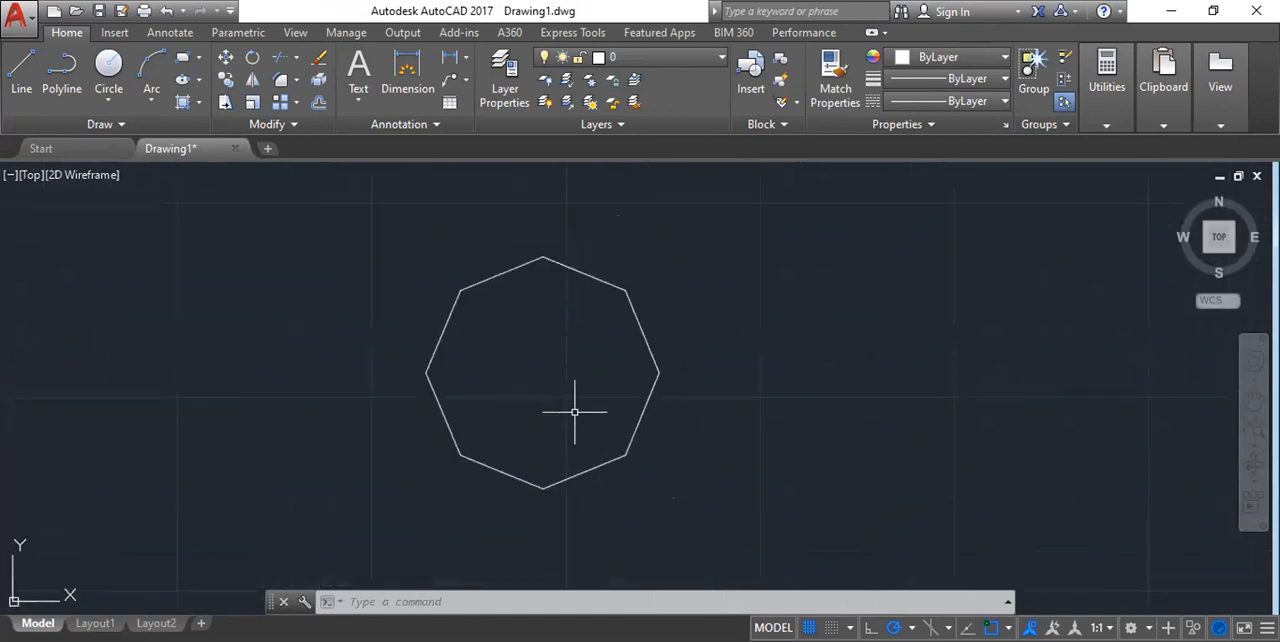
{"action": "scroll", "coordinate": [514, 257], "scroll_direction": "down", "scroll_amount": 2}
{"action": "scroll", "coordinate": [514, 257], "scroll_direction": "up", "scroll_amount": 4}
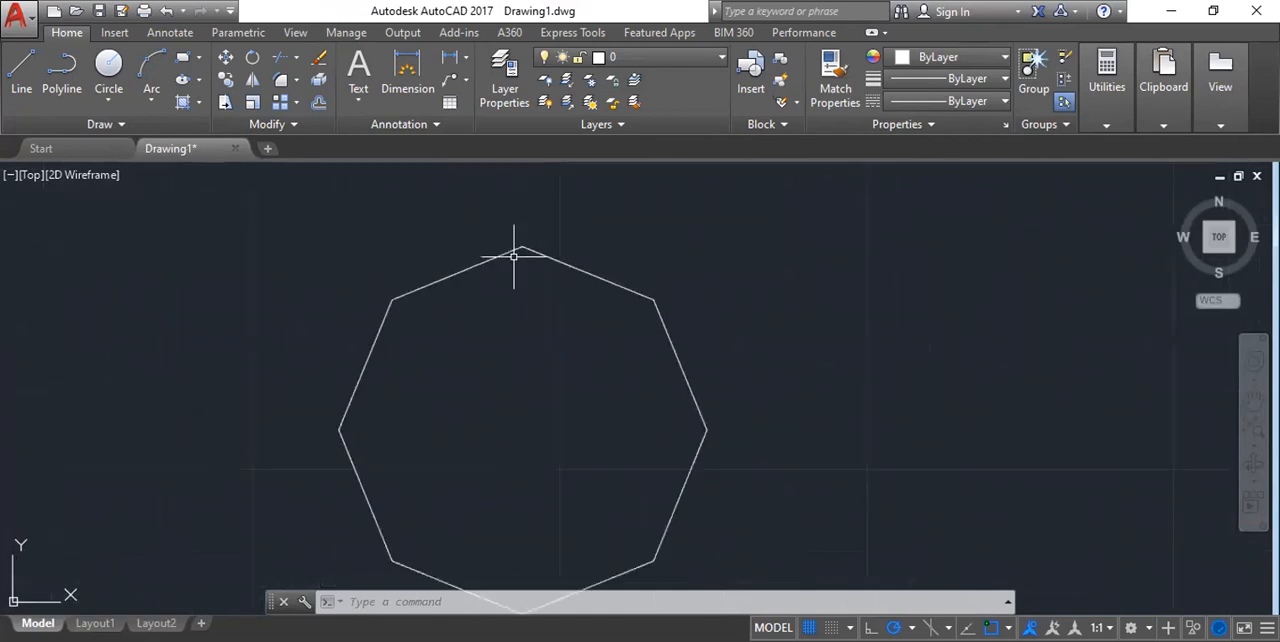
{"action": "scroll", "coordinate": [586, 323], "scroll_direction": "down", "scroll_amount": 4}
{"action": "scroll", "coordinate": [600, 272], "scroll_direction": "up", "scroll_amount": 6}
{"action": "scroll", "coordinate": [537, 294], "scroll_direction": "down", "scroll_amount": 2}
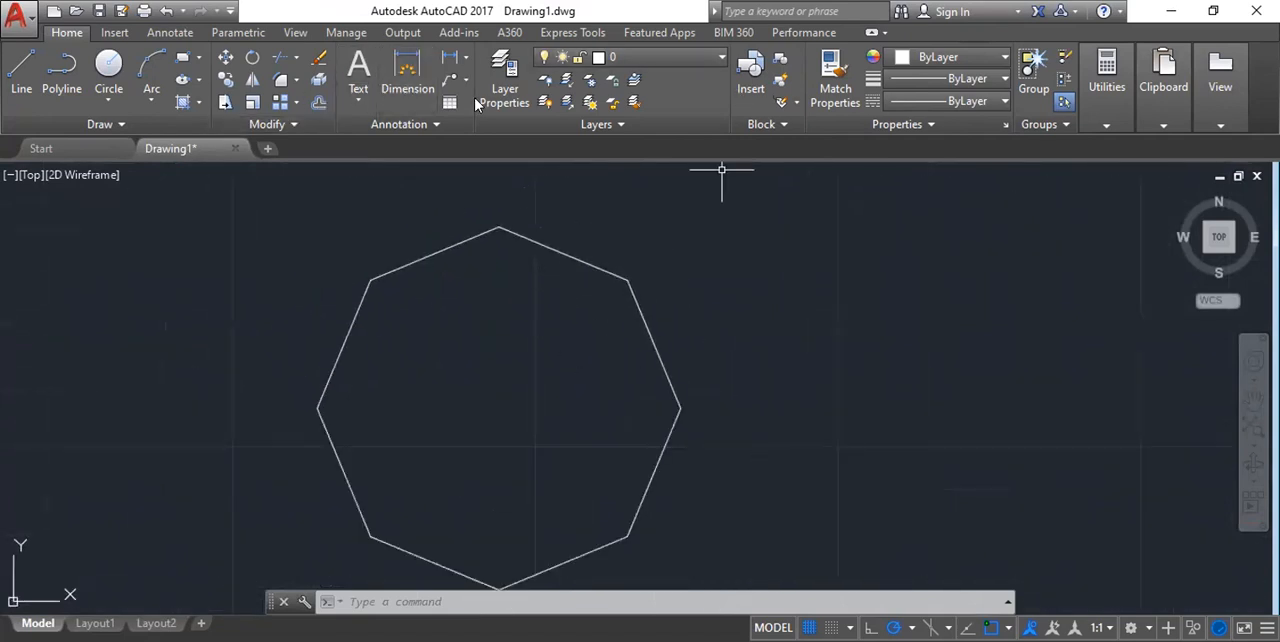
Add a radius dimension to the small circle, placing its dimension line inside the outline.
{"action": "left_click", "coordinate": [465, 57]}
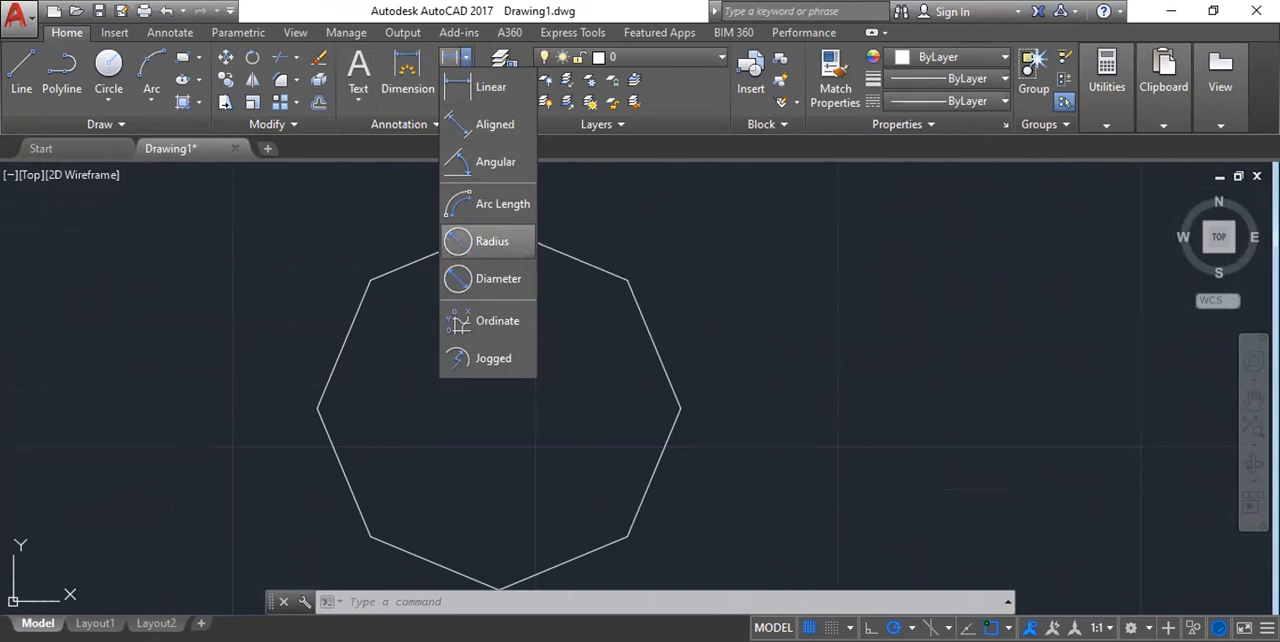
{"action": "left_click", "coordinate": [490, 241]}
{"action": "left_click", "coordinate": [455, 243]}
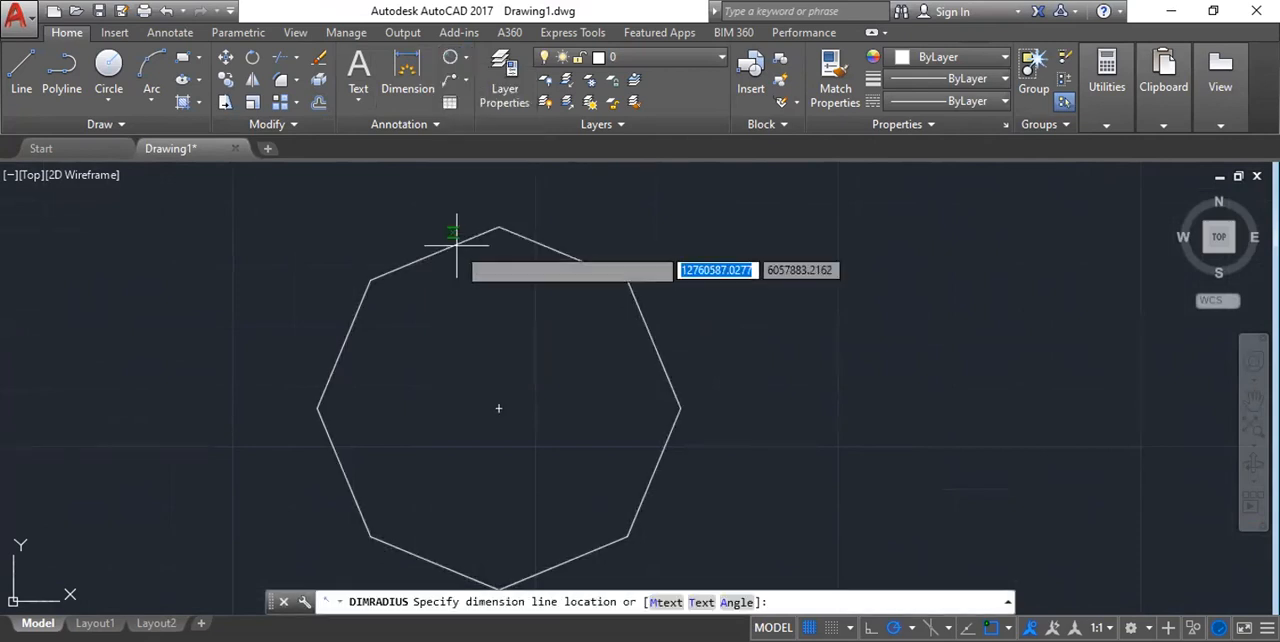
{"action": "scroll", "coordinate": [506, 408], "scroll_direction": "up", "scroll_amount": 4}
{"action": "left_click", "coordinate": [538, 395]}
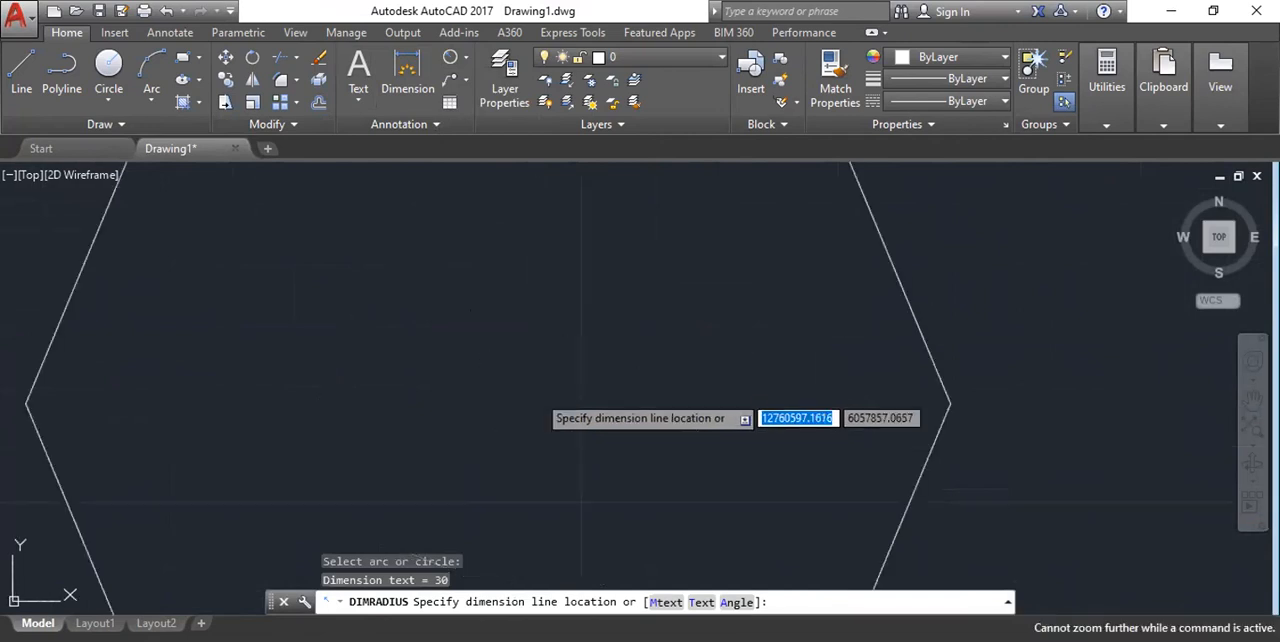
{"action": "scroll", "coordinate": [560, 279], "scroll_direction": "down", "scroll_amount": 2}
{"action": "scroll", "coordinate": [703, 326], "scroll_direction": "down", "scroll_amount": 3}
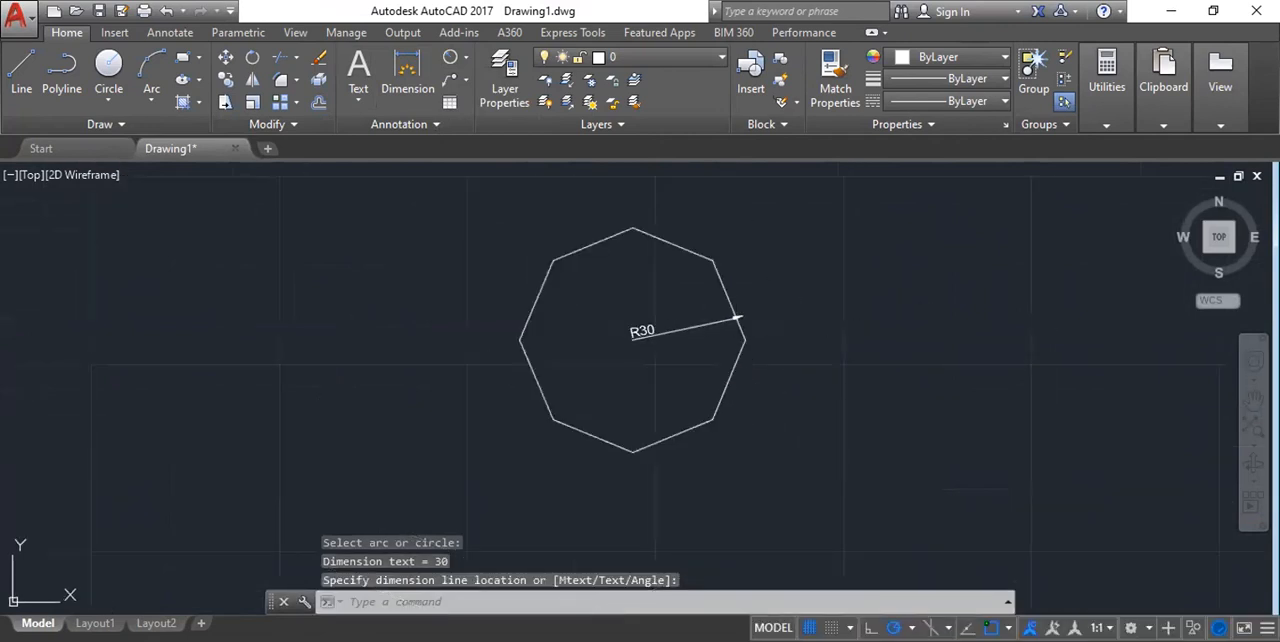
{"action": "scroll", "coordinate": [577, 334], "scroll_direction": "down", "scroll_amount": 5}
{"action": "scroll", "coordinate": [577, 334], "scroll_direction": "down", "scroll_amount": 8}
{"action": "scroll", "coordinate": [577, 335], "scroll_direction": "up", "scroll_amount": 3}
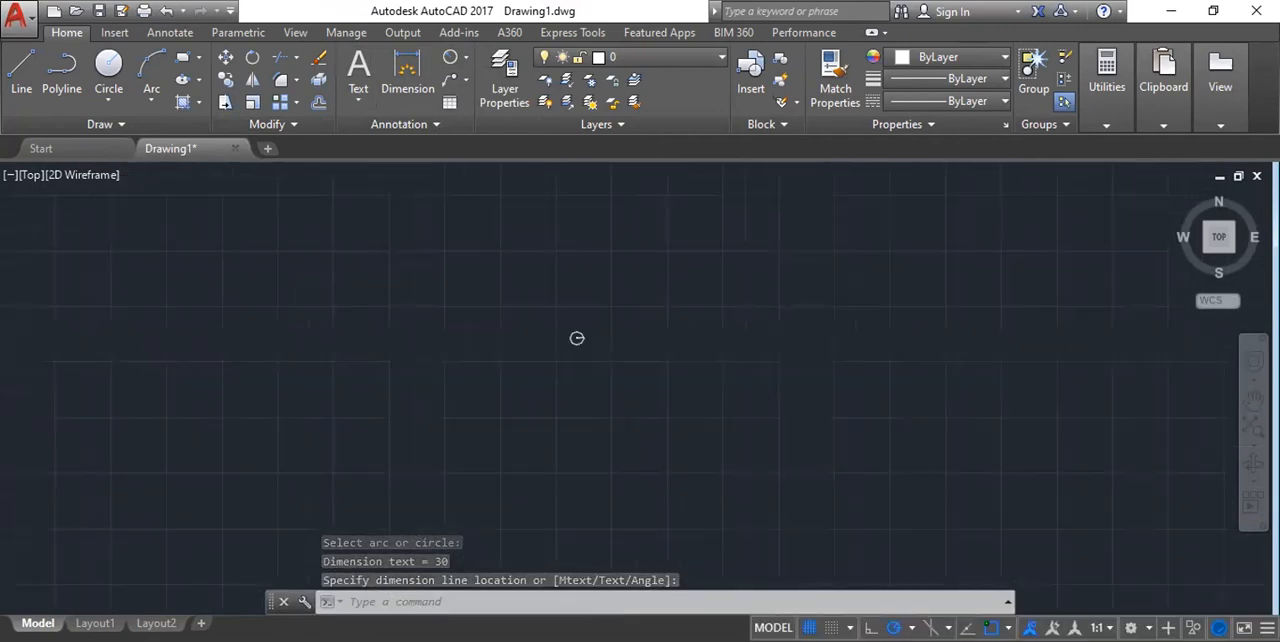
Erase the small radius 30 circle together with its radius dimension.
{"action": "left_click", "coordinate": [549, 290]}
{"action": "left_click", "coordinate": [641, 364]}
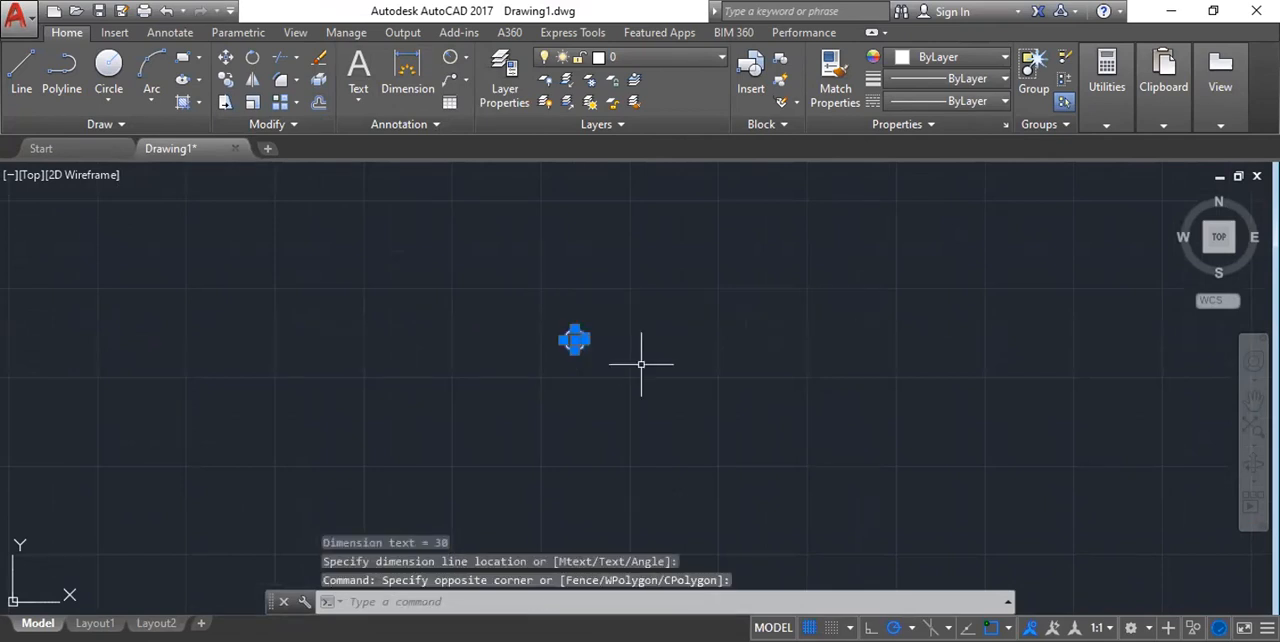
{"action": "key", "text": "Delete"}
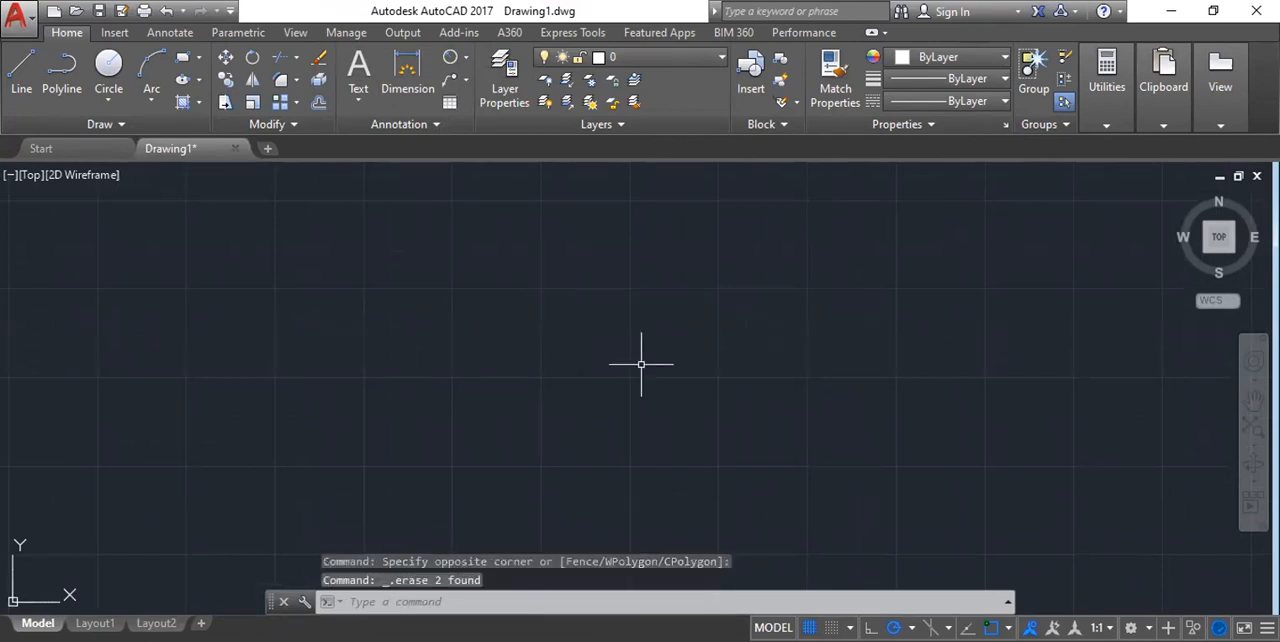
Draw a circle in the empty drawing area using the Center, Diameter method with a diameter of 60.
{"action": "left_click", "coordinate": [109, 99]}
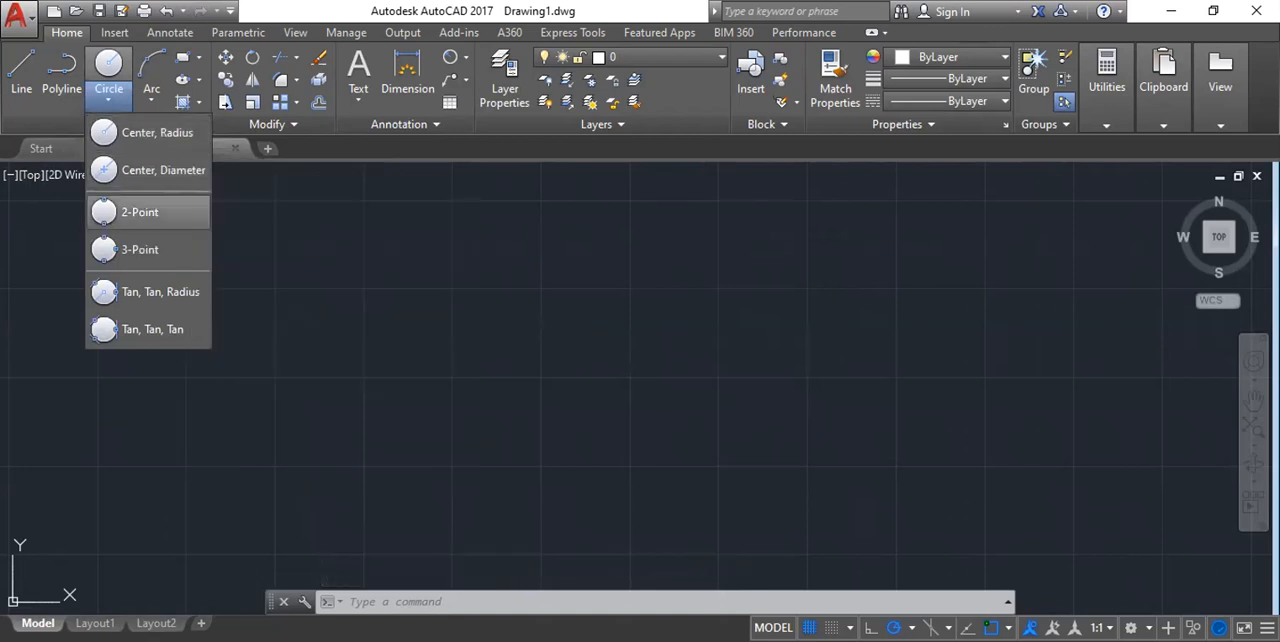
{"action": "left_click", "coordinate": [160, 170]}
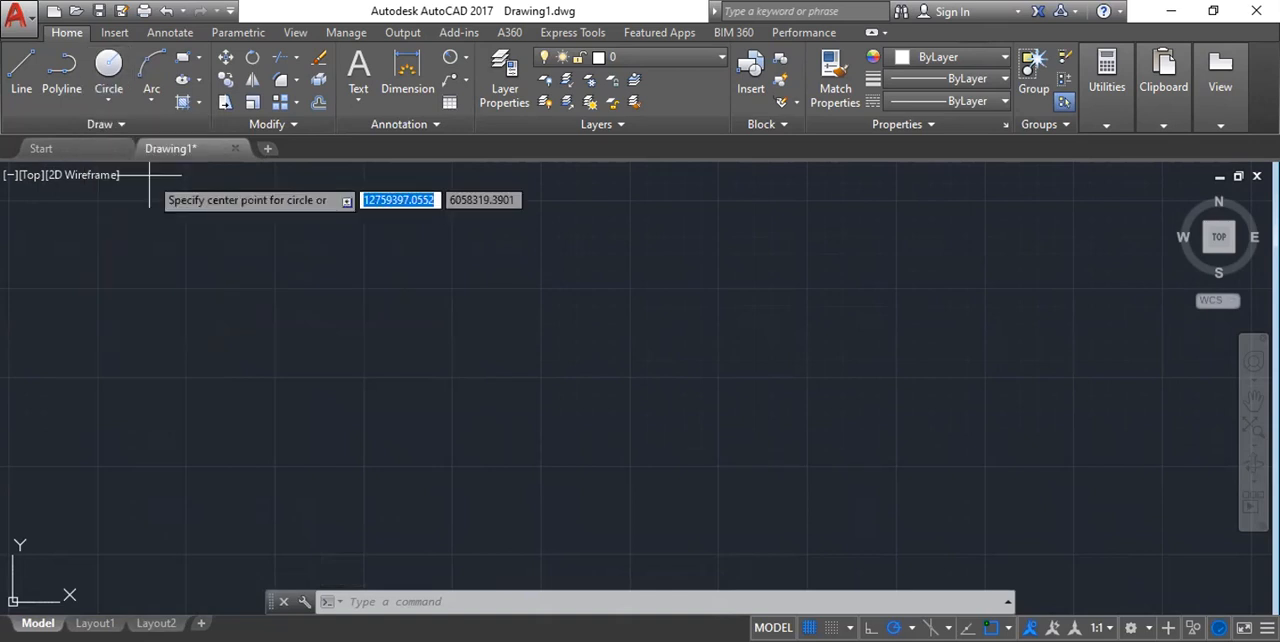
{"action": "left_click", "coordinate": [466, 348]}
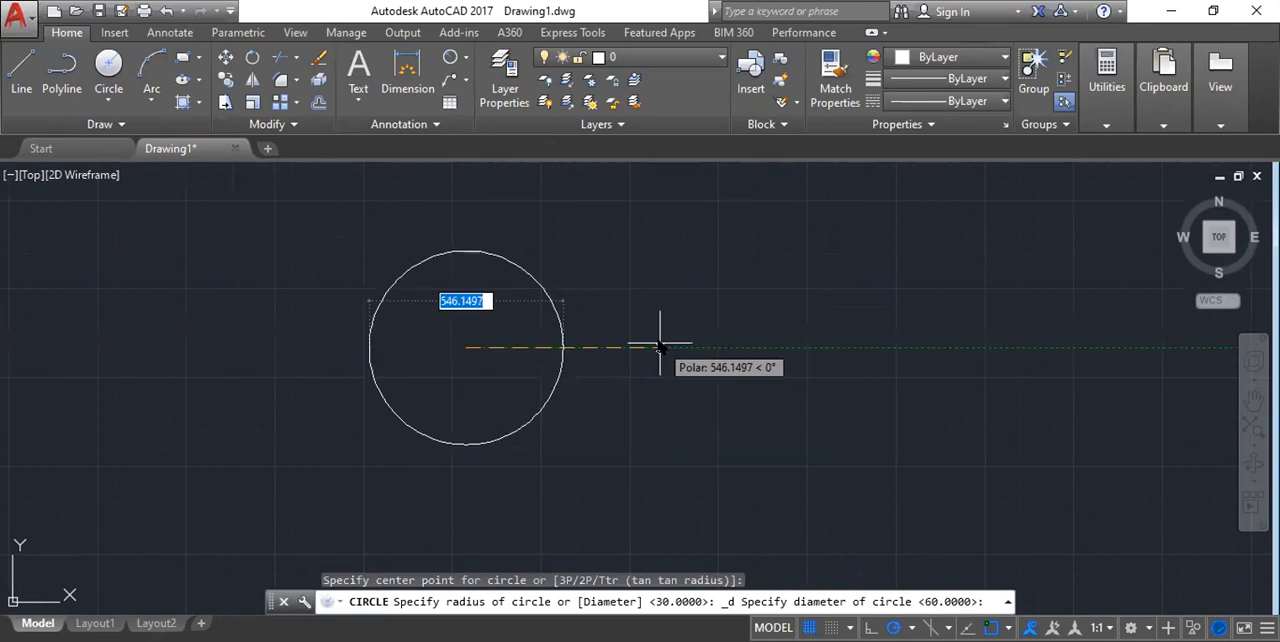
{"action": "type", "text": "60"}
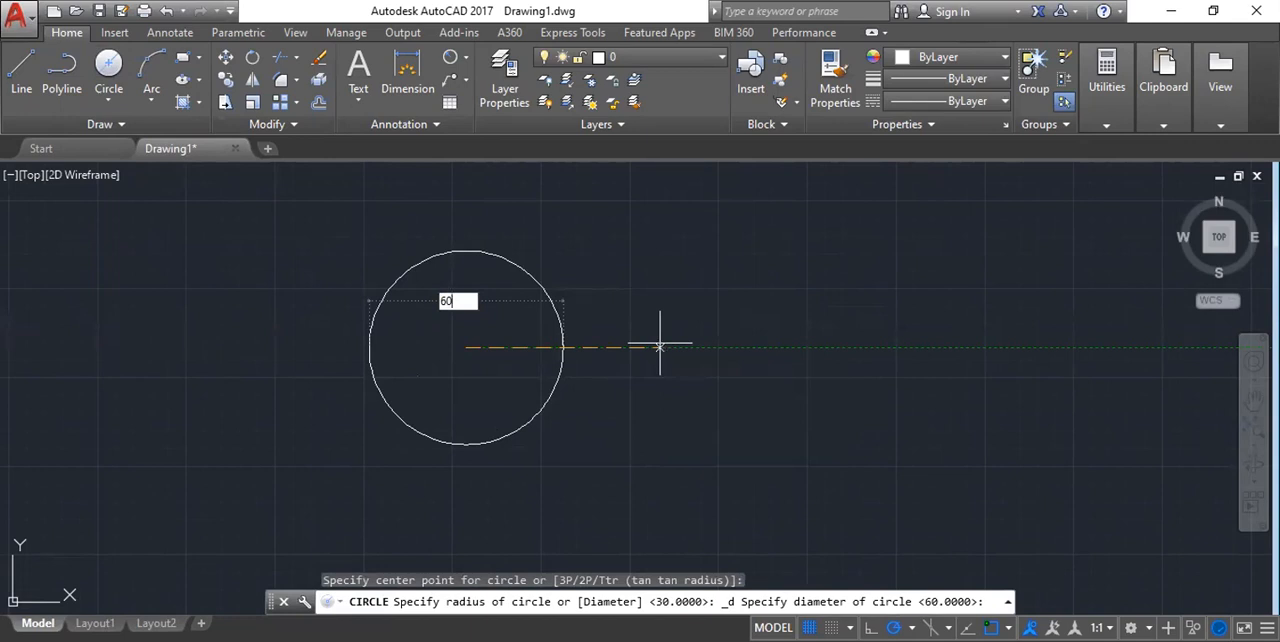
{"action": "key", "text": "Return"}
{"action": "scroll", "coordinate": [492, 390], "scroll_direction": "up", "scroll_amount": 10}
{"action": "scroll", "coordinate": [453, 302], "scroll_direction": "down", "scroll_amount": 5}
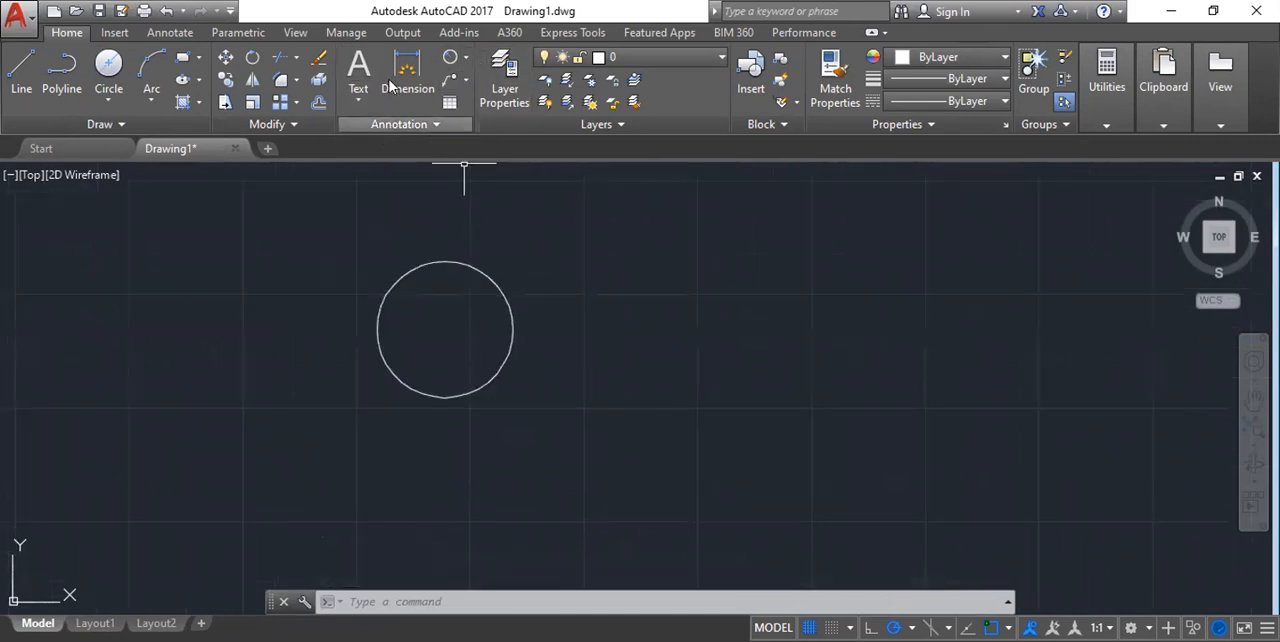
Add a diameter dimension to the new circle, placing its text just outside the upper-left part of the outline.
{"action": "left_click", "coordinate": [465, 57]}
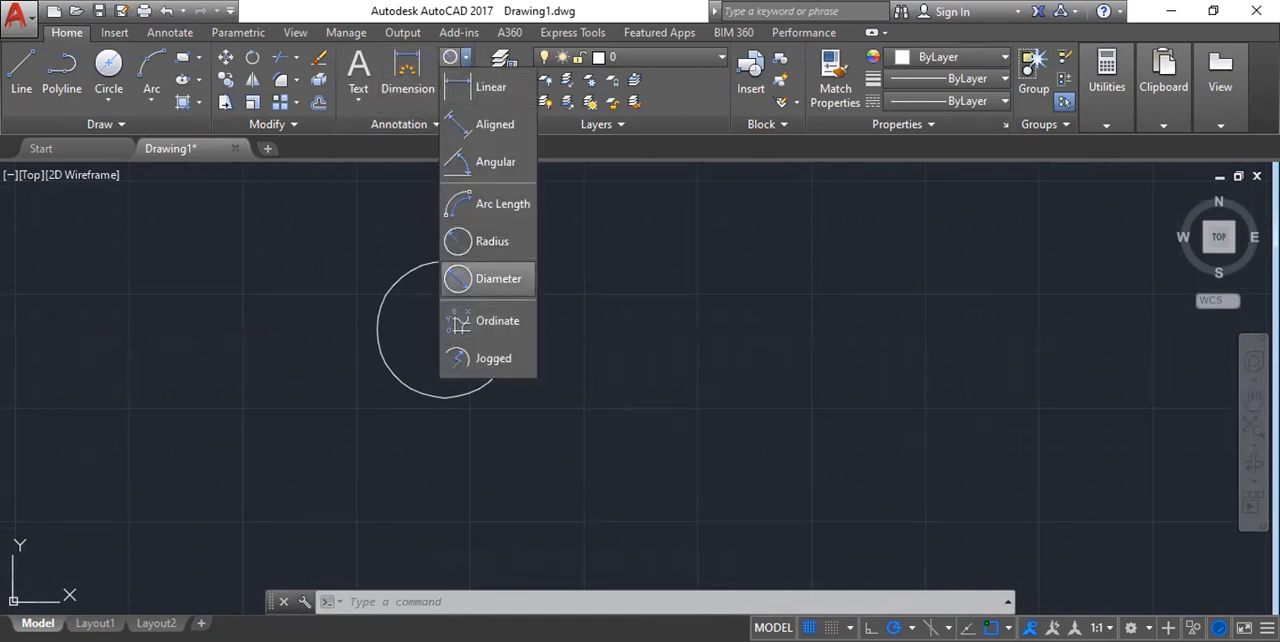
{"action": "left_click", "coordinate": [496, 278]}
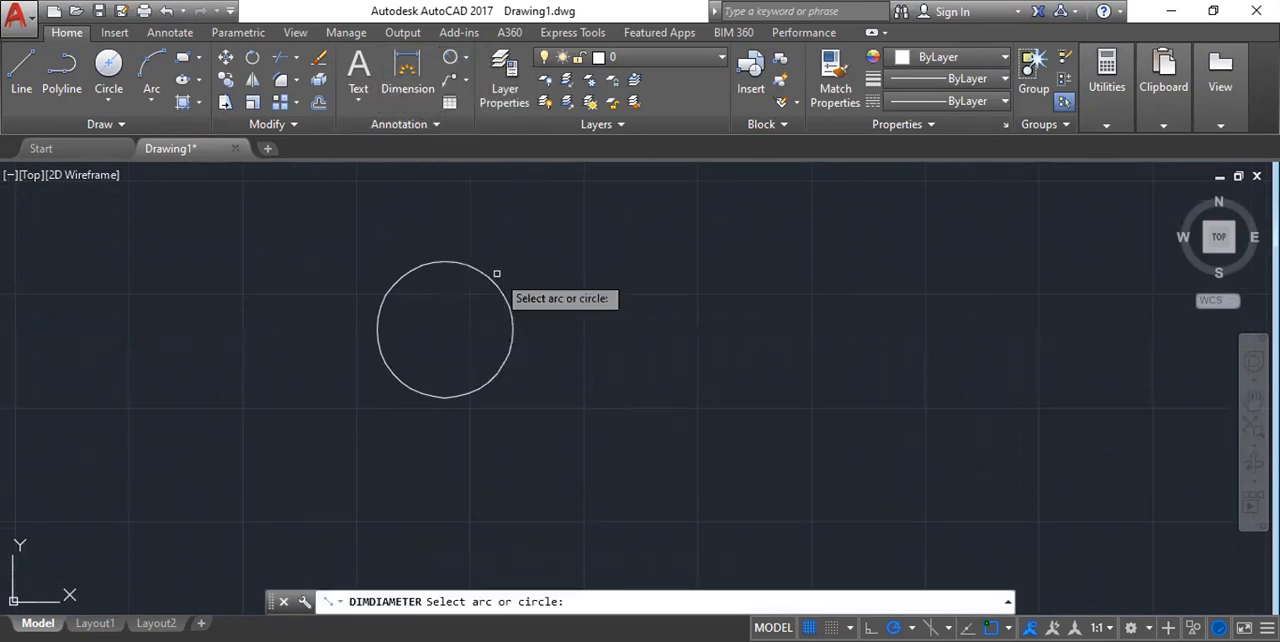
{"action": "left_click", "coordinate": [413, 271]}
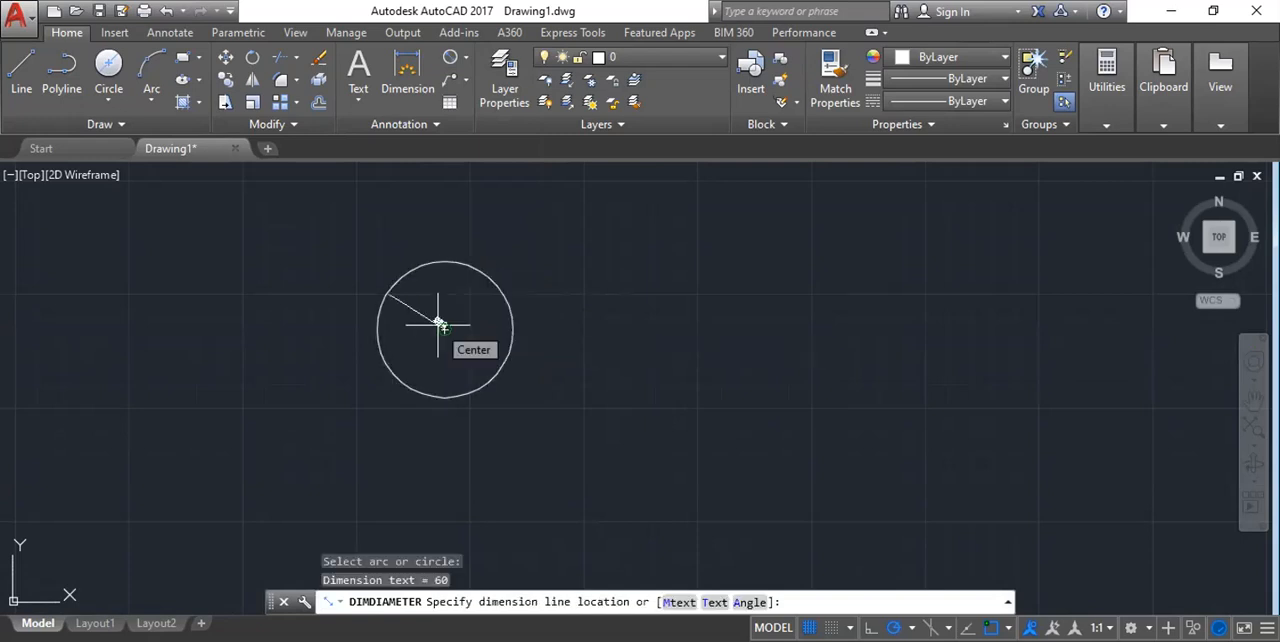
{"action": "left_click", "coordinate": [385, 291]}
{"action": "scroll", "coordinate": [390, 292], "scroll_direction": "up", "scroll_amount": 5}
{"action": "scroll", "coordinate": [190, 291], "scroll_direction": "up", "scroll_amount": 2}
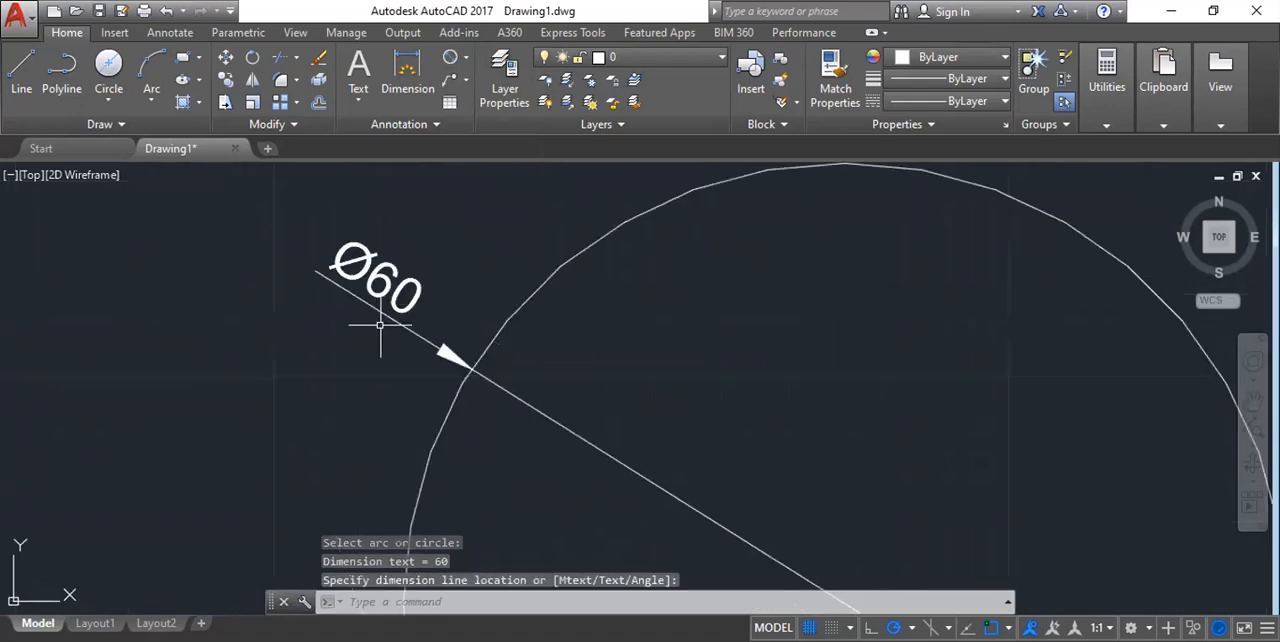
{"action": "scroll", "coordinate": [336, 281], "scroll_direction": "down", "scroll_amount": 3}
{"action": "scroll", "coordinate": [336, 281], "scroll_direction": "up", "scroll_amount": 2}
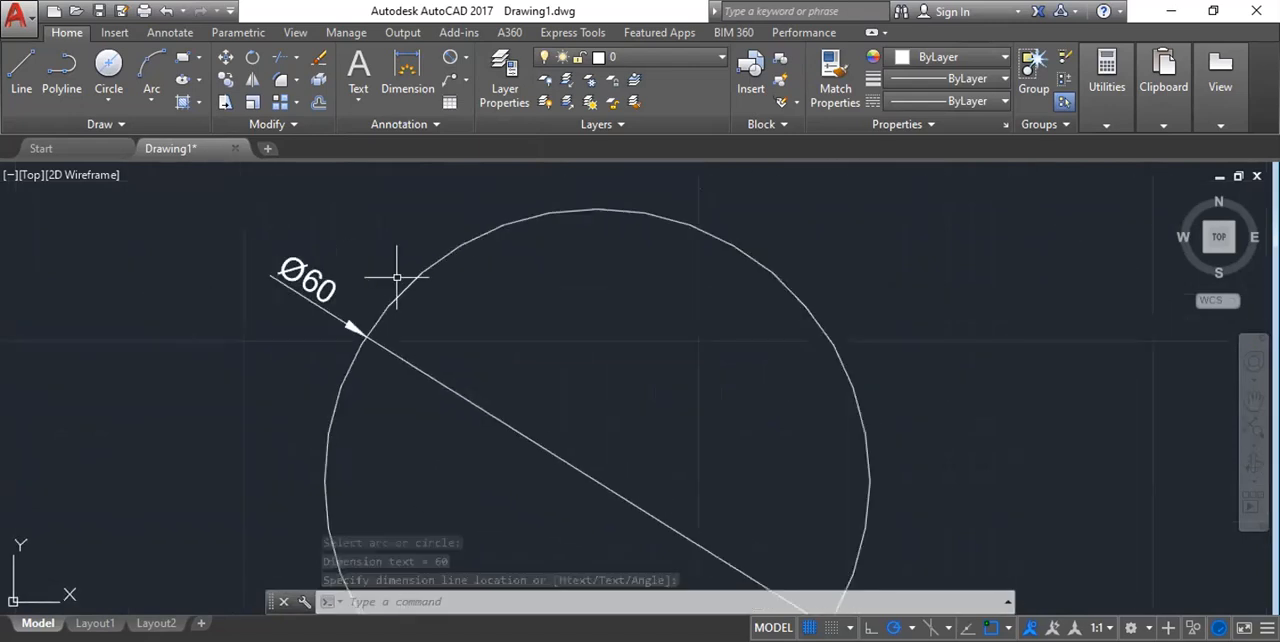
{"action": "left_click", "coordinate": [111, 96]}
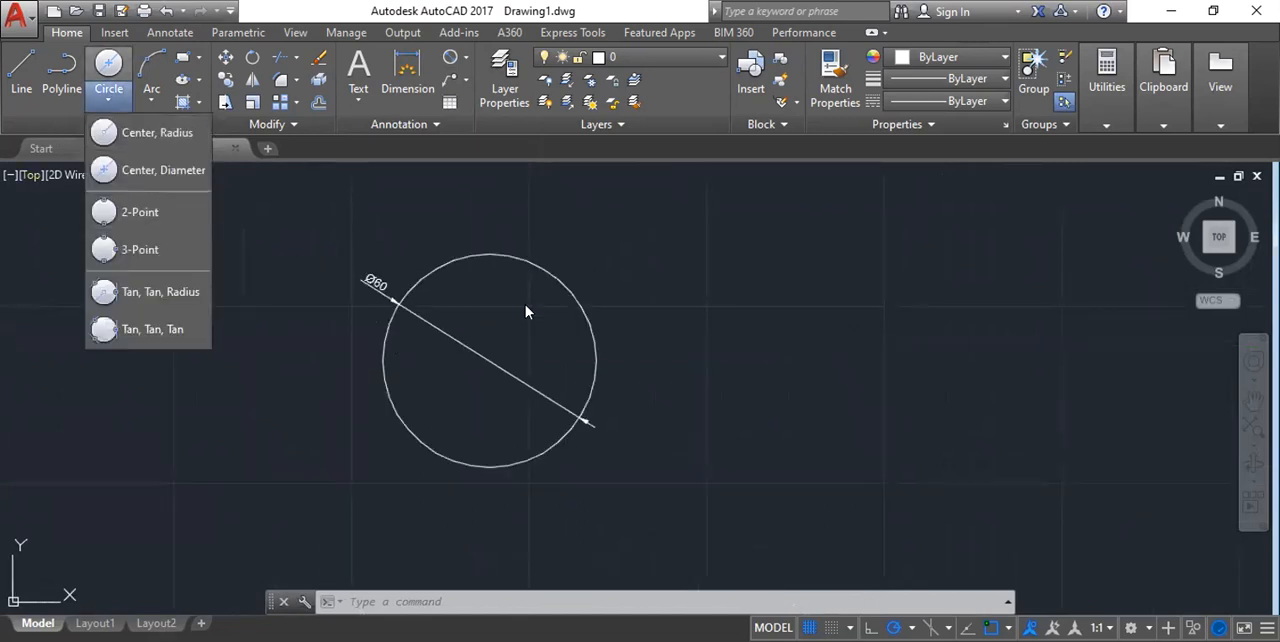
{"action": "scroll", "coordinate": [396, 347], "scroll_direction": "down", "scroll_amount": 2}
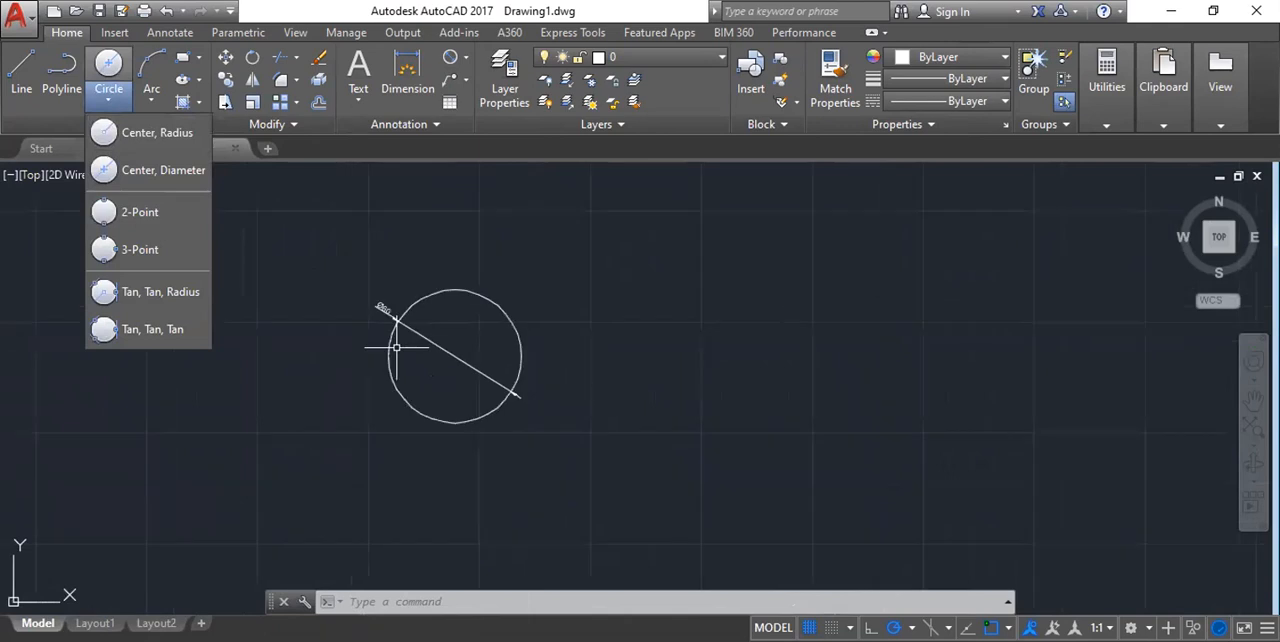
{"action": "key", "text": "Escape"}
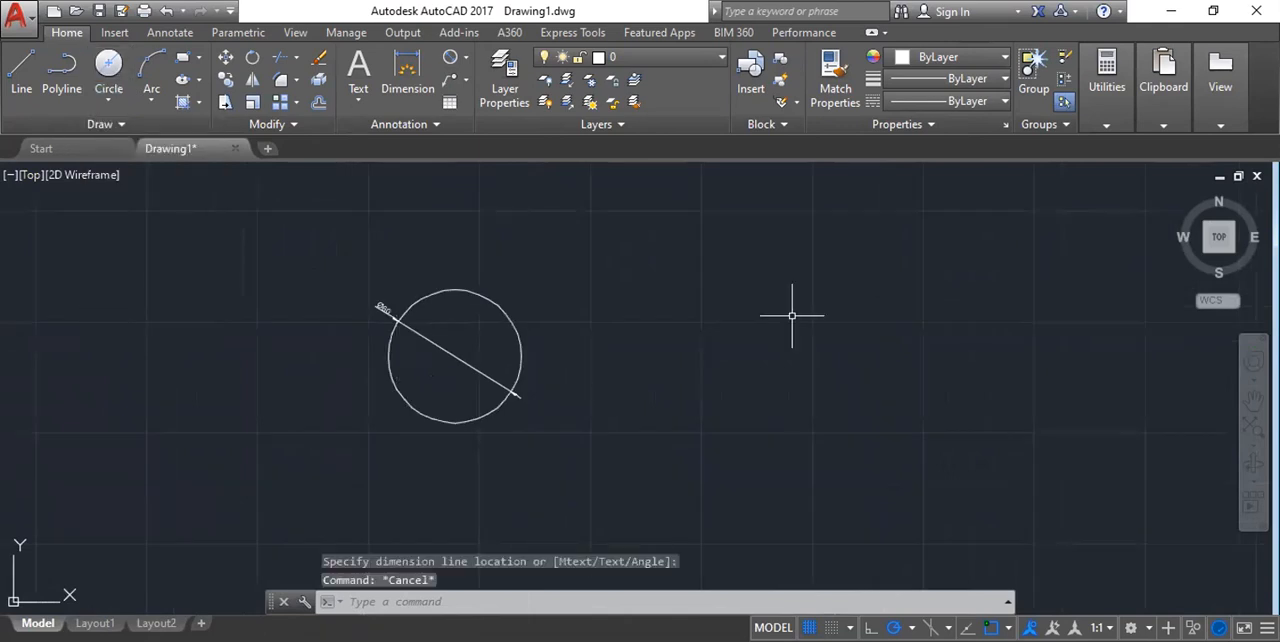
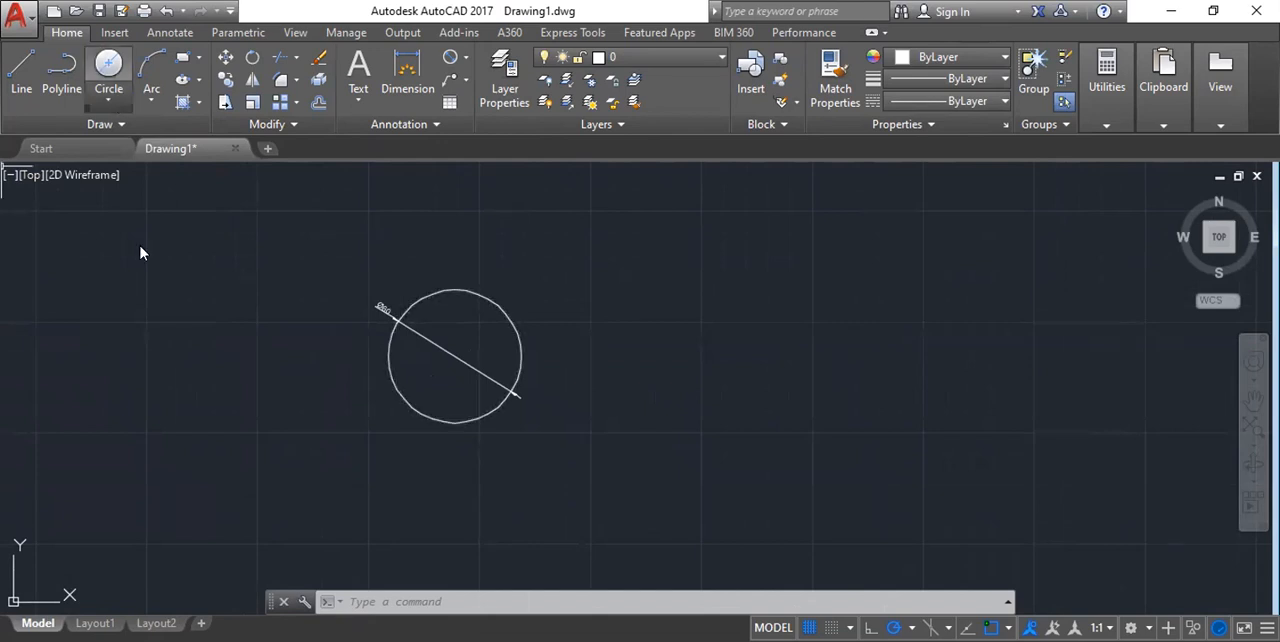
Draw a 2-Point circle with a horizontal diameter of about 164.5 beside the dimensioned circle.
{"action": "left_click", "coordinate": [108, 100]}
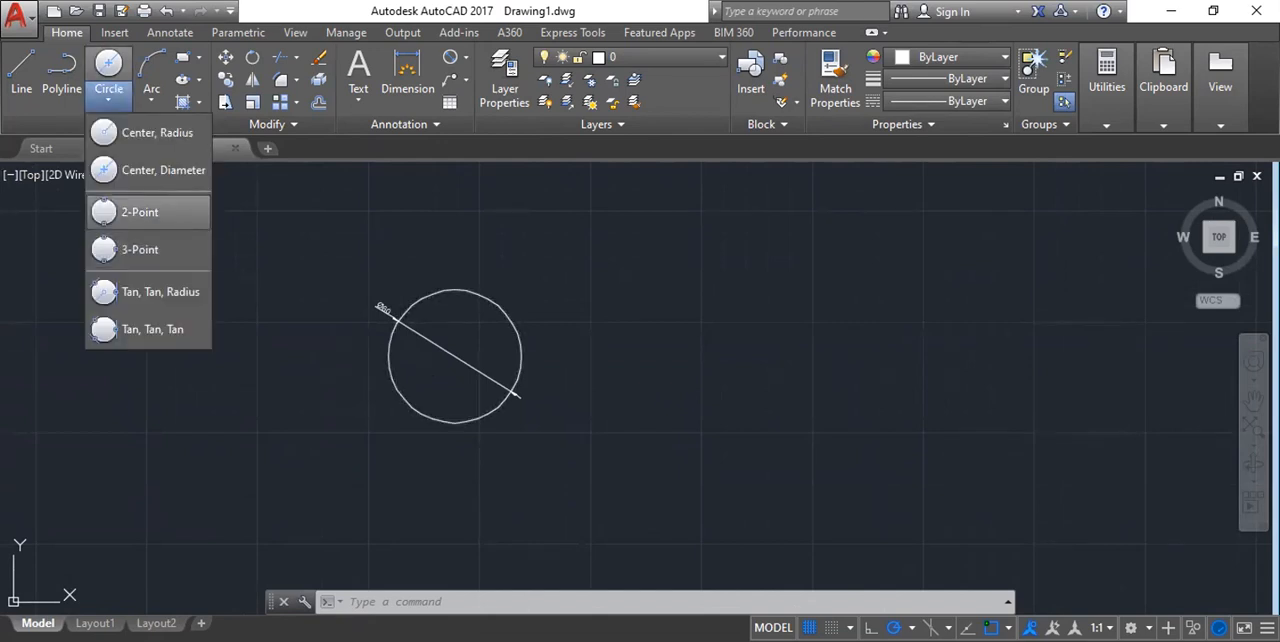
{"action": "left_click", "coordinate": [140, 212]}
{"action": "middle_click_drag", "start_coordinate": [738, 309], "coordinate": [351, 383]}
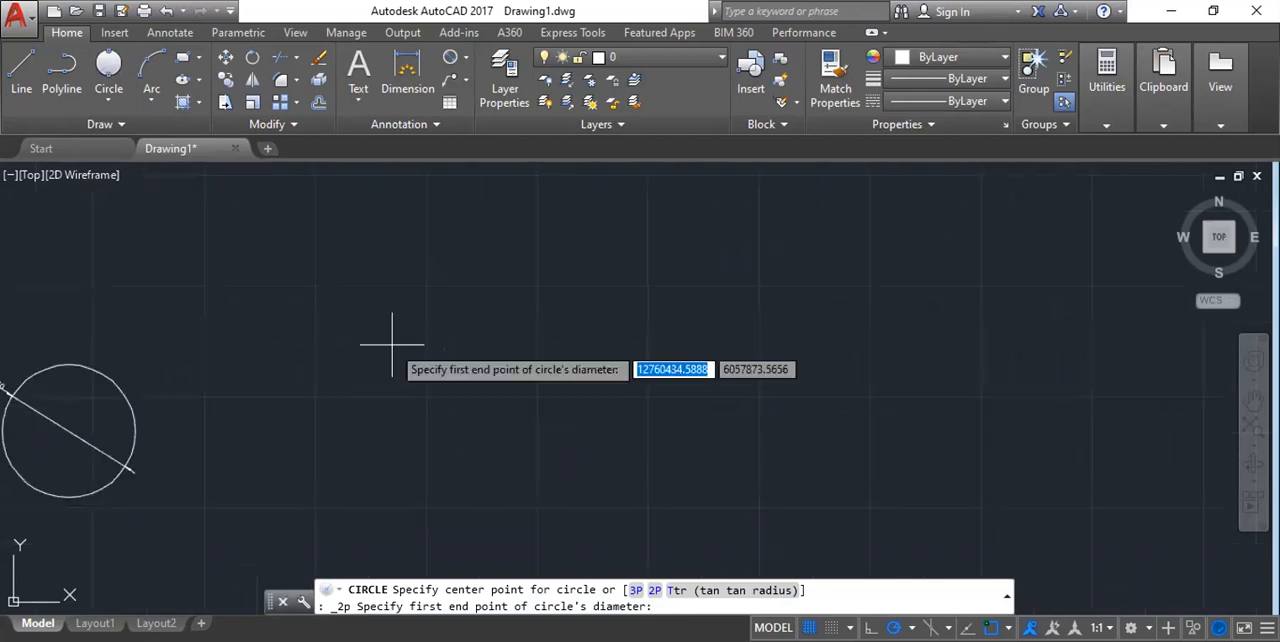
{"action": "left_click", "coordinate": [388, 298]}
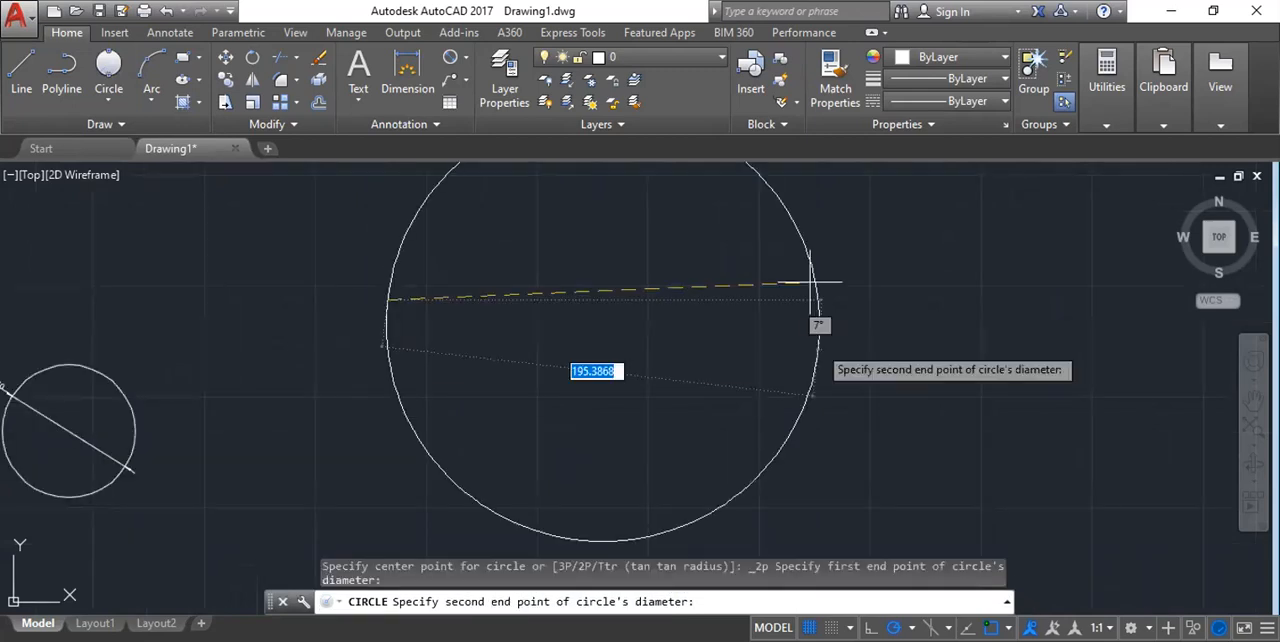
{"action": "scroll", "coordinate": [600, 363], "scroll_direction": "down", "scroll_amount": 2}
{"action": "scroll", "coordinate": [597, 360], "scroll_direction": "down", "scroll_amount": 2}
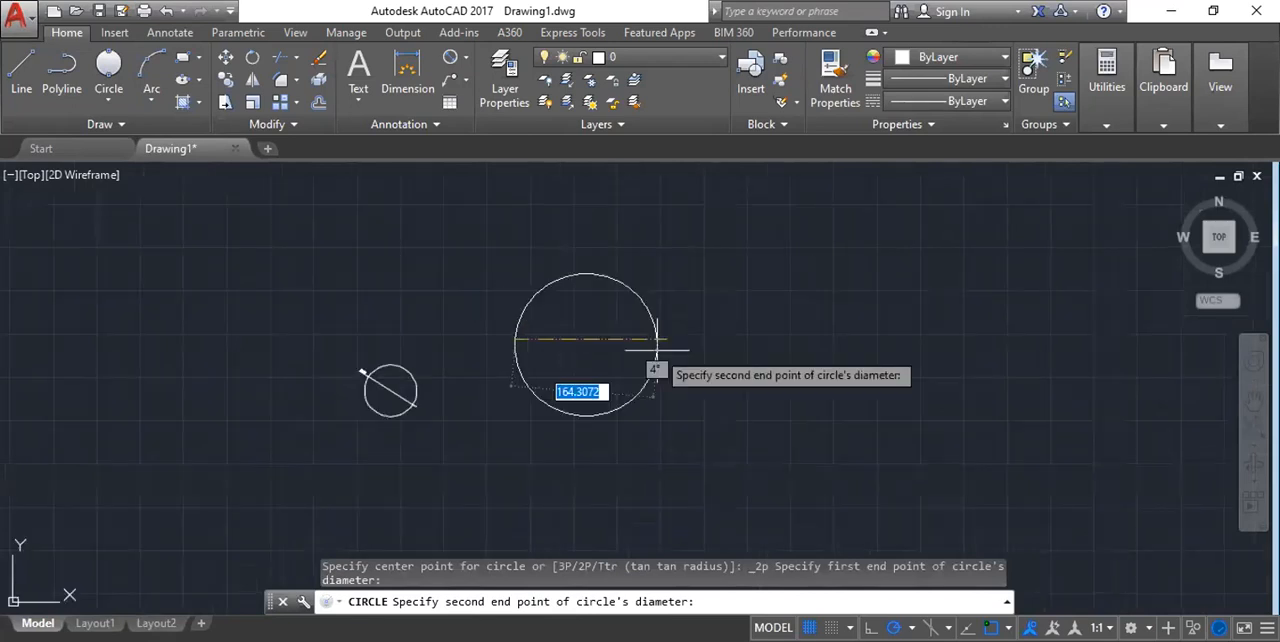
{"action": "scroll", "coordinate": [657, 350], "scroll_direction": "up", "scroll_amount": 4}
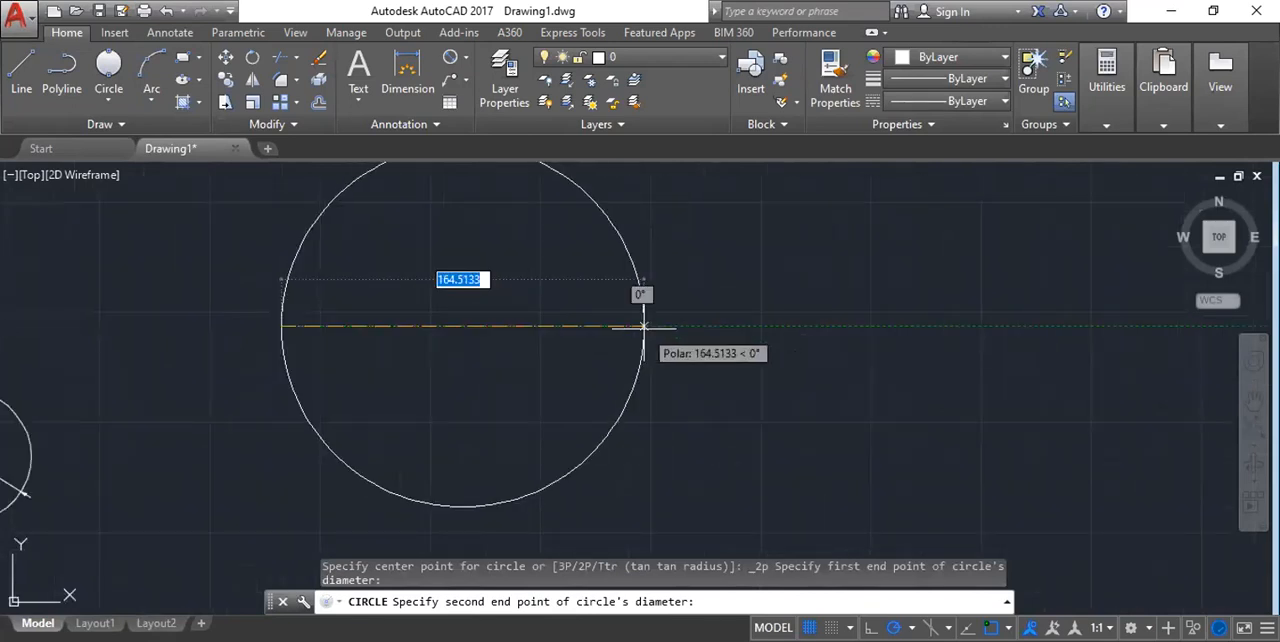
{"action": "left_click", "coordinate": [643, 326]}
{"action": "scroll", "coordinate": [760, 401], "scroll_direction": "down", "scroll_amount": 4}
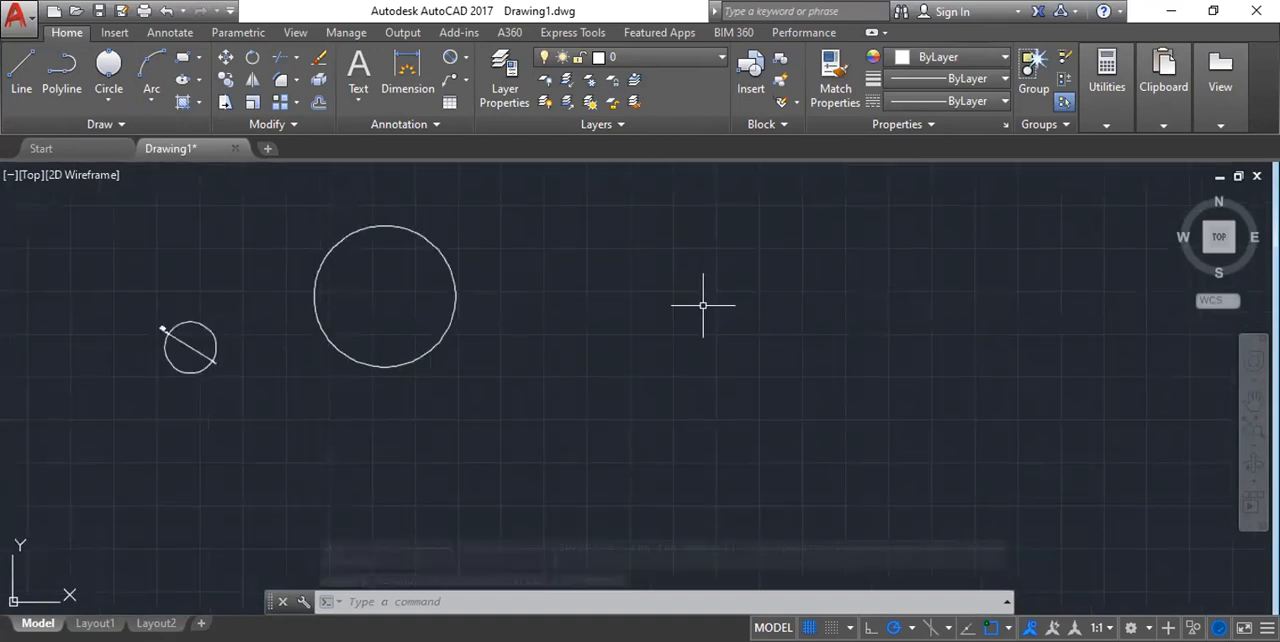
Place three separate points in a triangular arrangement in the empty area beside the large circle.
{"action": "left_click", "coordinate": [108, 96]}
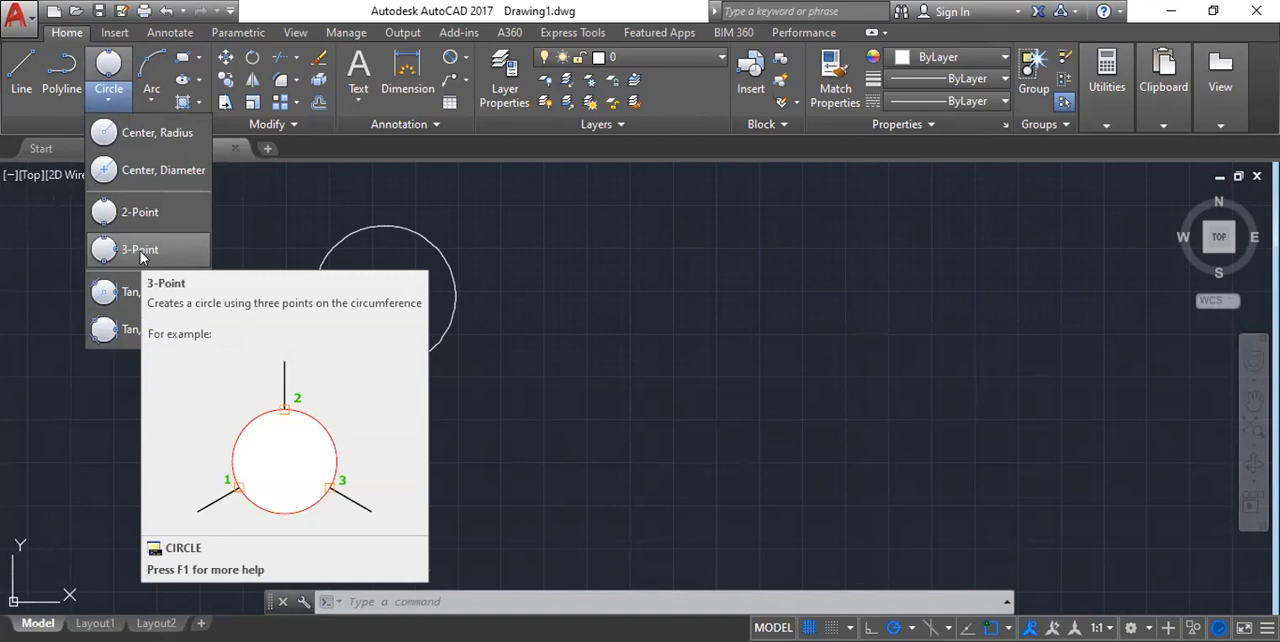
{"action": "key", "text": "Escape"}
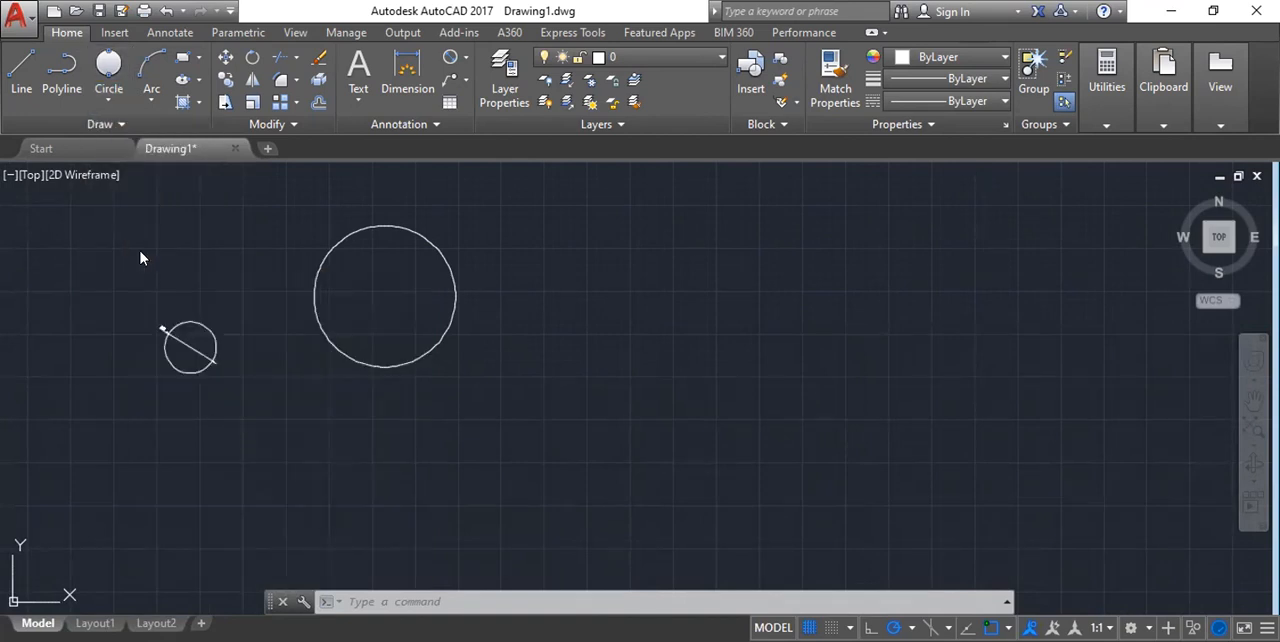
{"action": "type", "text": "PO"}
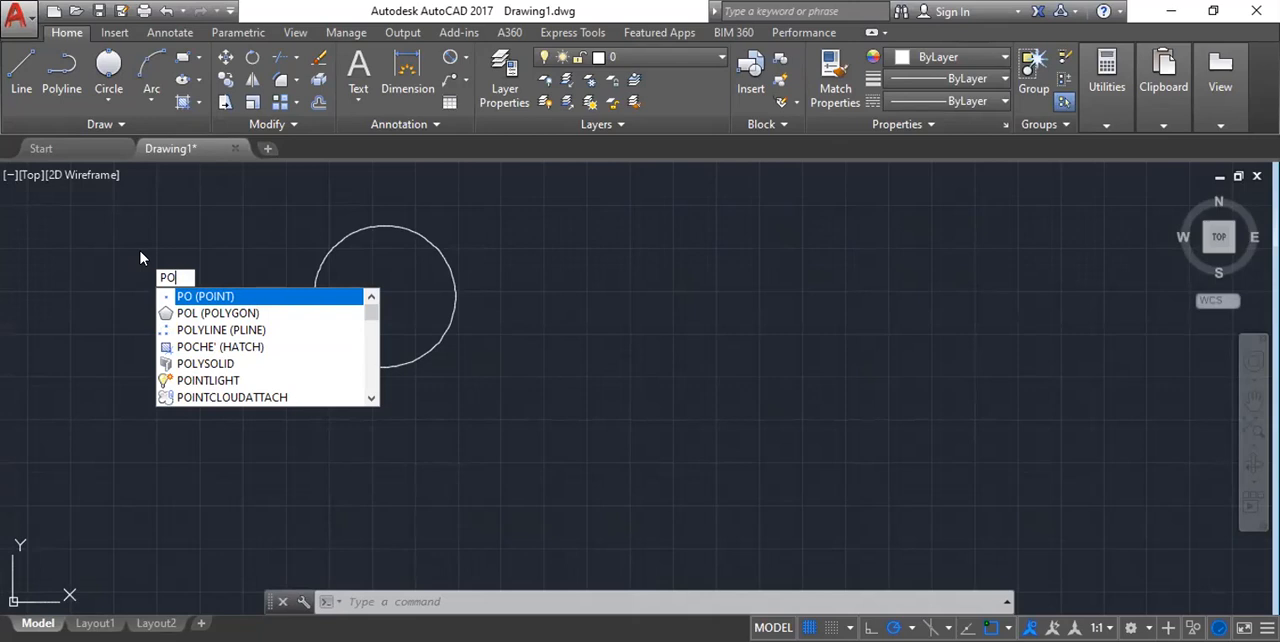
{"action": "key", "text": "Return"}
{"action": "mouse_move", "coordinate": [609, 325]}
{"action": "middle_mouse_down"}
{"action": "mouse_move", "coordinate": [477, 389]}
{"action": "mouse_move", "coordinate": [447, 389]}
{"action": "middle_mouse_up"}
{"action": "left_click", "coordinate": [552, 240]}
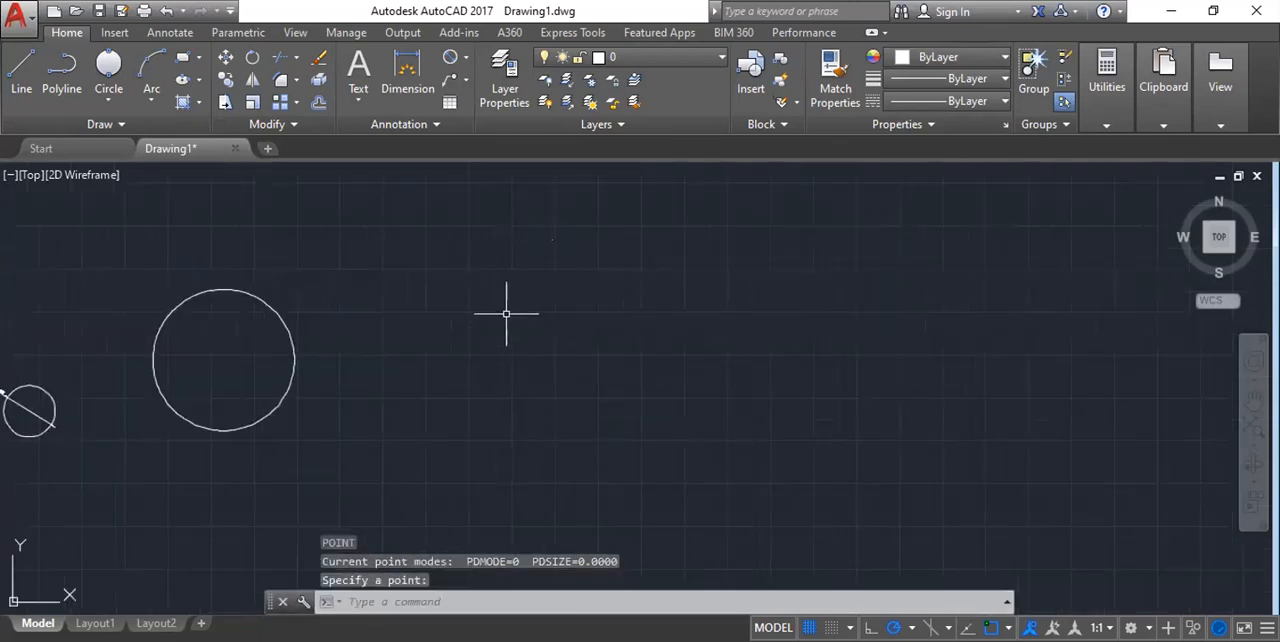
{"action": "key", "text": "Return"}
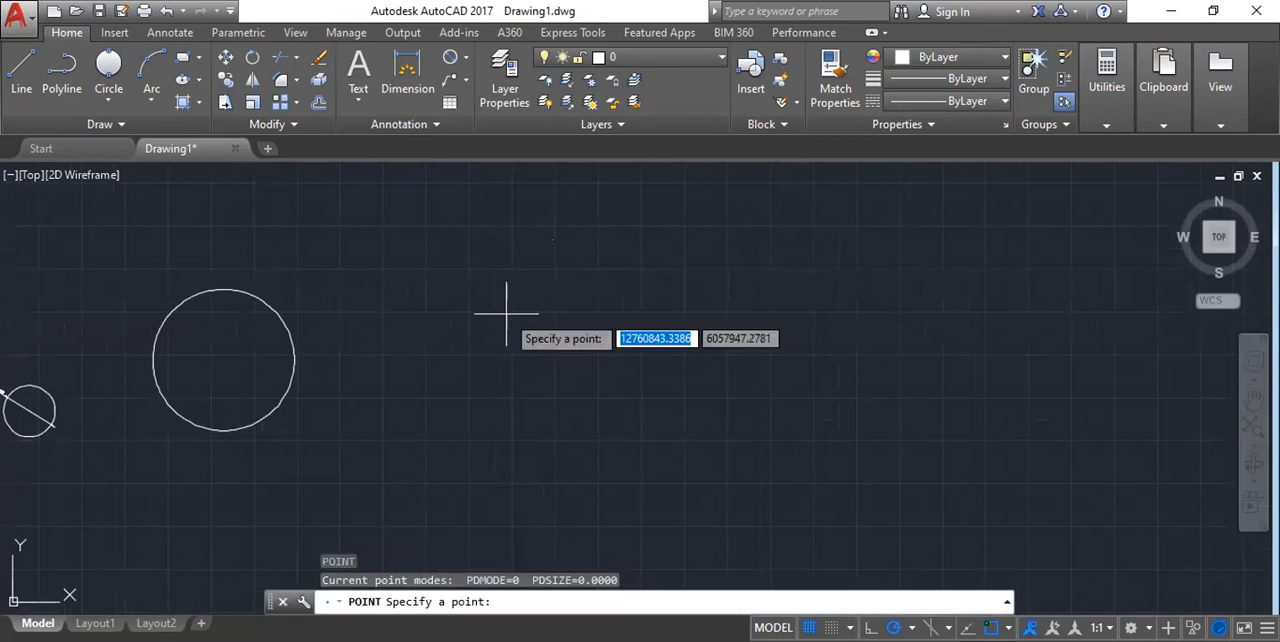
{"action": "left_click", "coordinate": [500, 323]}
{"action": "key", "text": "Return"}
{"action": "left_click", "coordinate": [660, 310]}
{"action": "scroll", "coordinate": [530, 190], "scroll_direction": "up", "scroll_amount": 3}
{"action": "scroll", "coordinate": [526, 255], "scroll_direction": "up", "scroll_amount": 2}
{"action": "left_click", "coordinate": [508, 254]}
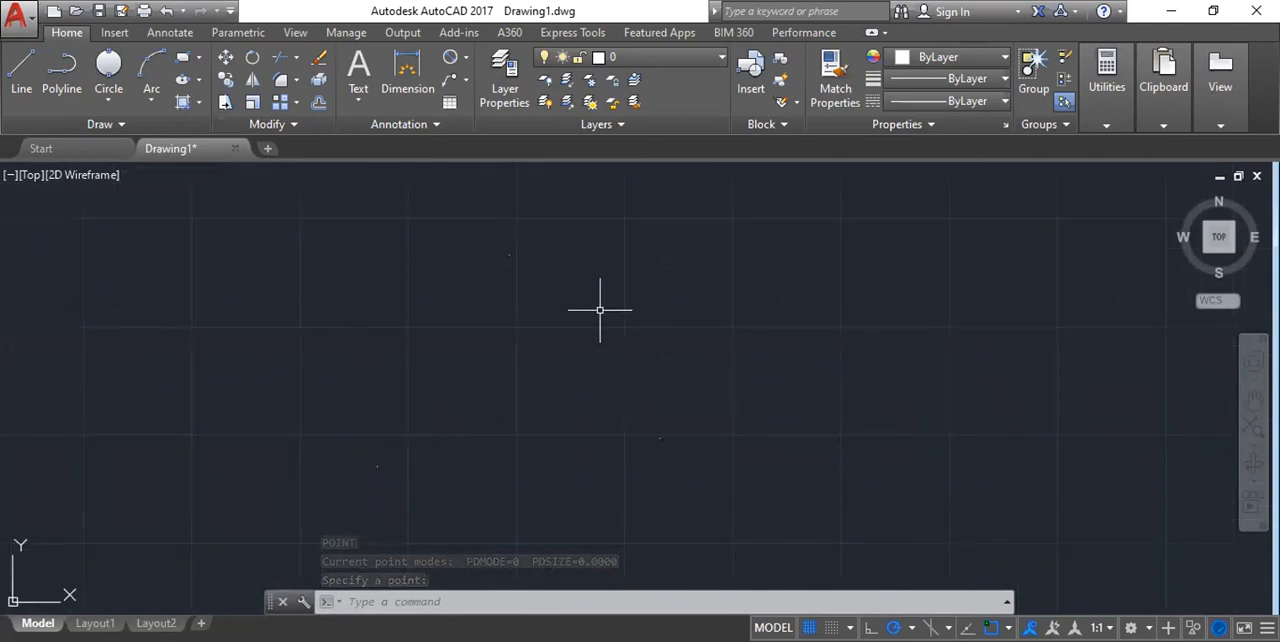
Draw a 3-Point circle passing through the three placed points, starting from the uppermost one.
{"action": "left_click", "coordinate": [110, 101]}
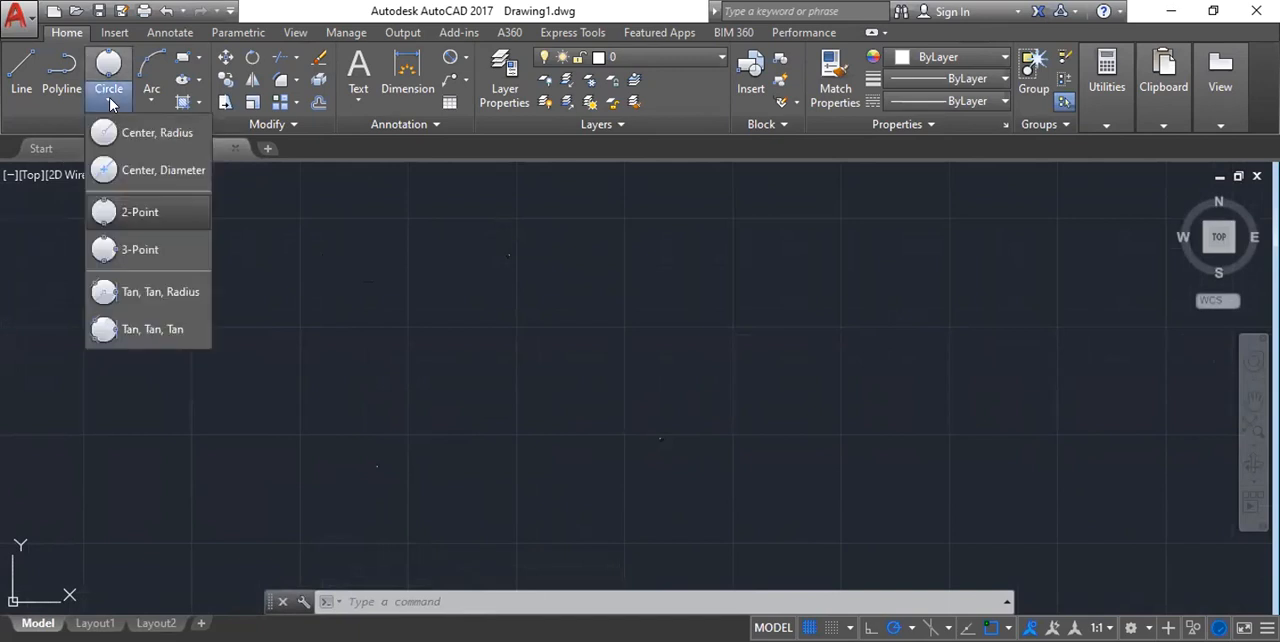
{"action": "left_click", "coordinate": [138, 263]}
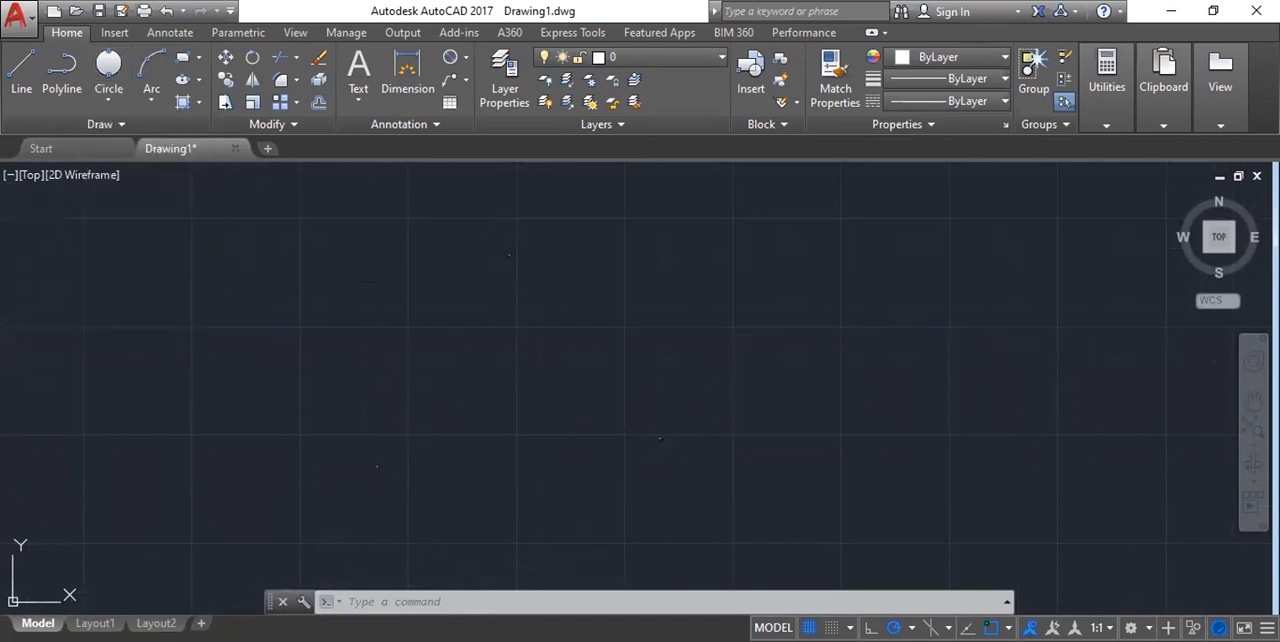
{"action": "left_click", "coordinate": [508, 256]}
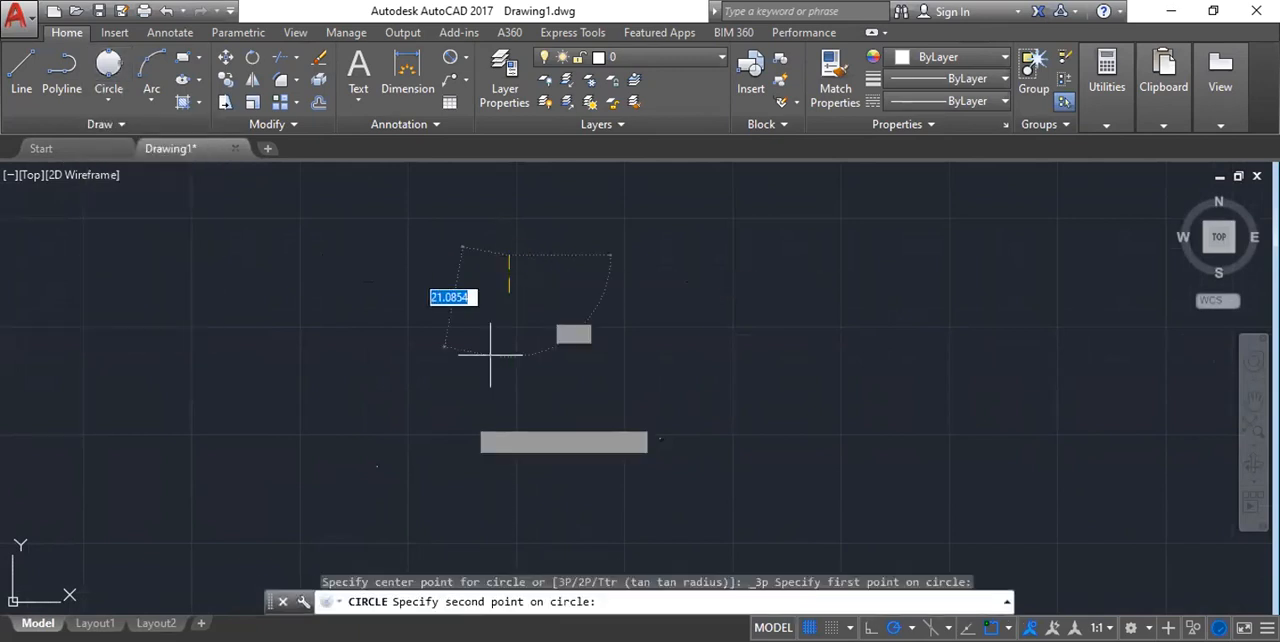
{"action": "left_click", "coordinate": [377, 466]}
{"action": "scroll", "coordinate": [607, 467], "scroll_direction": "up", "scroll_amount": 3}
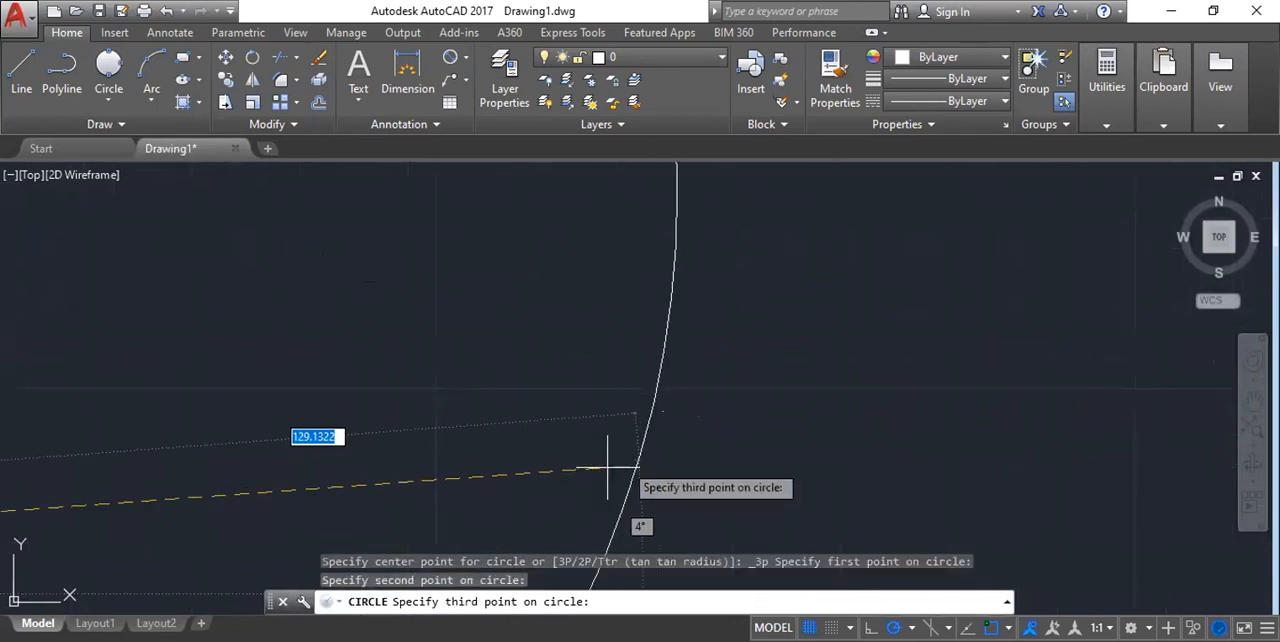
{"action": "left_click", "coordinate": [663, 414]}
{"action": "scroll", "coordinate": [329, 385], "scroll_direction": "down", "scroll_amount": 4}
{"action": "scroll", "coordinate": [551, 342], "scroll_direction": "down", "scroll_amount": 2}
{"action": "scroll", "coordinate": [426, 218], "scroll_direction": "up", "scroll_amount": 8}
{"action": "scroll", "coordinate": [455, 226], "scroll_direction": "down", "scroll_amount": 6}
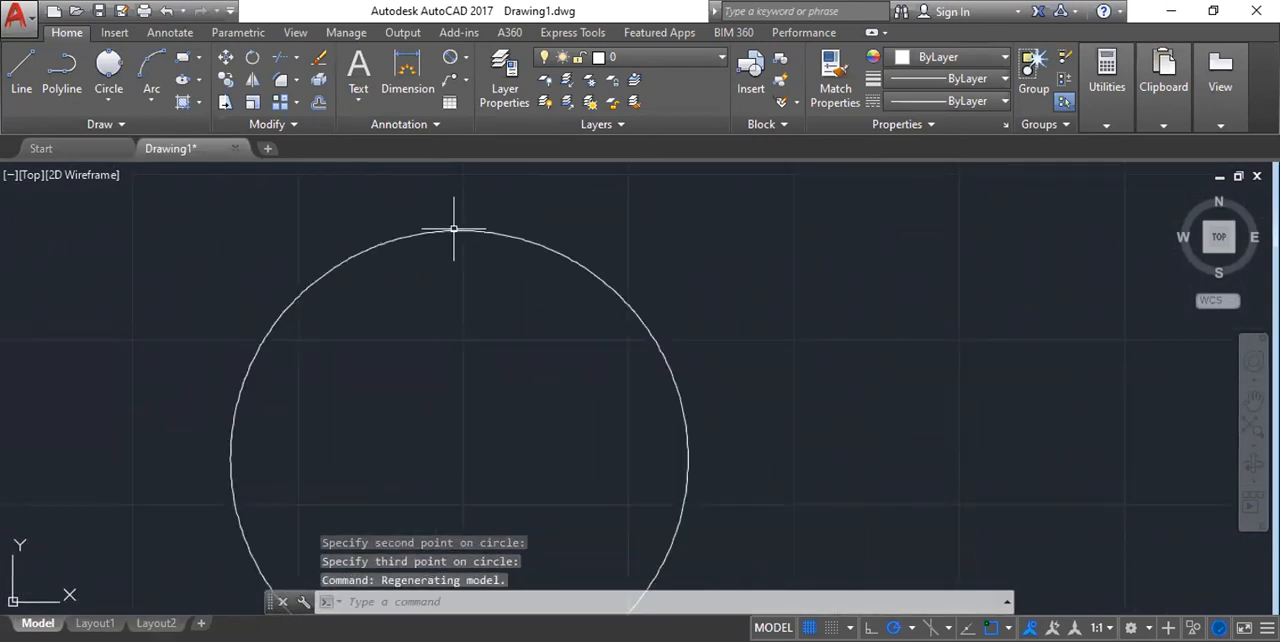
{"action": "scroll", "coordinate": [453, 230], "scroll_direction": "down", "scroll_amount": 5}
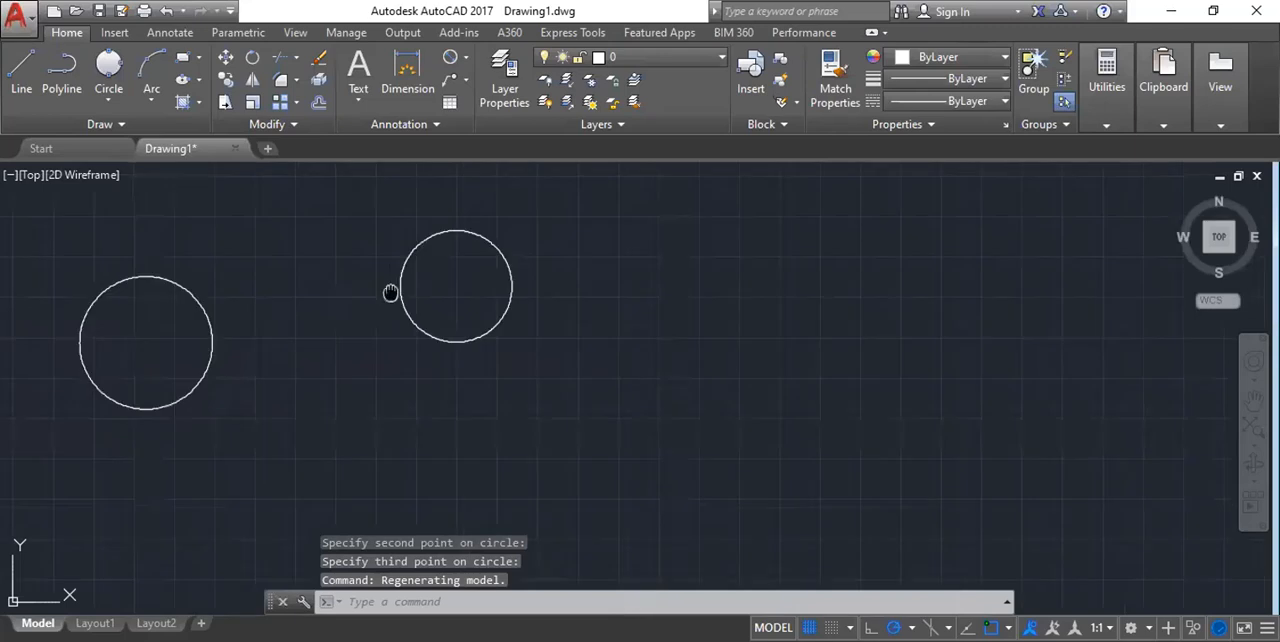
{"action": "middle_click_drag", "start_coordinate": [391, 293], "coordinate": [417, 267]}
{"action": "middle_click_drag", "start_coordinate": [122, 304], "coordinate": [399, 295]}
{"action": "scroll", "coordinate": [764, 210], "scroll_direction": "up", "scroll_amount": 6}
{"action": "scroll", "coordinate": [423, 311], "scroll_direction": "down", "scroll_amount": 4}
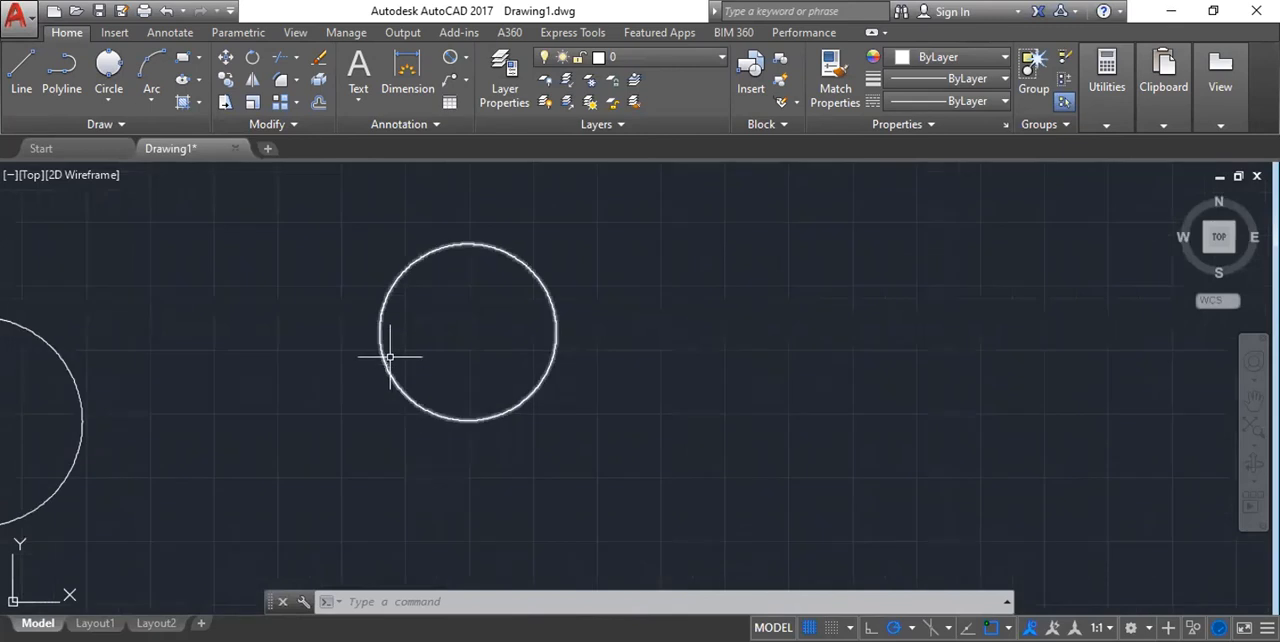
{"action": "scroll", "coordinate": [390, 356], "scroll_direction": "down", "scroll_amount": 2}
{"action": "type", "text": "po"}
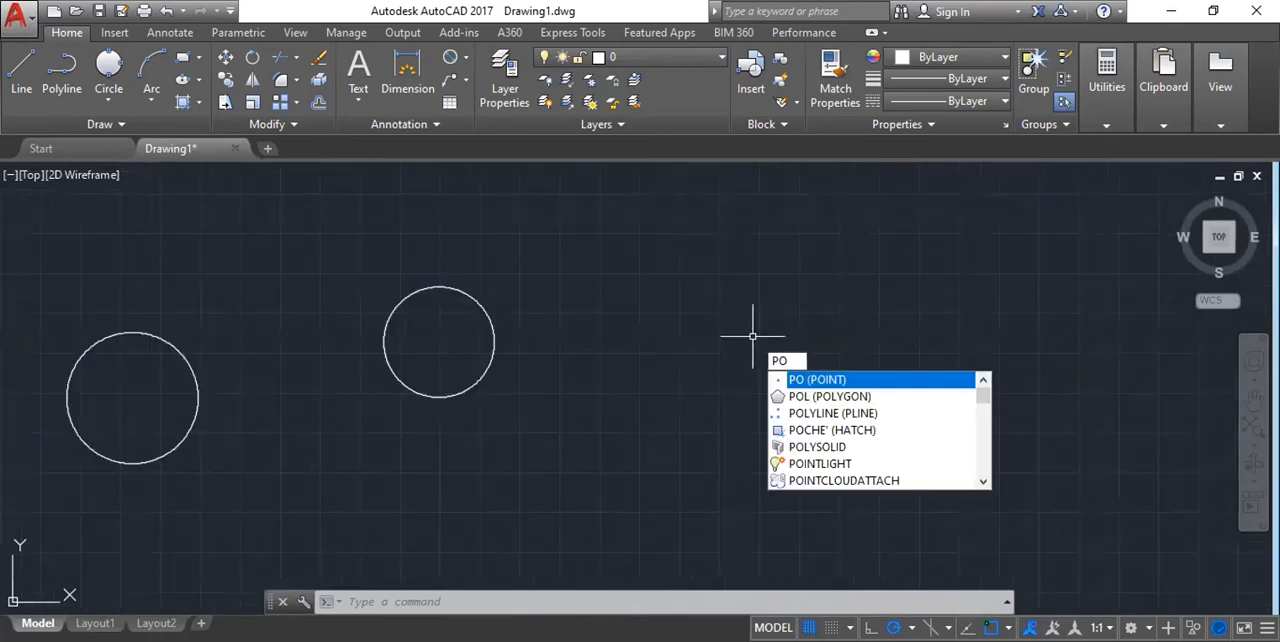
{"action": "key", "text": "Return"}
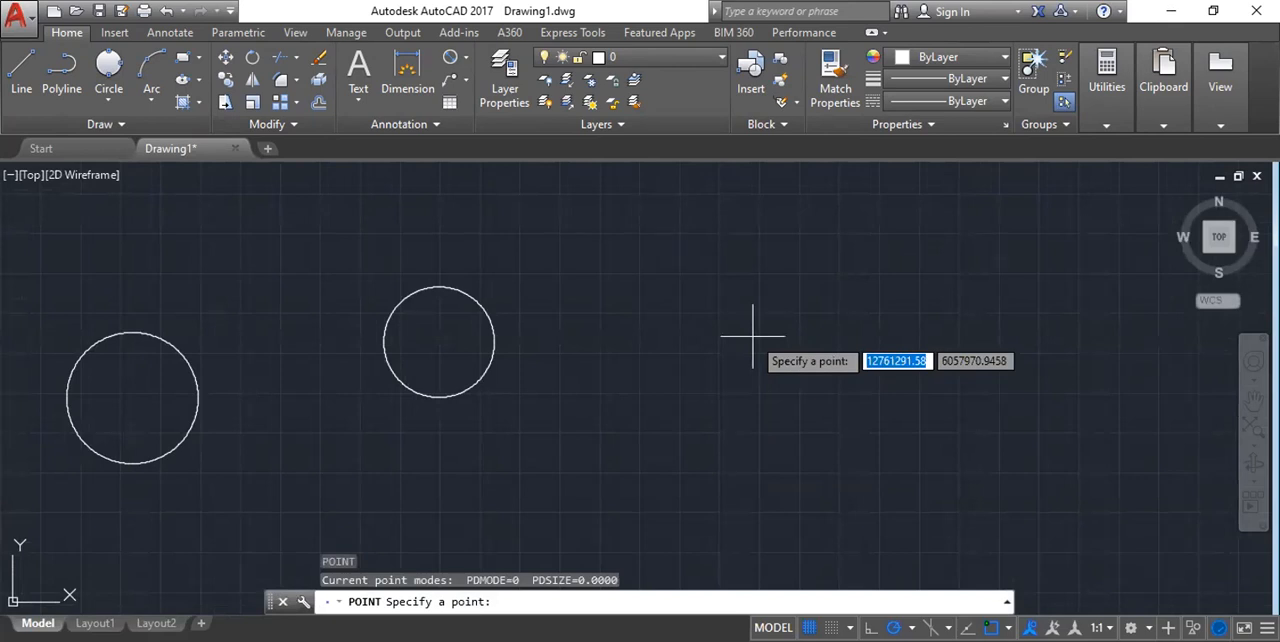
{"action": "key", "text": "Escape"}
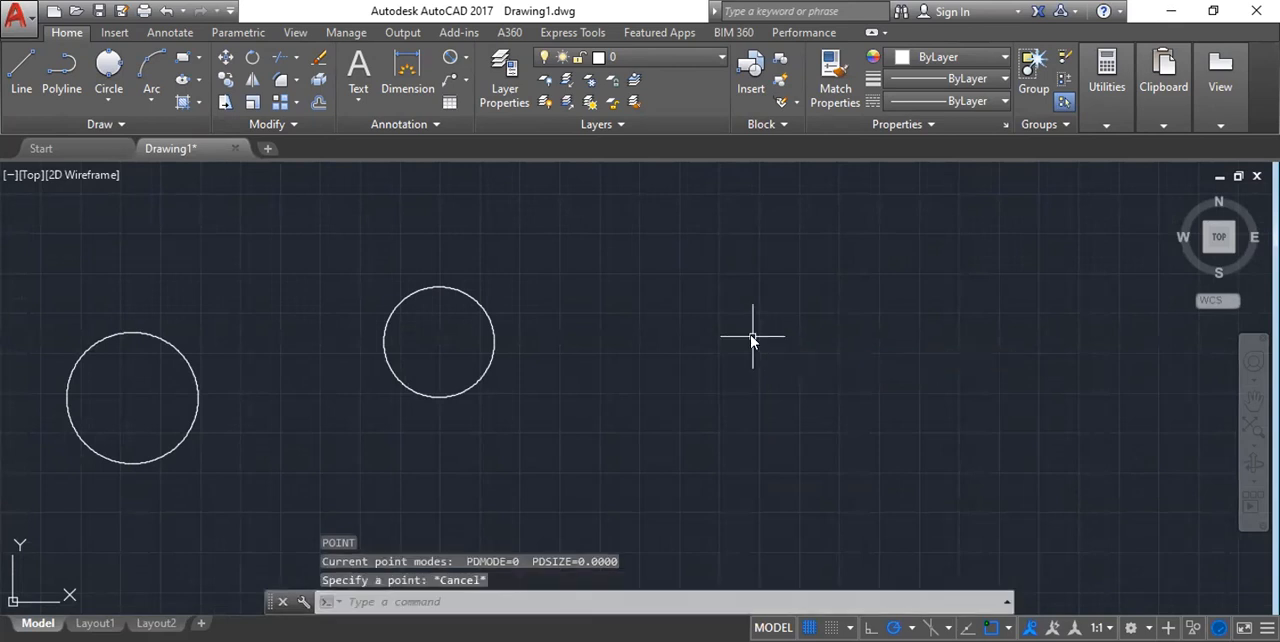
Set the point display mode PDMODE to 64.
{"action": "type", "text": "PD"}
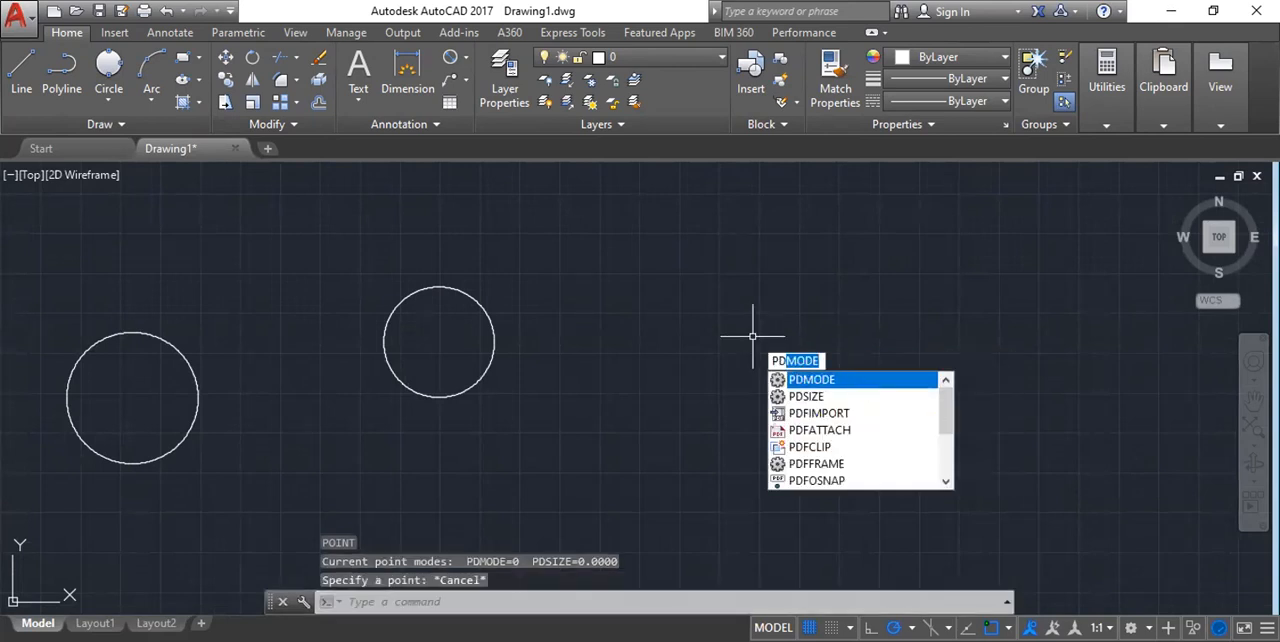
{"action": "left_click", "coordinate": [861, 379]}
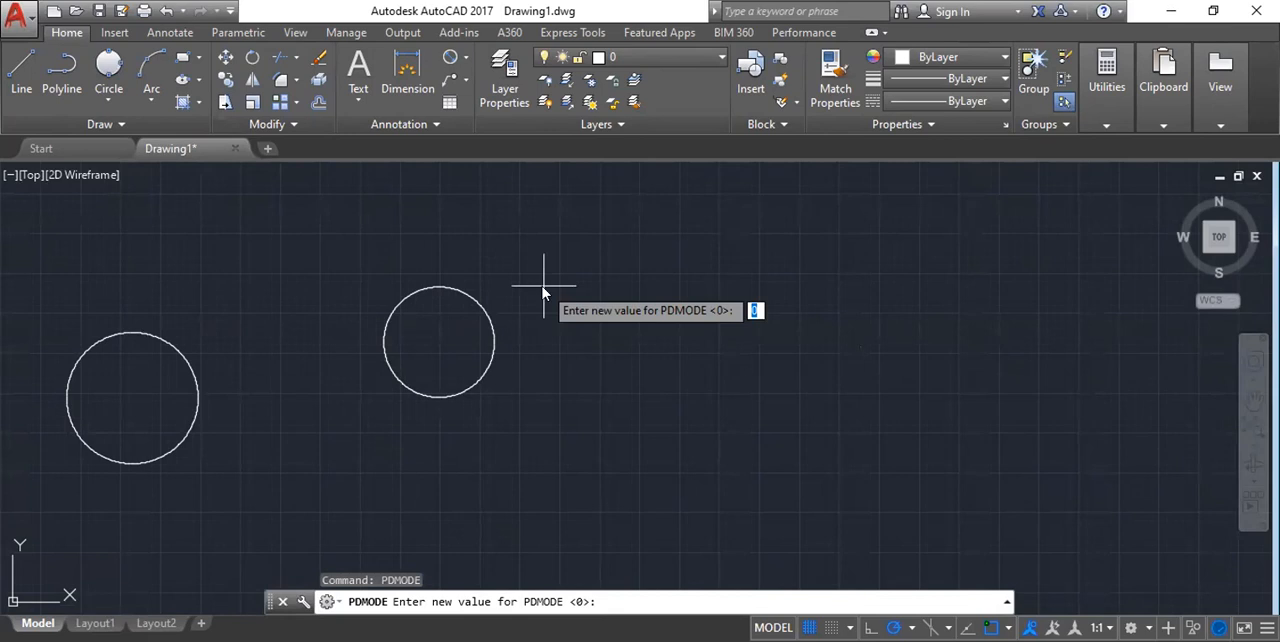
{"action": "type", "text": "64"}
{"action": "key", "text": "Return"}
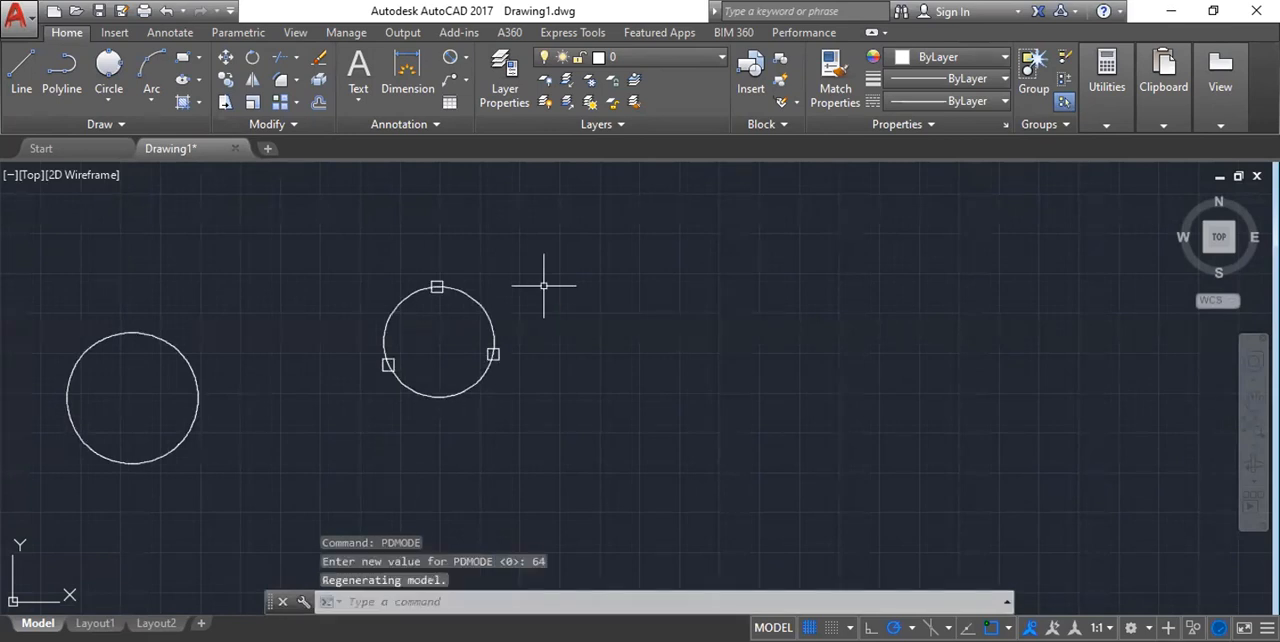
Select each of the three point markers on the 3-Point circle to examine them, and clear the selection.
{"action": "scroll", "coordinate": [443, 288], "scroll_direction": "up", "scroll_amount": 6}
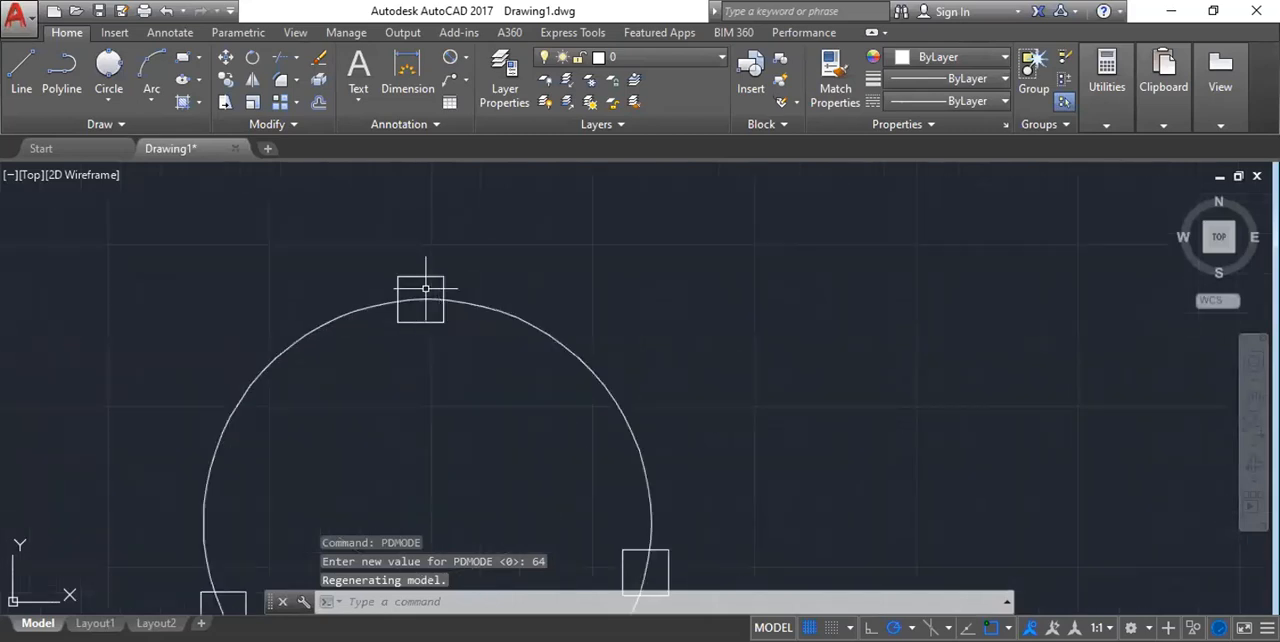
{"action": "left_click", "coordinate": [420, 299]}
{"action": "scroll", "coordinate": [543, 277], "scroll_direction": "down", "scroll_amount": 3}
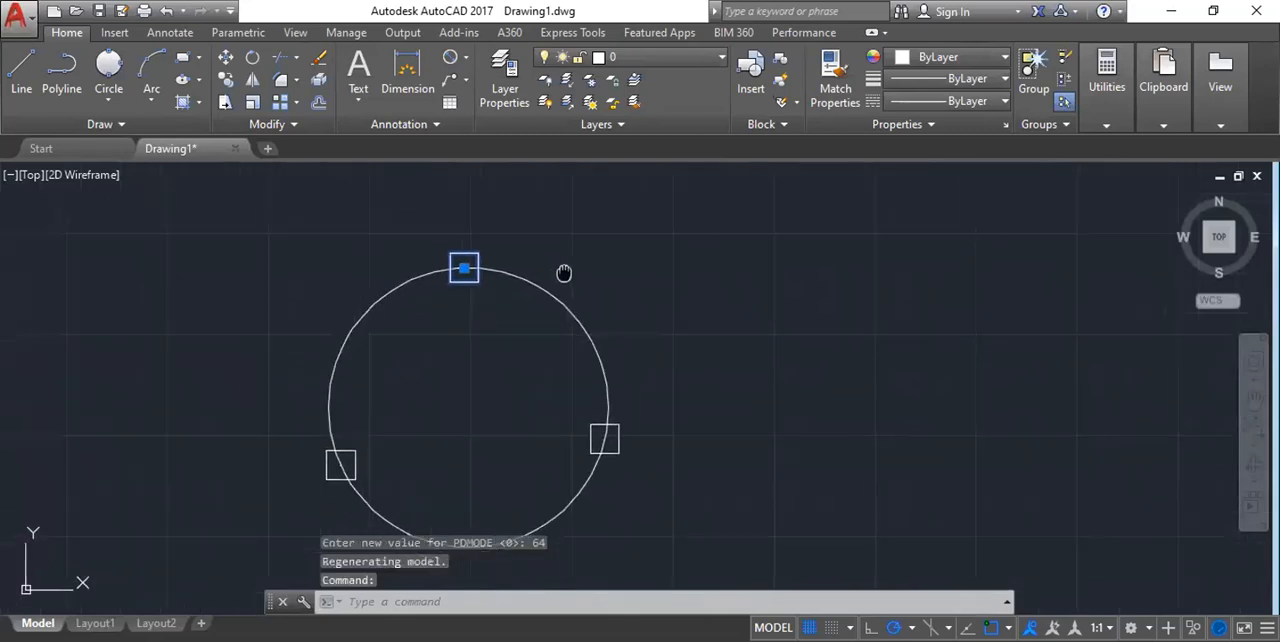
{"action": "left_click", "coordinate": [606, 435]}
{"action": "scroll", "coordinate": [670, 335], "scroll_direction": "down", "scroll_amount": 2}
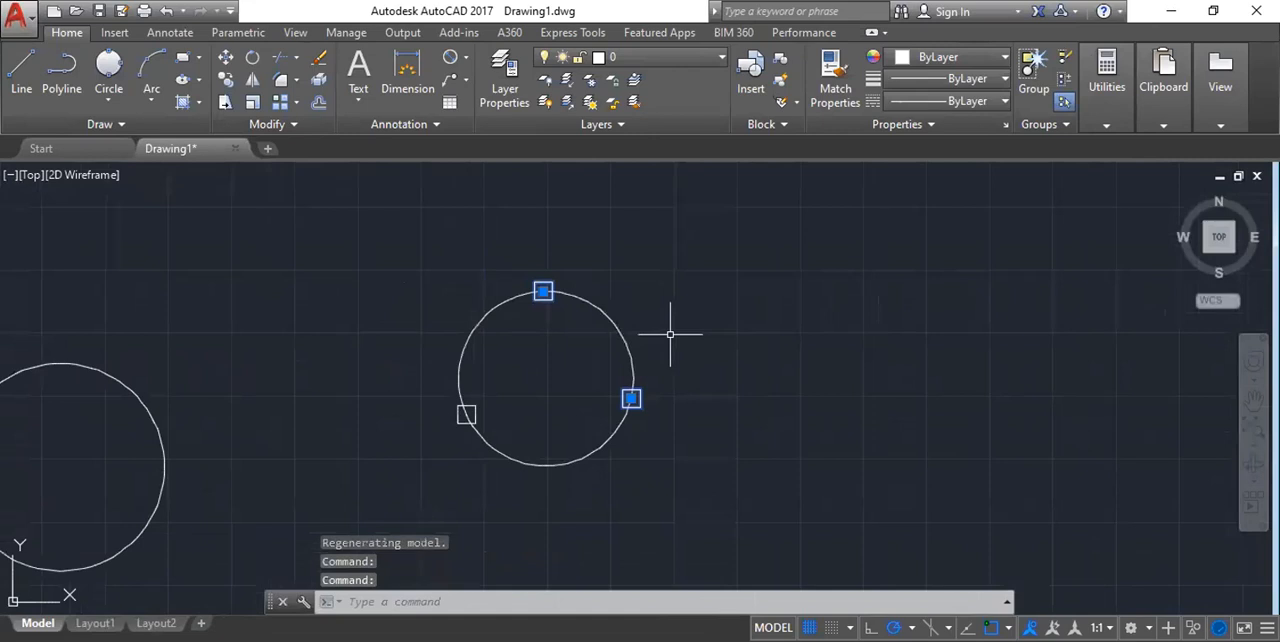
{"action": "scroll", "coordinate": [423, 417], "scroll_direction": "up", "scroll_amount": 4}
{"action": "left_click", "coordinate": [549, 396]}
{"action": "scroll", "coordinate": [380, 300], "scroll_direction": "down", "scroll_amount": 2}
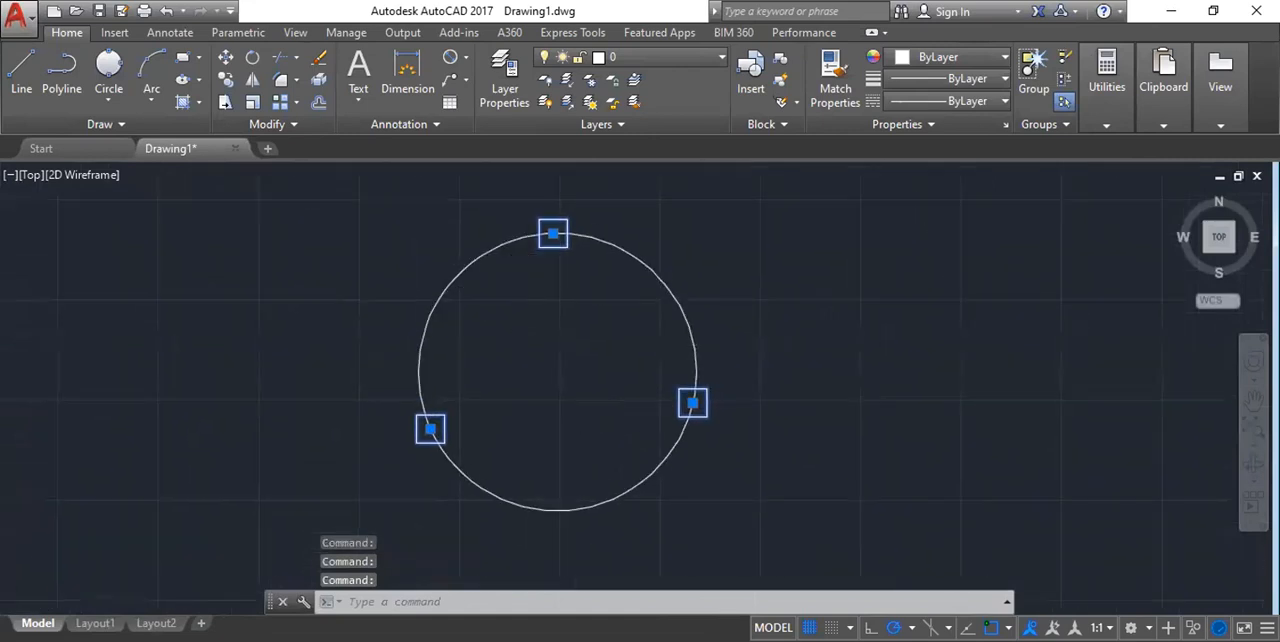
{"action": "scroll", "coordinate": [500, 270], "scroll_direction": "down", "scroll_amount": 2}
{"action": "middle_click_drag", "start_coordinate": [695, 282], "coordinate": [681, 275]}
{"action": "scroll", "coordinate": [668, 298], "scroll_direction": "down", "scroll_amount": 2}
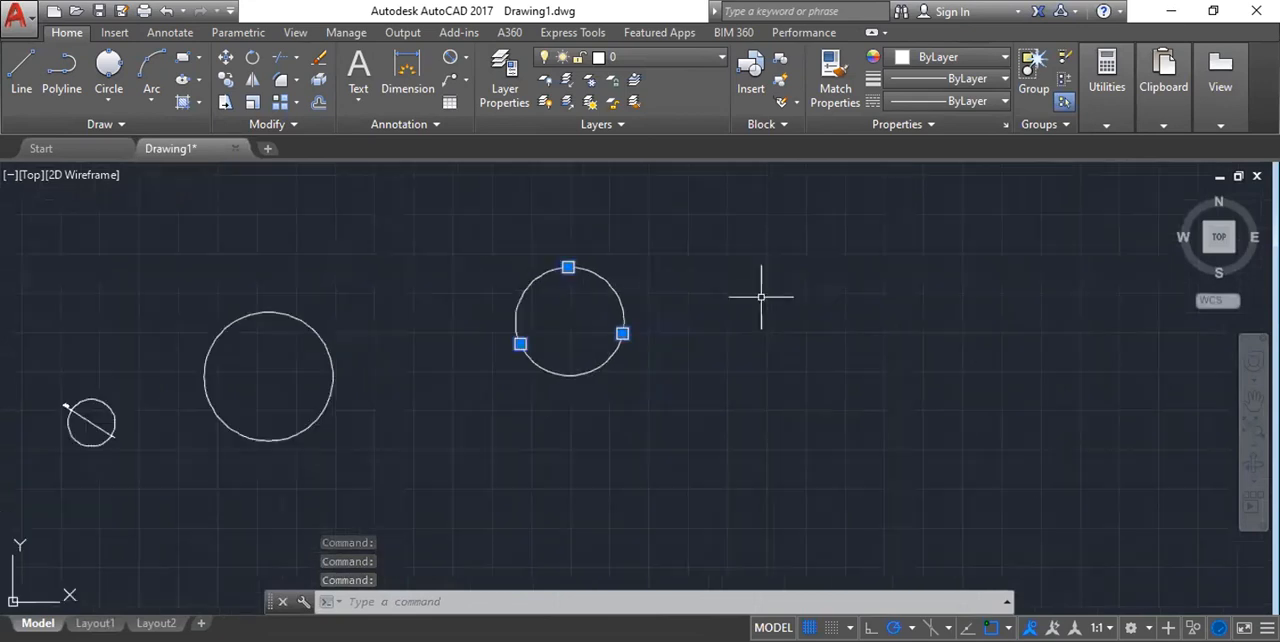
{"action": "middle_click_drag", "start_coordinate": [775, 289], "coordinate": [708, 288]}
{"action": "key", "text": "Escape"}
Place a single point in the empty area to the right of the 3-Point circle and inspect its marker.
{"action": "type", "text": "PO"}
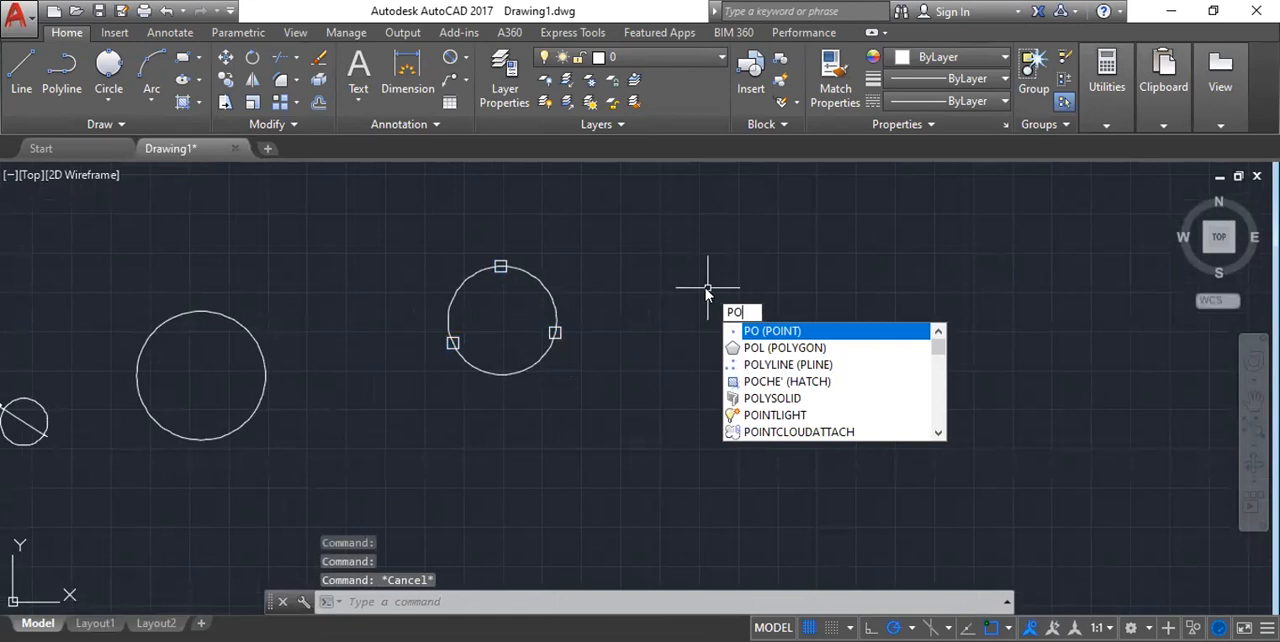
{"action": "key", "text": "Return"}
{"action": "left_click", "coordinate": [707, 288]}
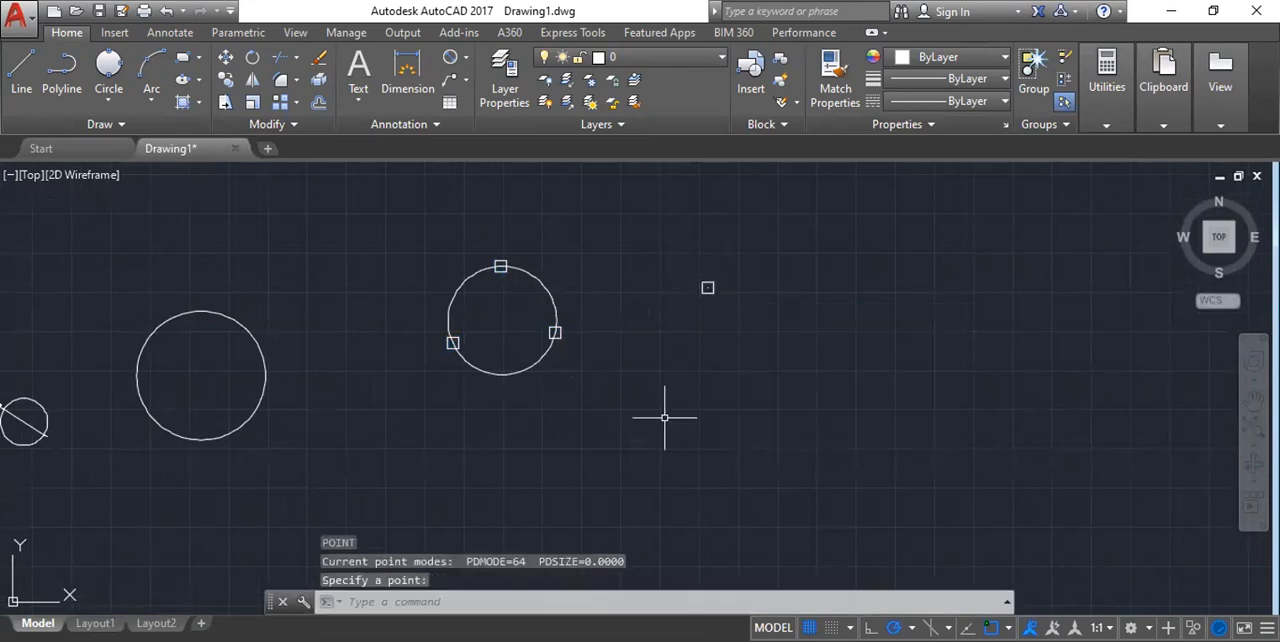
{"action": "scroll", "coordinate": [708, 288], "scroll_direction": "up", "scroll_amount": 6}
{"action": "scroll", "coordinate": [566, 323], "scroll_direction": "down", "scroll_amount": 4}
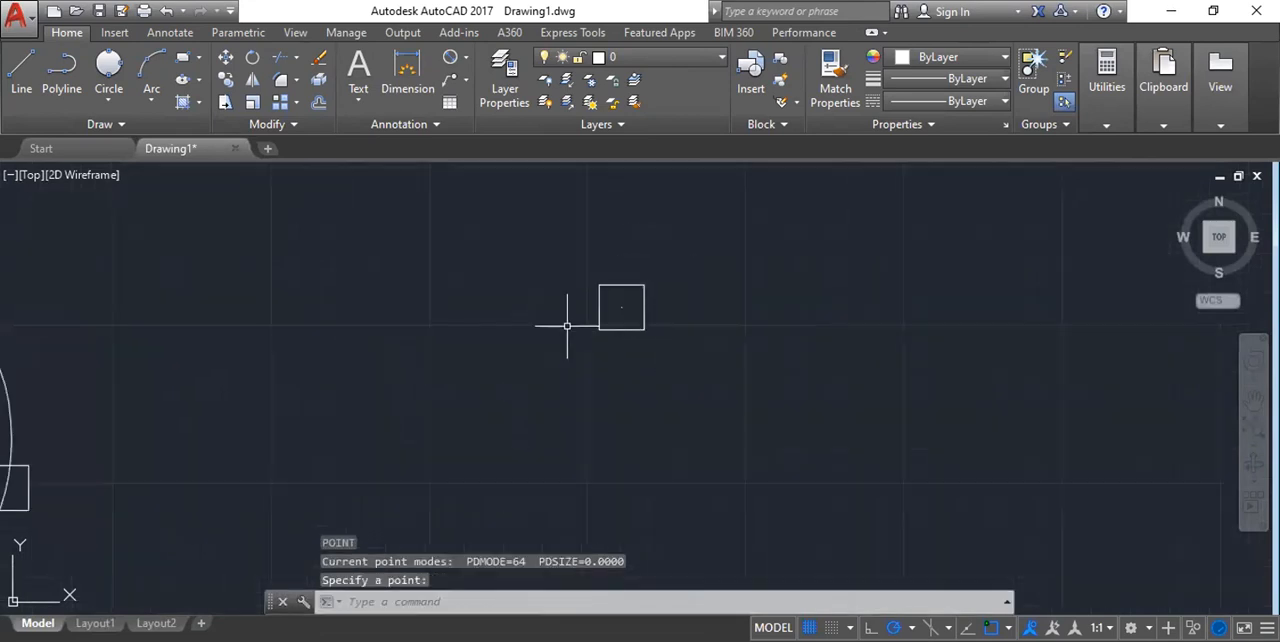
{"action": "scroll", "coordinate": [760, 368], "scroll_direction": "down", "scroll_amount": 1}
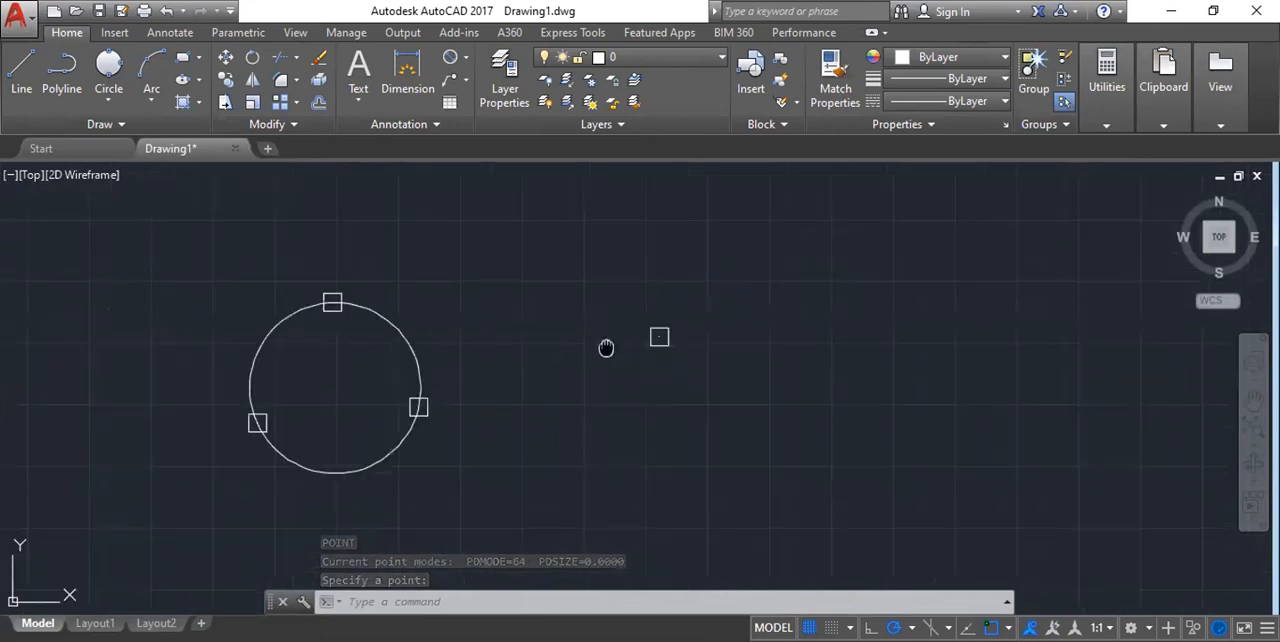
{"action": "scroll", "coordinate": [697, 294], "scroll_direction": "up", "scroll_amount": 4}
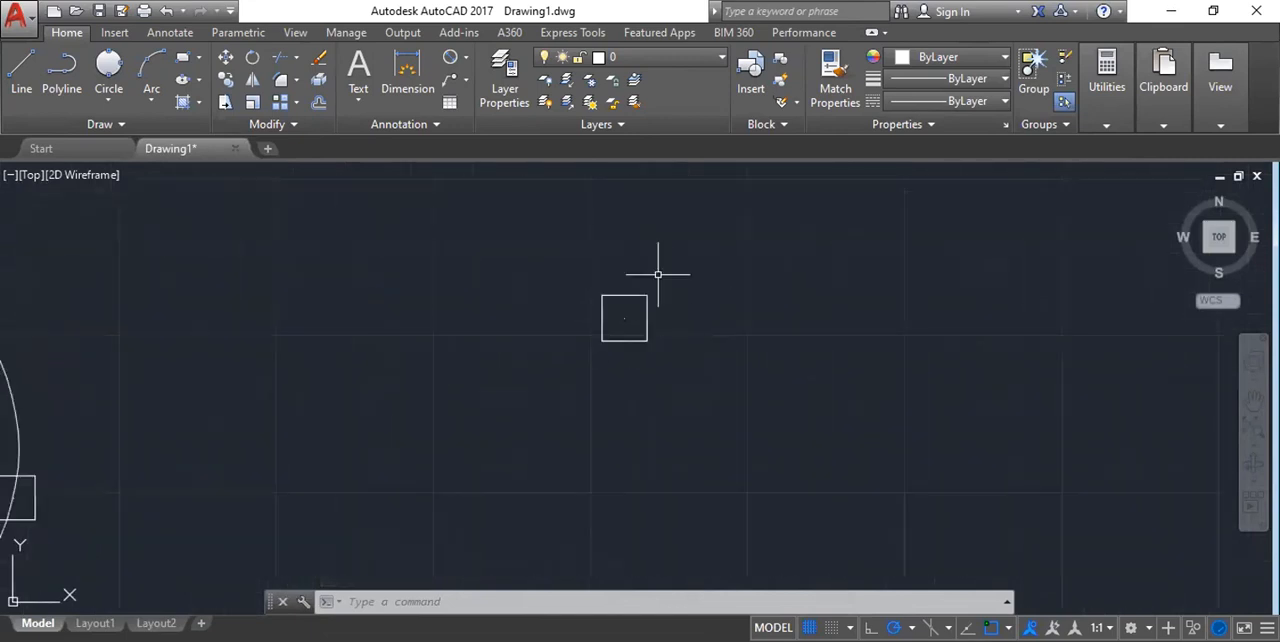
Set the point size variable PDSIZE to 10.
{"action": "scroll", "coordinate": [662, 272], "scroll_direction": "down", "scroll_amount": 2}
{"action": "type", "text": "PDMODE"}
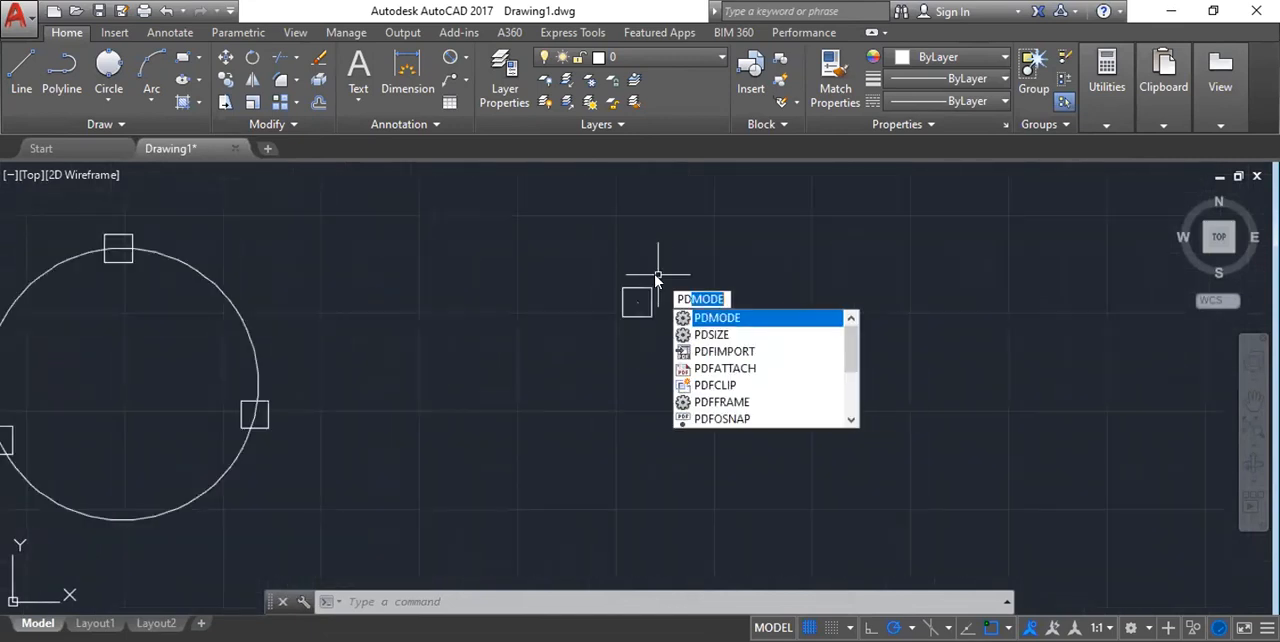
{"action": "left_click", "coordinate": [718, 336]}
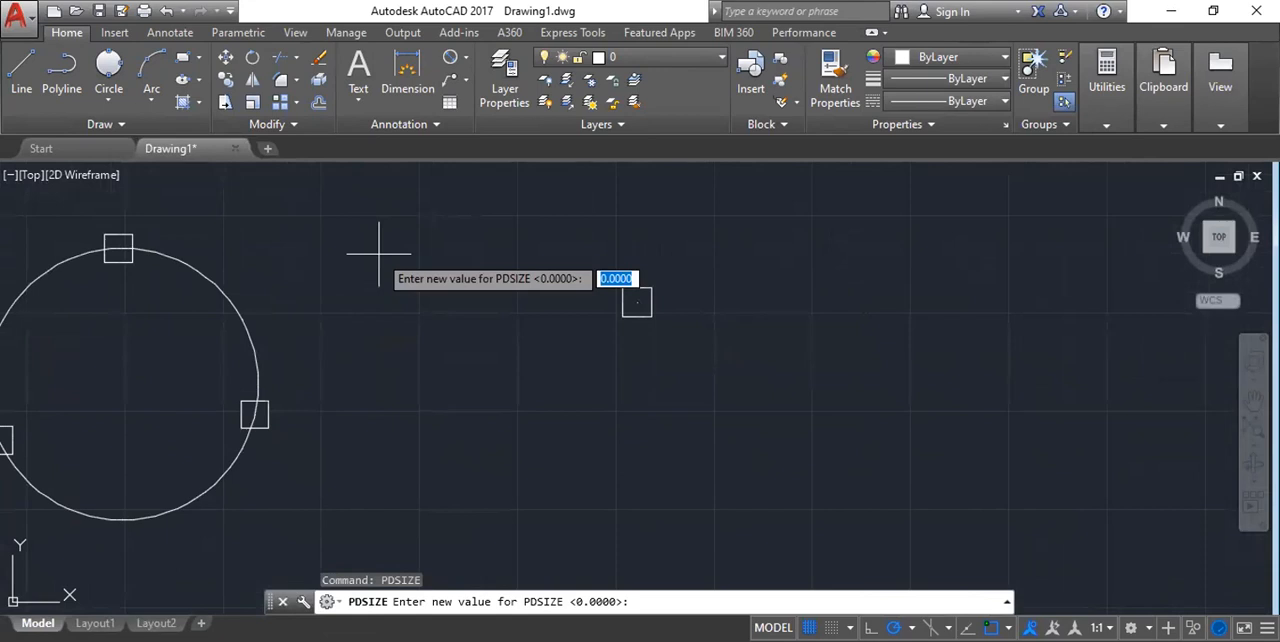
{"action": "type", "text": "10"}
{"action": "key", "text": "Return"}
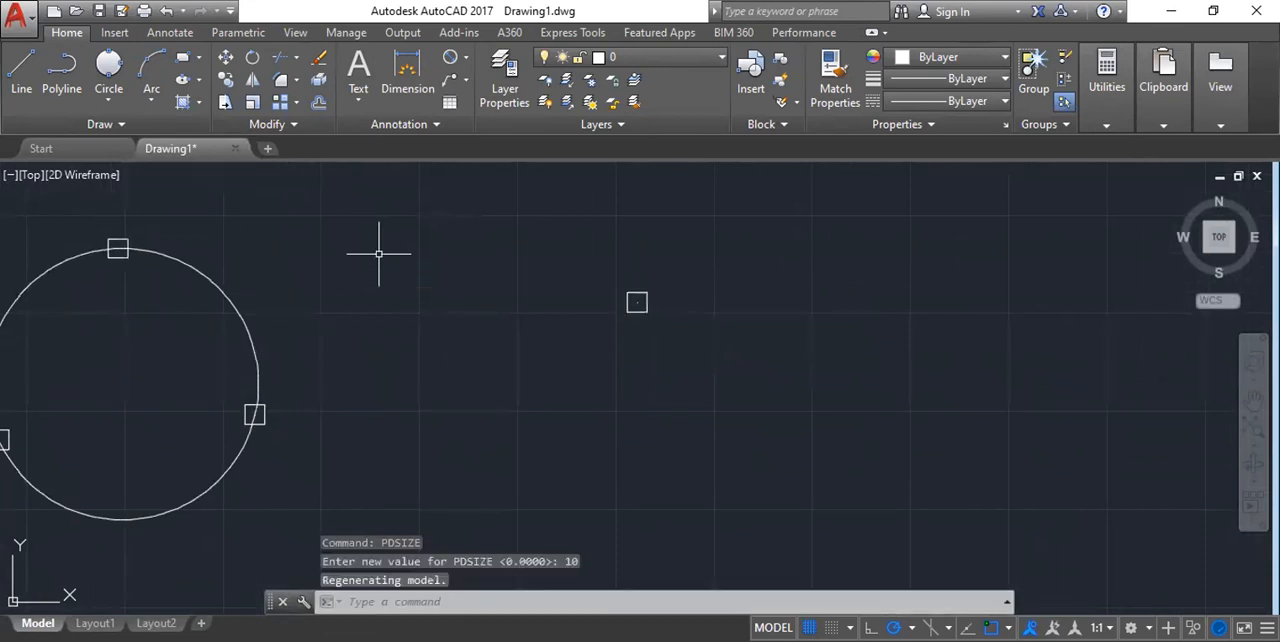
{"action": "scroll", "coordinate": [603, 313], "scroll_direction": "up", "scroll_amount": 2}
{"action": "scroll", "coordinate": [603, 311], "scroll_direction": "up", "scroll_amount": 3}
{"action": "scroll", "coordinate": [607, 300], "scroll_direction": "down", "scroll_amount": 7}
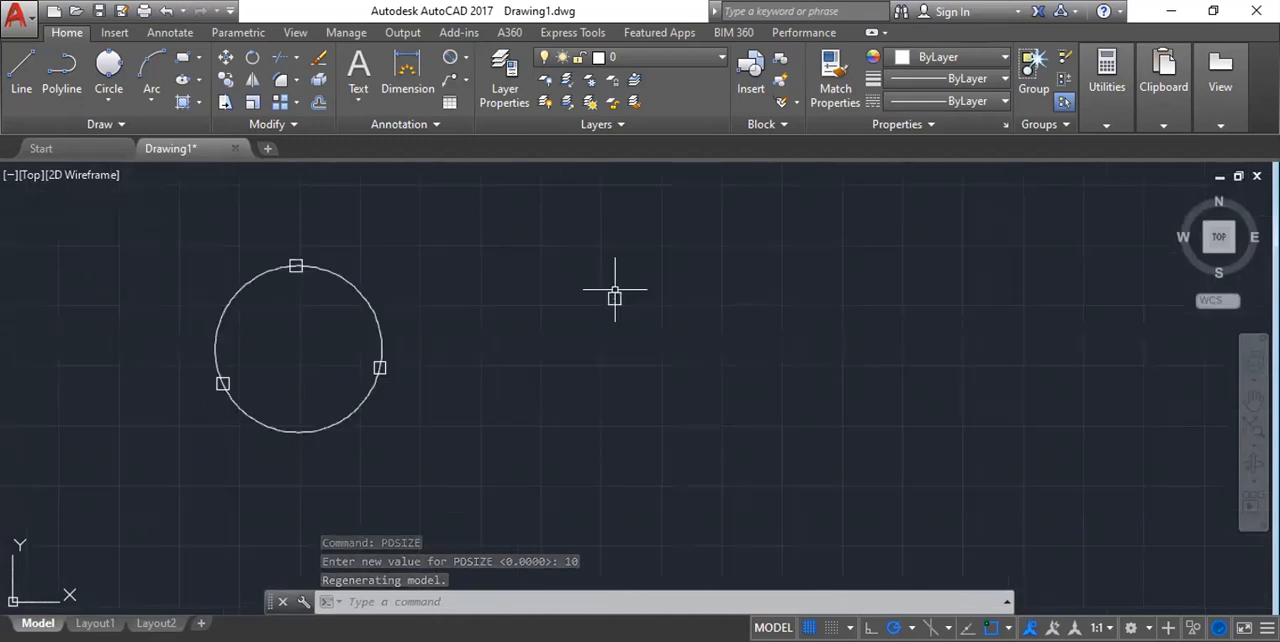
Set the point size variable PDSIZE to 5.
{"action": "type", "text": "PDMODE"}
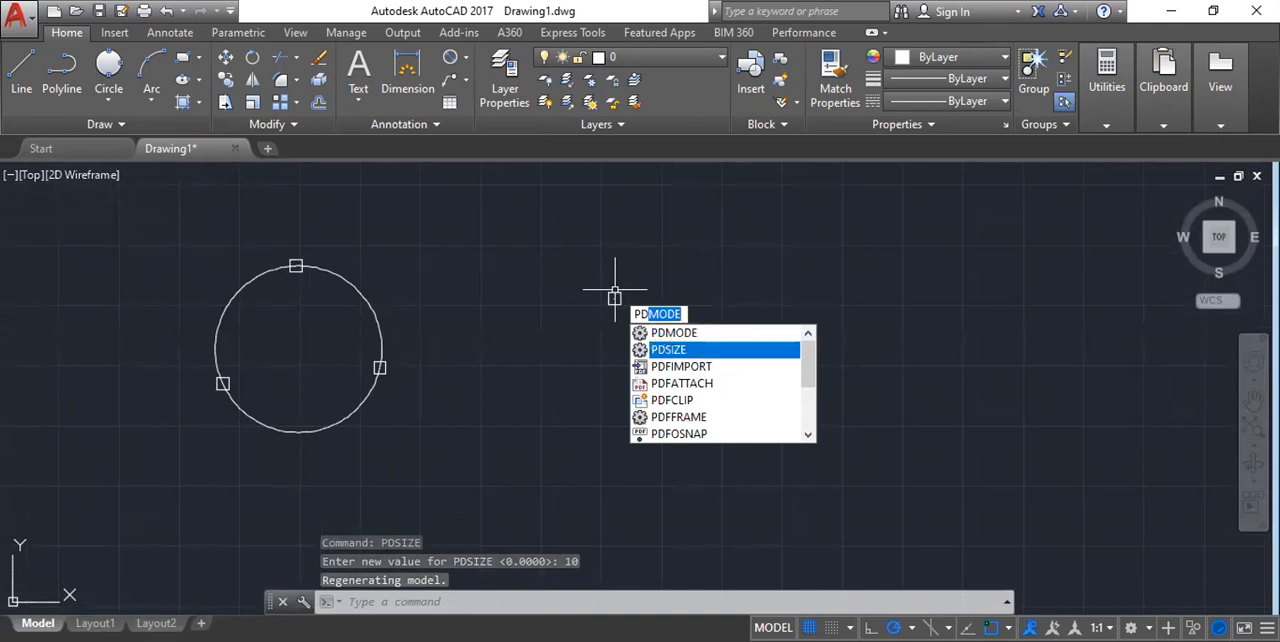
{"action": "left_click", "coordinate": [656, 348]}
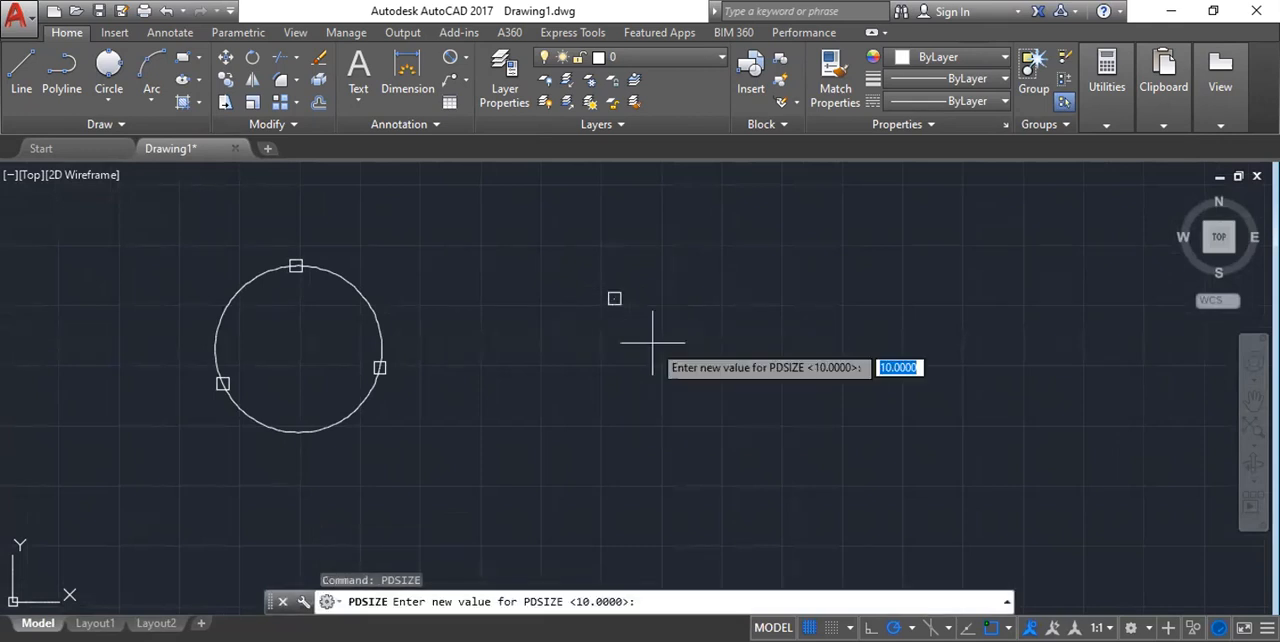
{"action": "type", "text": "5"}
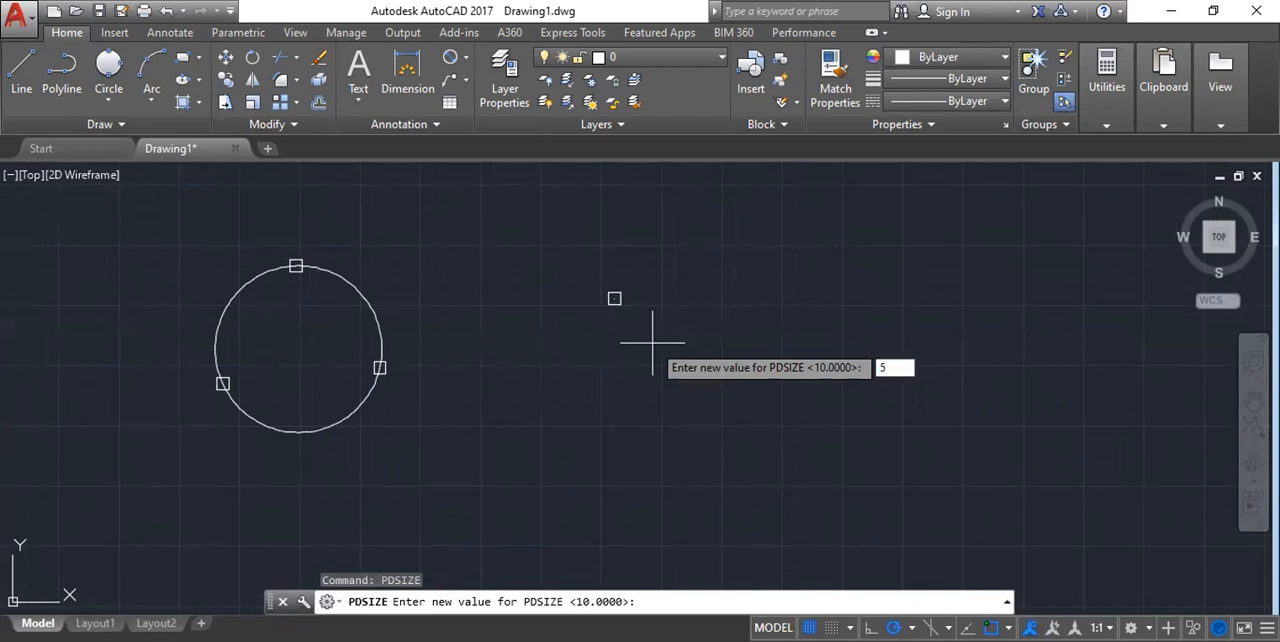
{"action": "key", "text": "Return"}
Examine the markers of the single point and the 3-Point circle at close and distant views.
{"action": "scroll", "coordinate": [623, 297], "scroll_direction": "up", "scroll_amount": 10}
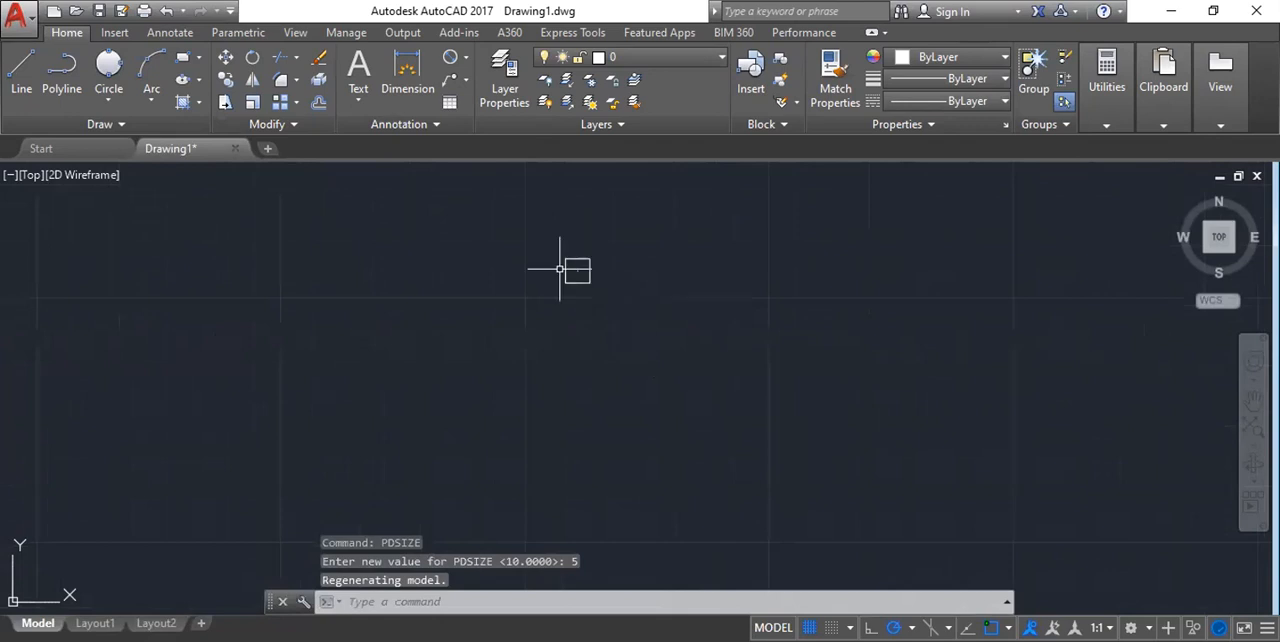
{"action": "scroll", "coordinate": [560, 268], "scroll_direction": "down", "scroll_amount": 6}
{"action": "scroll", "coordinate": [648, 309], "scroll_direction": "down", "scroll_amount": 2}
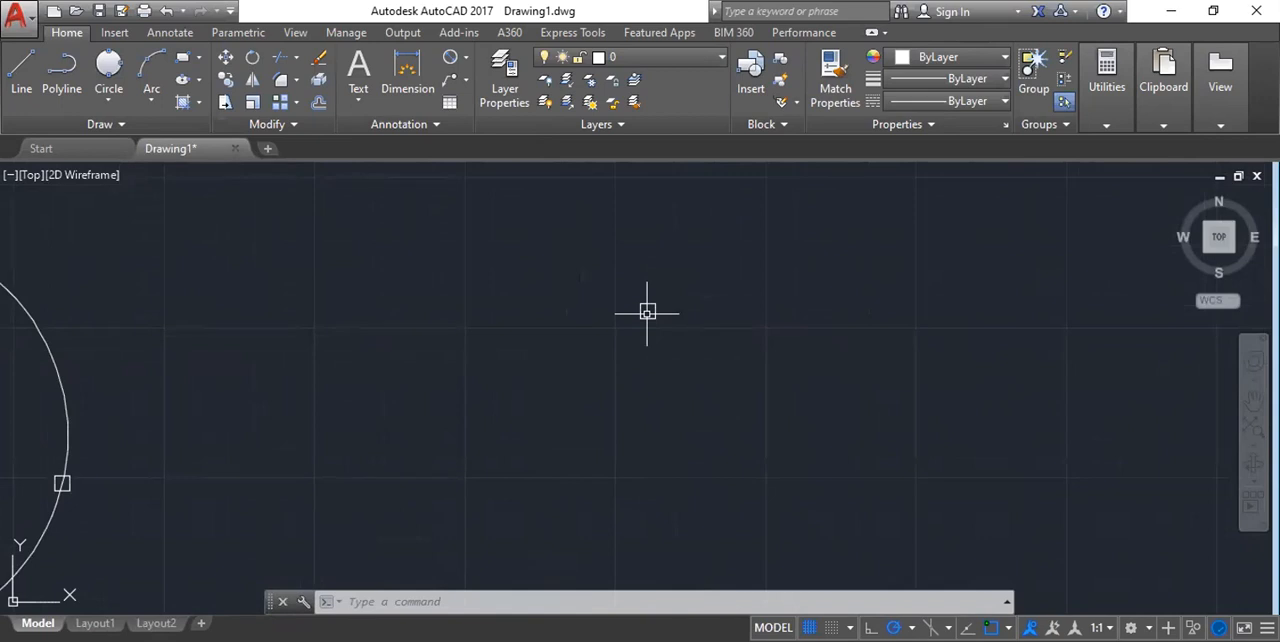
{"action": "scroll", "coordinate": [647, 312], "scroll_direction": "down", "scroll_amount": 5}
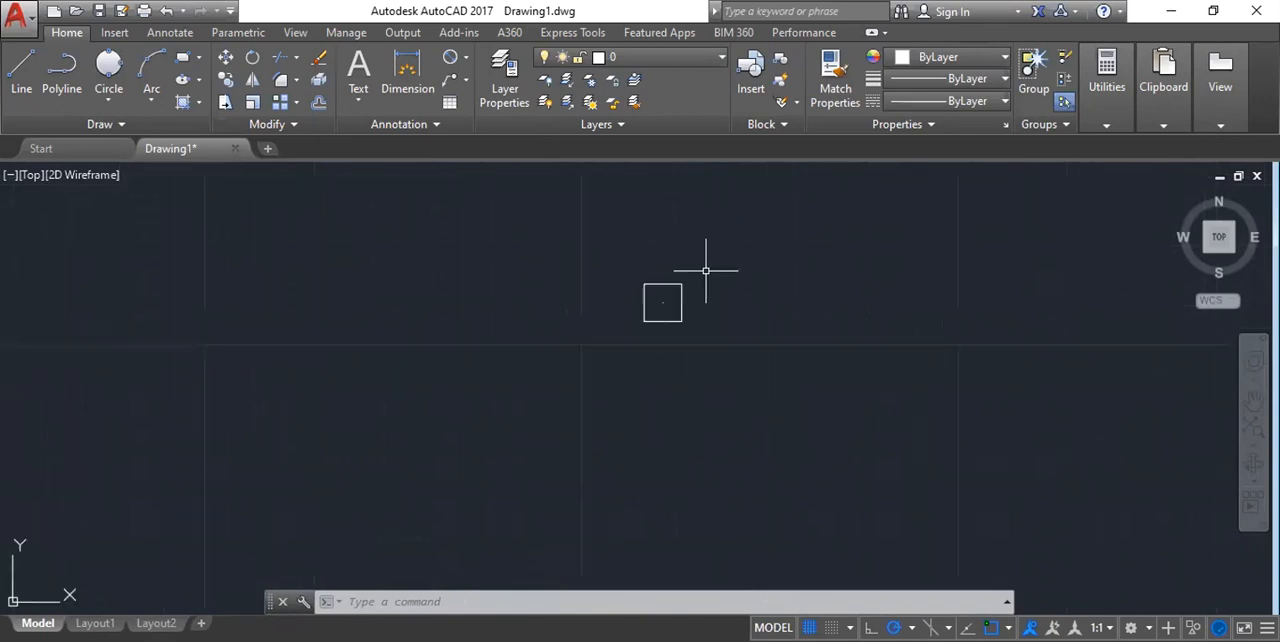
{"action": "scroll", "coordinate": [563, 273], "scroll_direction": "up", "scroll_amount": 5}
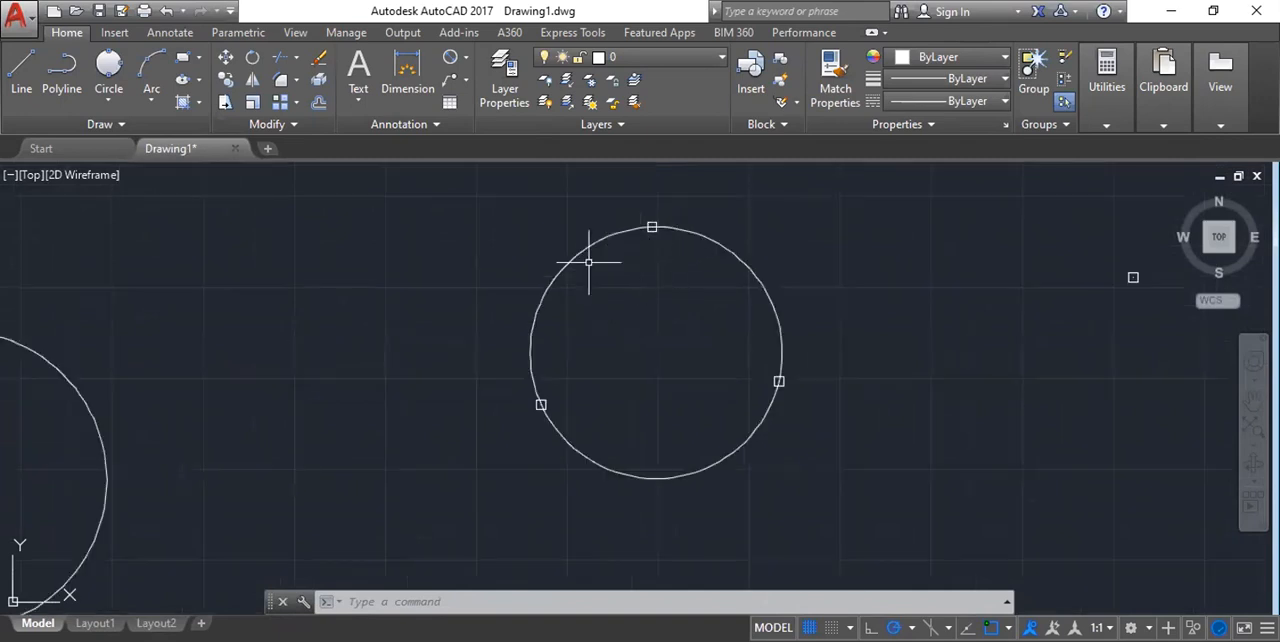
{"action": "scroll", "coordinate": [551, 320], "scroll_direction": "down", "scroll_amount": 4}
{"action": "scroll", "coordinate": [628, 289], "scroll_direction": "up", "scroll_amount": 8}
{"action": "scroll", "coordinate": [628, 289], "scroll_direction": "down", "scroll_amount": 5}
{"action": "scroll", "coordinate": [549, 400], "scroll_direction": "down", "scroll_amount": 2}
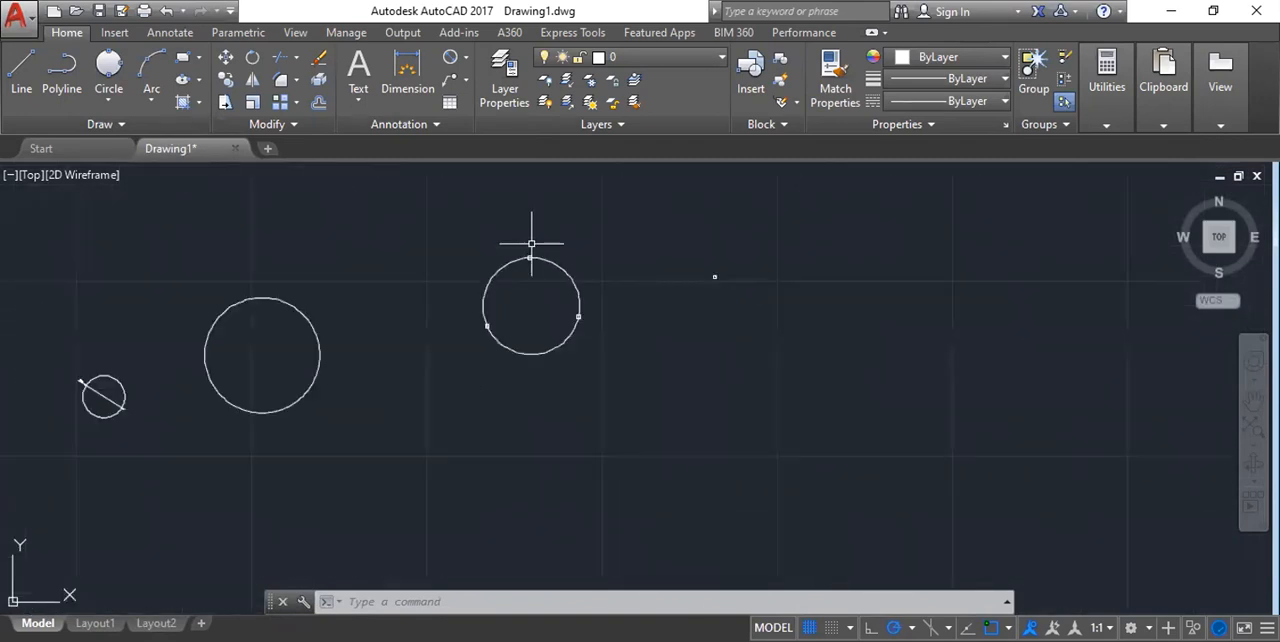
Review the available circle methods, including the description of Tan, Tan, Radius.
{"action": "left_click", "coordinate": [108, 104]}
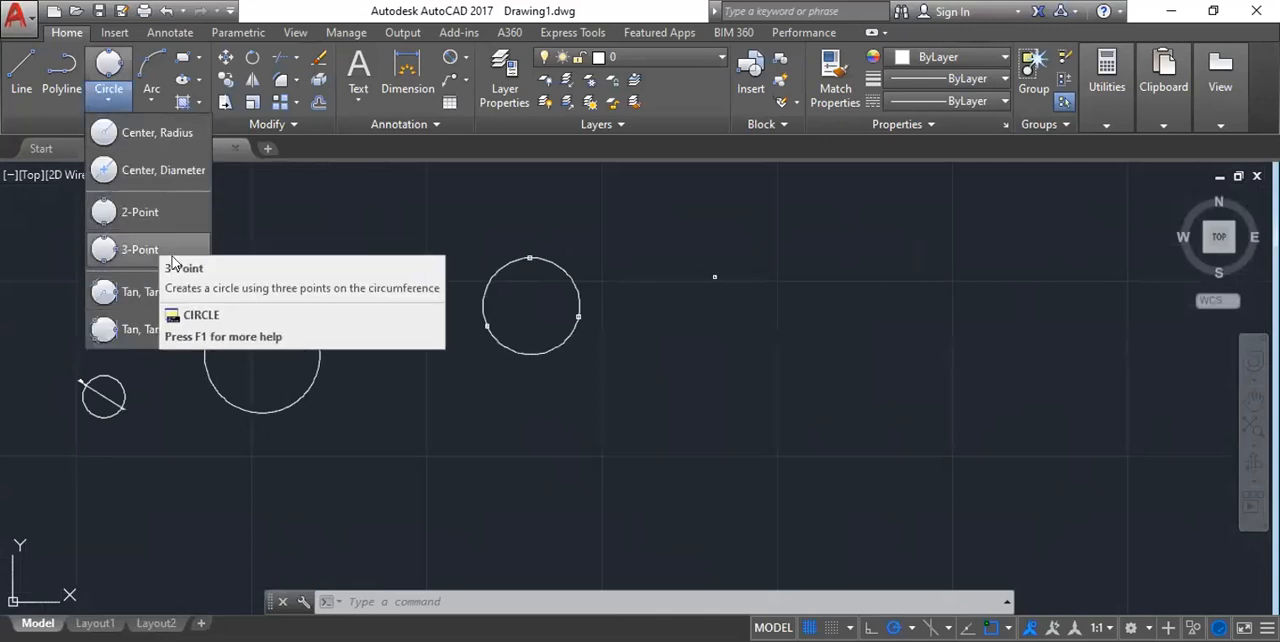
{"action": "scroll", "coordinate": [637, 323], "scroll_direction": "down", "scroll_amount": 2}
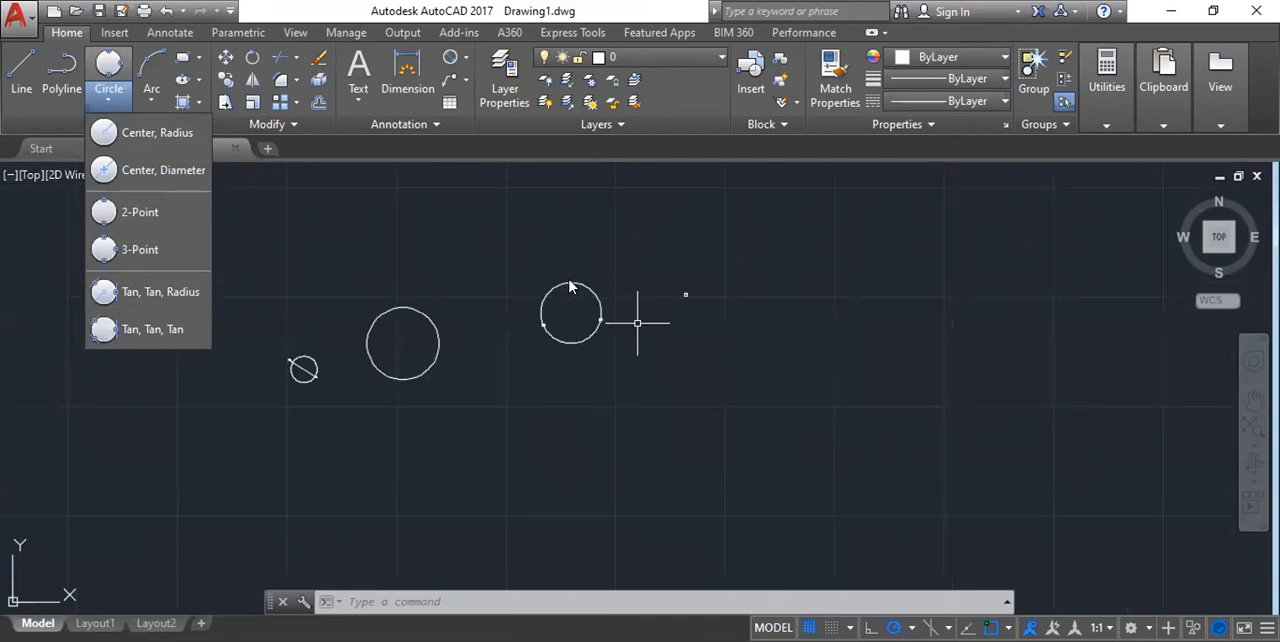
{"action": "scroll", "coordinate": [461, 342], "scroll_direction": "down", "scroll_amount": 1}
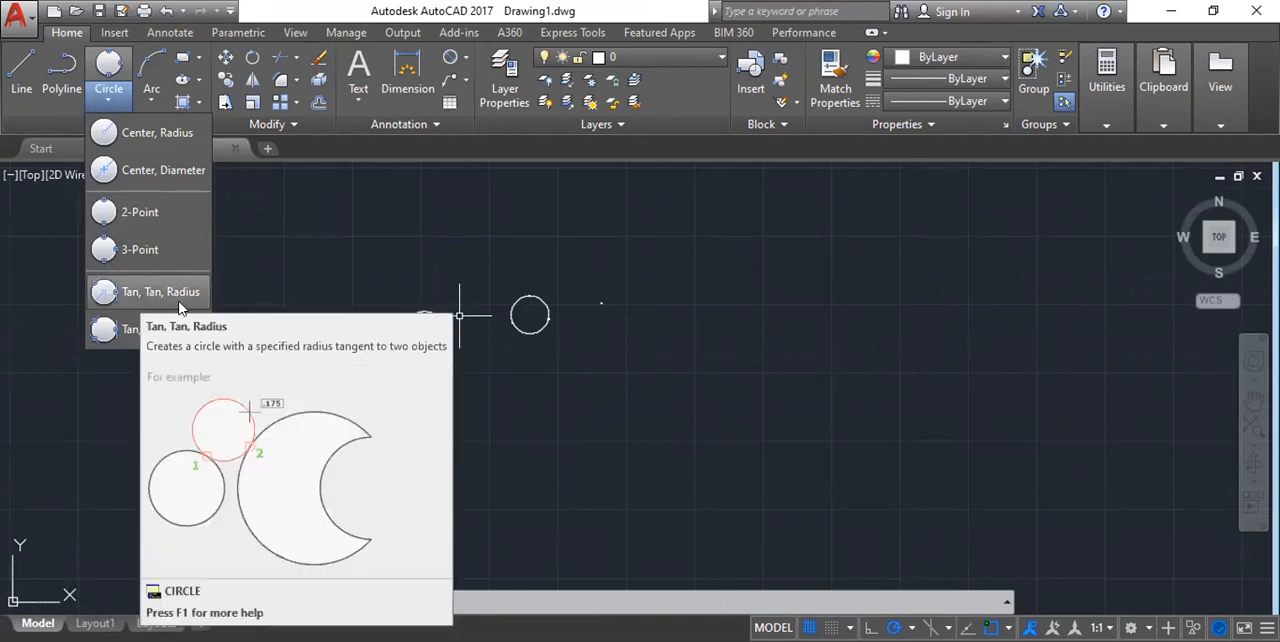
{"action": "scroll", "coordinate": [380, 268], "scroll_direction": "up", "scroll_amount": 4}
{"action": "scroll", "coordinate": [424, 267], "scroll_direction": "down", "scroll_amount": 4}
Select all circles, point markers and the dimension with a selection window and erase them.
{"action": "left_click", "coordinate": [338, 229]}
{"action": "left_click", "coordinate": [314, 218]}
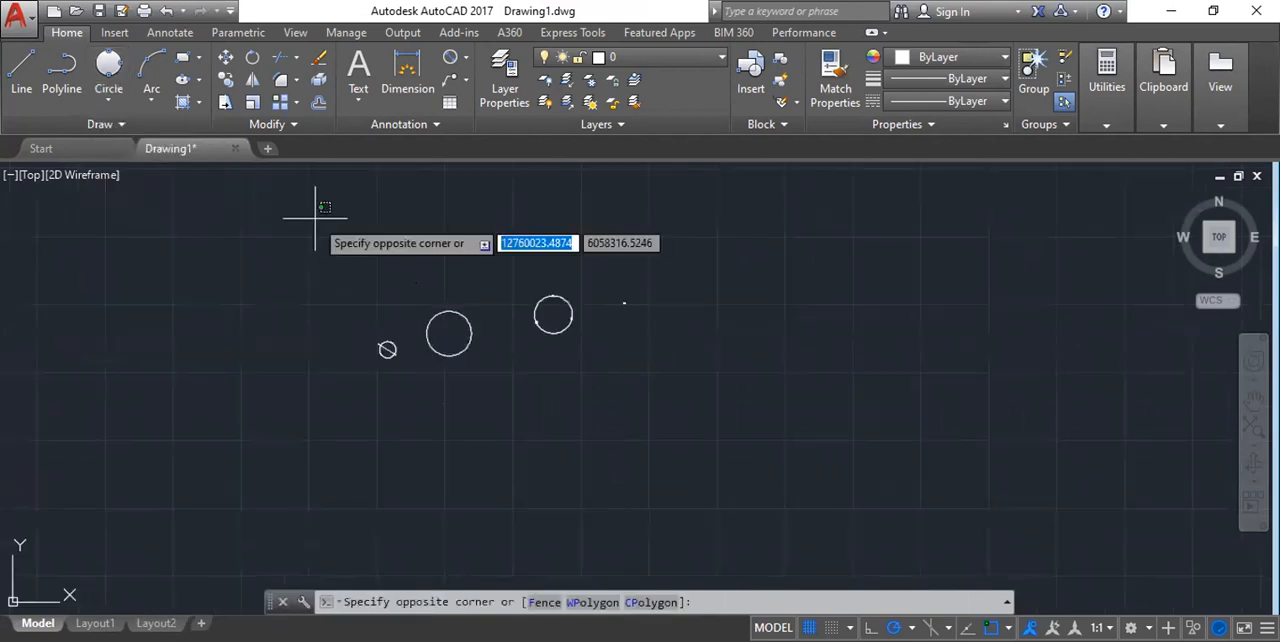
{"action": "left_click", "coordinate": [670, 414]}
{"action": "key", "text": "Delete"}
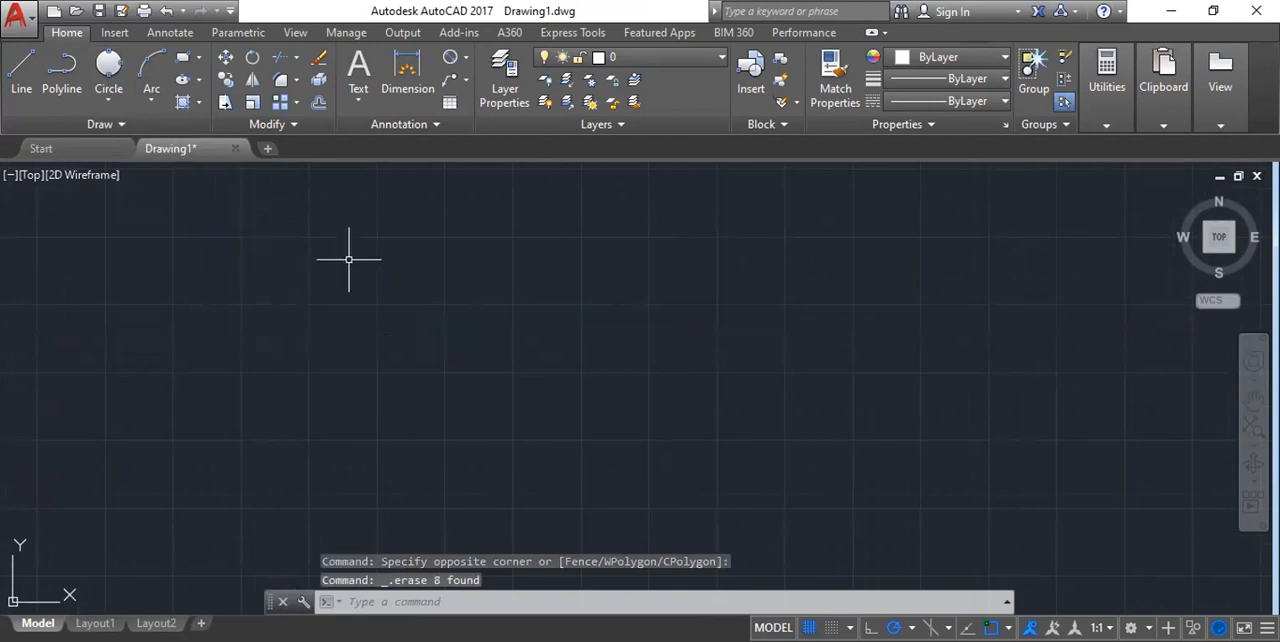
Draw a vertical line about 588 units downward with Ortho on, and a horizontal line running right from its lower end.
{"action": "type", "text": "l"}
{"action": "key", "text": "Return"}
{"action": "left_click", "coordinate": [395, 287]}
{"action": "scroll", "coordinate": [395, 460], "scroll_direction": "up", "scroll_amount": 3}
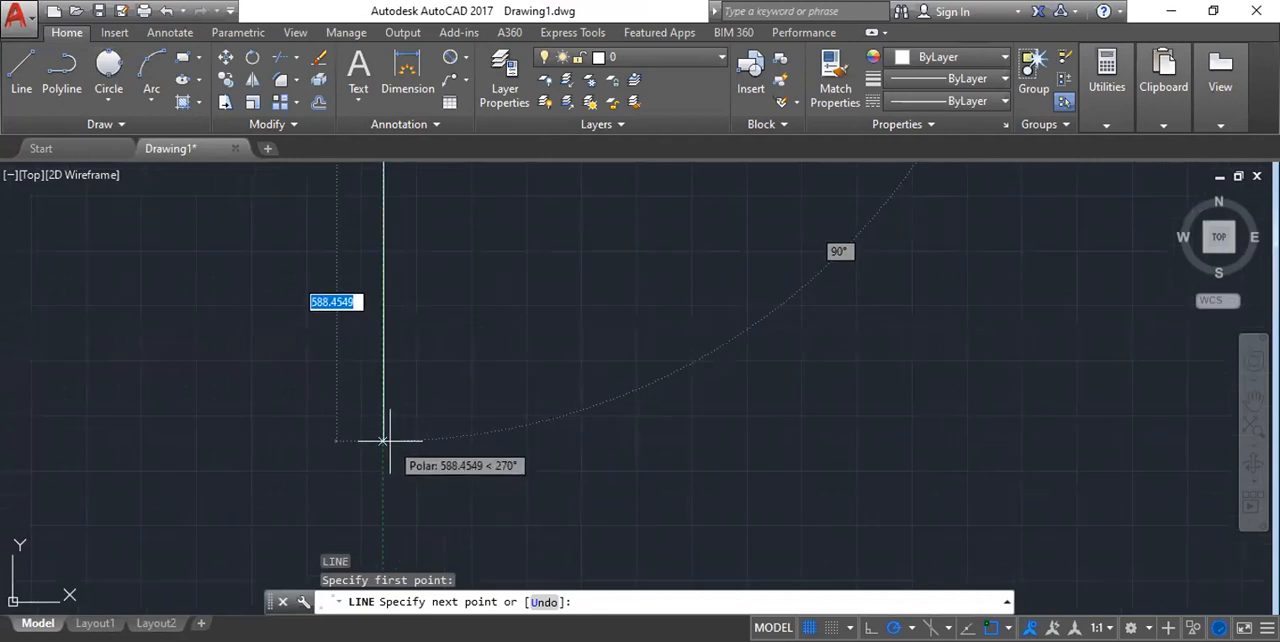
{"action": "key", "text": "F8"}
{"action": "left_click", "coordinate": [385, 440]}
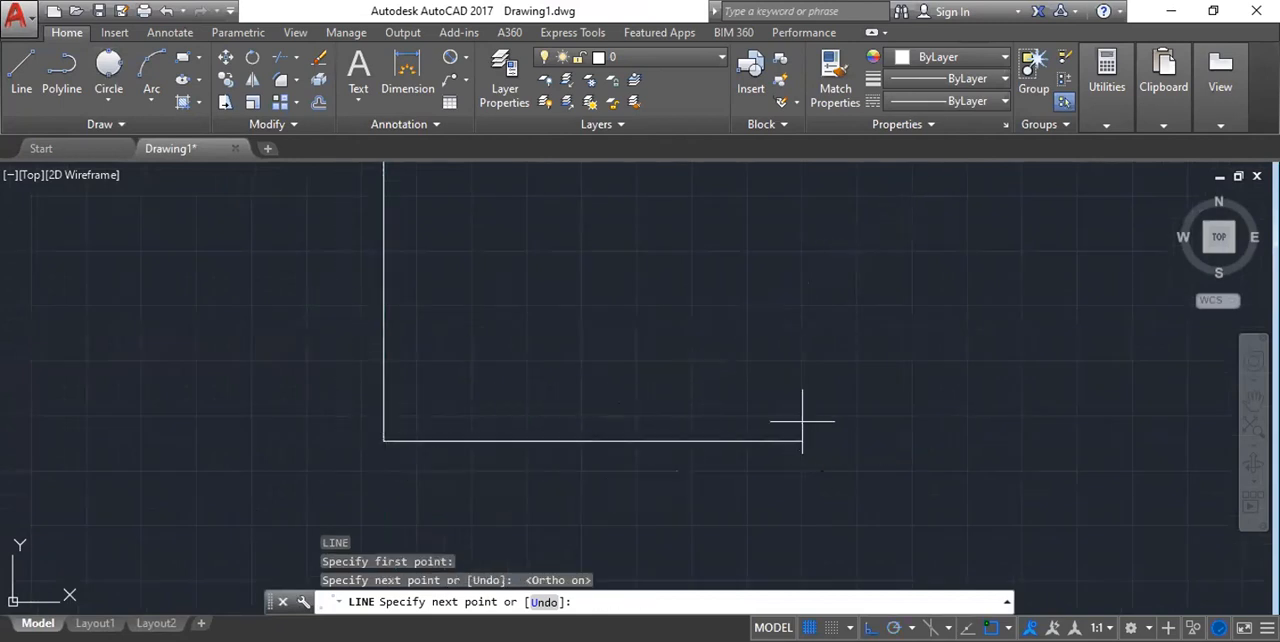
{"action": "left_click", "coordinate": [801, 436]}
{"action": "scroll", "coordinate": [711, 337], "scroll_direction": "down", "scroll_amount": 2}
{"action": "key", "text": "Escape"}
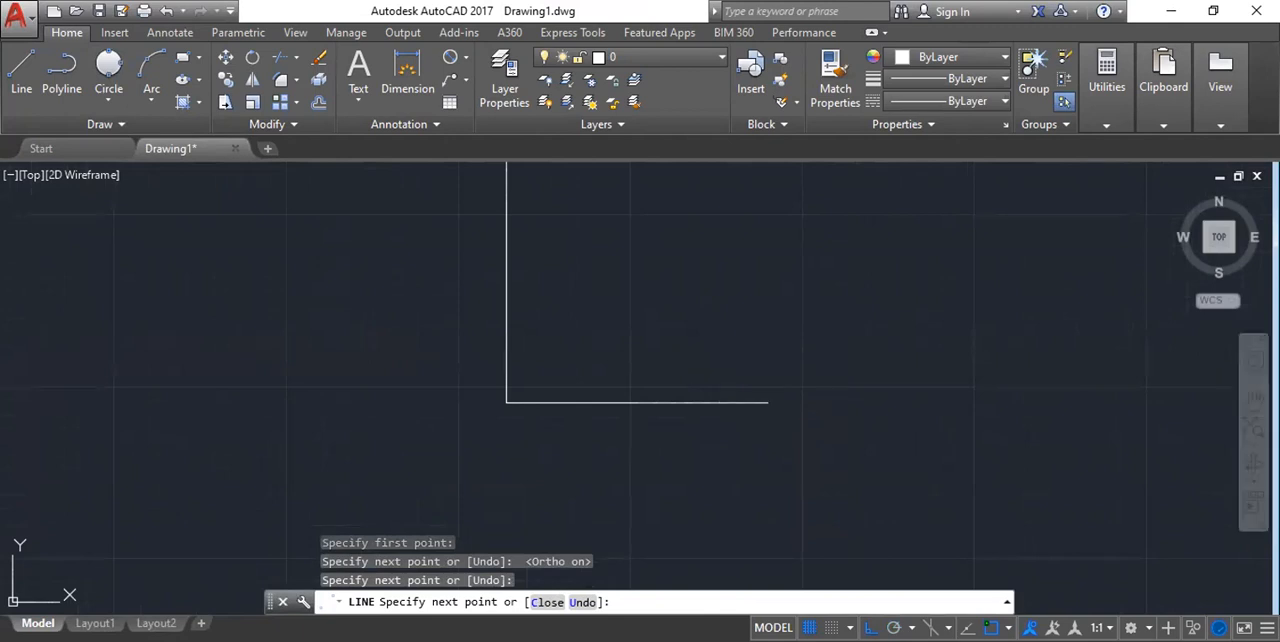
Draw a Tan, Tan, Radius circle with radius 30, tangent to the vertical line and the horizontal line.
{"action": "left_click", "coordinate": [108, 96]}
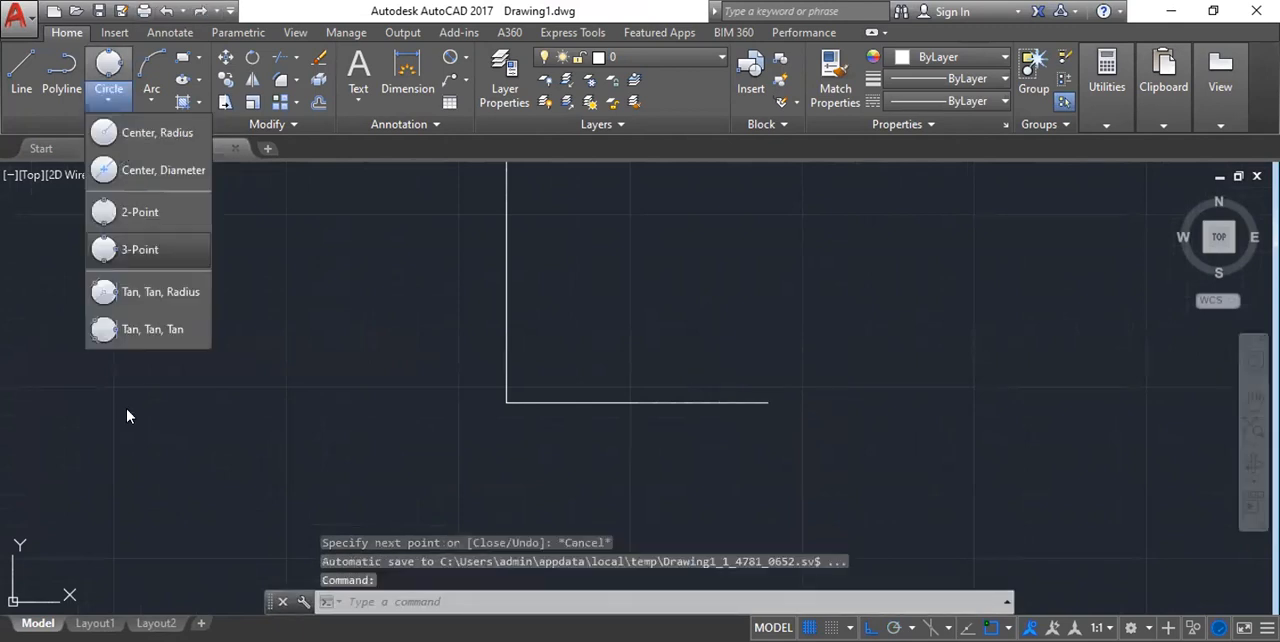
{"action": "left_click", "coordinate": [138, 294]}
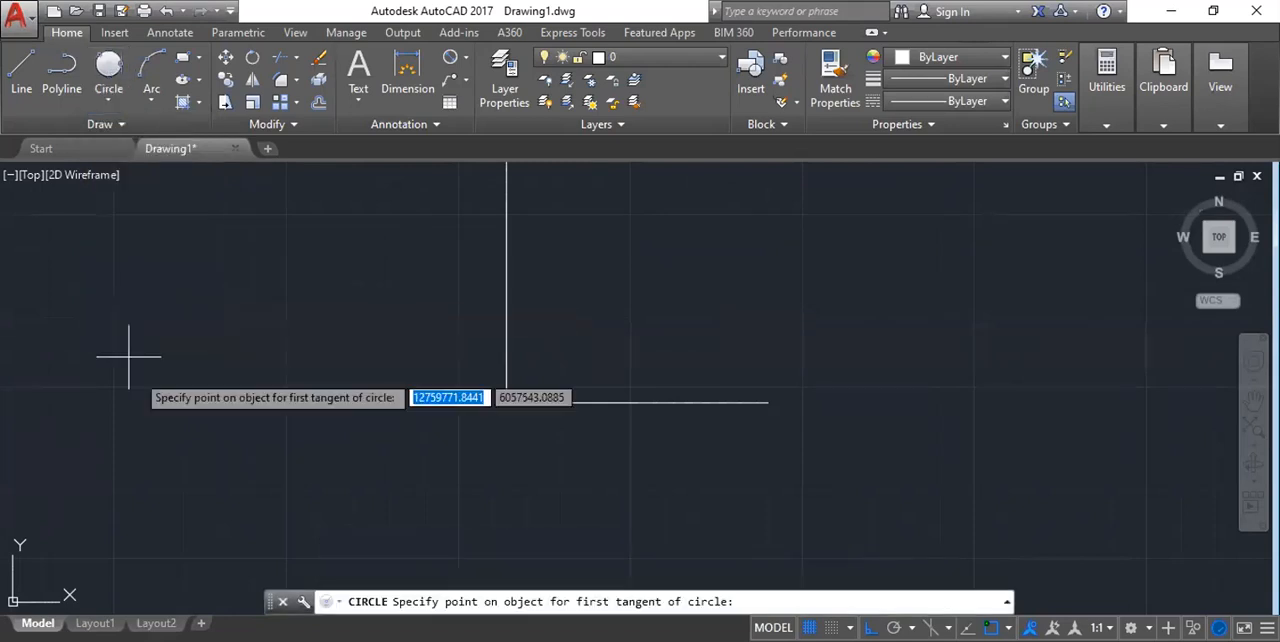
{"action": "scroll", "coordinate": [507, 311], "scroll_direction": "up", "scroll_amount": 4}
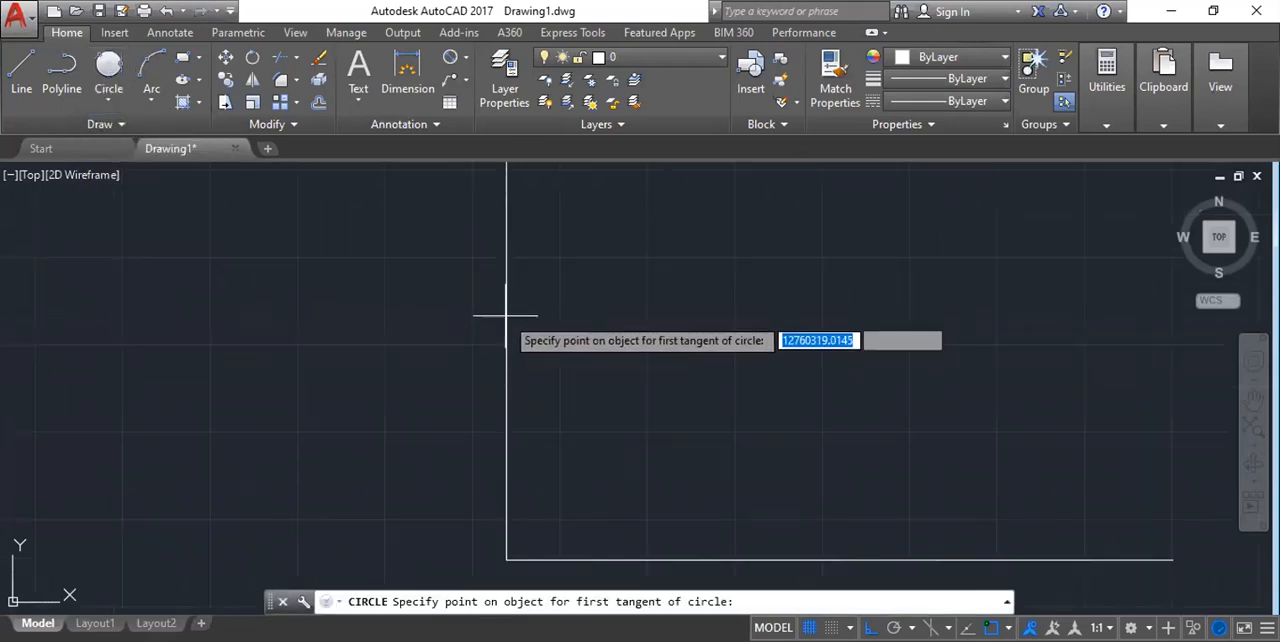
{"action": "scroll", "coordinate": [450, 315], "scroll_direction": "down", "scroll_amount": 4}
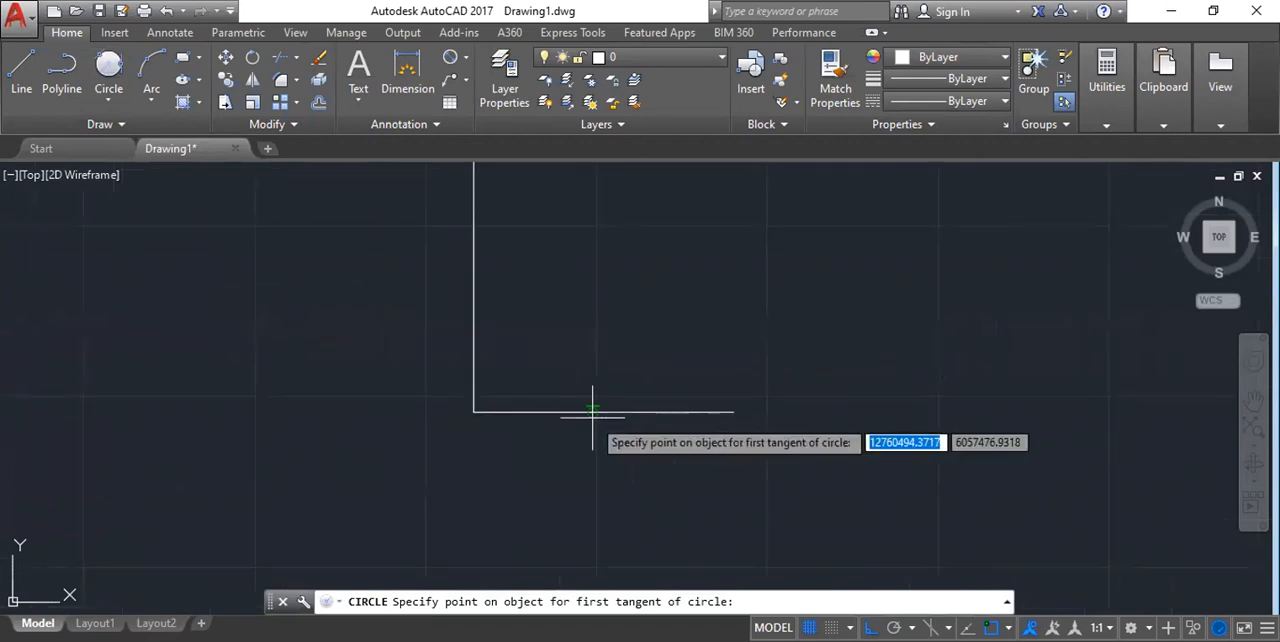
{"action": "scroll", "coordinate": [477, 312], "scroll_direction": "up", "scroll_amount": 5}
{"action": "scroll", "coordinate": [451, 323], "scroll_direction": "down", "scroll_amount": 3}
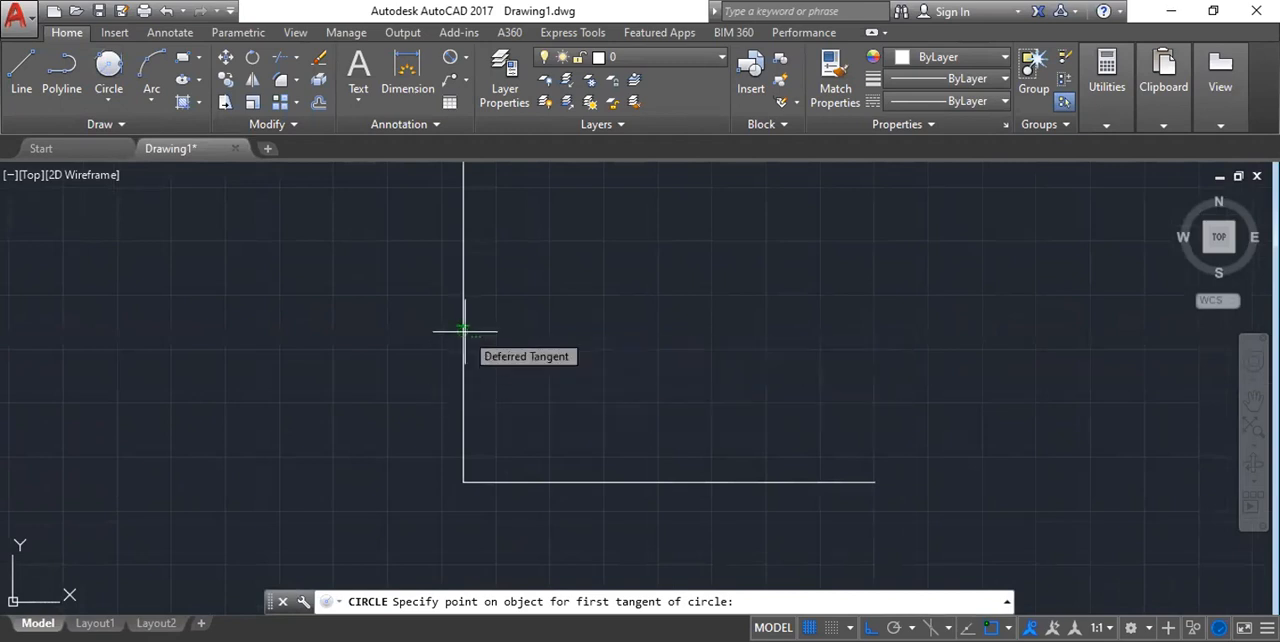
{"action": "left_click", "coordinate": [465, 330]}
{"action": "scroll", "coordinate": [659, 337], "scroll_direction": "up", "scroll_amount": 4}
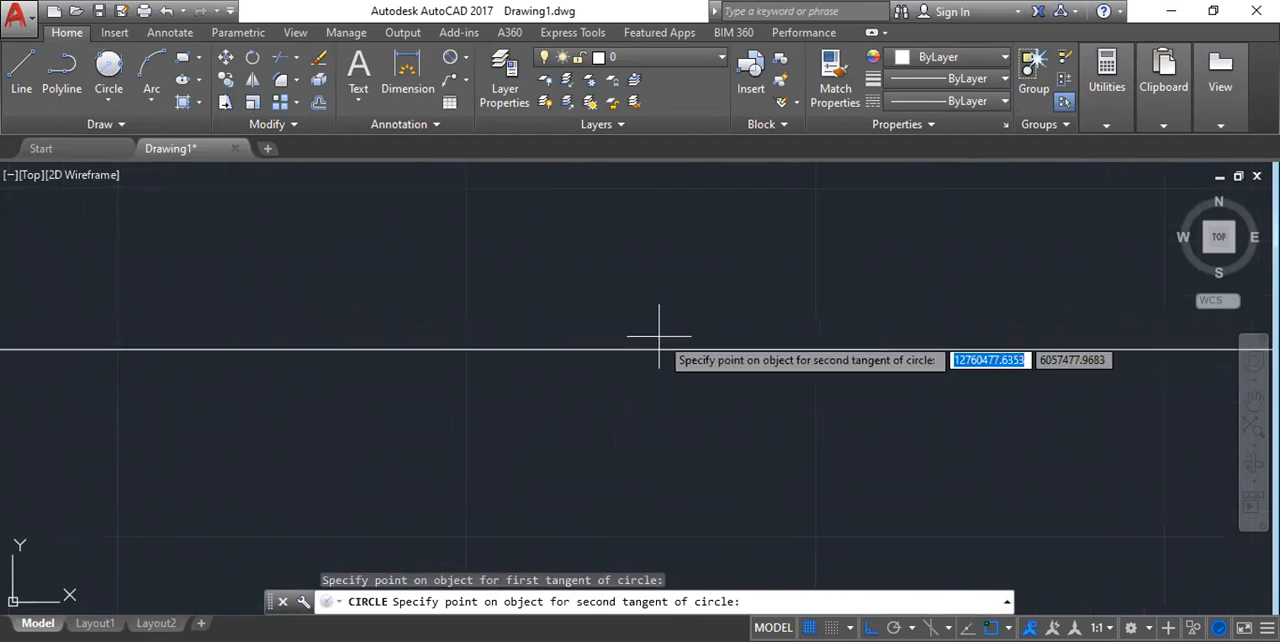
{"action": "left_click", "coordinate": [661, 348]}
{"action": "scroll", "coordinate": [612, 395], "scroll_direction": "down", "scroll_amount": 4}
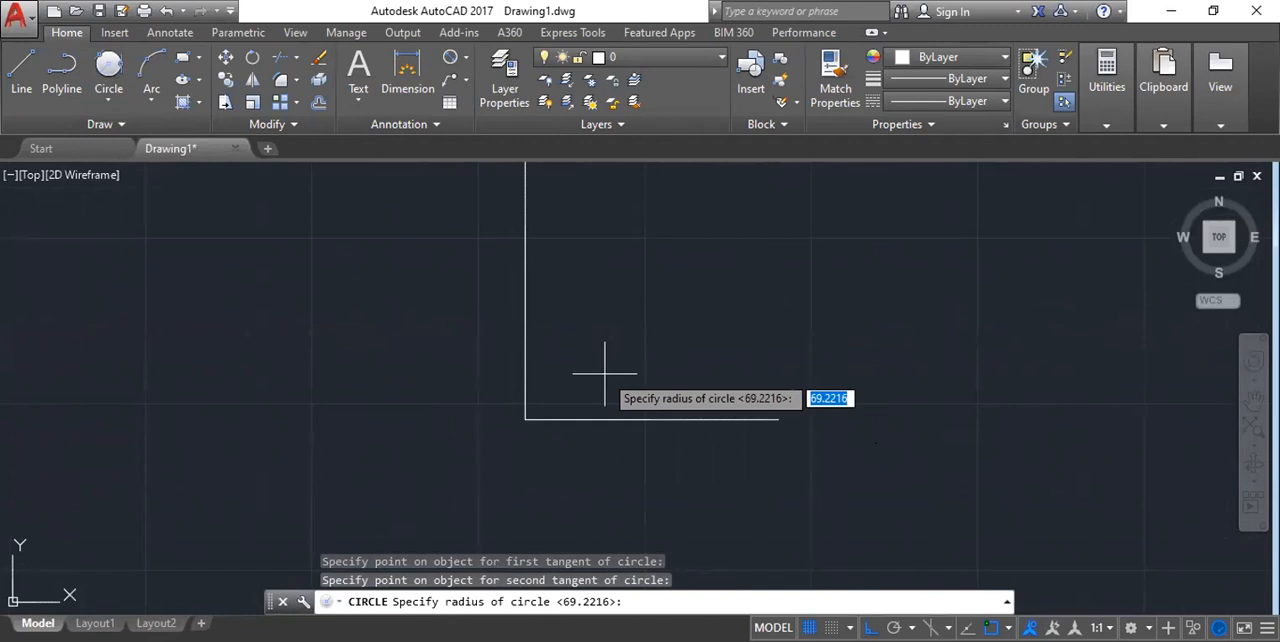
{"action": "type", "text": "30"}
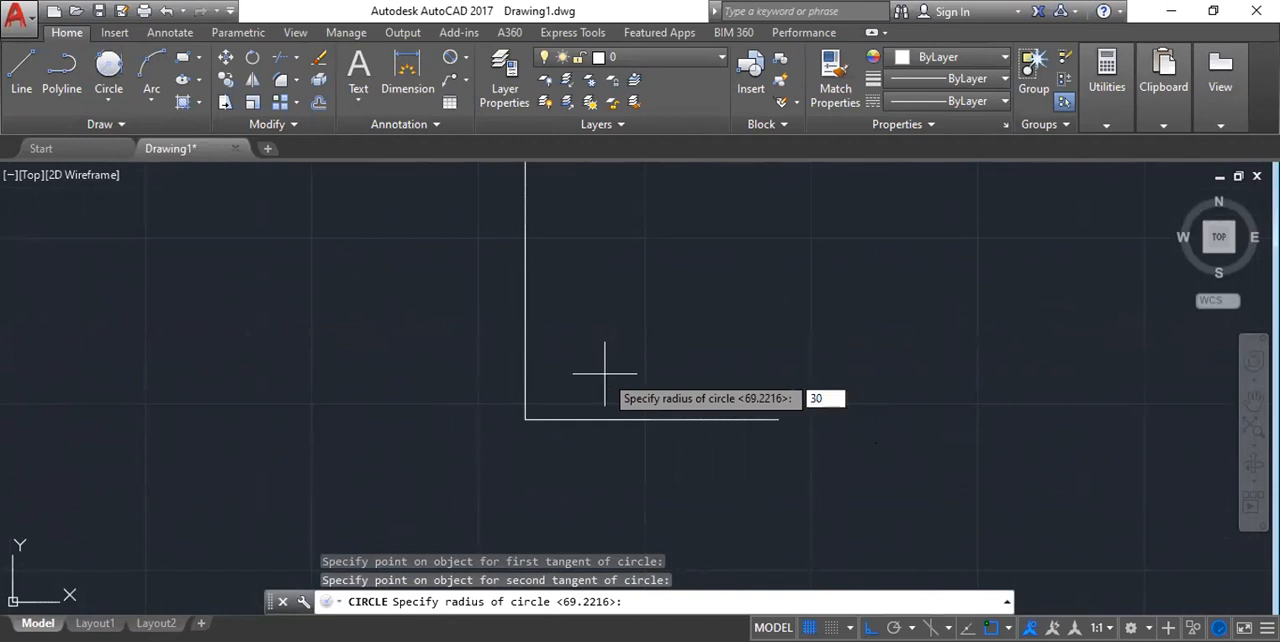
{"action": "key", "text": "Return"}
{"action": "scroll", "coordinate": [553, 403], "scroll_direction": "up", "scroll_amount": 7}
{"action": "scroll", "coordinate": [442, 235], "scroll_direction": "down", "scroll_amount": 2}
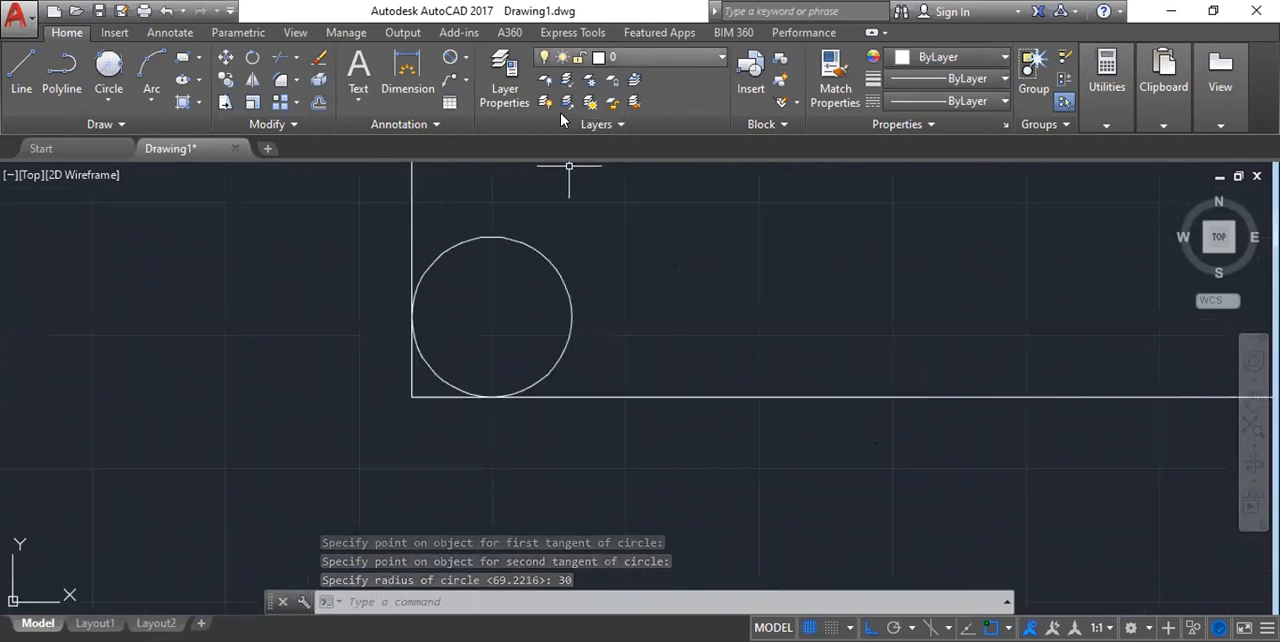
{"action": "mouse_move", "coordinate": [430, 282]}
{"action": "left_mouse_down"}
{"action": "mouse_move", "coordinate": [396, 264]}
{"action": "mouse_move", "coordinate": [410, 340]}
{"action": "mouse_move", "coordinate": [474, 272]}
{"action": "mouse_move", "coordinate": [458, 264]}
{"action": "left_mouse_up"}
{"action": "left_click_drag", "start_coordinate": [348, 318], "coordinate": [412, 288]}
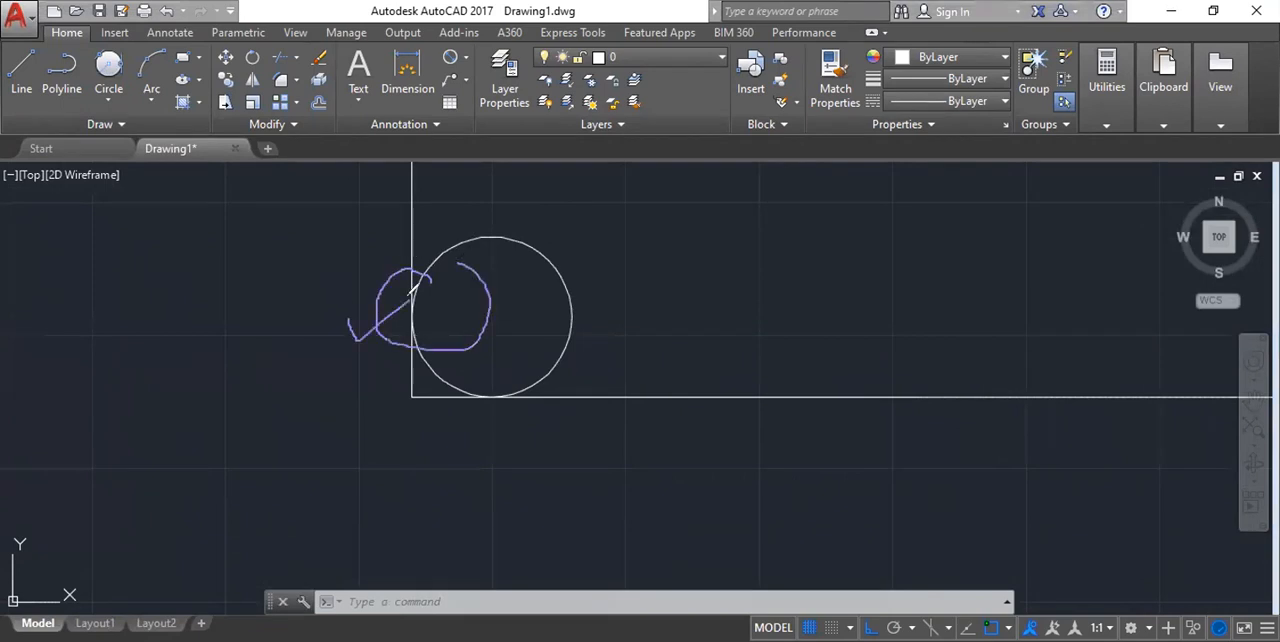
{"action": "mouse_move", "coordinate": [604, 406]}
{"action": "left_mouse_down"}
{"action": "mouse_move", "coordinate": [484, 384]}
{"action": "mouse_move", "coordinate": [560, 430]}
{"action": "mouse_move", "coordinate": [604, 334]}
{"action": "left_mouse_up"}
{"action": "mouse_move", "coordinate": [410, 285]}
{"action": "left_mouse_down"}
{"action": "mouse_move", "coordinate": [401, 341]}
{"action": "mouse_move", "coordinate": [418, 290]}
{"action": "left_mouse_up"}
{"action": "mouse_move", "coordinate": [549, 396]}
{"action": "left_mouse_down"}
{"action": "mouse_move", "coordinate": [499, 380]}
{"action": "mouse_move", "coordinate": [488, 414]}
{"action": "mouse_move", "coordinate": [520, 402]}
{"action": "left_mouse_up"}
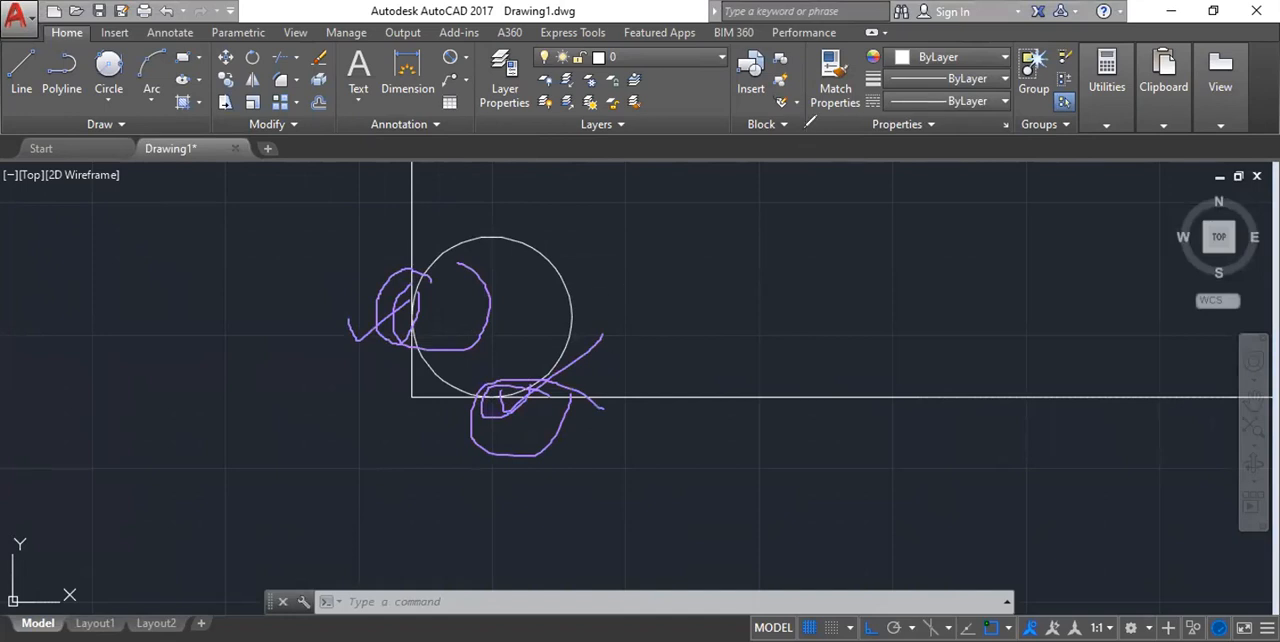
{"action": "left_click", "coordinate": [806, 127]}
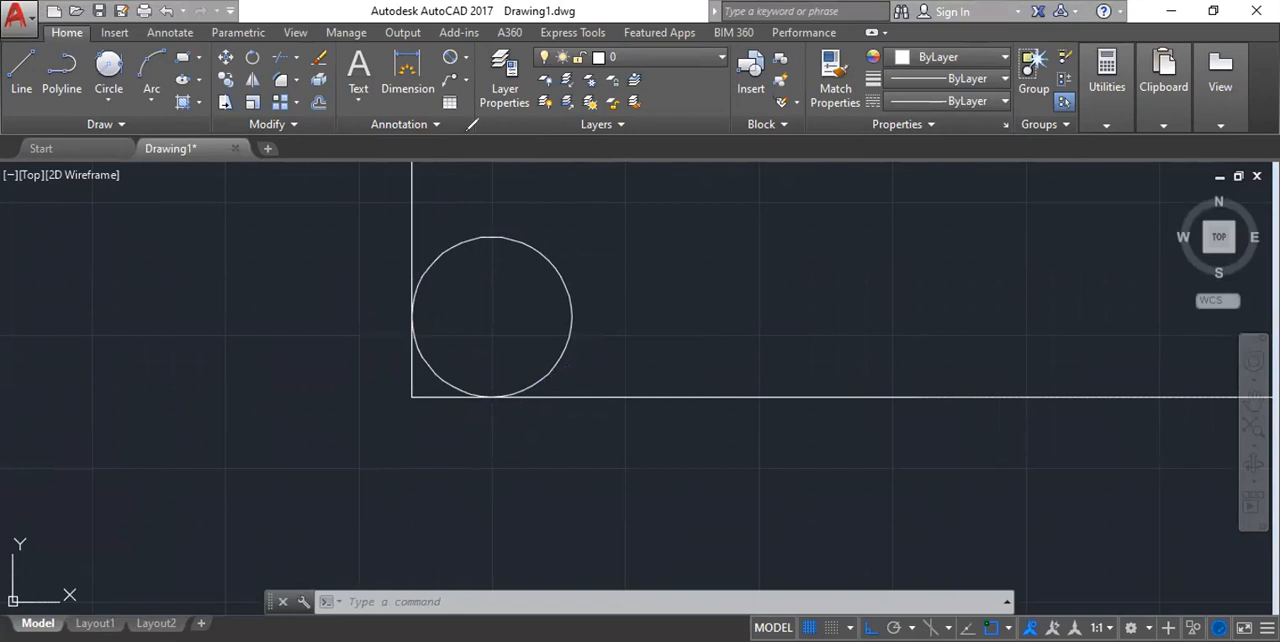
Add a radius dimension to the tangent circle, placing its text inside the circle near the centre.
{"action": "left_click", "coordinate": [463, 58]}
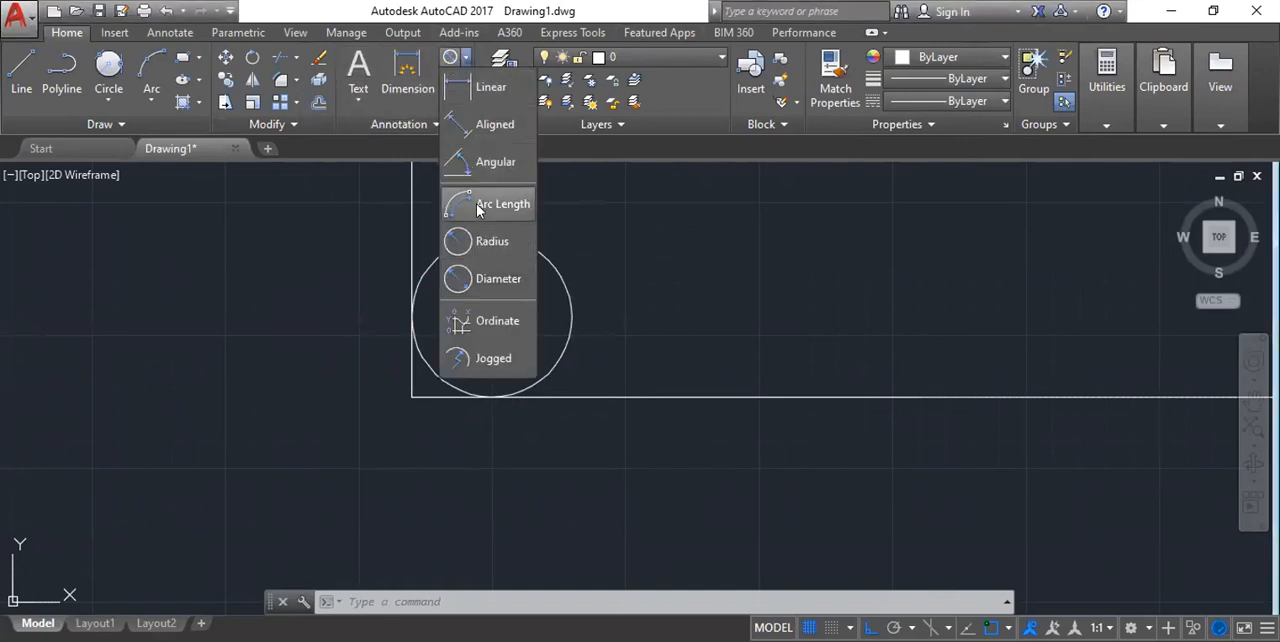
{"action": "left_click", "coordinate": [492, 242]}
{"action": "left_click", "coordinate": [426, 262]}
{"action": "scroll", "coordinate": [474, 306], "scroll_direction": "up", "scroll_amount": 10}
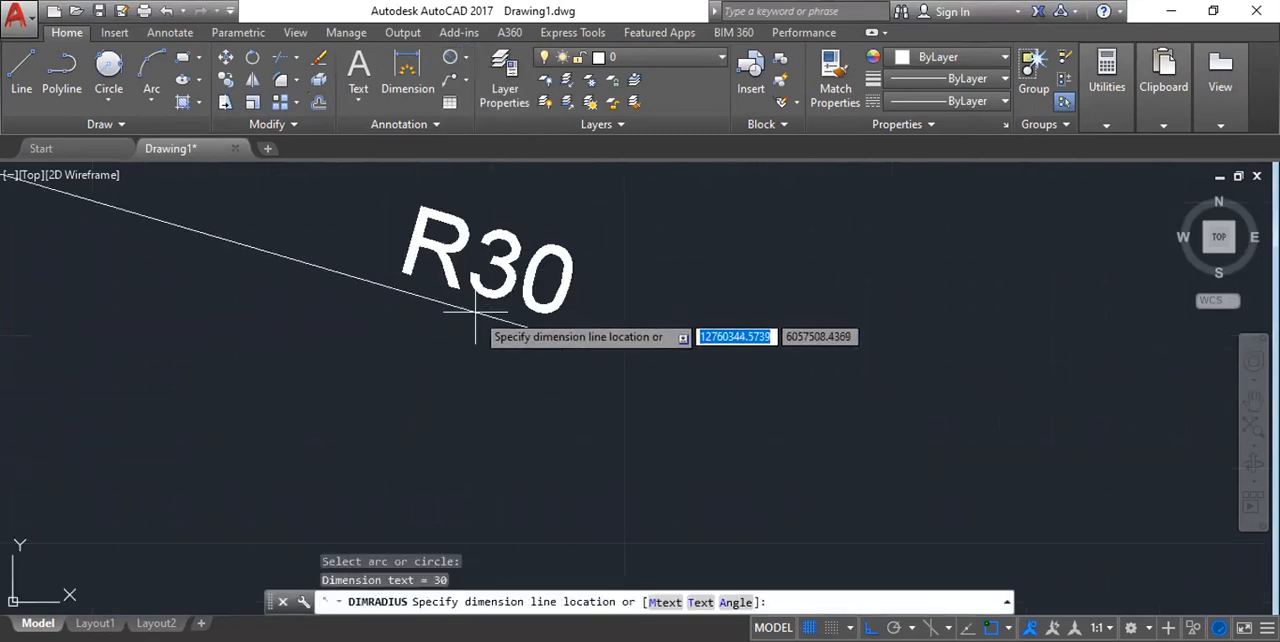
{"action": "left_click", "coordinate": [490, 330]}
{"action": "scroll", "coordinate": [494, 343], "scroll_direction": "down", "scroll_amount": 6}
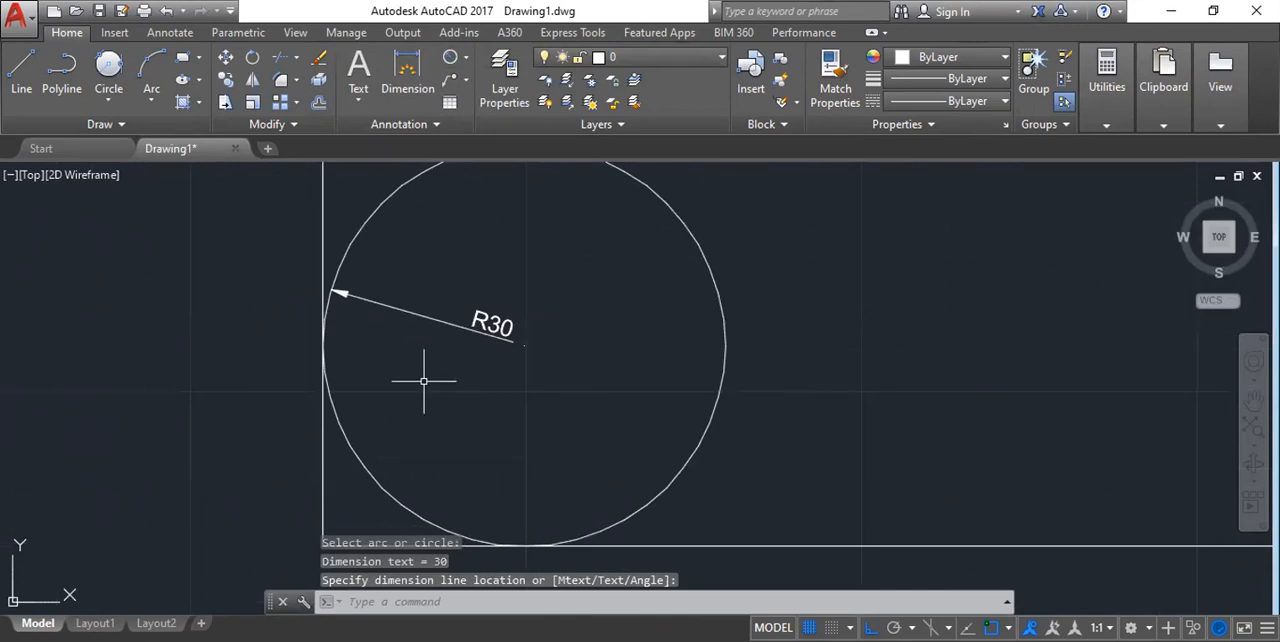
{"action": "scroll", "coordinate": [420, 378], "scroll_direction": "down", "scroll_amount": 4}
{"action": "scroll", "coordinate": [411, 365], "scroll_direction": "up", "scroll_amount": 8}
{"action": "scroll", "coordinate": [474, 349], "scroll_direction": "down", "scroll_amount": 15}
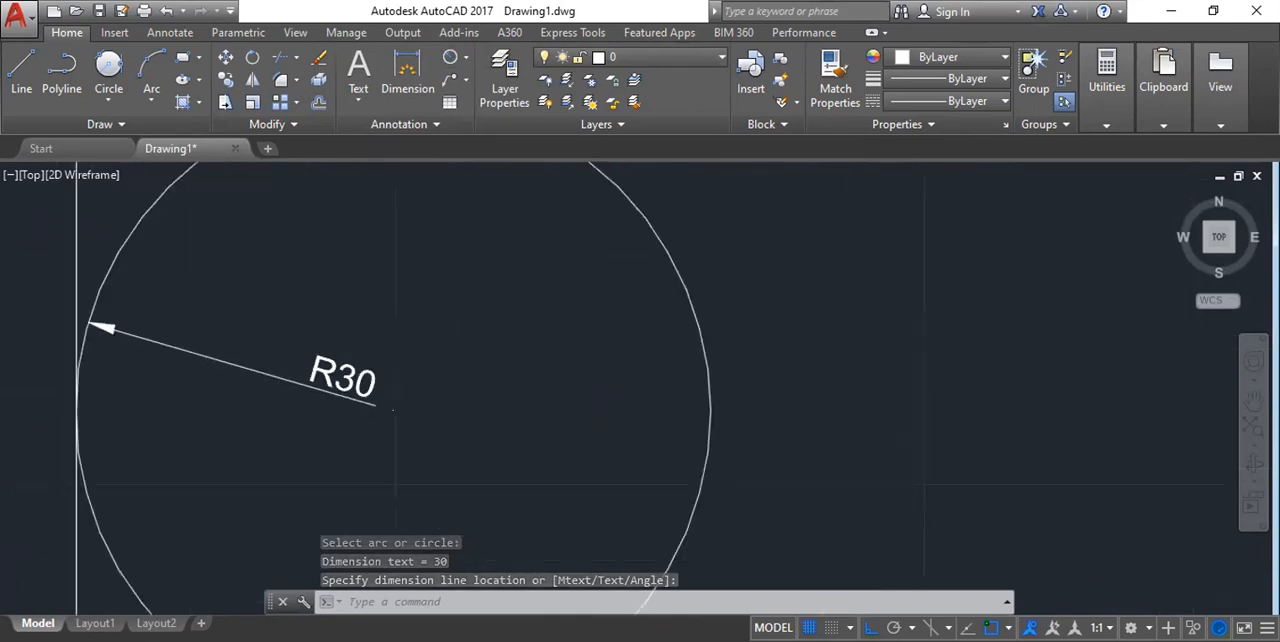
{"action": "scroll", "coordinate": [478, 384], "scroll_direction": "up", "scroll_amount": 9}
{"action": "scroll", "coordinate": [482, 382], "scroll_direction": "up", "scroll_amount": 3}
{"action": "scroll", "coordinate": [485, 380], "scroll_direction": "down", "scroll_amount": 6}
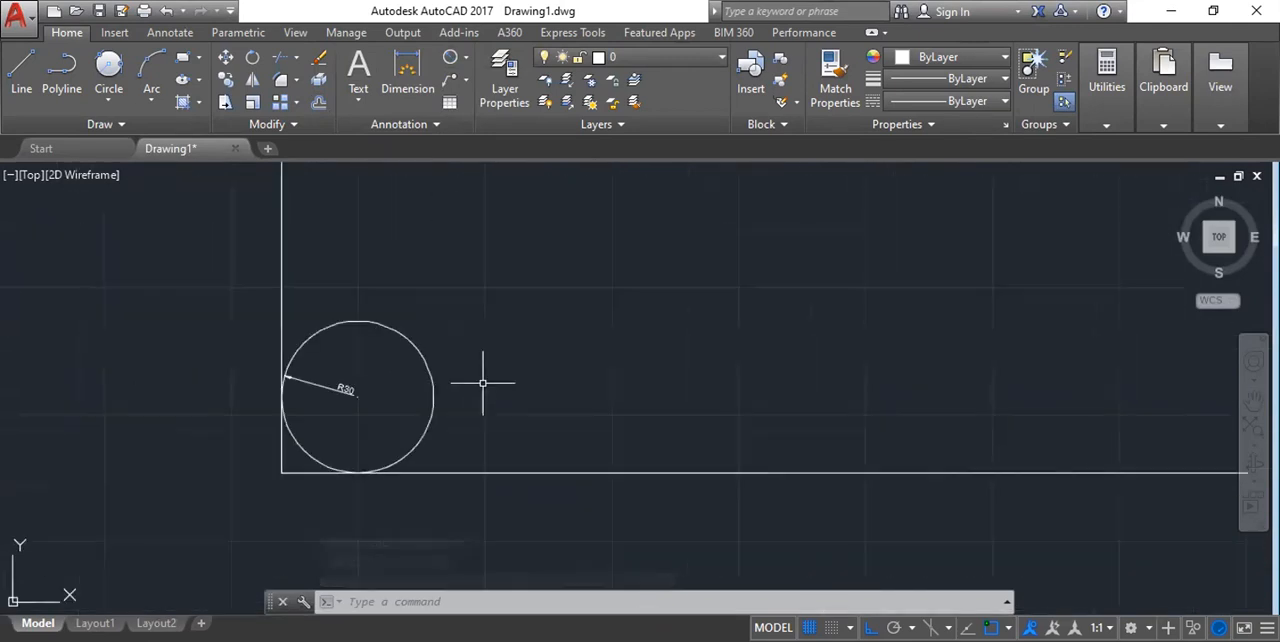
{"action": "left_click", "coordinate": [108, 96]}
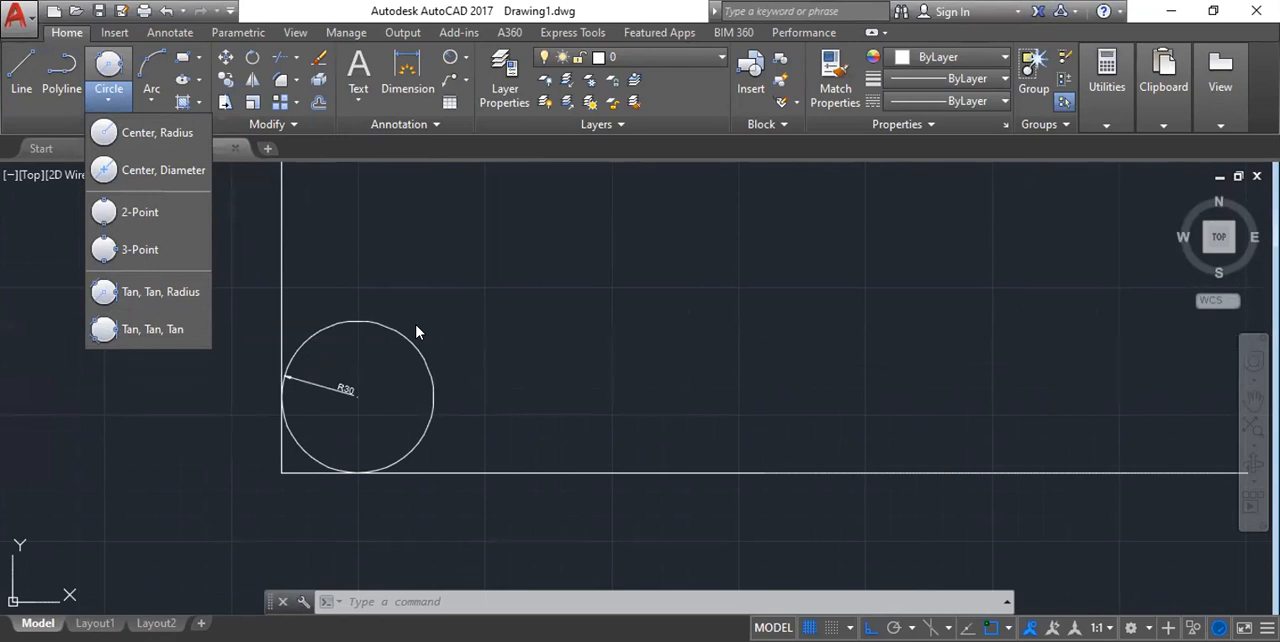
{"action": "scroll", "coordinate": [362, 358], "scroll_direction": "down", "scroll_amount": 5}
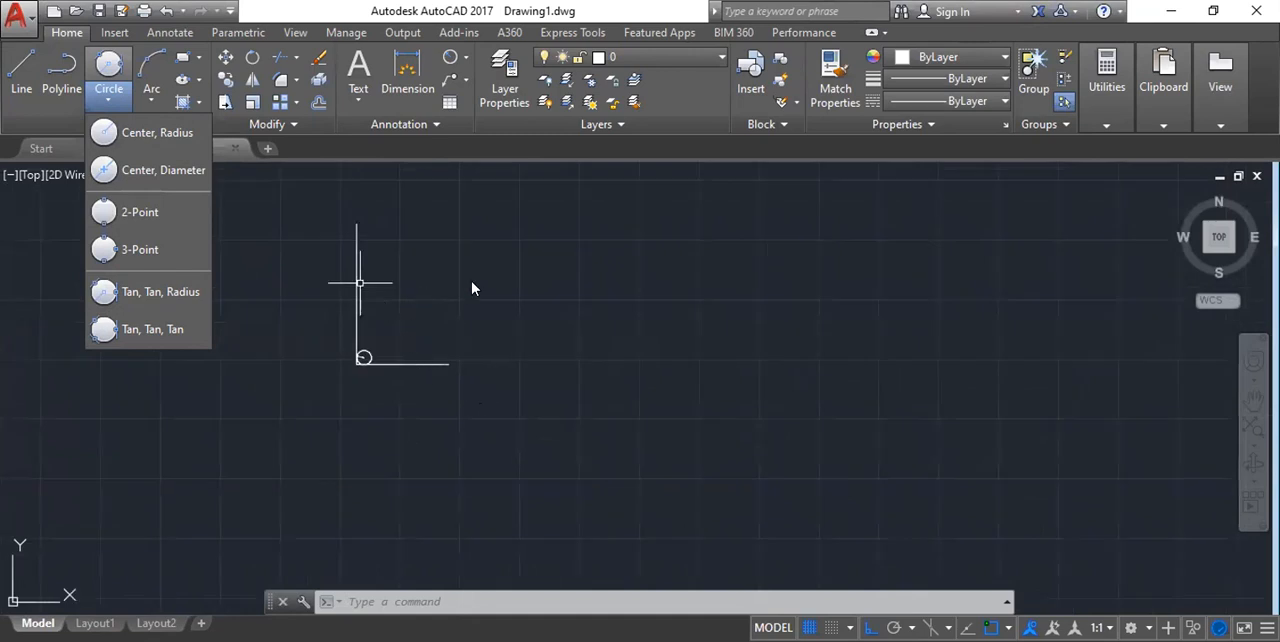
{"action": "key", "text": "Escape"}
{"action": "key", "text": "Escape"}
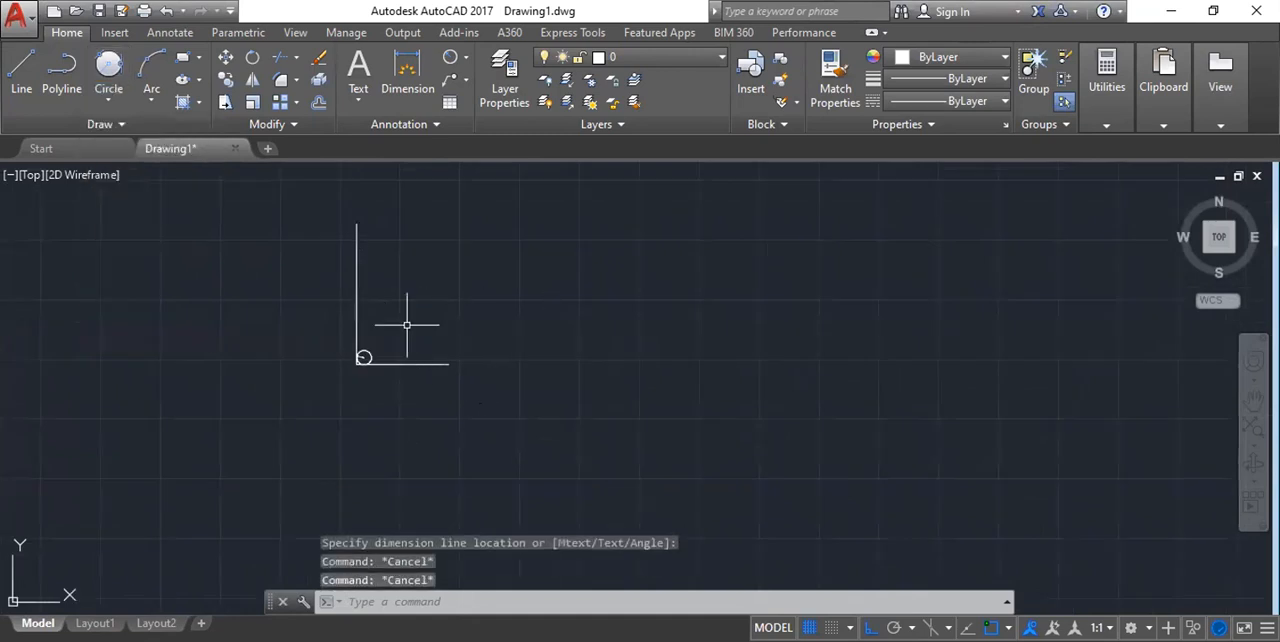
{"action": "scroll", "coordinate": [407, 325], "scroll_direction": "up", "scroll_amount": 5}
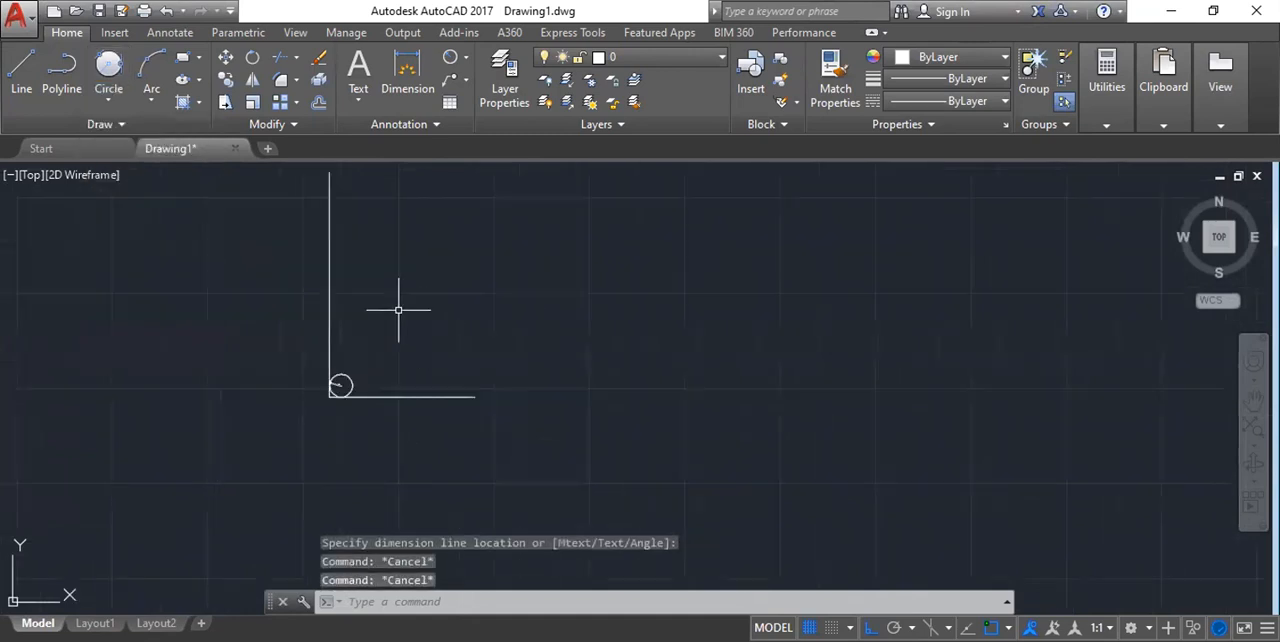
{"action": "left_click", "coordinate": [263, 352]}
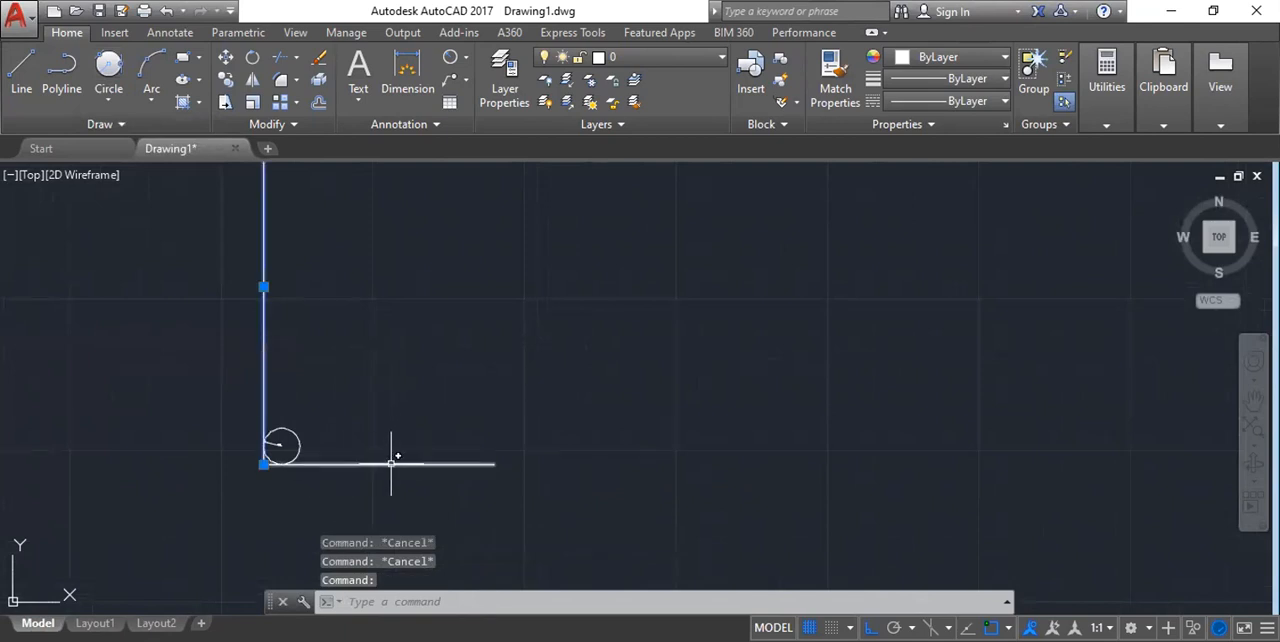
{"action": "left_click", "coordinate": [393, 463]}
{"action": "scroll", "coordinate": [420, 357], "scroll_direction": "down", "scroll_amount": 4}
{"action": "scroll", "coordinate": [399, 396], "scroll_direction": "up", "scroll_amount": 8}
{"action": "scroll", "coordinate": [400, 396], "scroll_direction": "down", "scroll_amount": 2}
{"action": "middle_click_drag", "start_coordinate": [548, 391], "coordinate": [324, 476]}
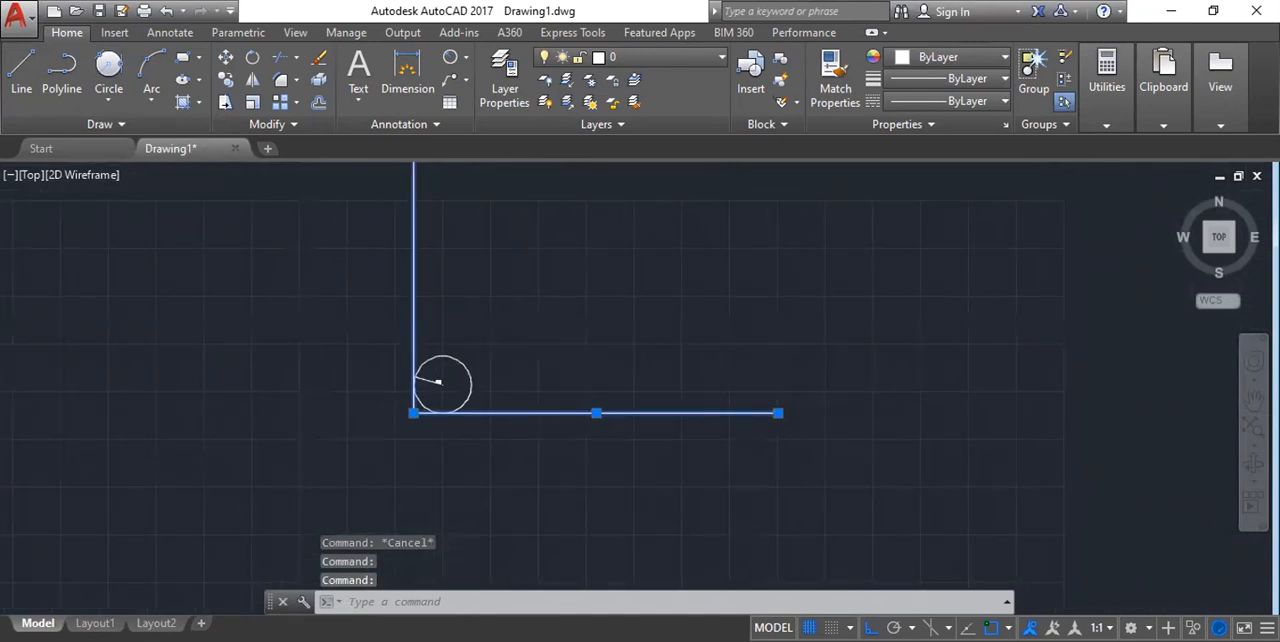
{"action": "key", "text": "Escape"}
Select the vertical line, horizontal line, tangent circle and radius dimension with a selection window and erase them.
{"action": "scroll", "coordinate": [432, 262], "scroll_direction": "down", "scroll_amount": 2}
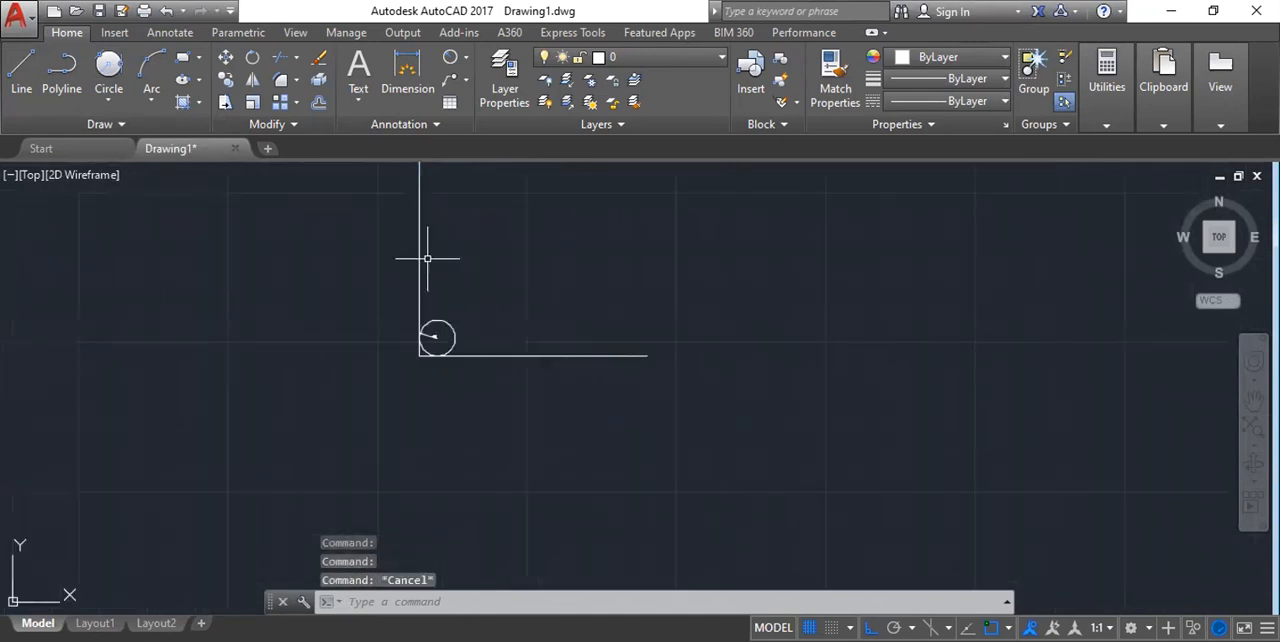
{"action": "scroll", "coordinate": [386, 343], "scroll_direction": "down", "scroll_amount": 3}
{"action": "middle_click_drag", "start_coordinate": [417, 318], "coordinate": [400, 352]}
{"action": "left_click", "coordinate": [290, 233]}
{"action": "left_click", "coordinate": [562, 432]}
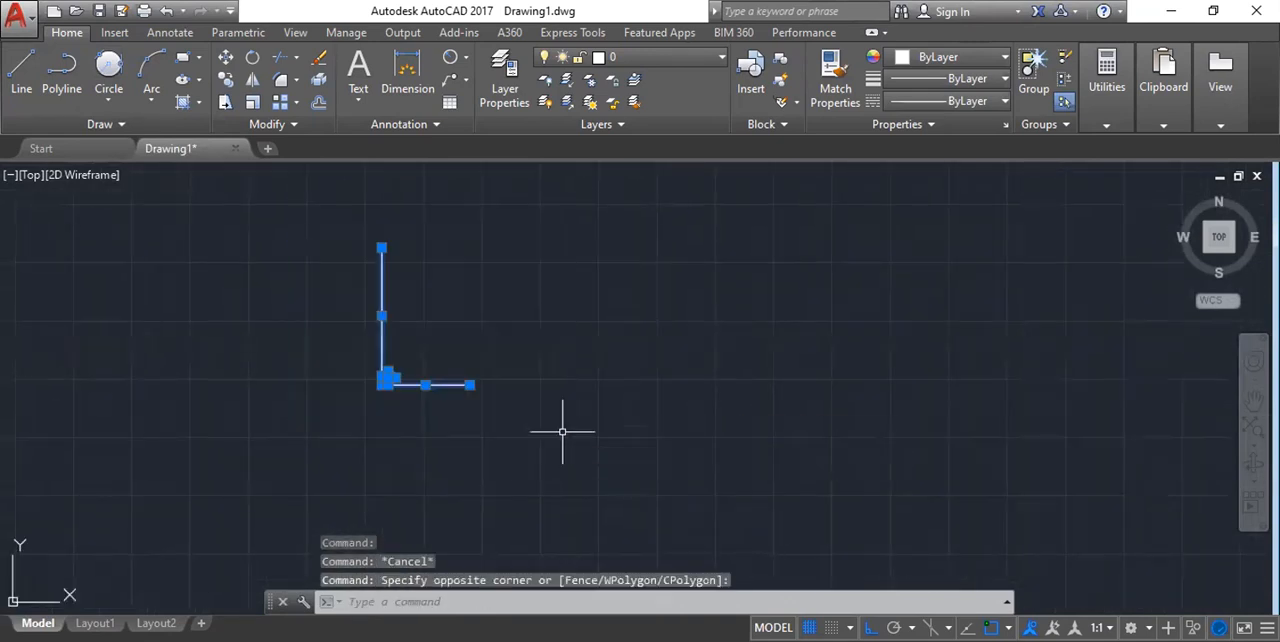
{"action": "key", "text": "Delete"}
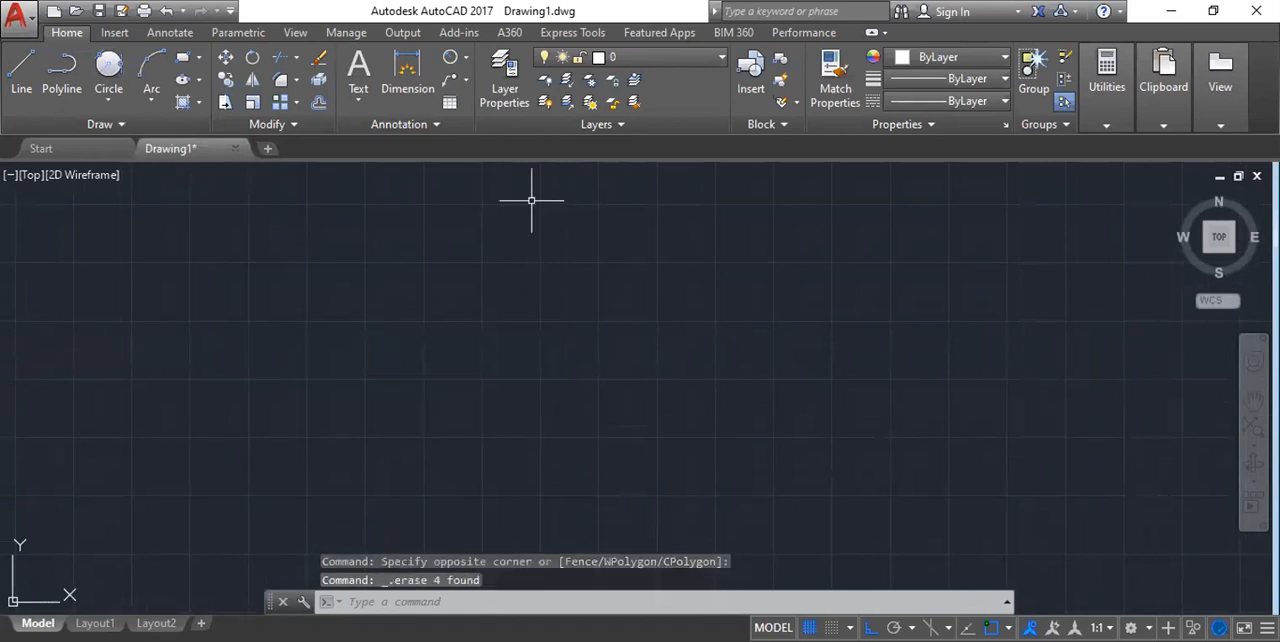
Draw a slanted line about 991 units long, rising to the right at about 51°, with Ortho off.
{"action": "type", "text": "l"}
{"action": "key", "text": "Return"}
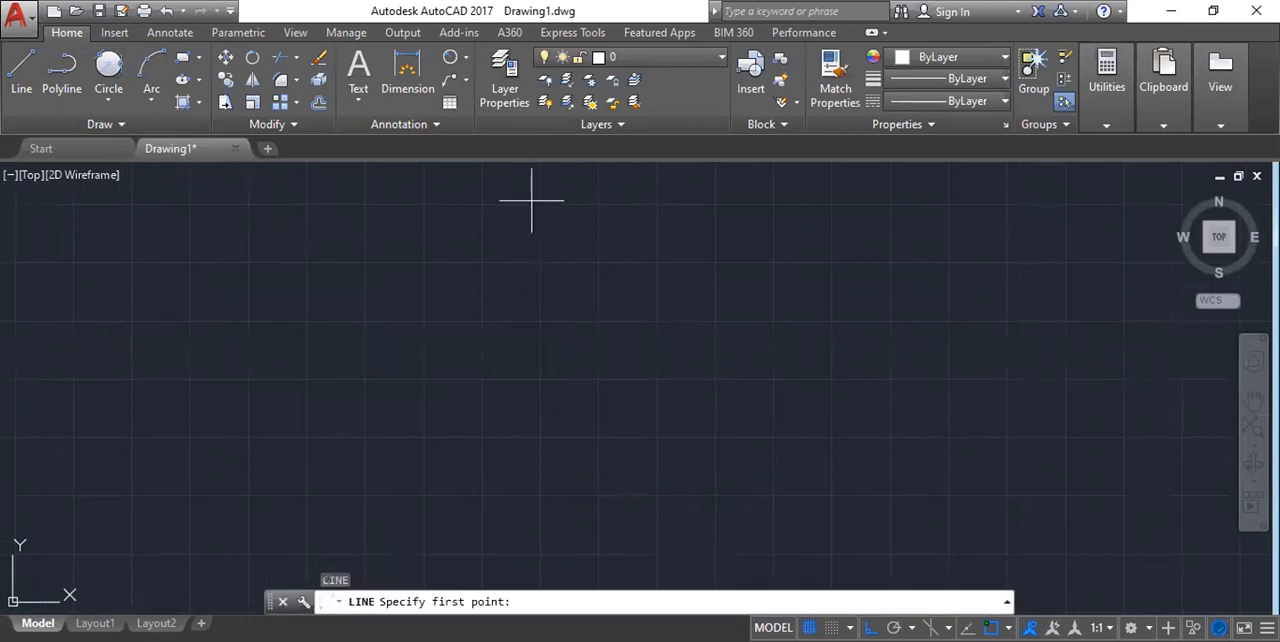
{"action": "left_click", "coordinate": [240, 409]}
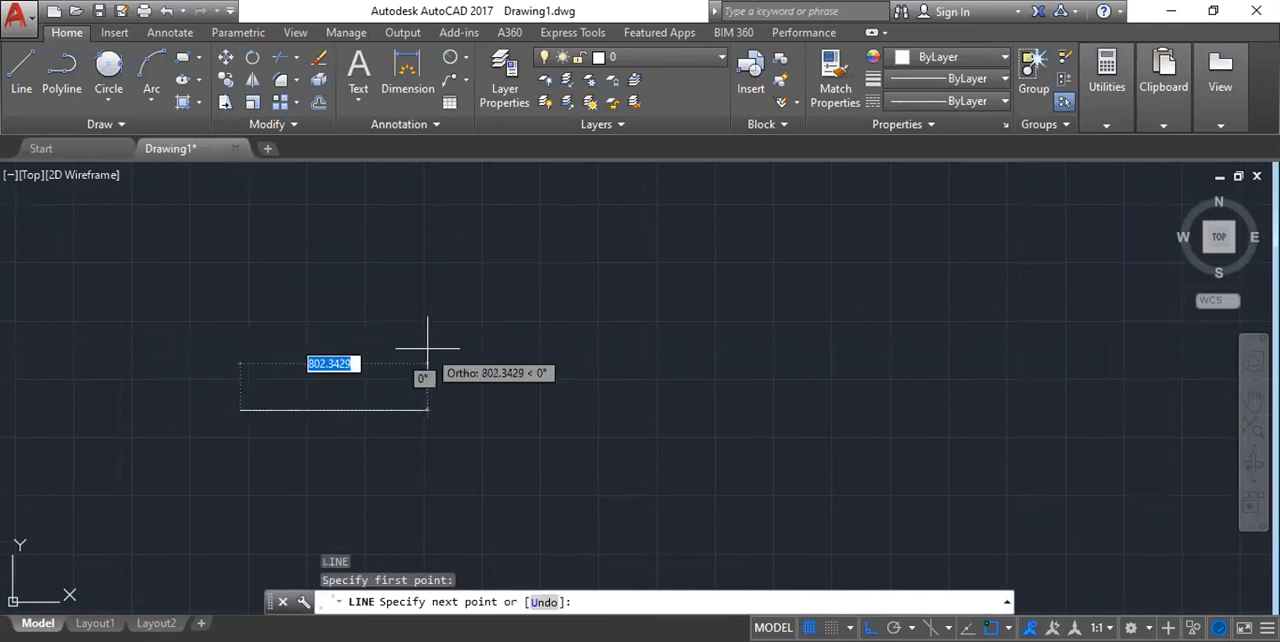
{"action": "key", "text": "F8"}
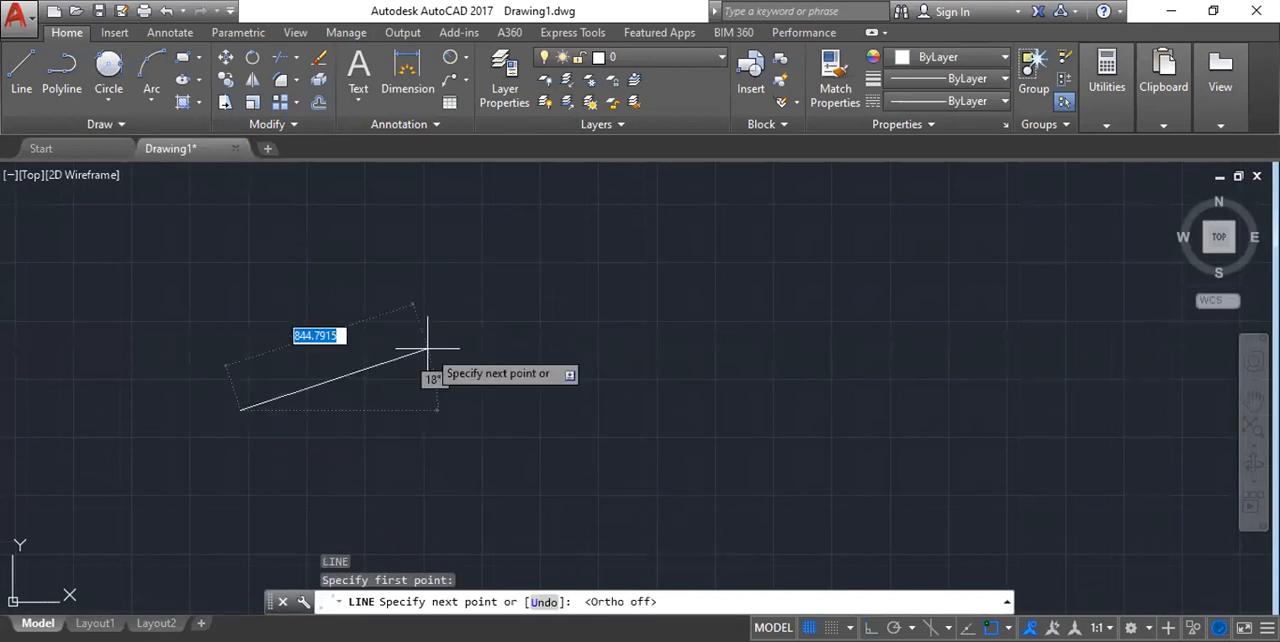
{"action": "left_click", "coordinate": [388, 234]}
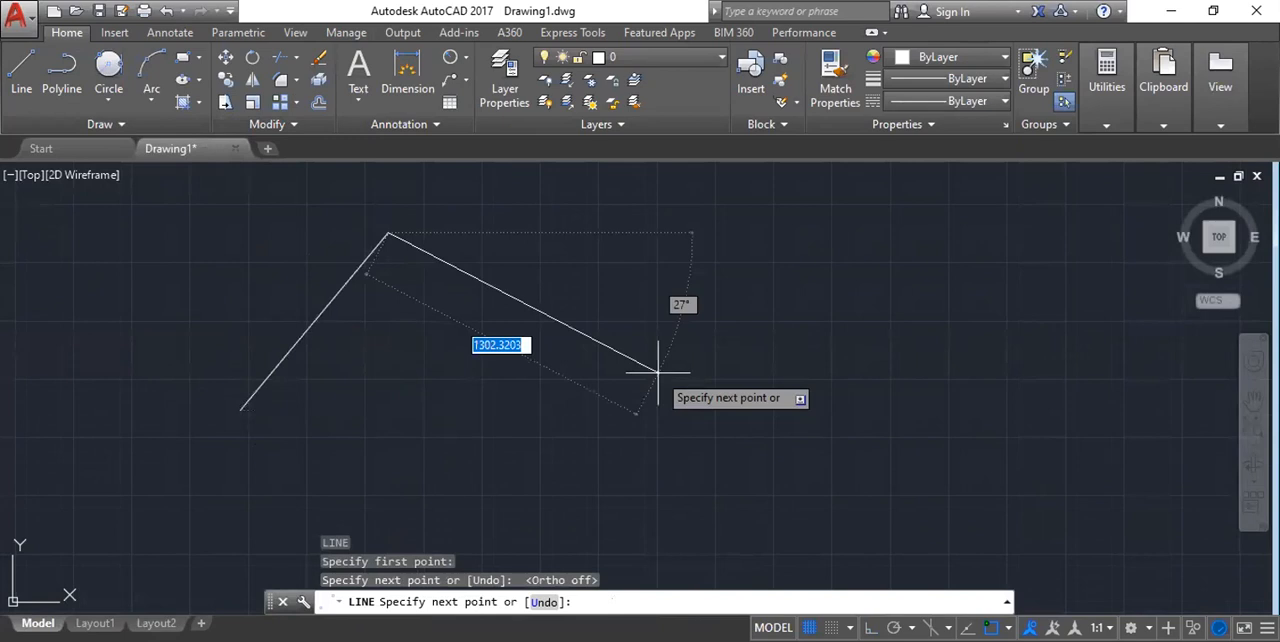
{"action": "key", "text": "Escape"}
Draw a second line sloping down to the right of the first, and a separate nearly horizontal line below both.
{"action": "key", "text": "Return"}
{"action": "left_click", "coordinate": [637, 297]}
{"action": "left_click", "coordinate": [800, 451]}
{"action": "key", "text": "Return"}
{"action": "scroll", "coordinate": [420, 262], "scroll_direction": "down", "scroll_amount": 1}
{"action": "key", "text": "Return"}
{"action": "left_click", "coordinate": [364, 517]}
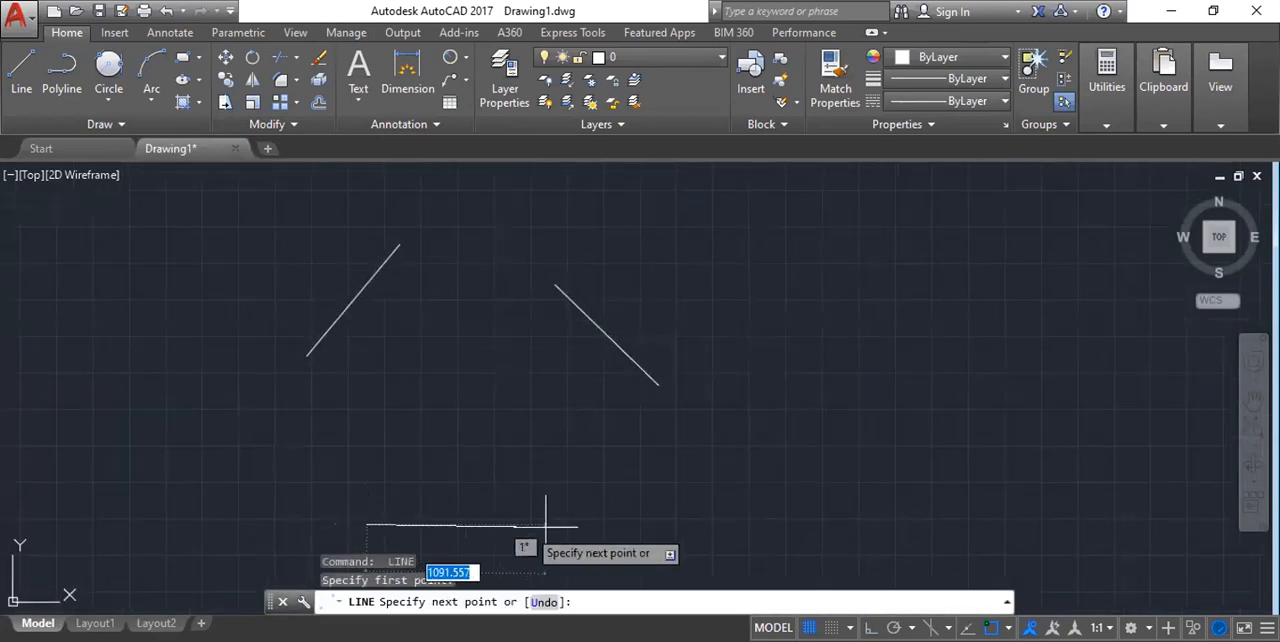
{"action": "left_click", "coordinate": [610, 519]}
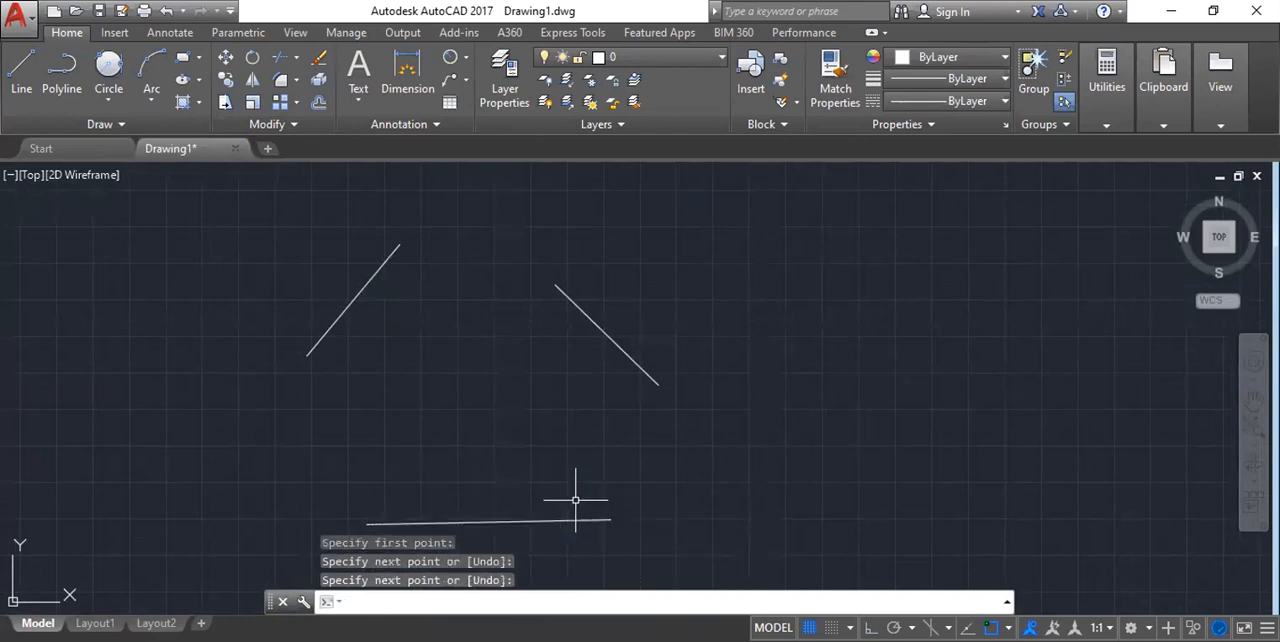
{"action": "key", "text": "Escape"}
Draw a Tan, Tan, Tan circle tangent to the left slanted line, the right slanted line and the lower line.
{"action": "scroll", "coordinate": [402, 365], "scroll_direction": "down", "scroll_amount": 1}
{"action": "scroll", "coordinate": [467, 348], "scroll_direction": "up", "scroll_amount": 2}
{"action": "scroll", "coordinate": [351, 300], "scroll_direction": "down", "scroll_amount": 2}
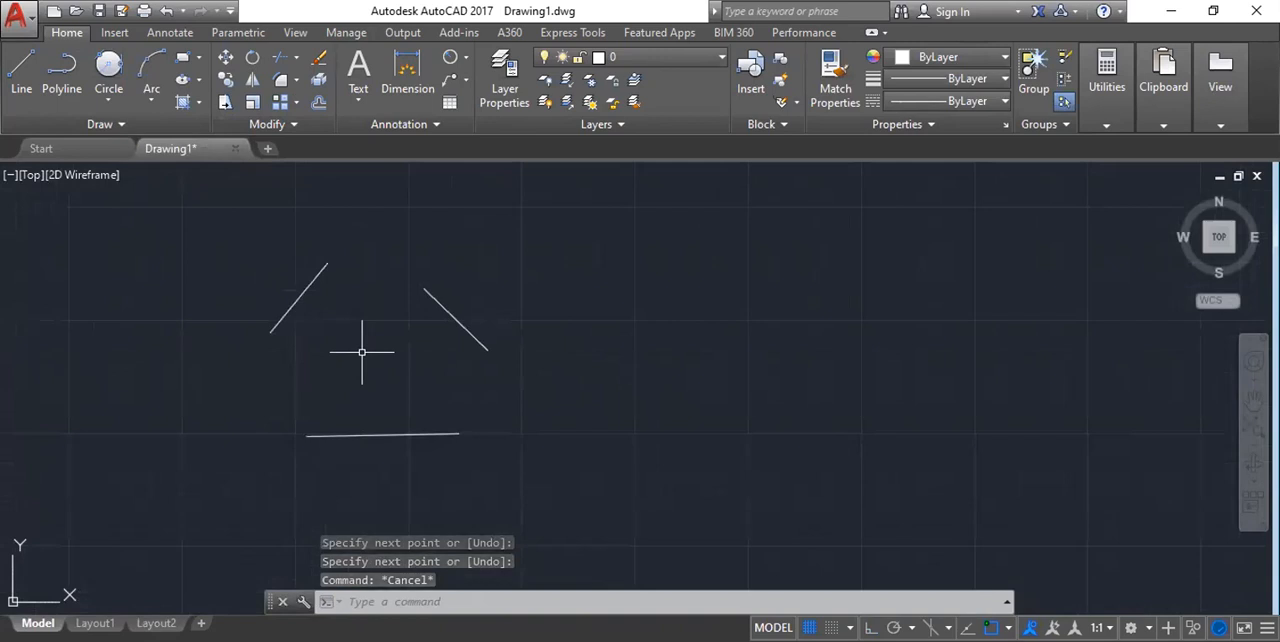
{"action": "left_click", "coordinate": [110, 103]}
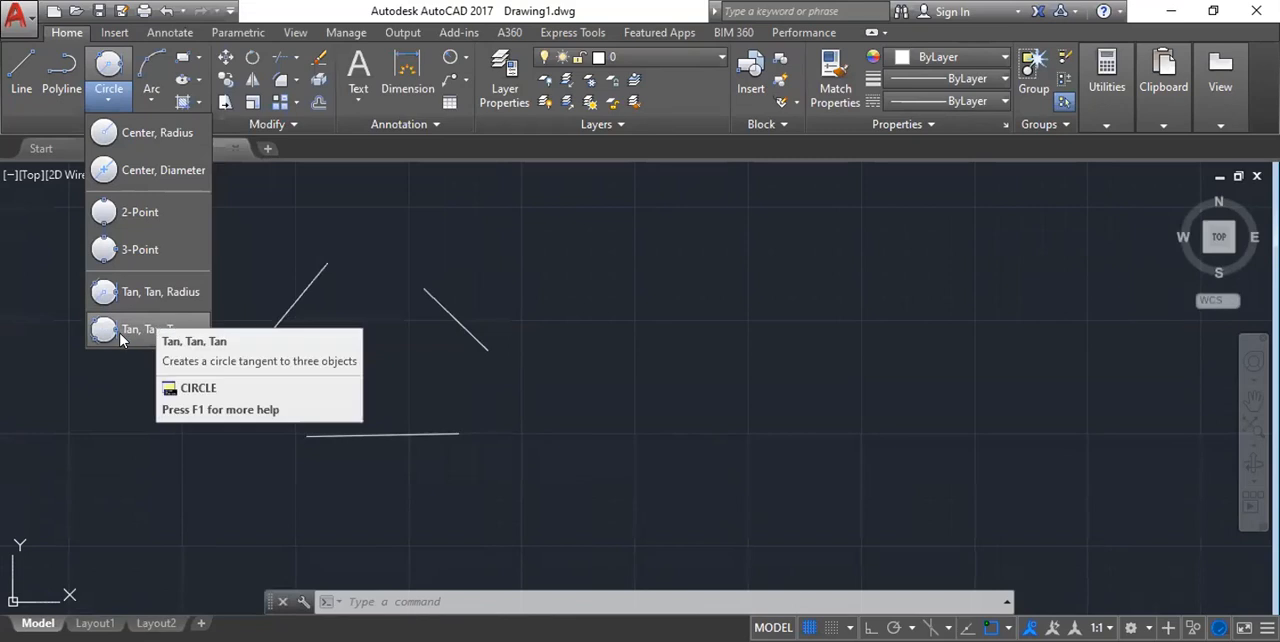
{"action": "left_click", "coordinate": [118, 332]}
{"action": "scroll", "coordinate": [270, 299], "scroll_direction": "up", "scroll_amount": 6}
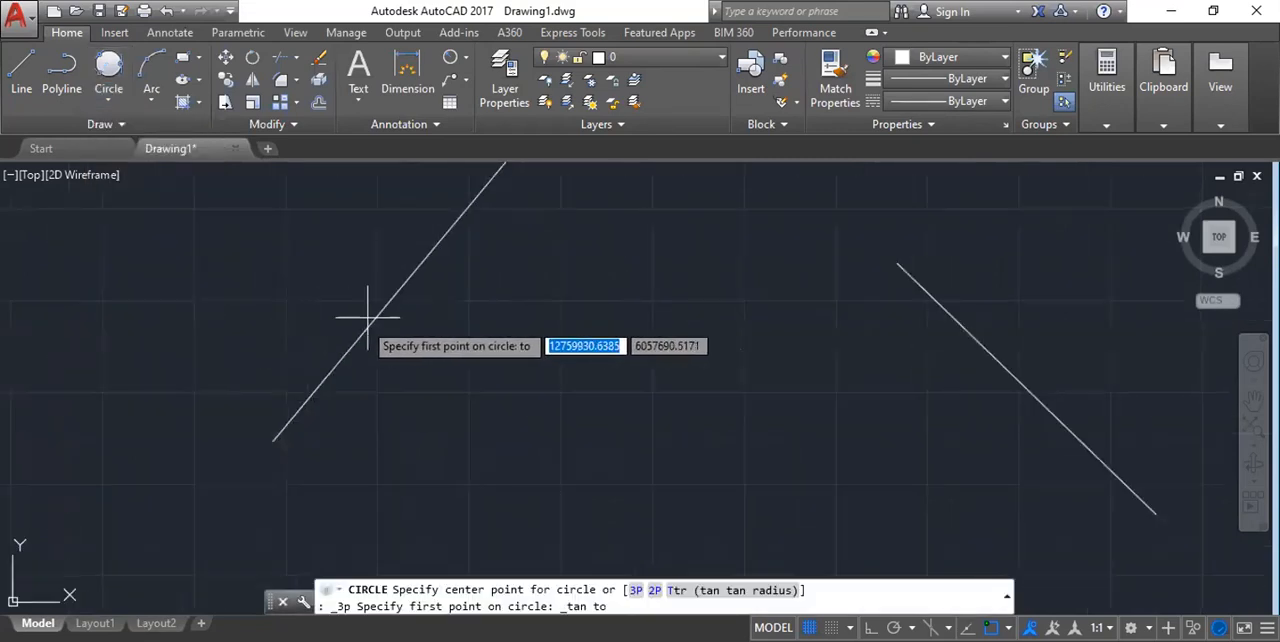
{"action": "scroll", "coordinate": [362, 331], "scroll_direction": "down", "scroll_amount": 2}
{"action": "scroll", "coordinate": [359, 333], "scroll_direction": "down", "scroll_amount": 2}
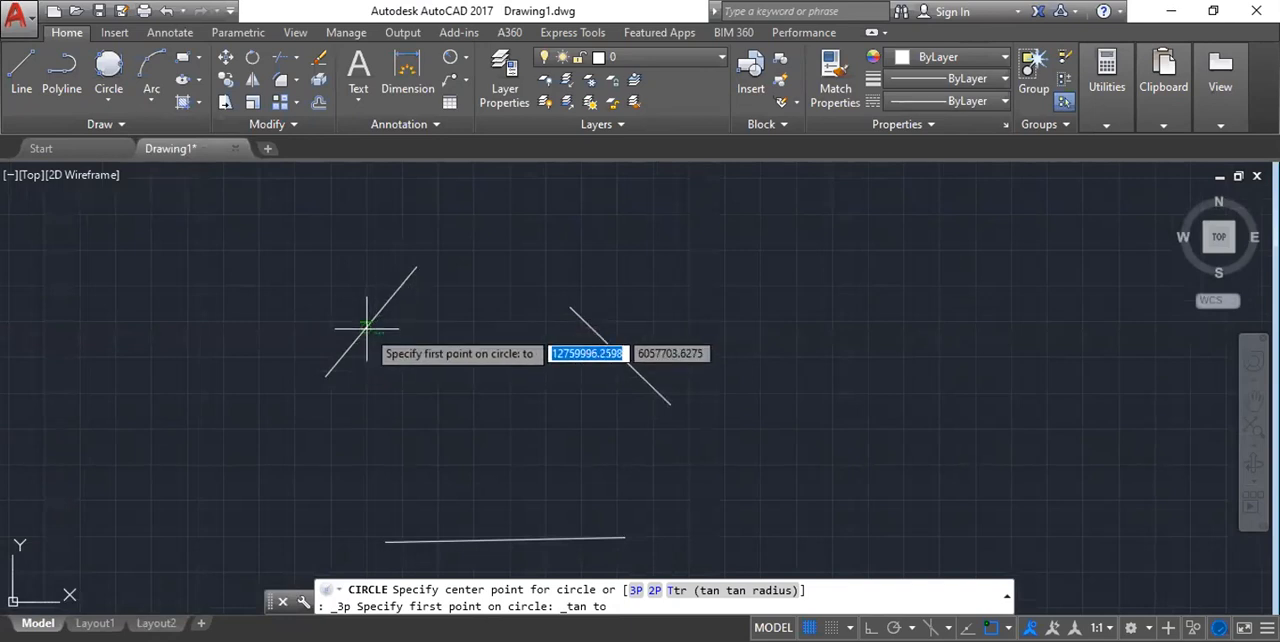
{"action": "left_click", "coordinate": [367, 327]}
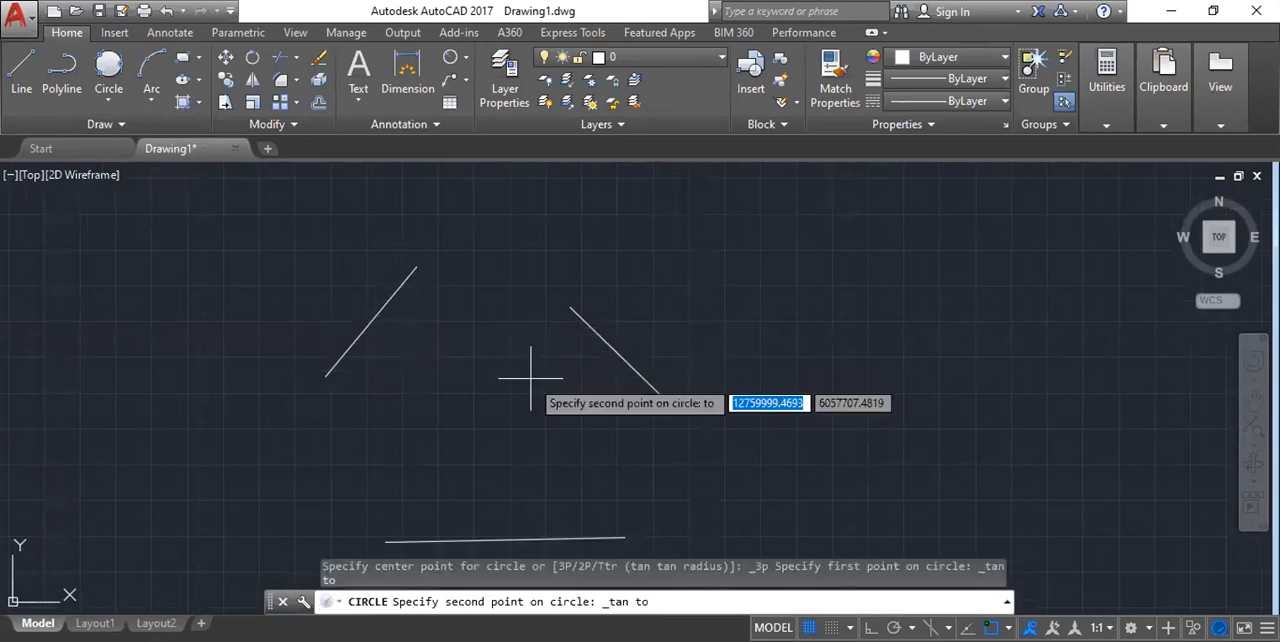
{"action": "left_click", "coordinate": [617, 354]}
{"action": "scroll", "coordinate": [285, 315], "scroll_direction": "down", "scroll_amount": 3}
{"action": "scroll", "coordinate": [362, 350], "scroll_direction": "up", "scroll_amount": 6}
{"action": "left_click", "coordinate": [347, 492]}
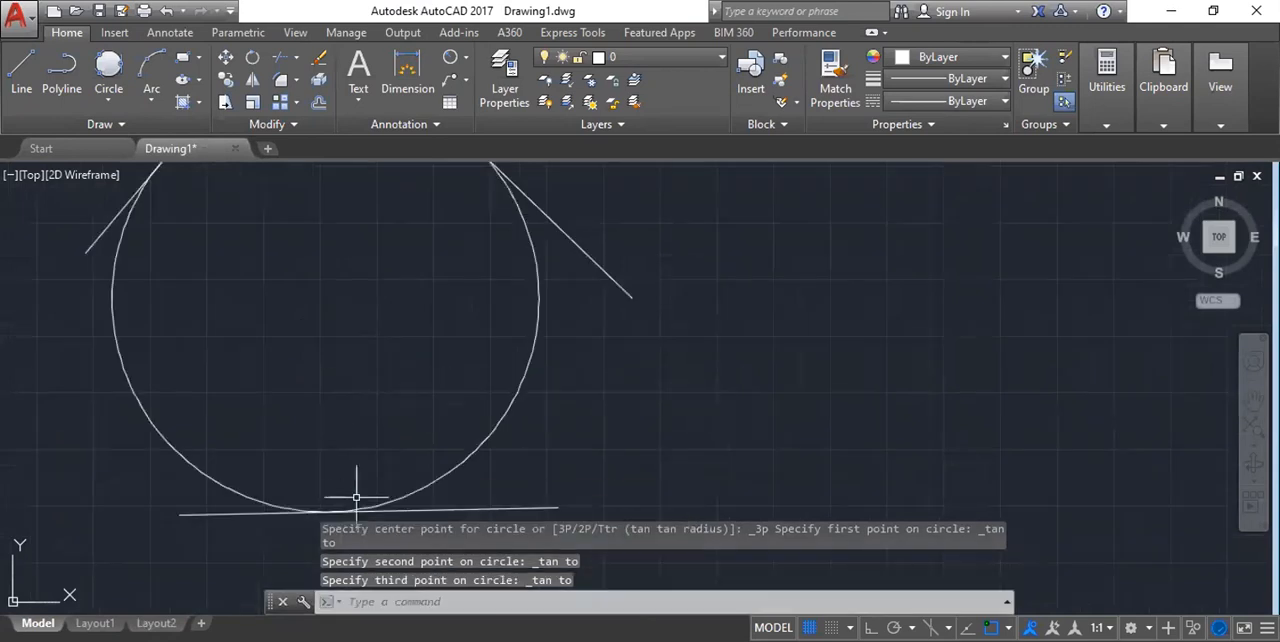
{"action": "scroll", "coordinate": [366, 446], "scroll_direction": "down", "scroll_amount": 4}
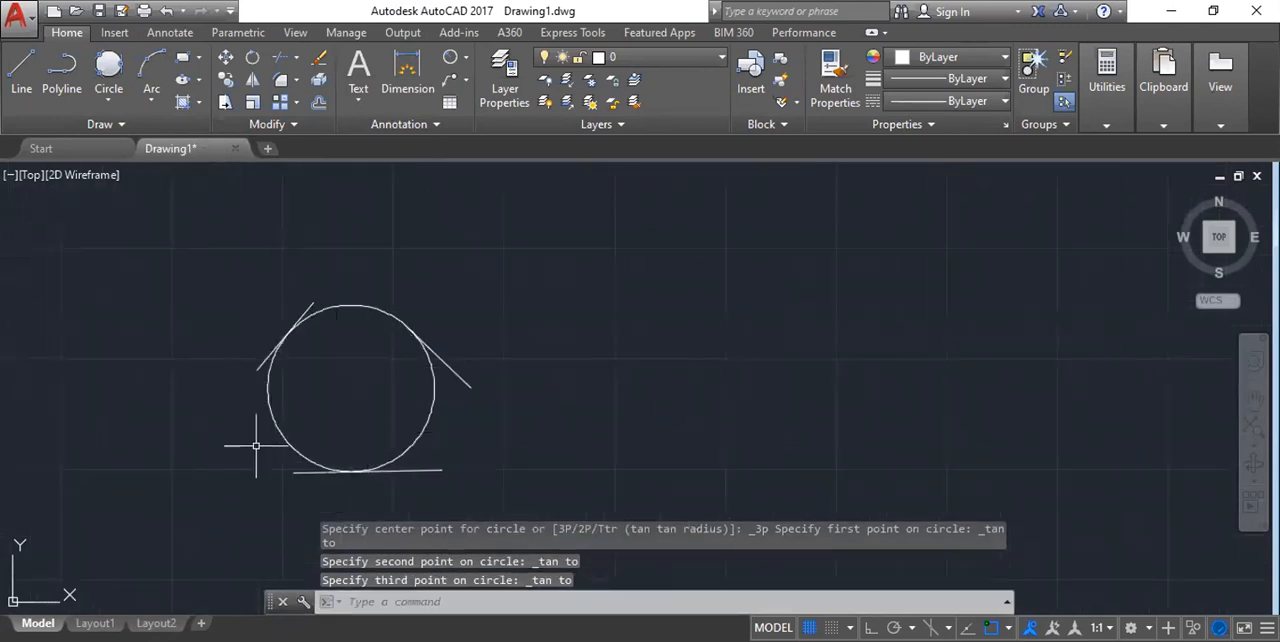
{"action": "scroll", "coordinate": [329, 461], "scroll_direction": "up", "scroll_amount": 6}
{"action": "scroll", "coordinate": [329, 351], "scroll_direction": "down", "scroll_amount": 6}
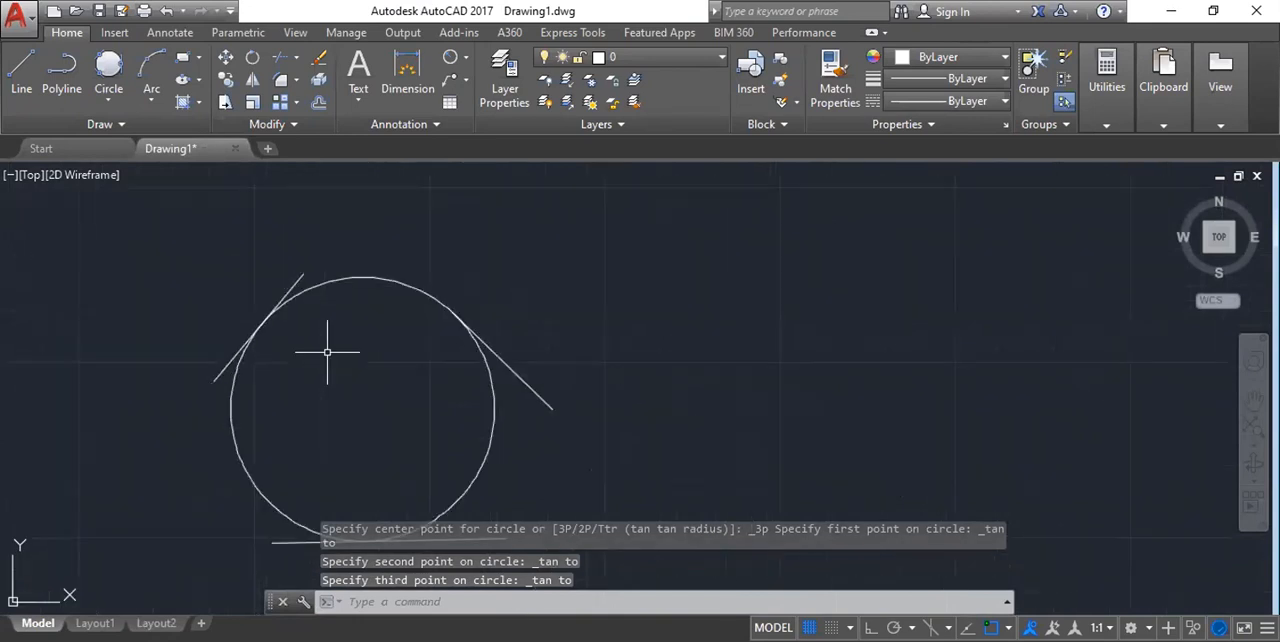
{"action": "scroll", "coordinate": [340, 365], "scroll_direction": "down", "scroll_amount": 2}
{"action": "scroll", "coordinate": [366, 370], "scroll_direction": "up", "scroll_amount": 4}
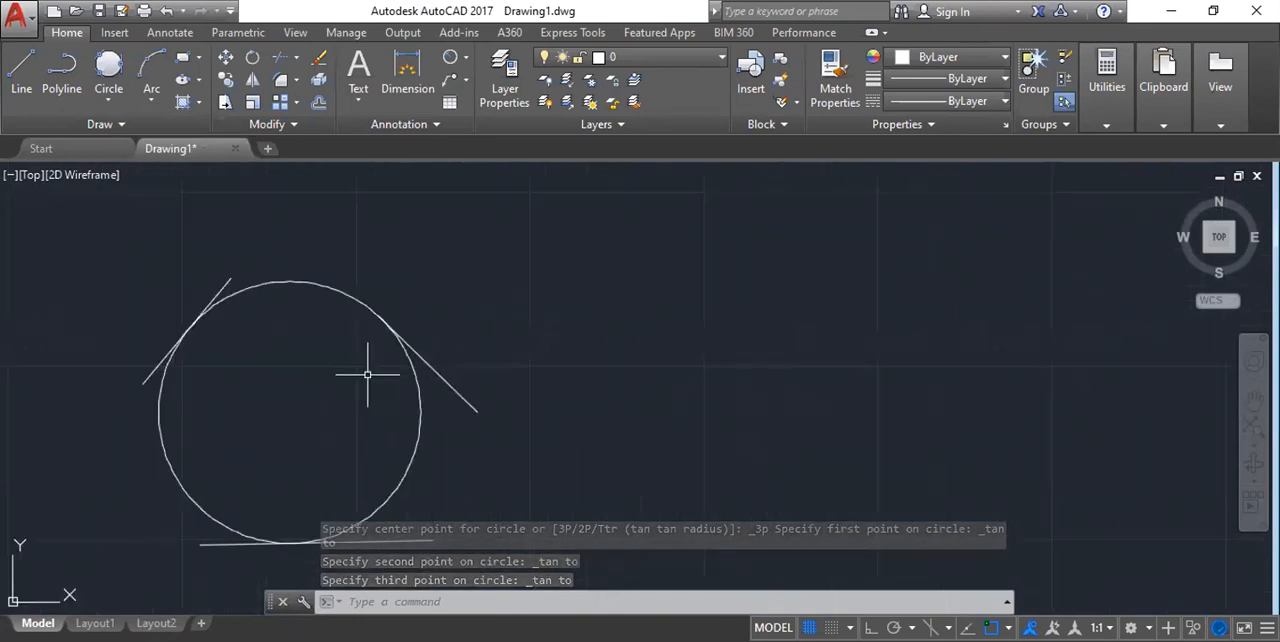
{"action": "scroll", "coordinate": [403, 305], "scroll_direction": "down", "scroll_amount": 2}
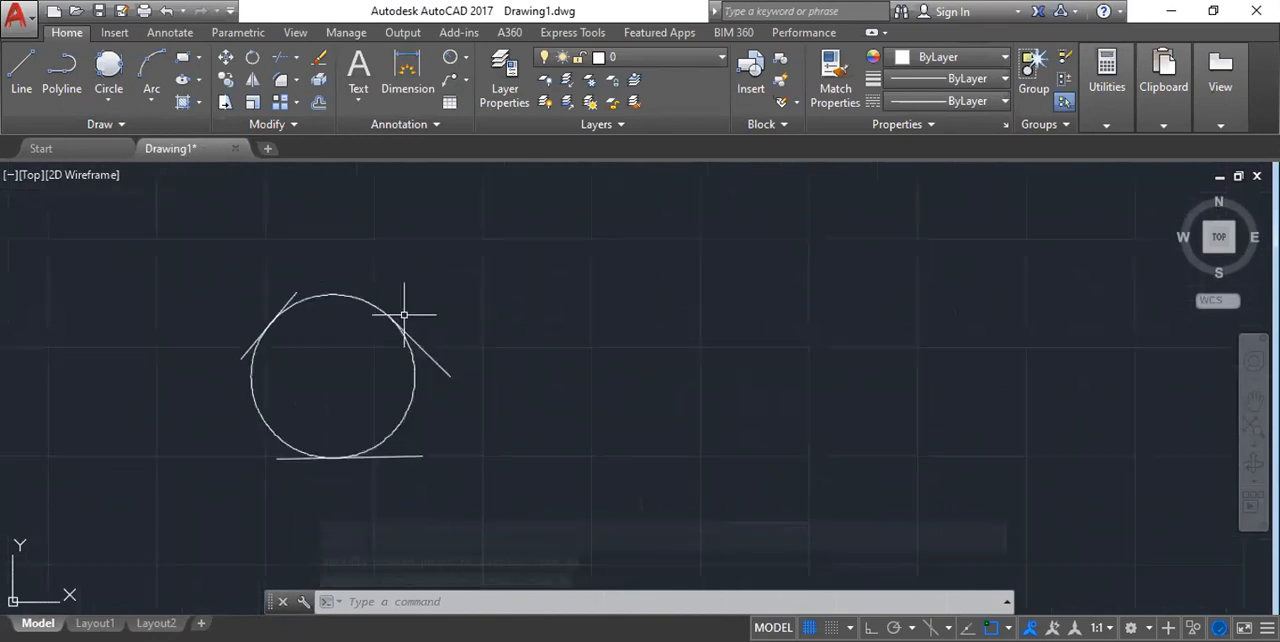
{"action": "scroll", "coordinate": [410, 314], "scroll_direction": "down", "scroll_amount": 2}
{"action": "left_click", "coordinate": [108, 100]}
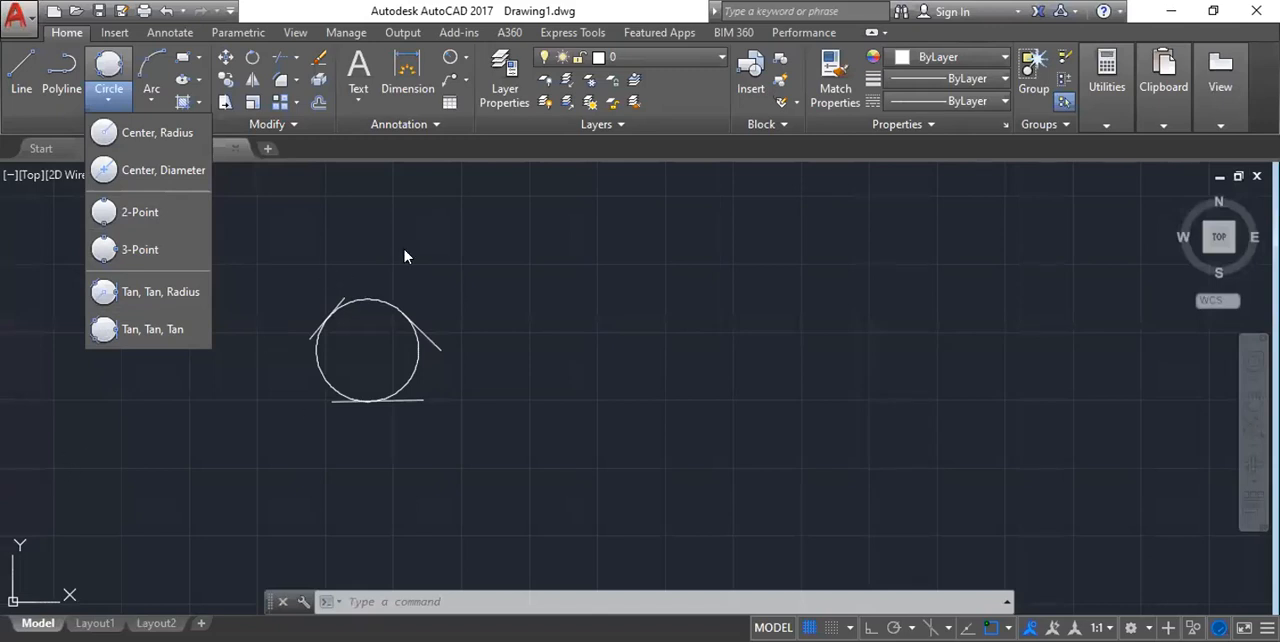
{"action": "scroll", "coordinate": [250, 337], "scroll_direction": "down", "scroll_amount": 2}
{"action": "scroll", "coordinate": [406, 250], "scroll_direction": "up", "scroll_amount": 4}
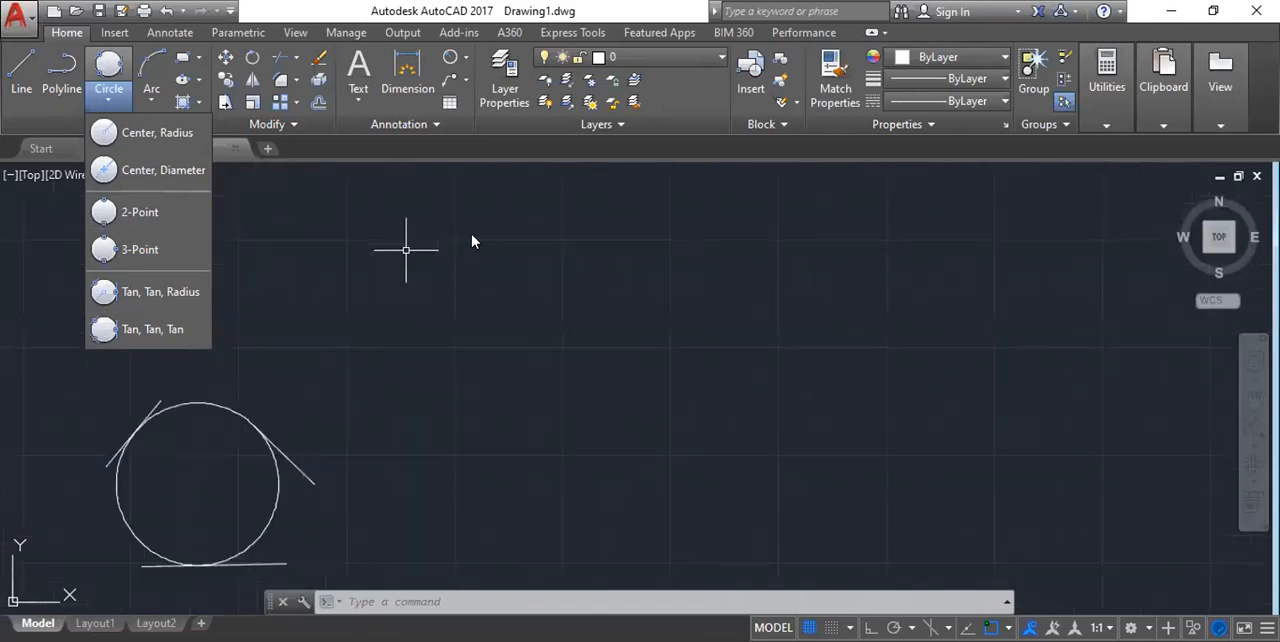
{"action": "scroll", "coordinate": [469, 358], "scroll_direction": "down", "scroll_amount": 4}
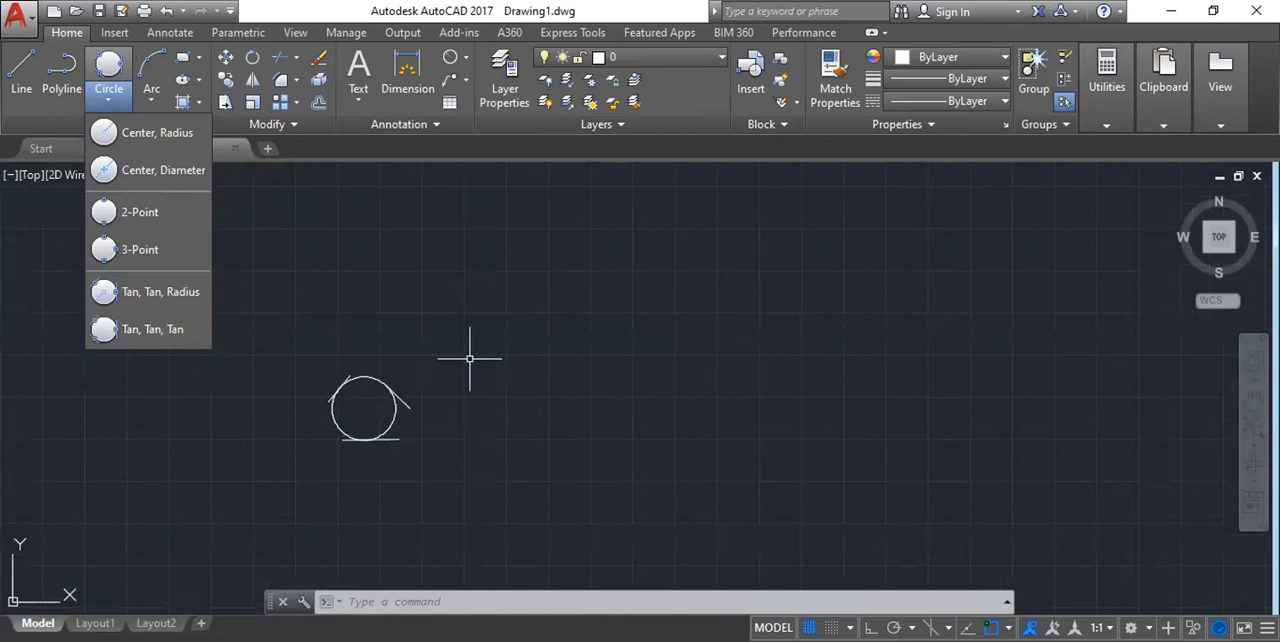
{"action": "key", "text": "Escape"}
{"action": "key", "text": "Escape"}
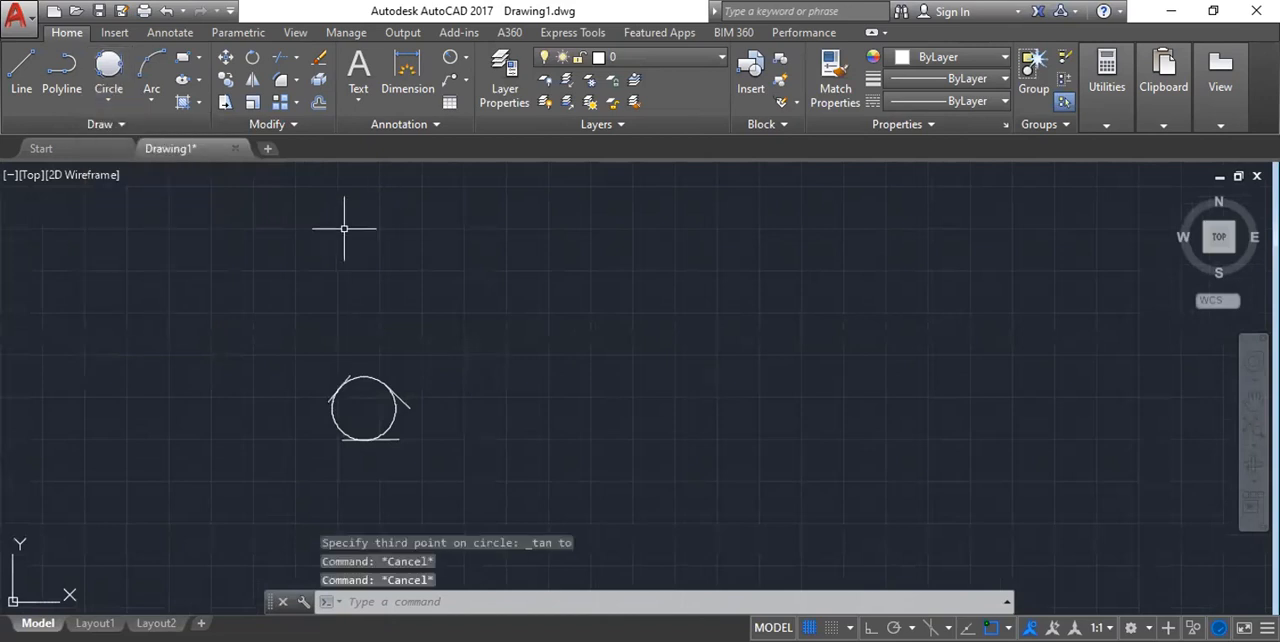
Select the tangent circle and its three lines with a selection window and erase them.
{"action": "left_click", "coordinate": [283, 301]}
{"action": "left_click", "coordinate": [476, 482]}
{"action": "key", "text": "Delete"}
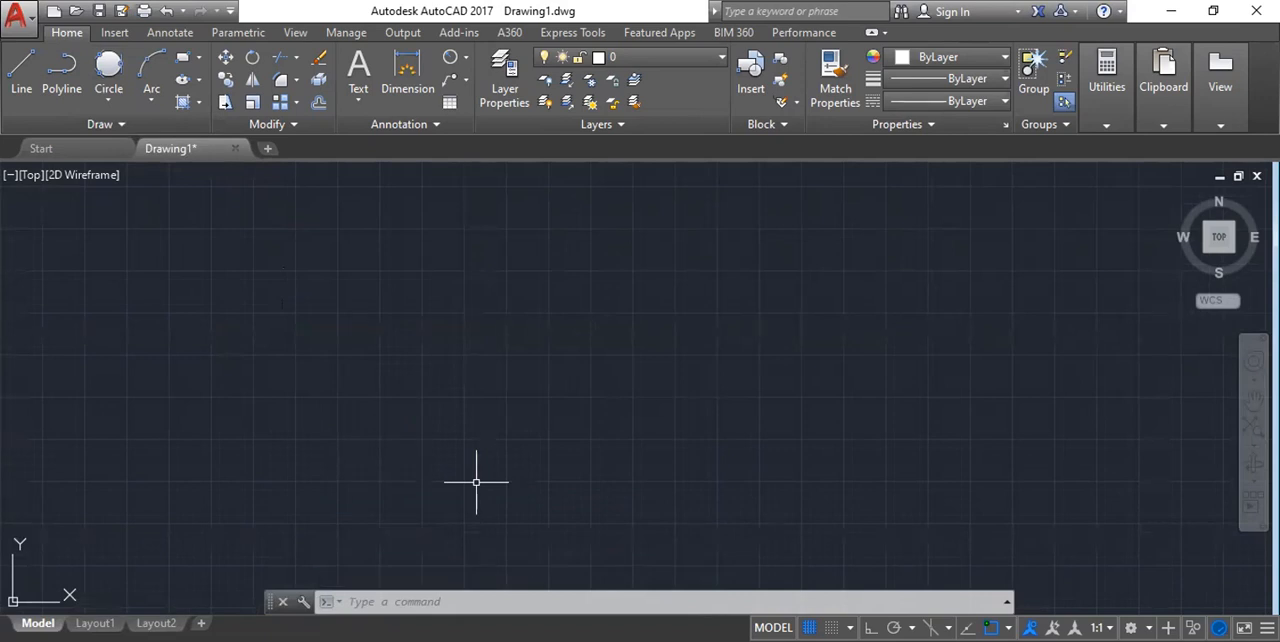
Draw a single horizontal line about 12,400 units to the right with Ortho on.
{"action": "type", "text": "l"}
{"action": "key", "text": "Return"}
{"action": "left_click", "coordinate": [422, 359]}
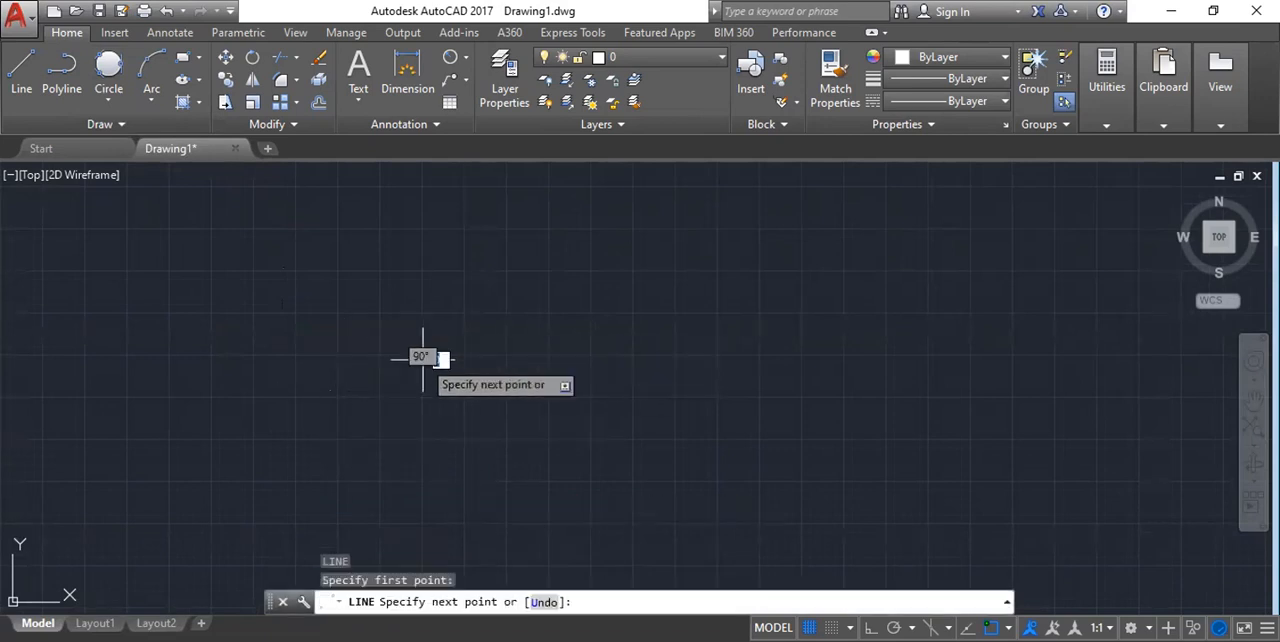
{"action": "scroll", "coordinate": [840, 359], "scroll_direction": "up", "scroll_amount": 5}
{"action": "key", "text": "F8"}
{"action": "left_click", "coordinate": [843, 350]}
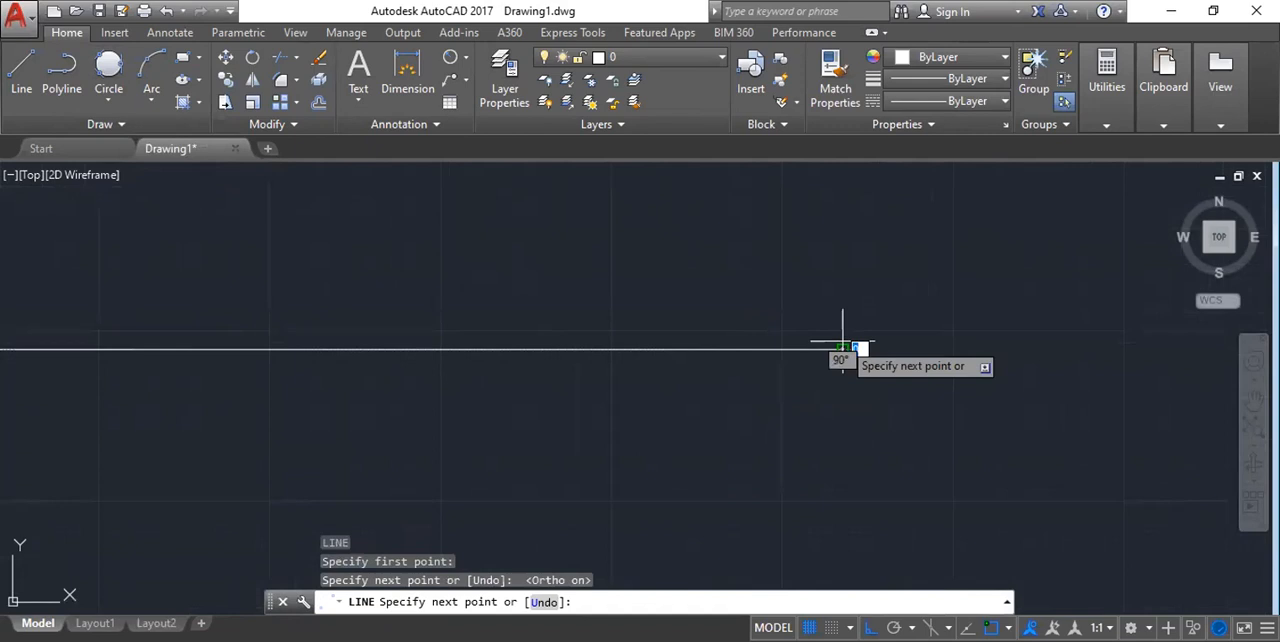
{"action": "key", "text": "Escape"}
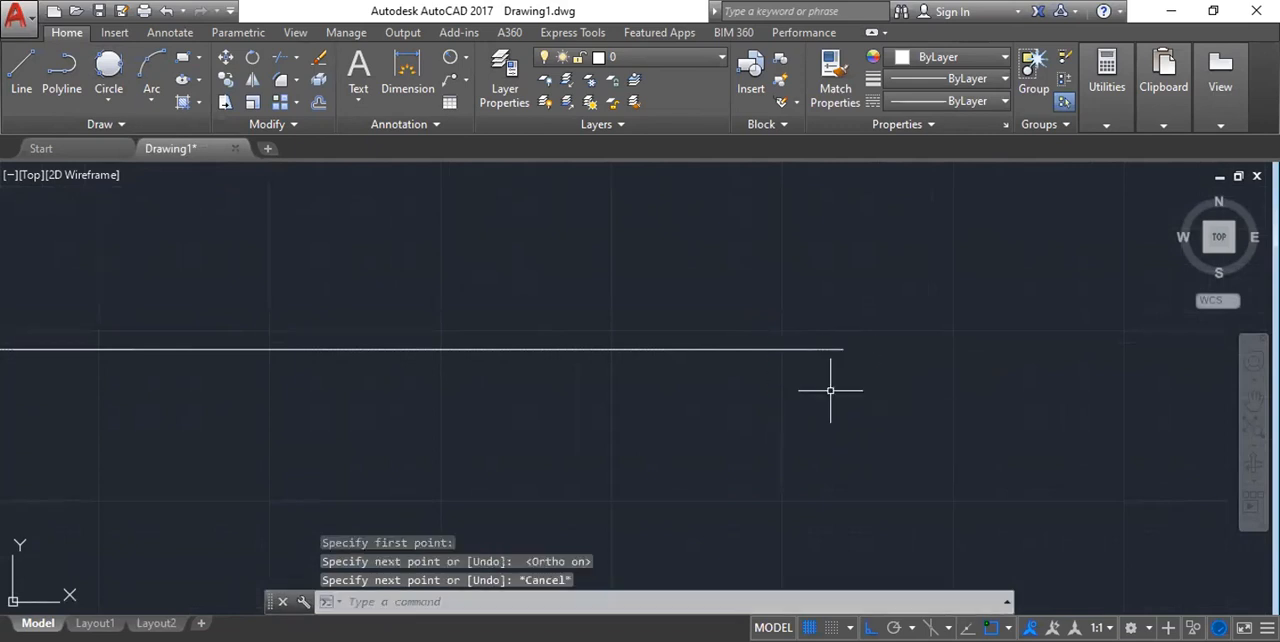
Examine the object snap markers at the horizontal line's endpoints and midpoint while a Line command waits for its first point.
{"action": "scroll", "coordinate": [371, 300], "scroll_direction": "down", "scroll_amount": 4}
{"action": "scroll", "coordinate": [408, 267], "scroll_direction": "up", "scroll_amount": 2}
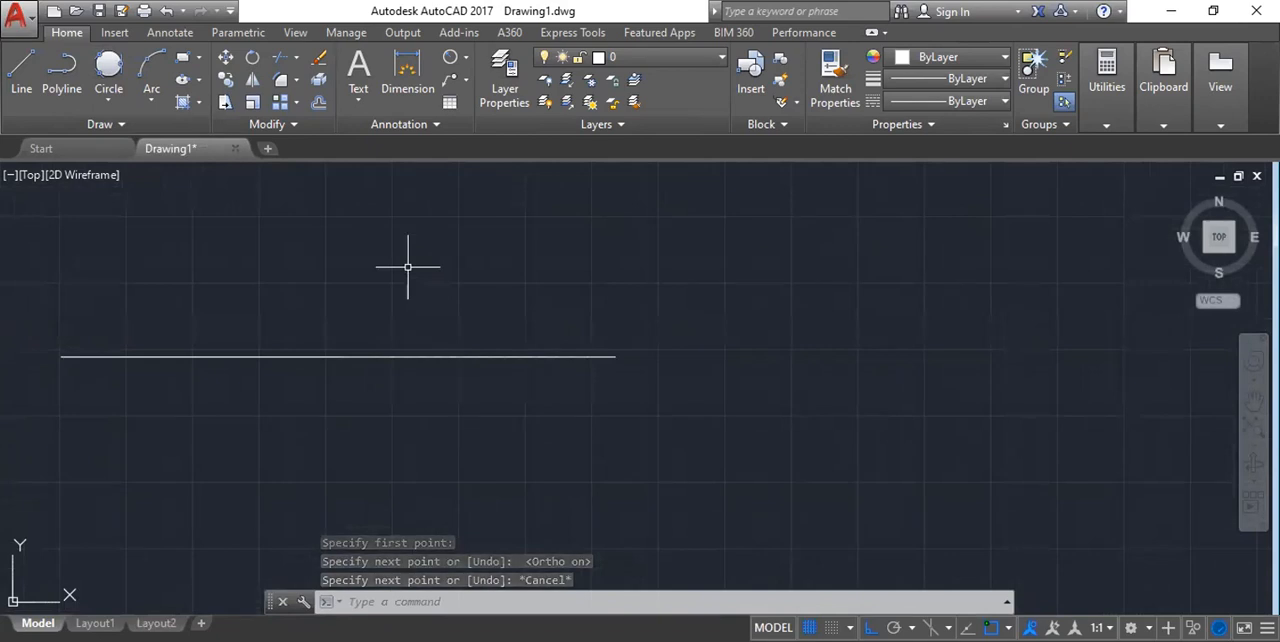
{"action": "type", "text": "L"}
{"action": "key", "text": "Return"}
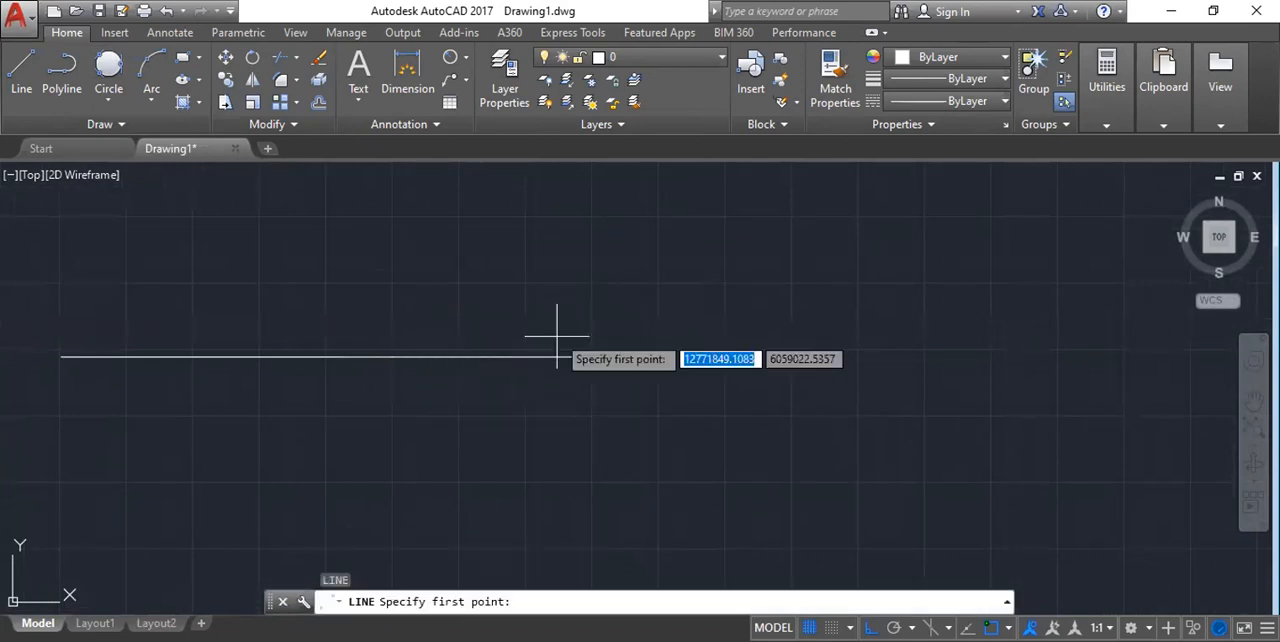
{"action": "scroll", "coordinate": [600, 350], "scroll_direction": "up", "scroll_amount": 2}
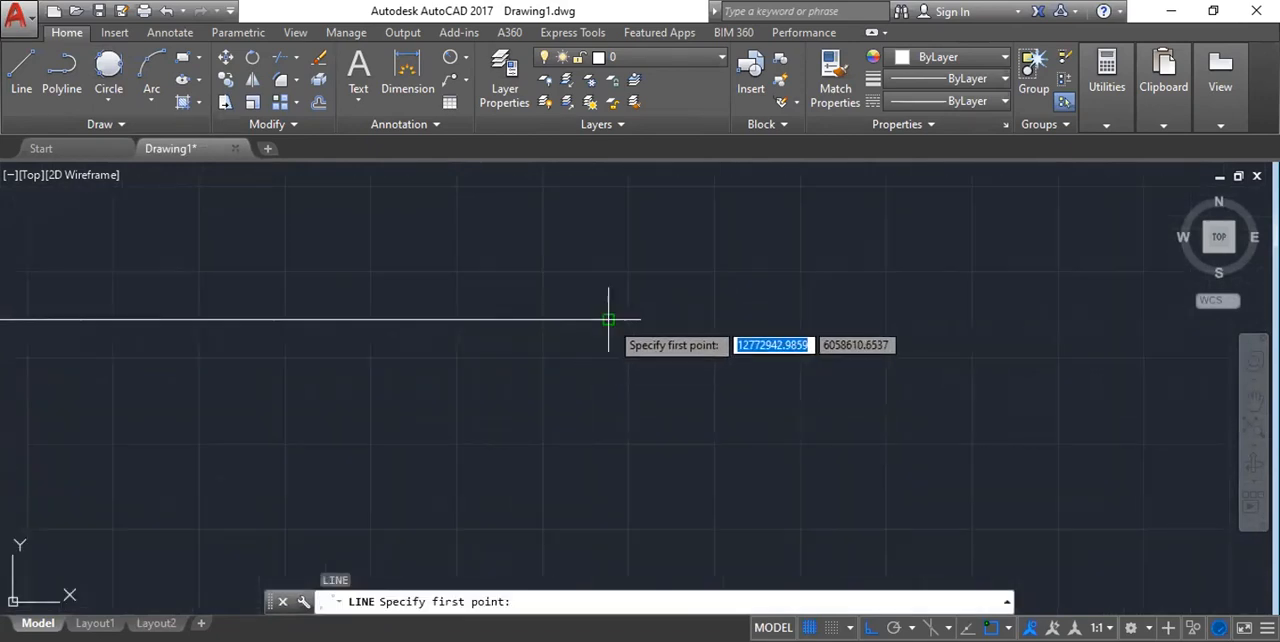
{"action": "scroll", "coordinate": [609, 320], "scroll_direction": "down", "scroll_amount": 6}
{"action": "scroll", "coordinate": [272, 323], "scroll_direction": "up", "scroll_amount": 6}
{"action": "scroll", "coordinate": [272, 323], "scroll_direction": "up", "scroll_amount": 2}
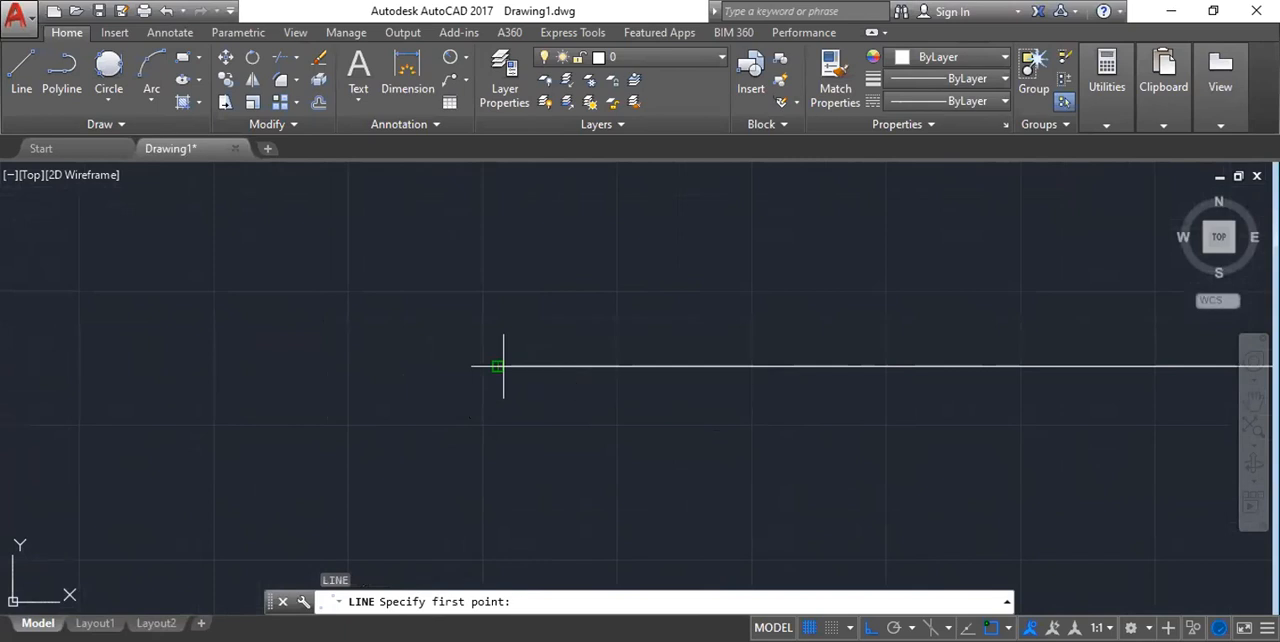
{"action": "scroll", "coordinate": [235, 367], "scroll_direction": "down", "scroll_amount": 4}
{"action": "scroll", "coordinate": [366, 380], "scroll_direction": "down", "scroll_amount": 4}
{"action": "scroll", "coordinate": [391, 340], "scroll_direction": "down", "scroll_amount": 5}
{"action": "scroll", "coordinate": [309, 345], "scroll_direction": "up", "scroll_amount": 2}
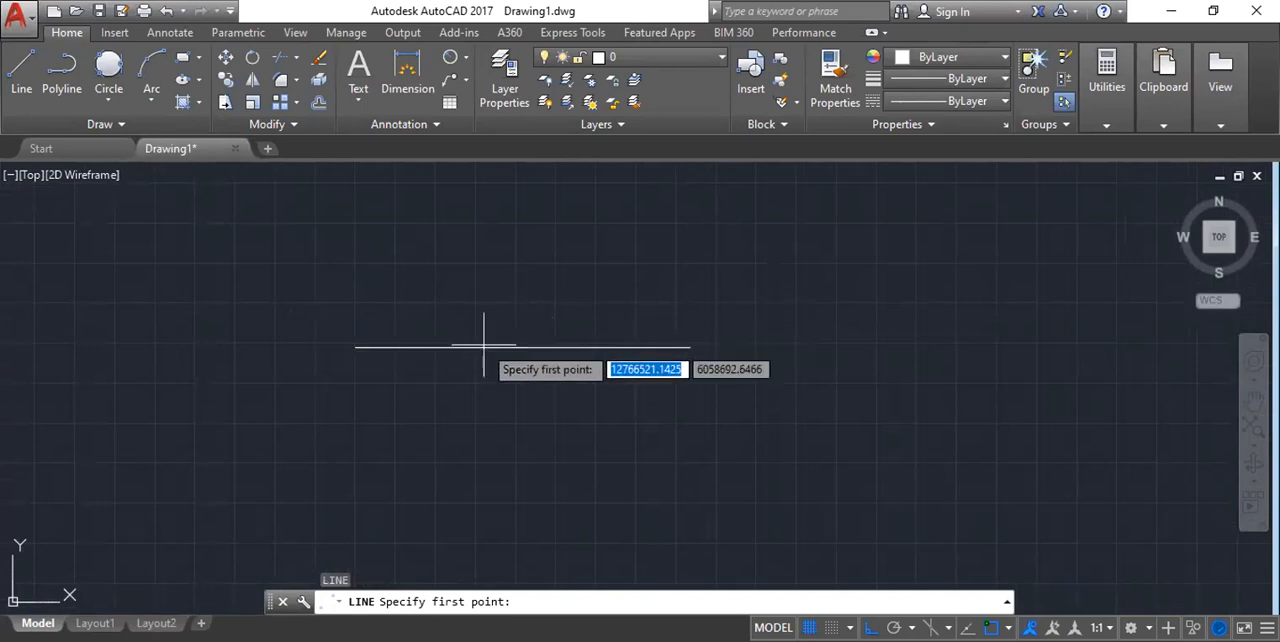
{"action": "scroll", "coordinate": [440, 349], "scroll_direction": "up", "scroll_amount": 5}
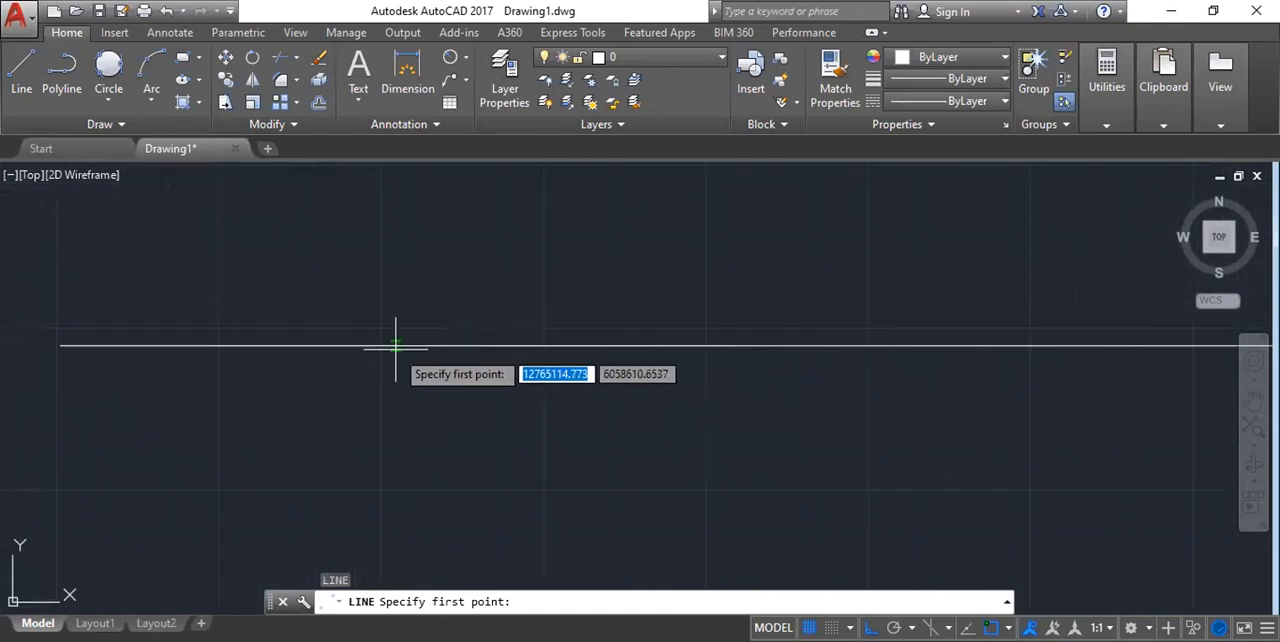
{"action": "scroll", "coordinate": [451, 346], "scroll_direction": "down", "scroll_amount": 3}
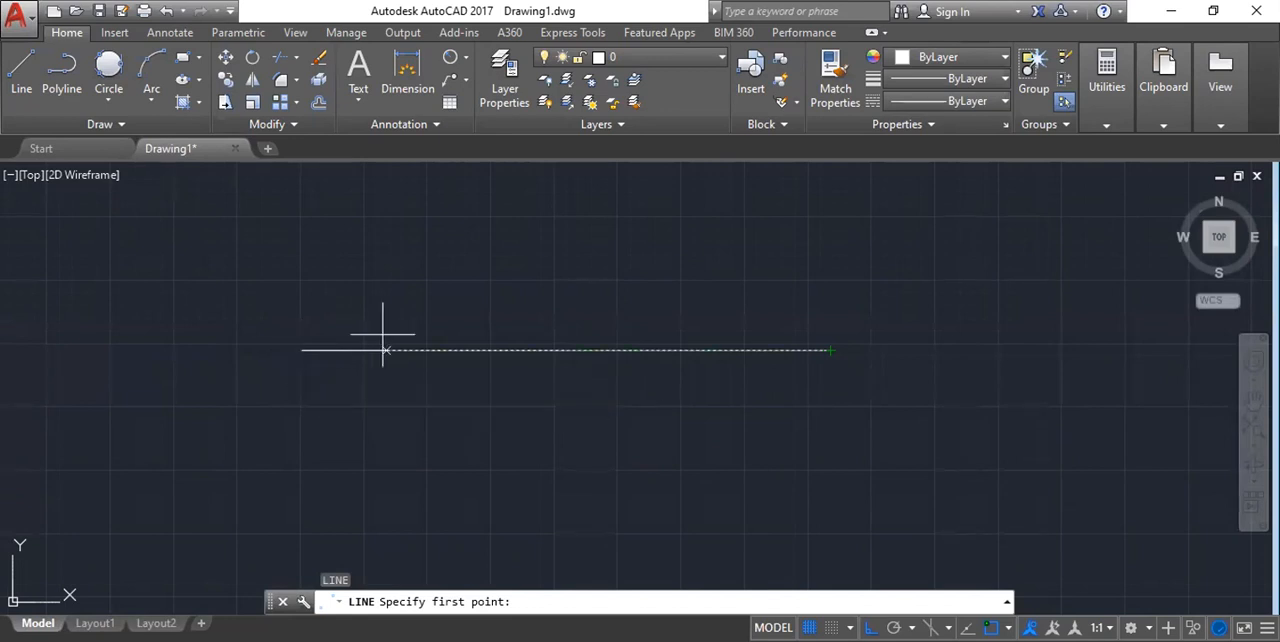
{"action": "scroll", "coordinate": [376, 351], "scroll_direction": "up", "scroll_amount": 2}
{"action": "scroll", "coordinate": [380, 352], "scroll_direction": "down", "scroll_amount": 4}
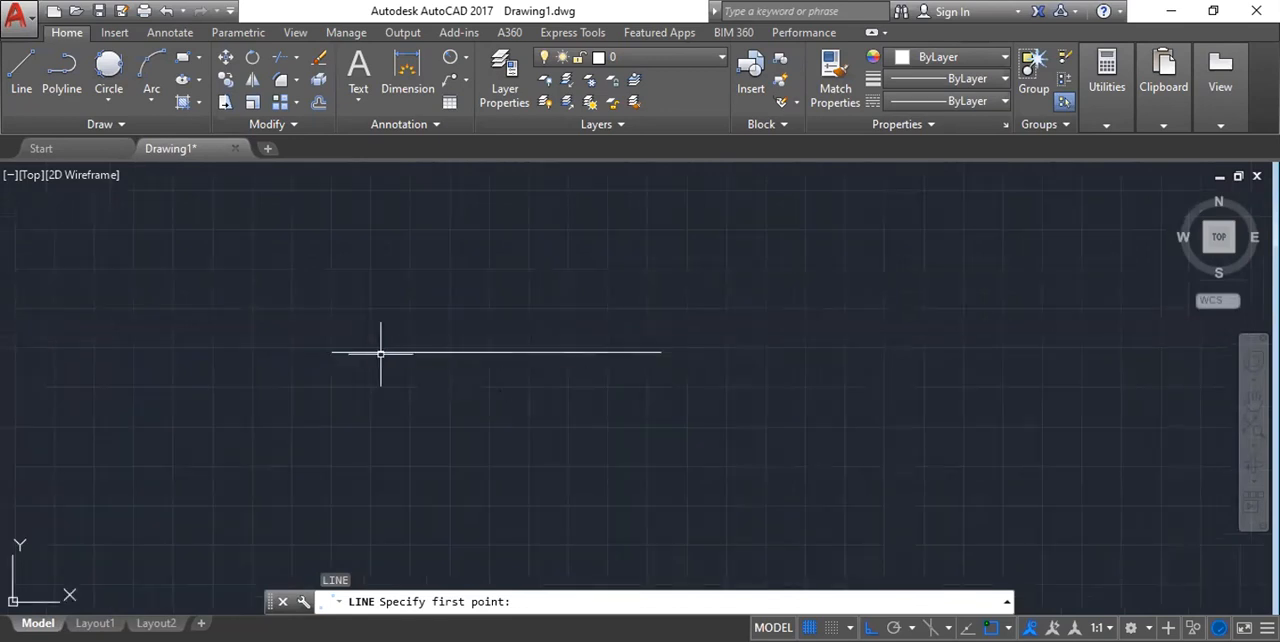
{"action": "key", "text": "Escape"}
Review the object snap modes in the drafting settings and turn Object Snap off.
{"action": "type", "text": "DS"}
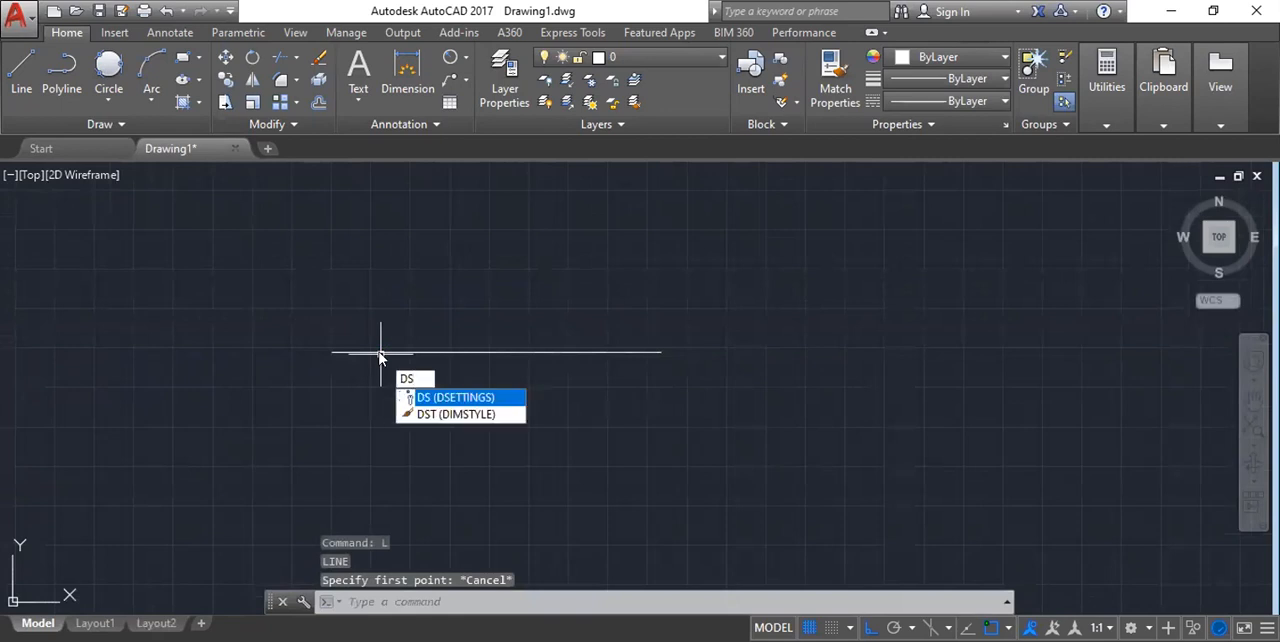
{"action": "key", "text": "Return"}
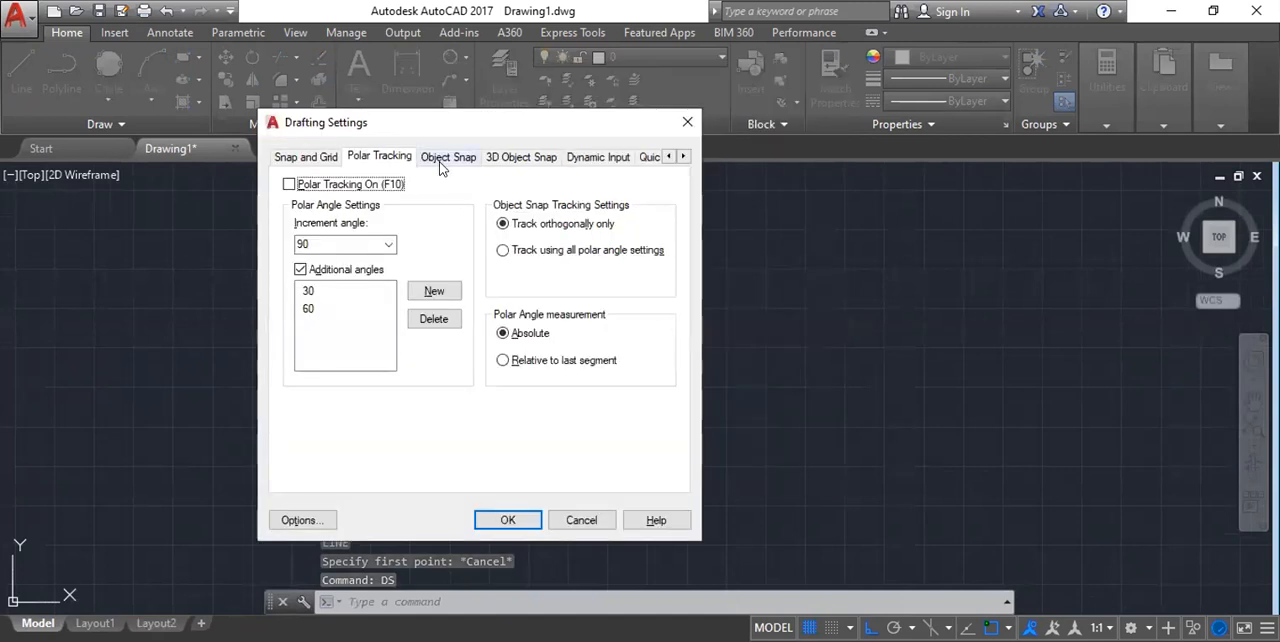
{"action": "left_click", "coordinate": [439, 161]}
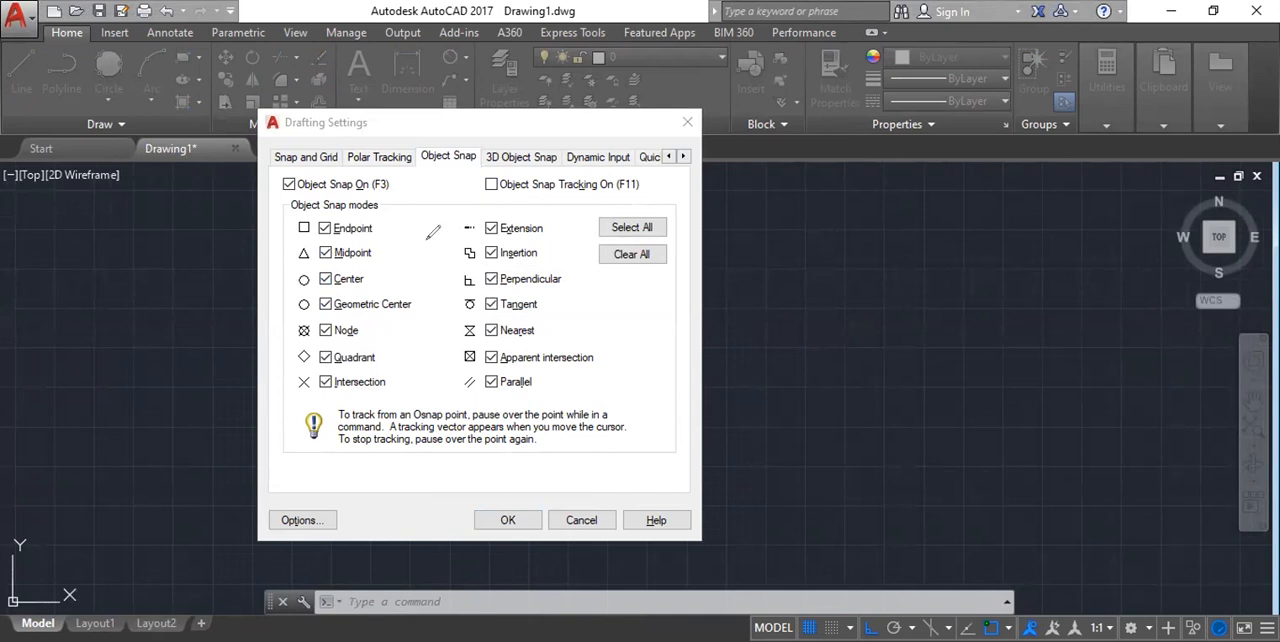
{"action": "left_click_drag", "start_coordinate": [384, 216], "coordinate": [458, 203]}
{"action": "mouse_move", "coordinate": [329, 209]}
{"action": "left_mouse_down"}
{"action": "mouse_move", "coordinate": [287, 231]}
{"action": "mouse_move", "coordinate": [329, 209]}
{"action": "left_mouse_up"}
{"action": "mouse_move", "coordinate": [392, 248]}
{"action": "left_mouse_down"}
{"action": "mouse_move", "coordinate": [398, 258]}
{"action": "mouse_move", "coordinate": [440, 231]}
{"action": "left_mouse_up"}
{"action": "mouse_move", "coordinate": [318, 226]}
{"action": "left_mouse_down"}
{"action": "mouse_move", "coordinate": [274, 242]}
{"action": "mouse_move", "coordinate": [418, 268]}
{"action": "left_mouse_up"}
{"action": "mouse_move", "coordinate": [302, 256]}
{"action": "left_mouse_down"}
{"action": "mouse_move", "coordinate": [306, 292]}
{"action": "mouse_move", "coordinate": [322, 262]}
{"action": "left_mouse_up"}
{"action": "left_click", "coordinate": [280, 190]}
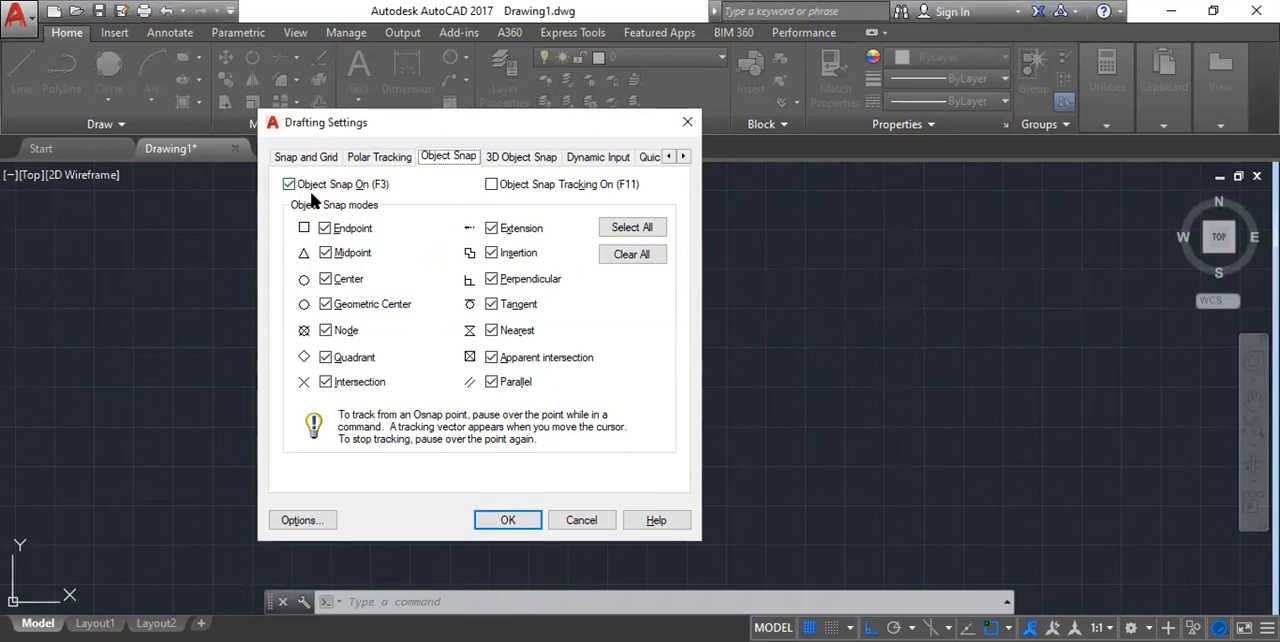
{"action": "left_click", "coordinate": [288, 186]}
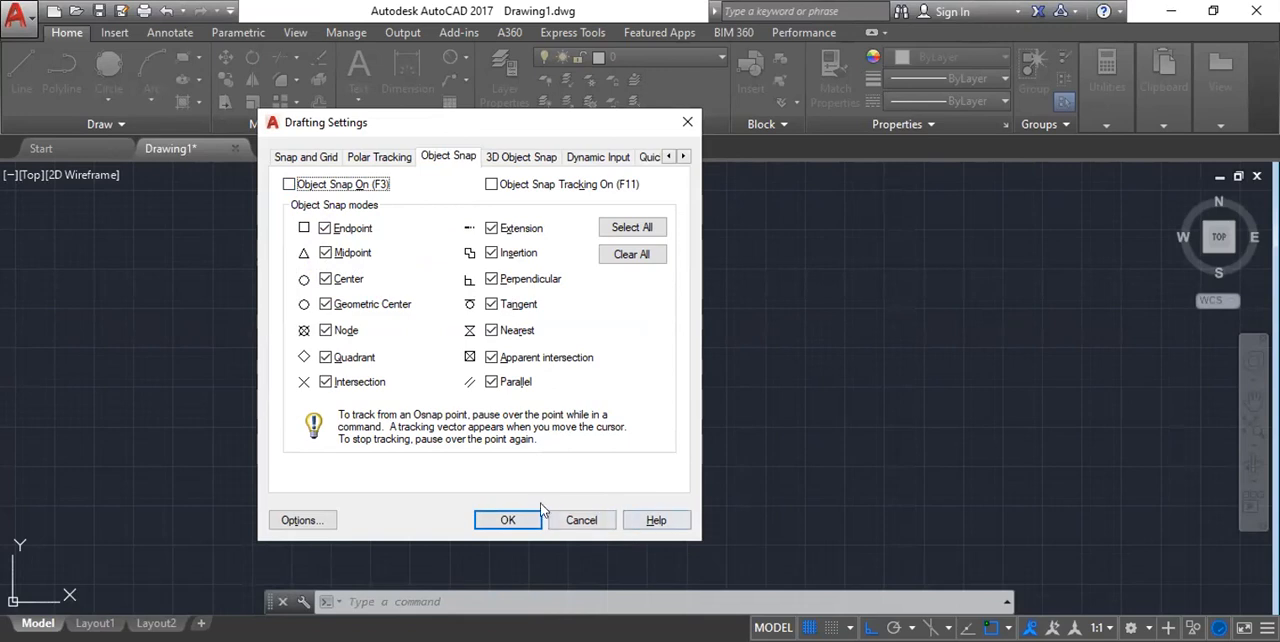
{"action": "left_click", "coordinate": [506, 524]}
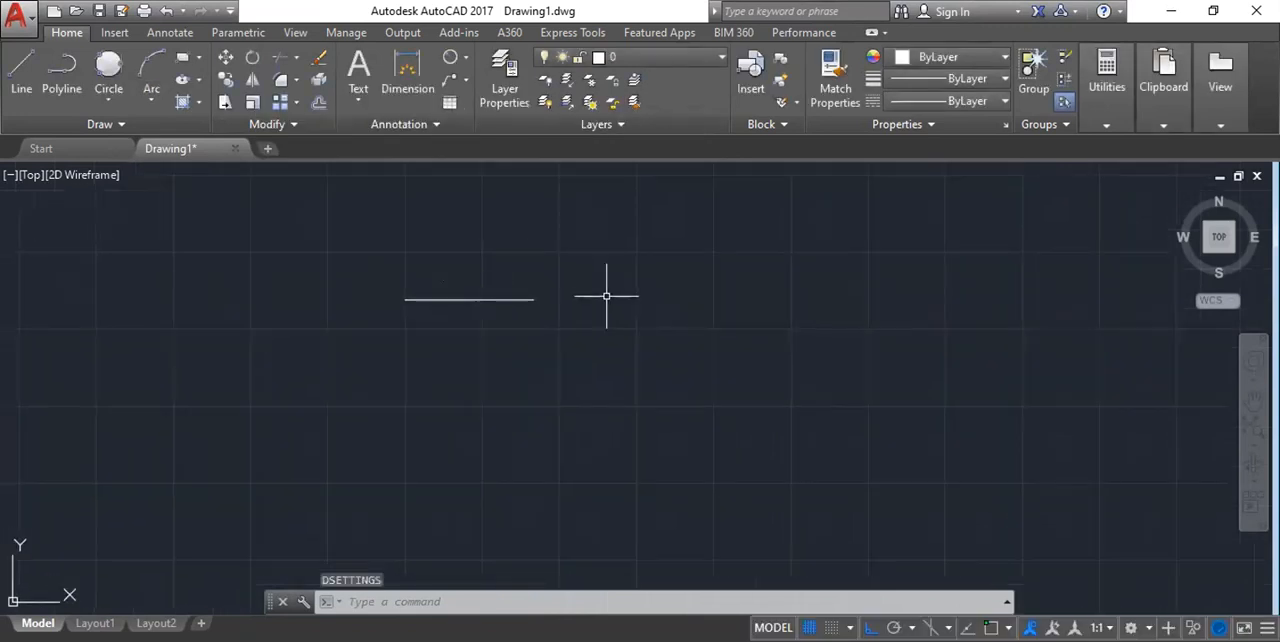
Draw a second horizontal line about 27,500 units long, below and to the right of the first one.
{"action": "type", "text": "L"}
{"action": "key", "text": "Return"}
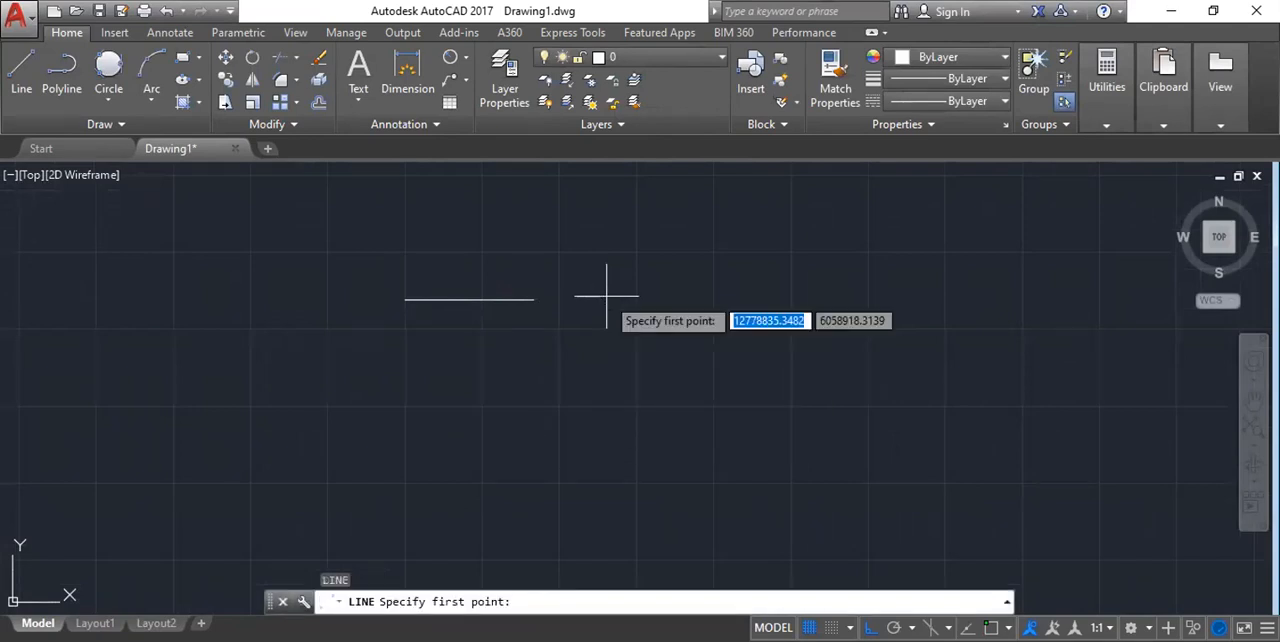
{"action": "left_click", "coordinate": [471, 358]}
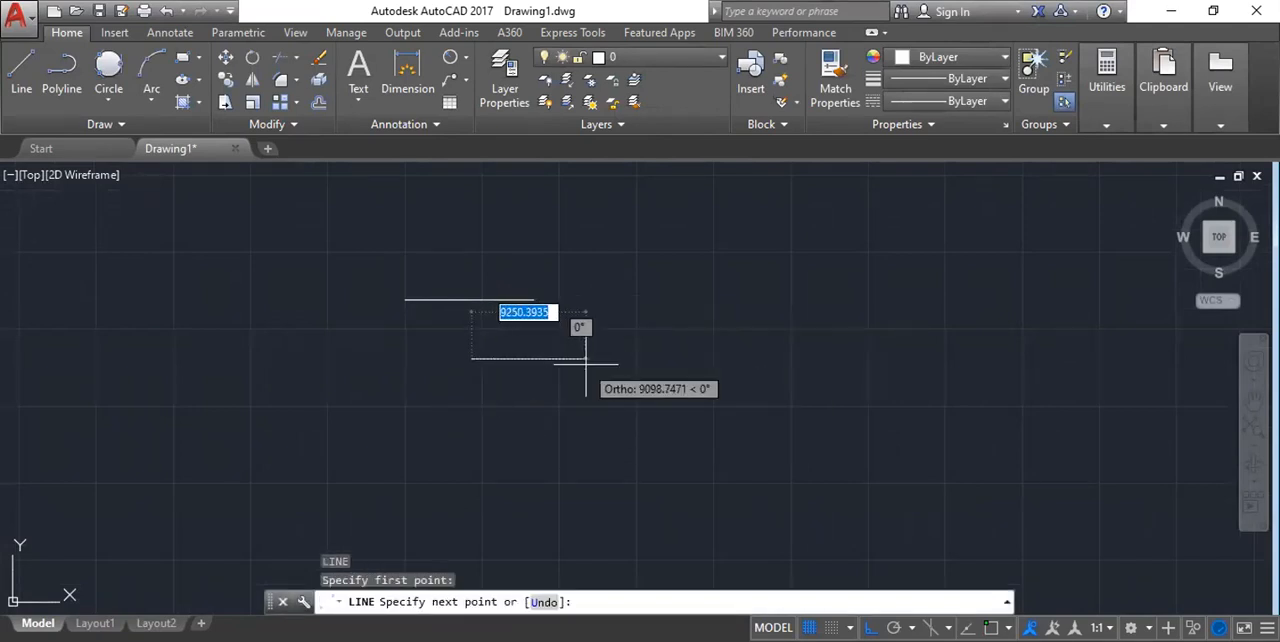
{"action": "left_click", "coordinate": [813, 355]}
{"action": "key", "text": "Escape"}
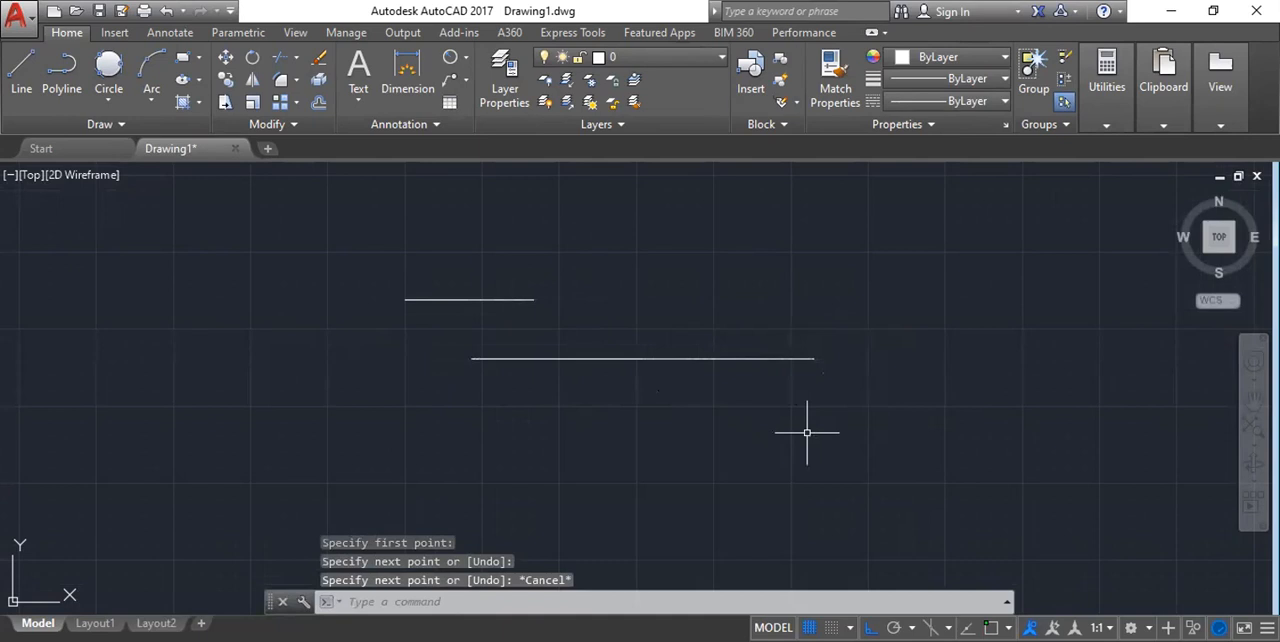
Check the lower line's ends and middle for snap markers with the Line command while Object Snap is off.
{"action": "type", "text": "L"}
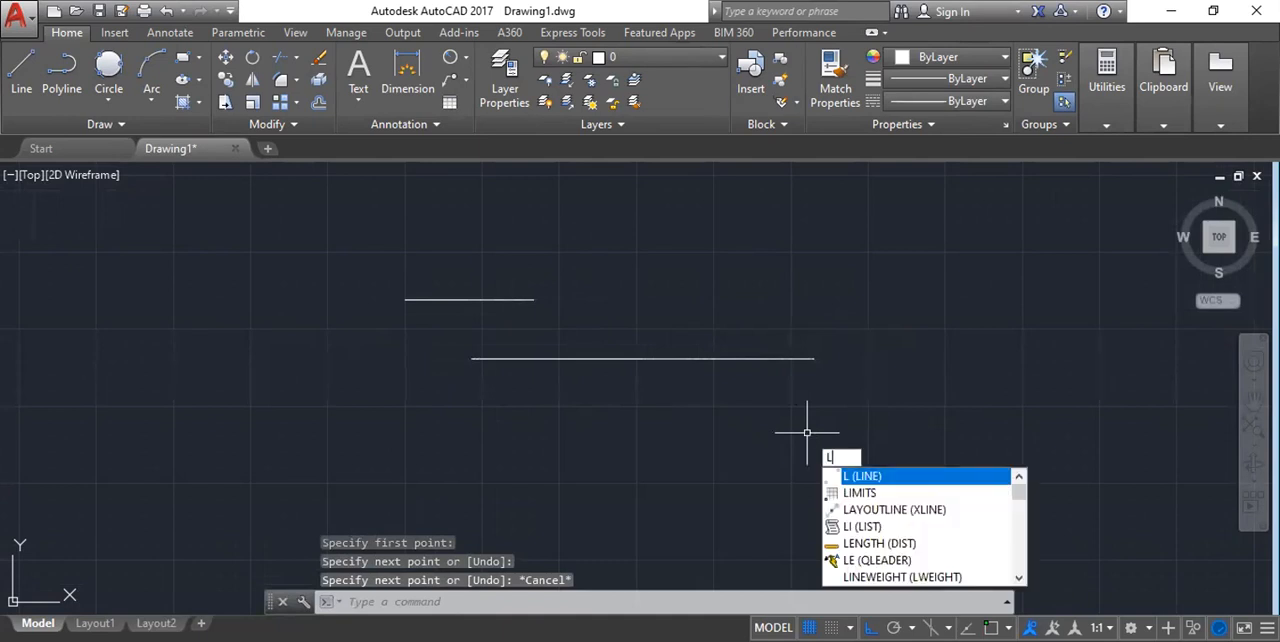
{"action": "key", "text": "Return"}
{"action": "scroll", "coordinate": [625, 360], "scroll_direction": "up", "scroll_amount": 5}
{"action": "scroll", "coordinate": [455, 322], "scroll_direction": "down", "scroll_amount": 3}
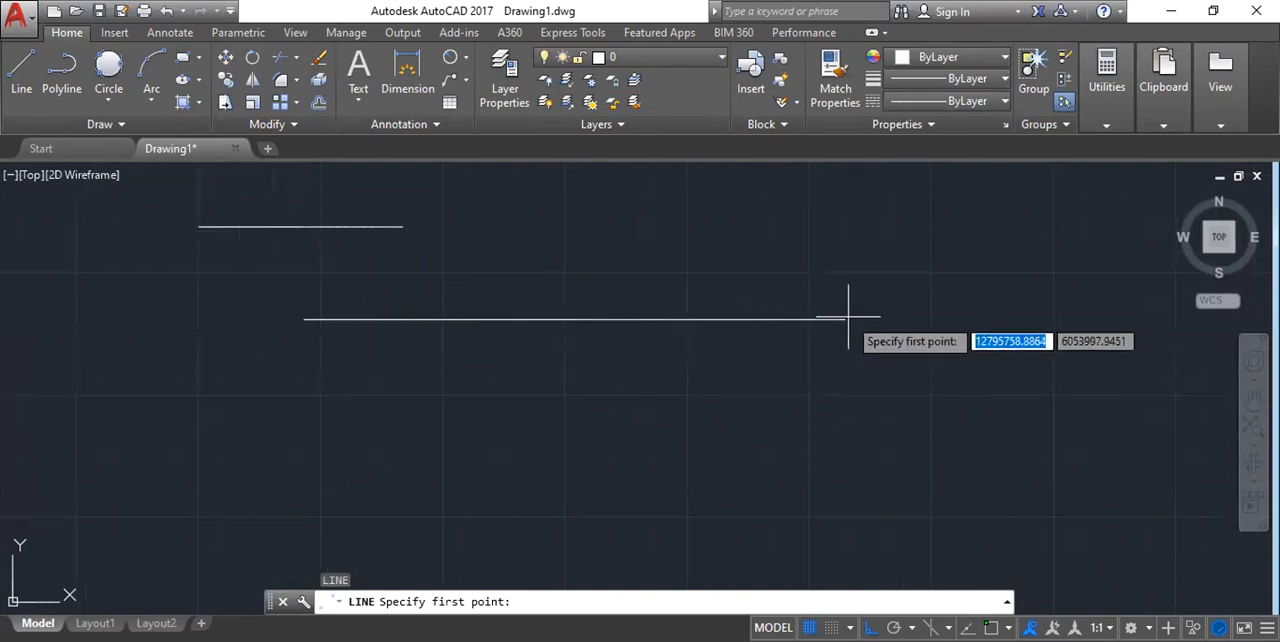
{"action": "scroll", "coordinate": [843, 321], "scroll_direction": "up", "scroll_amount": 2}
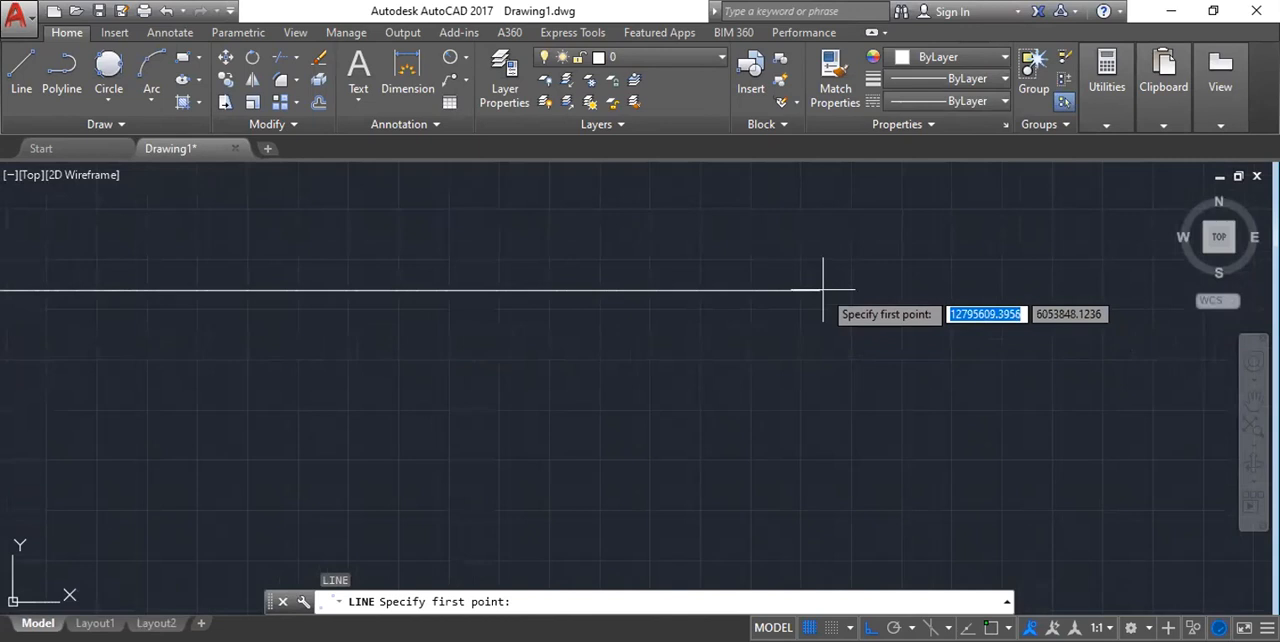
{"action": "scroll", "coordinate": [821, 291], "scroll_direction": "down", "scroll_amount": 4}
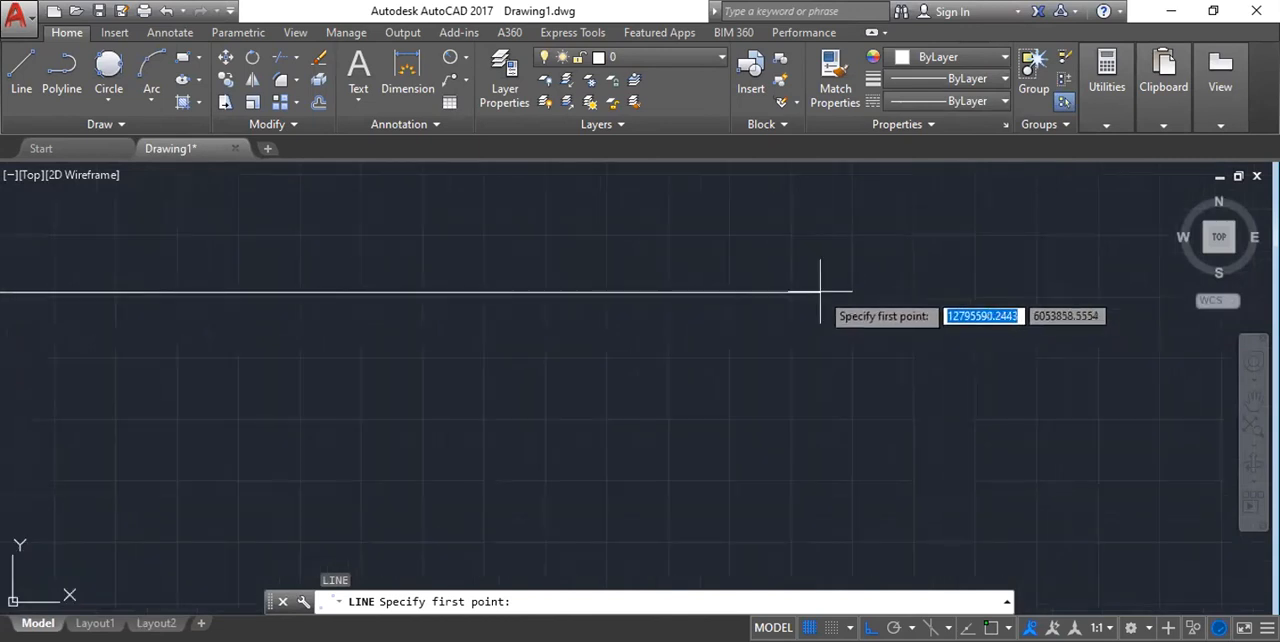
{"action": "scroll", "coordinate": [261, 277], "scroll_direction": "up", "scroll_amount": 5}
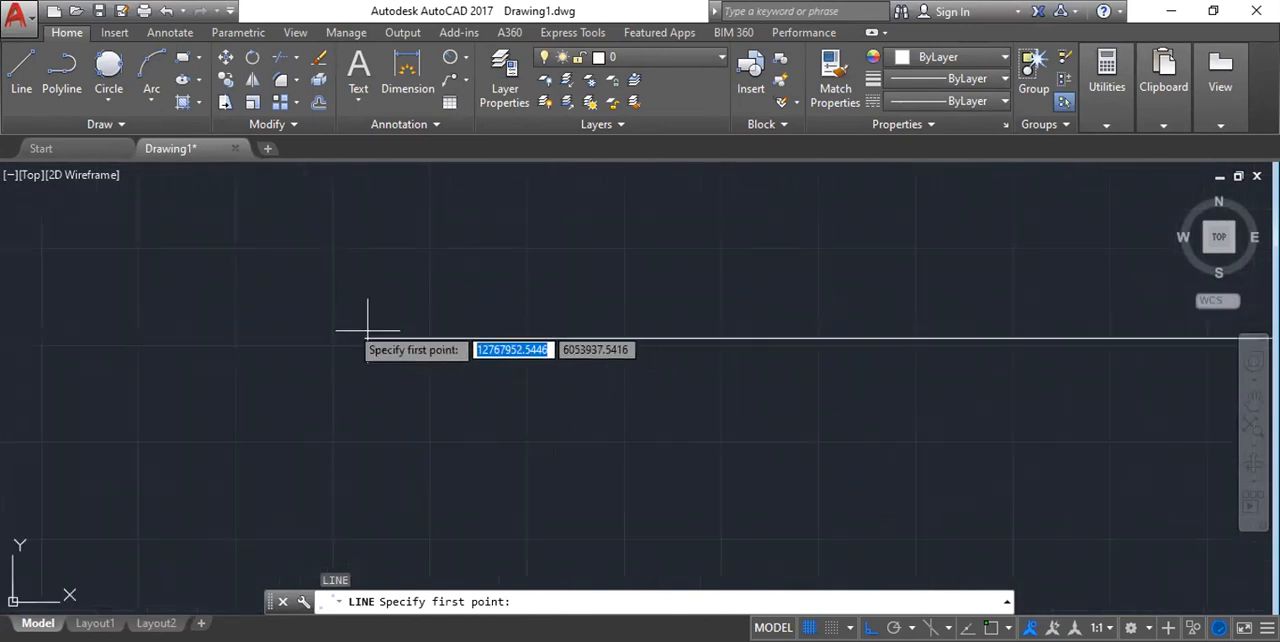
{"action": "scroll", "coordinate": [315, 295], "scroll_direction": "down", "scroll_amount": 3}
{"action": "scroll", "coordinate": [790, 315], "scroll_direction": "down", "scroll_amount": 2}
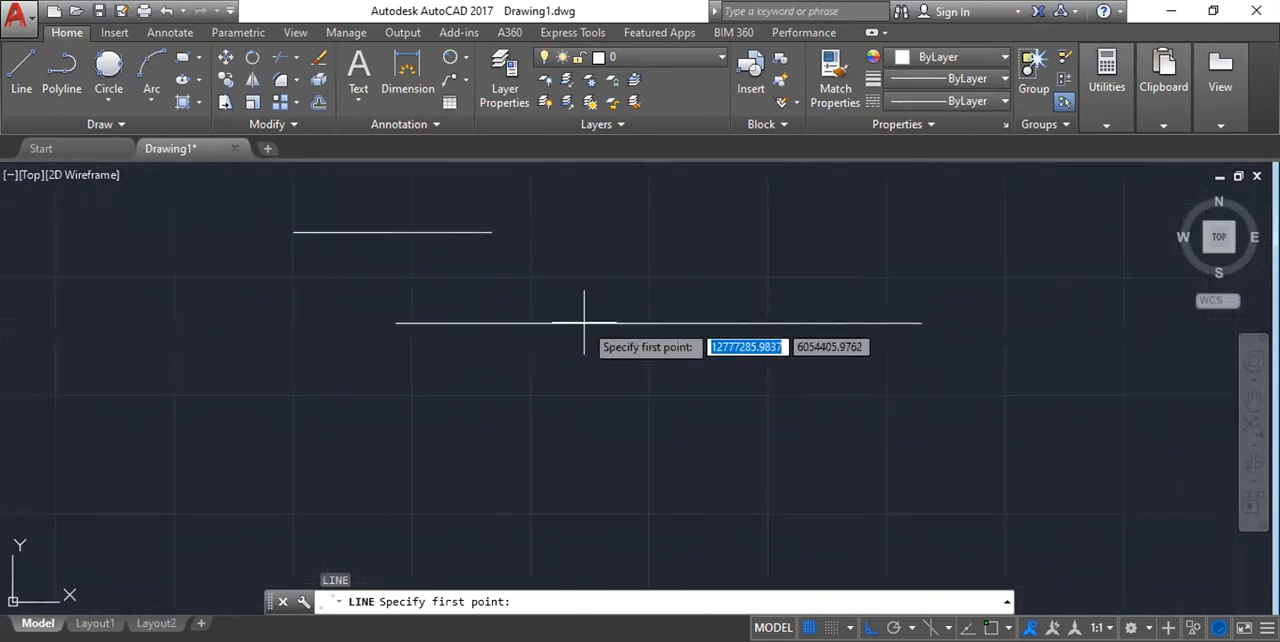
{"action": "scroll", "coordinate": [591, 246], "scroll_direction": "down", "scroll_amount": 2}
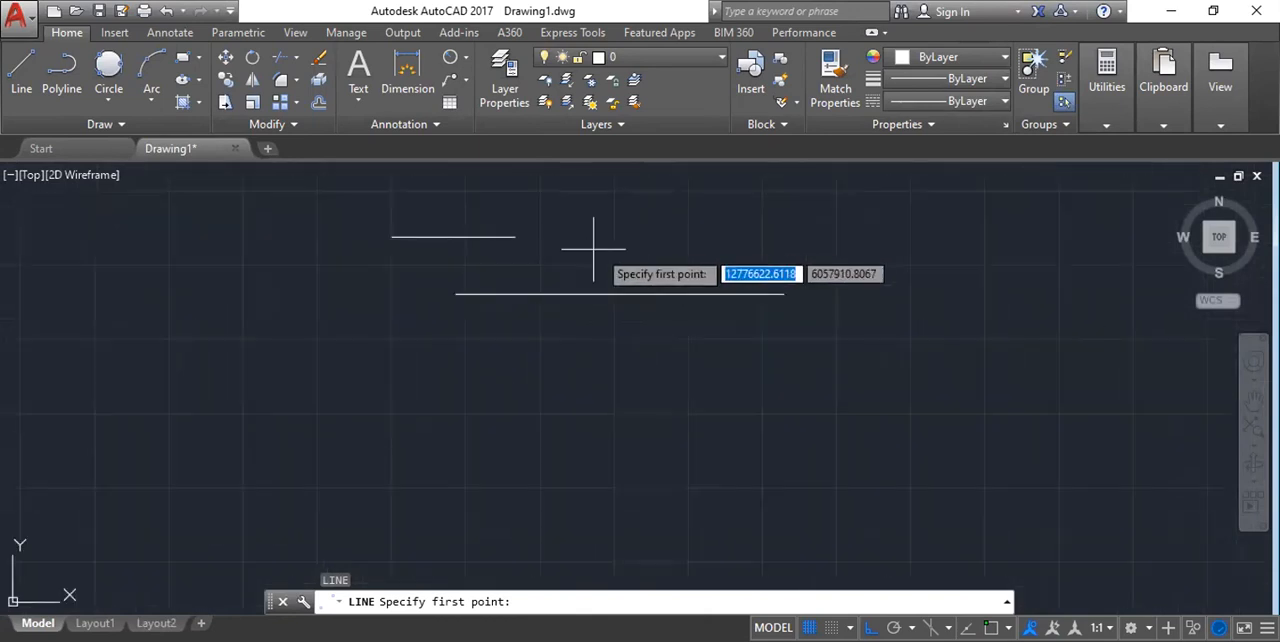
{"action": "scroll", "coordinate": [665, 297], "scroll_direction": "up", "scroll_amount": 4}
{"action": "scroll", "coordinate": [480, 333], "scroll_direction": "down", "scroll_amount": 4}
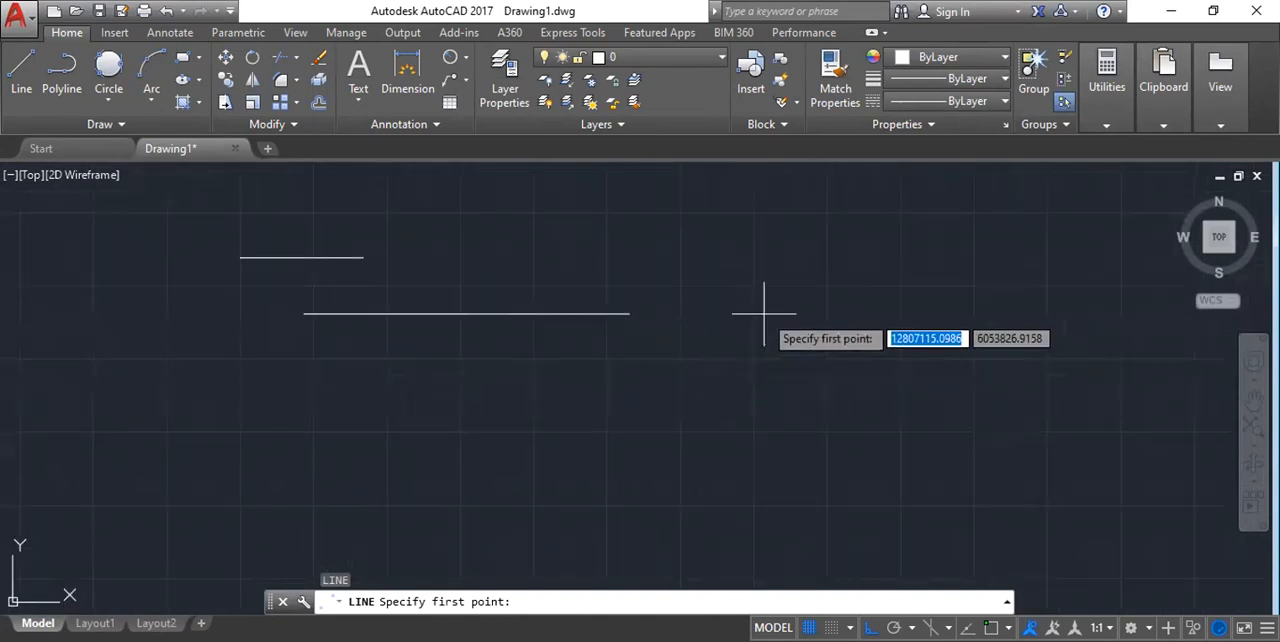
{"action": "scroll", "coordinate": [364, 335], "scroll_direction": "up", "scroll_amount": 4}
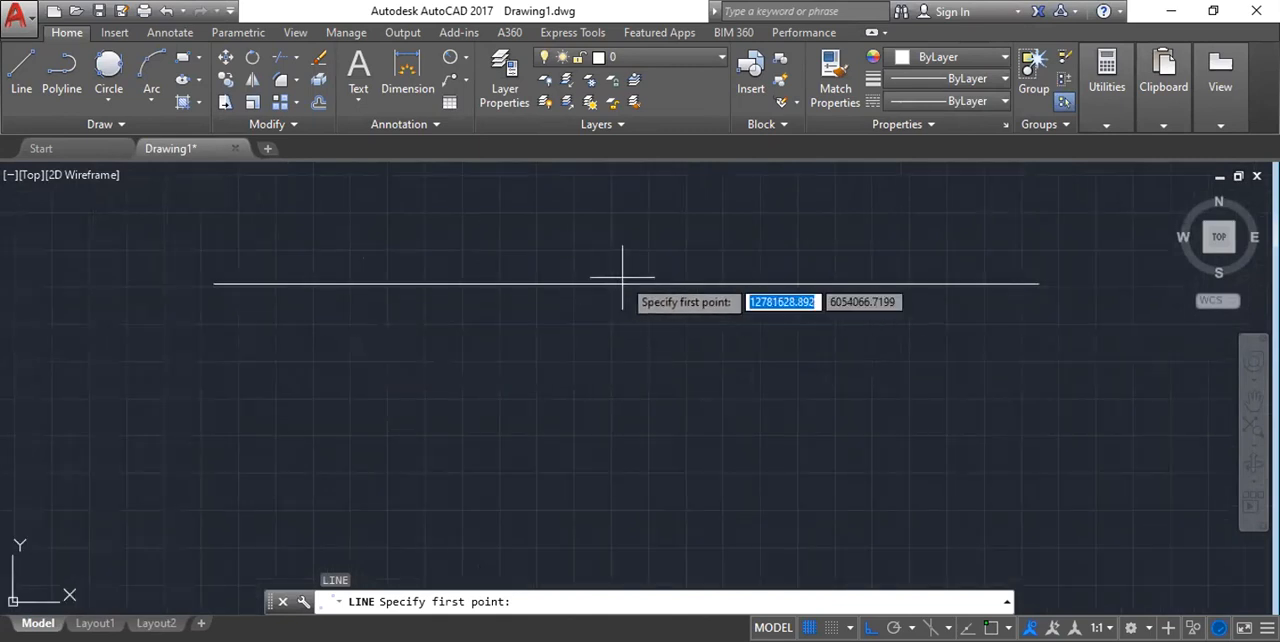
{"action": "scroll", "coordinate": [498, 328], "scroll_direction": "down", "scroll_amount": 4}
{"action": "scroll", "coordinate": [565, 295], "scroll_direction": "up", "scroll_amount": 4}
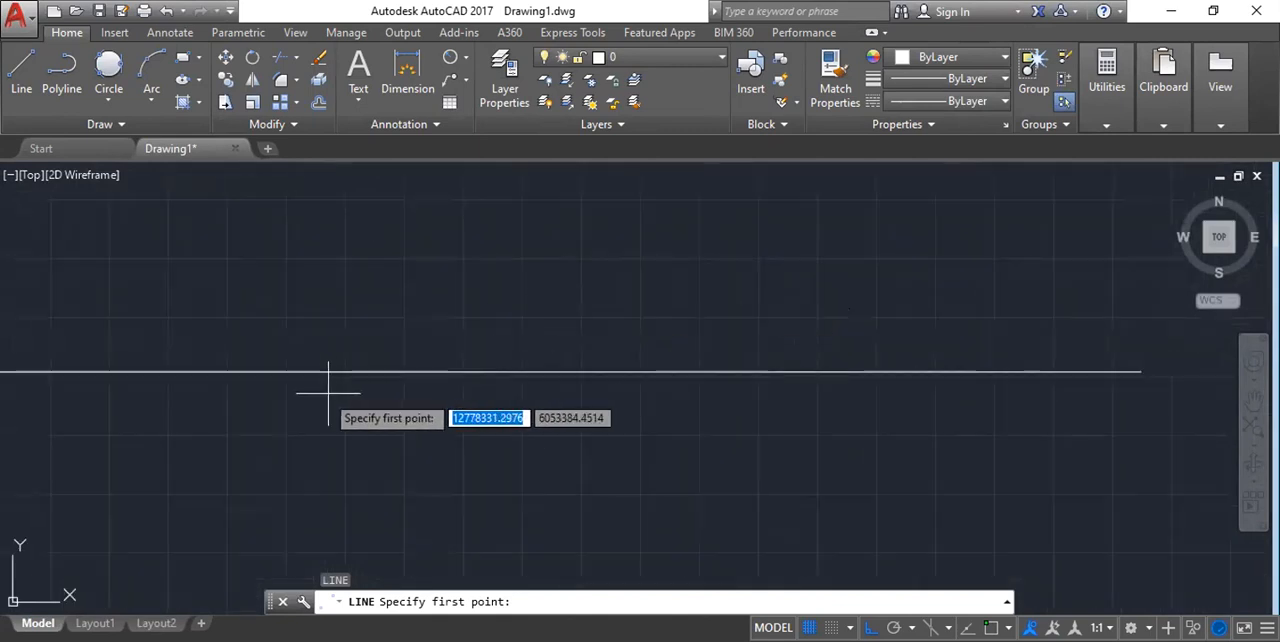
{"action": "scroll", "coordinate": [523, 300], "scroll_direction": "down", "scroll_amount": 3}
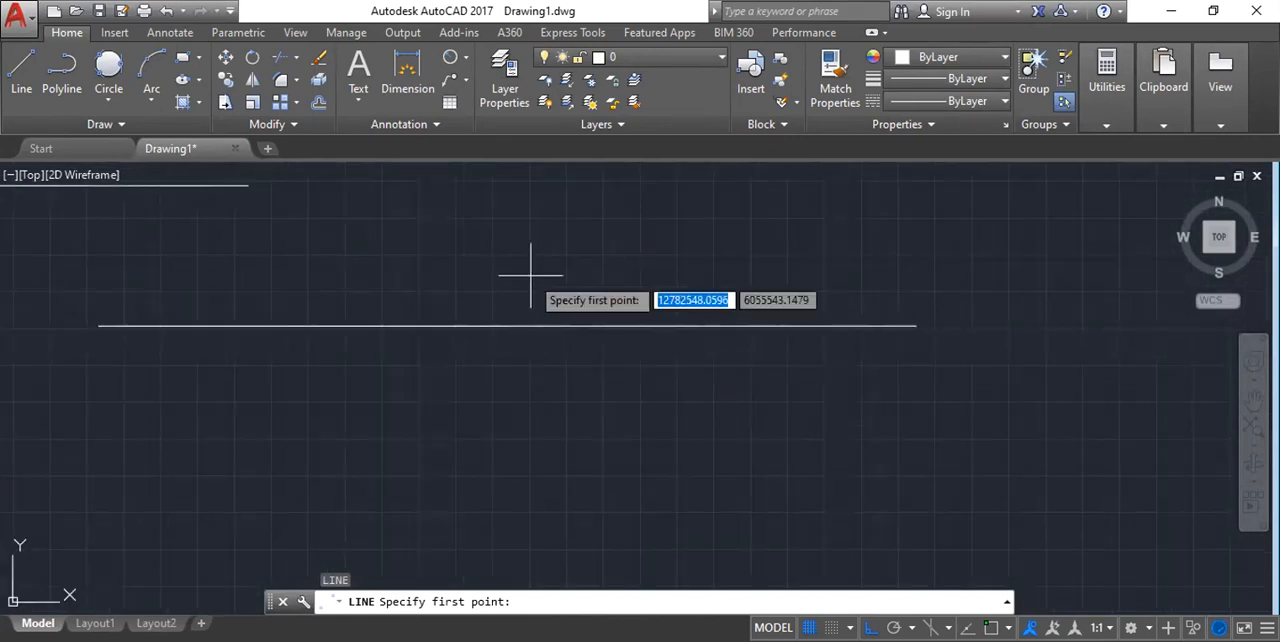
{"action": "scroll", "coordinate": [514, 312], "scroll_direction": "down", "scroll_amount": 2}
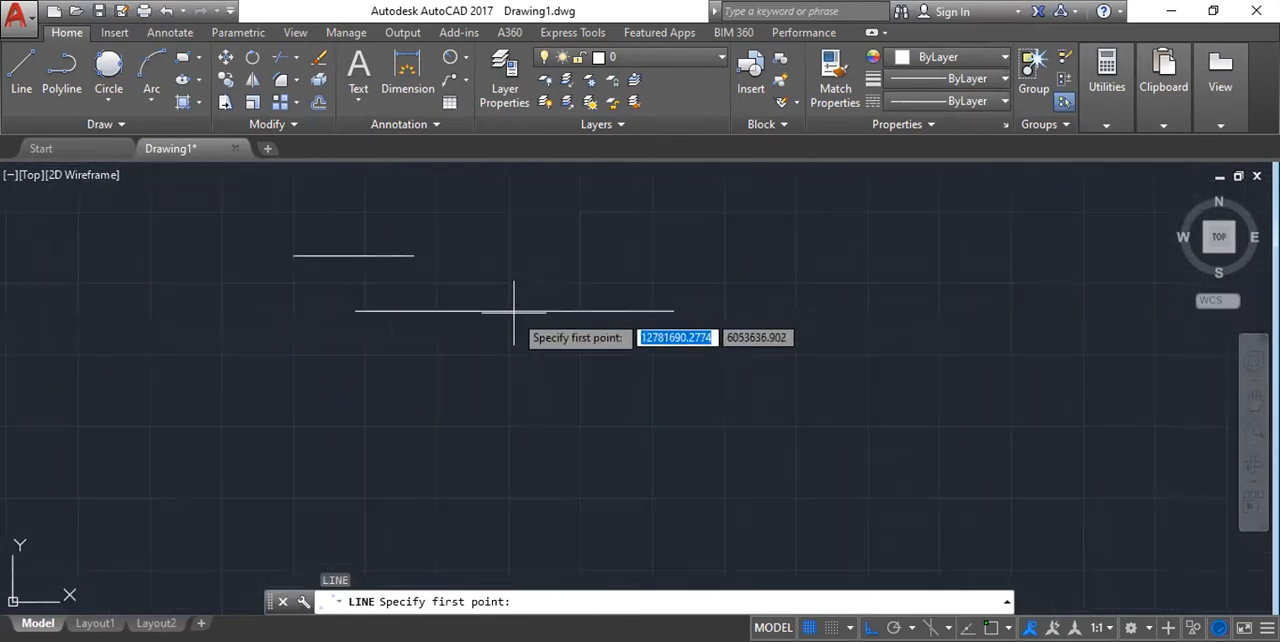
{"action": "key", "text": "Escape"}
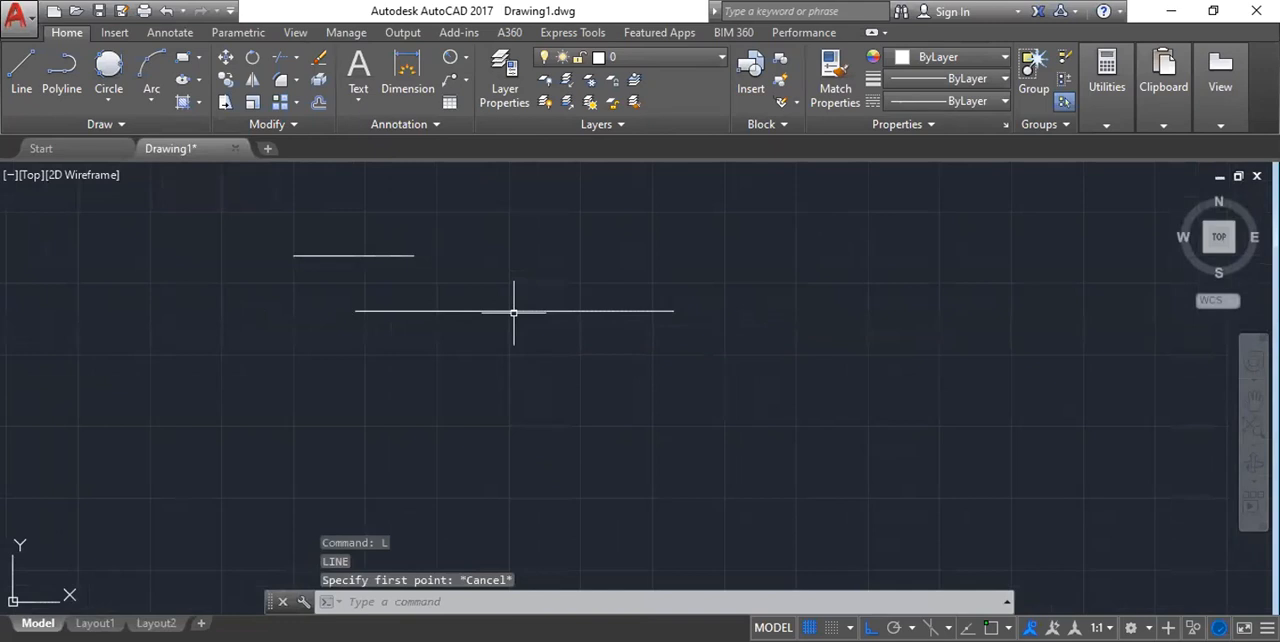
Turn Object Snap on in the drafting settings and select all object snap modes.
{"action": "type", "text": "DS"}
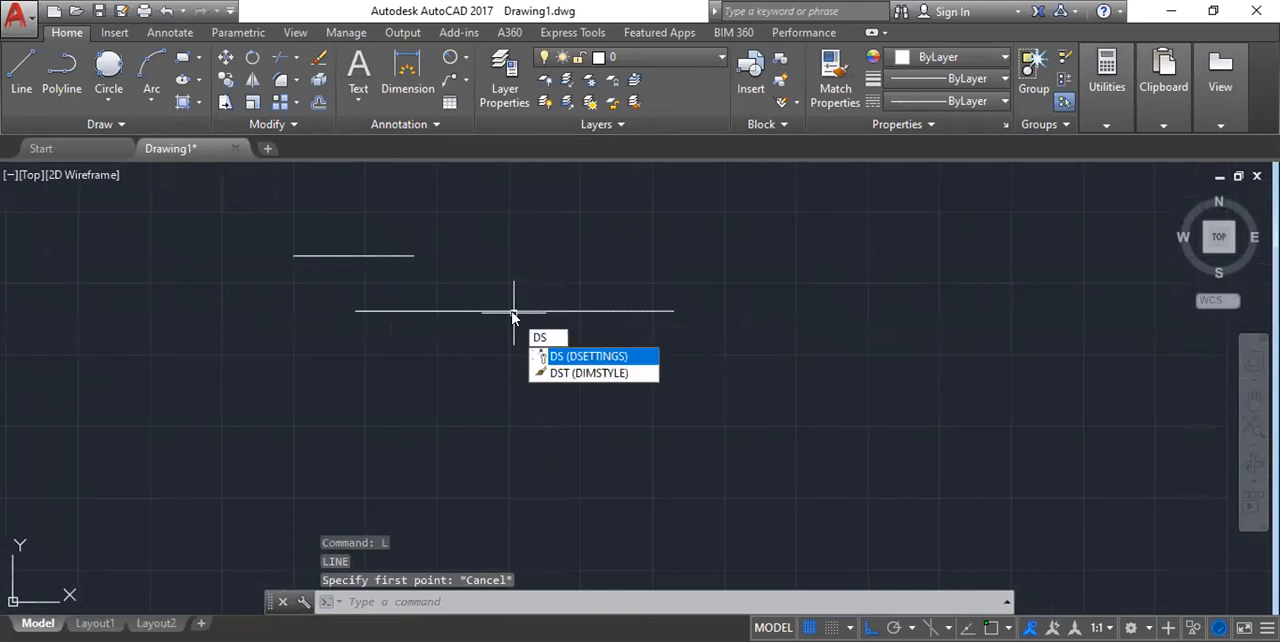
{"action": "key", "text": "Return"}
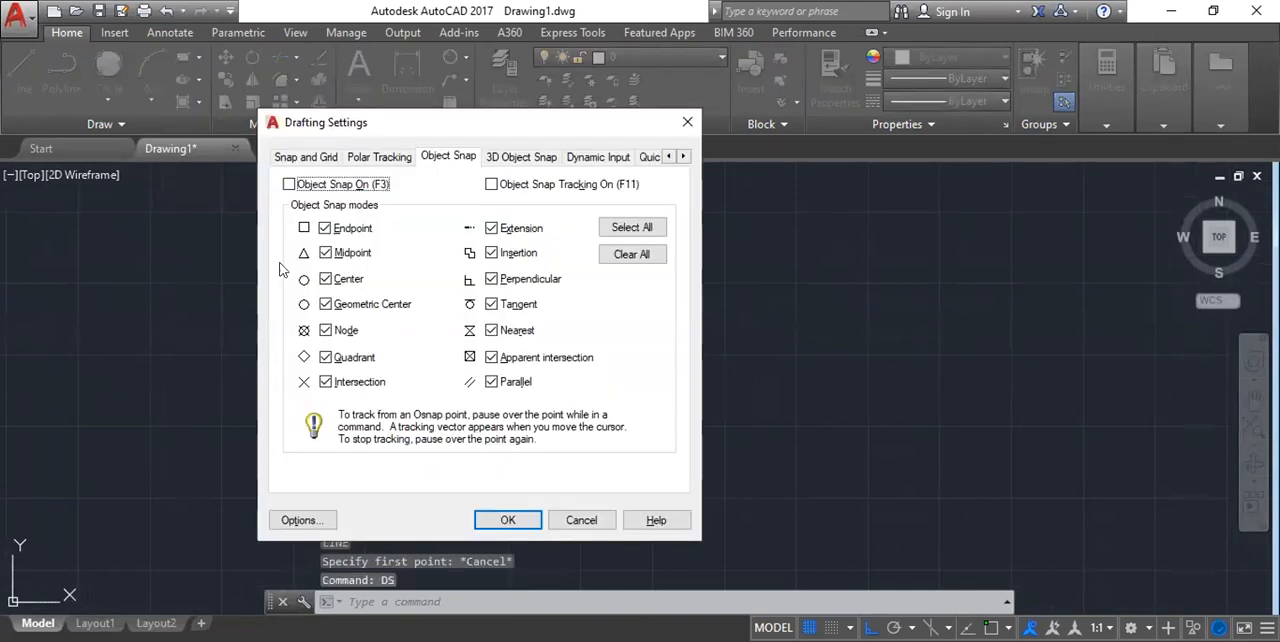
{"action": "left_click", "coordinate": [290, 186]}
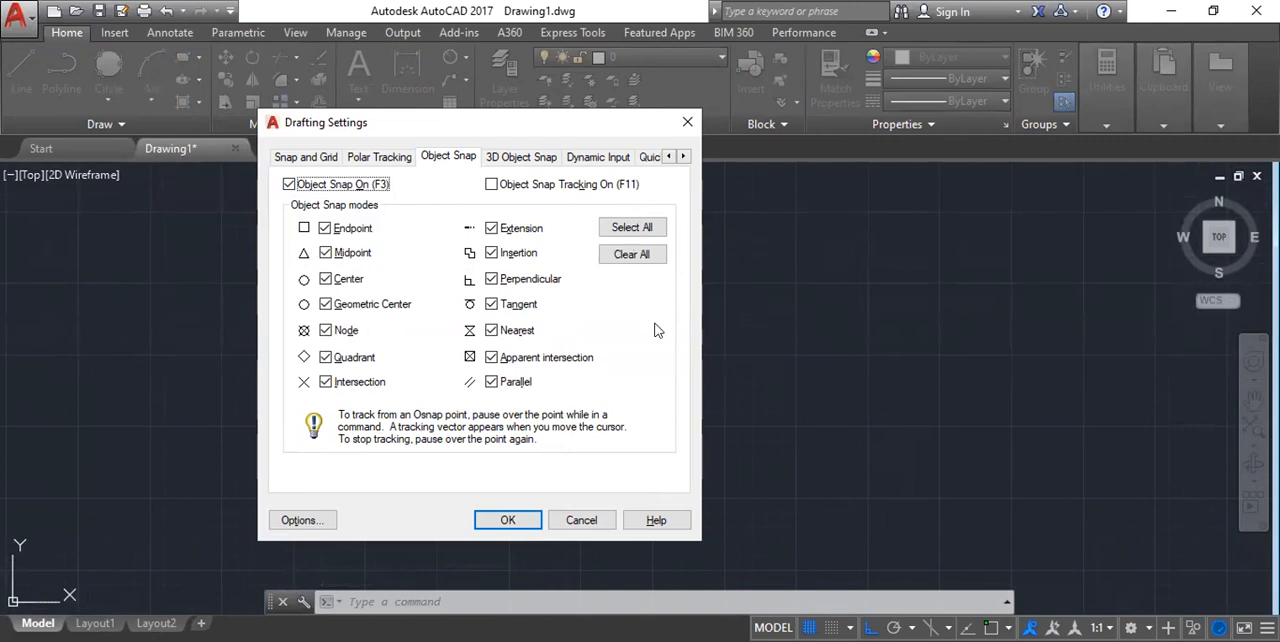
{"action": "left_click", "coordinate": [632, 227]}
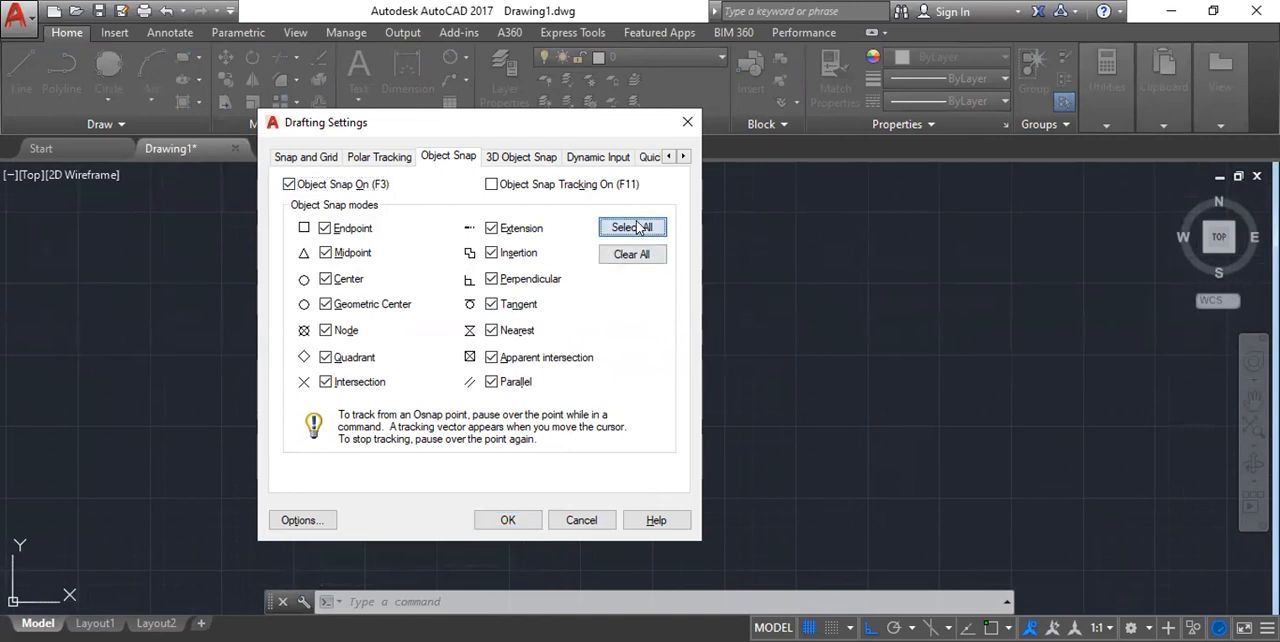
Disable every object snap mode except Endpoint and Midpoint.
{"action": "left_click", "coordinate": [327, 229]}
{"action": "left_click", "coordinate": [327, 254]}
{"action": "left_click", "coordinate": [327, 279]}
{"action": "left_click", "coordinate": [326, 305]}
{"action": "left_click", "coordinate": [326, 330]}
{"action": "left_click", "coordinate": [326, 357]}
{"action": "left_click", "coordinate": [326, 382]}
{"action": "left_click", "coordinate": [491, 228]}
{"action": "left_click", "coordinate": [491, 254]}
{"action": "left_click", "coordinate": [491, 278]}
{"action": "left_click", "coordinate": [325, 228]}
{"action": "left_click", "coordinate": [325, 253]}
{"action": "left_click", "coordinate": [491, 304]}
{"action": "left_click", "coordinate": [491, 330]}
{"action": "left_click", "coordinate": [491, 357]}
{"action": "left_click", "coordinate": [491, 382]}
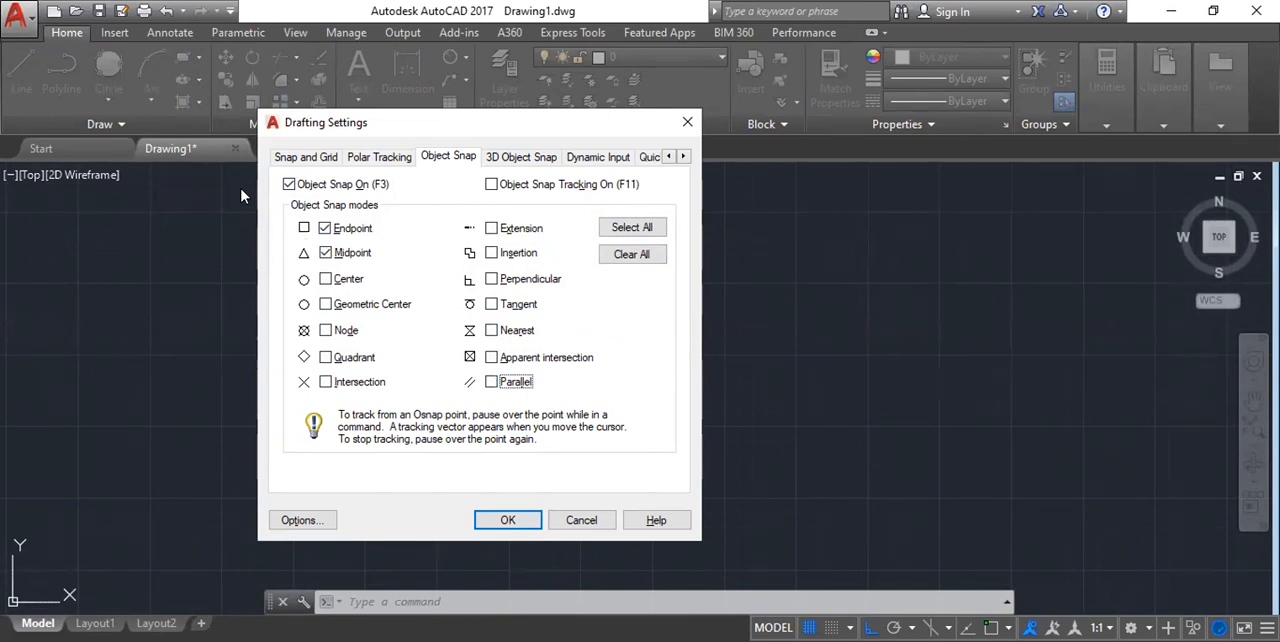
Clear all object snap modes, select every mode again, and apply the drafting settings.
{"action": "left_click", "coordinate": [640, 254]}
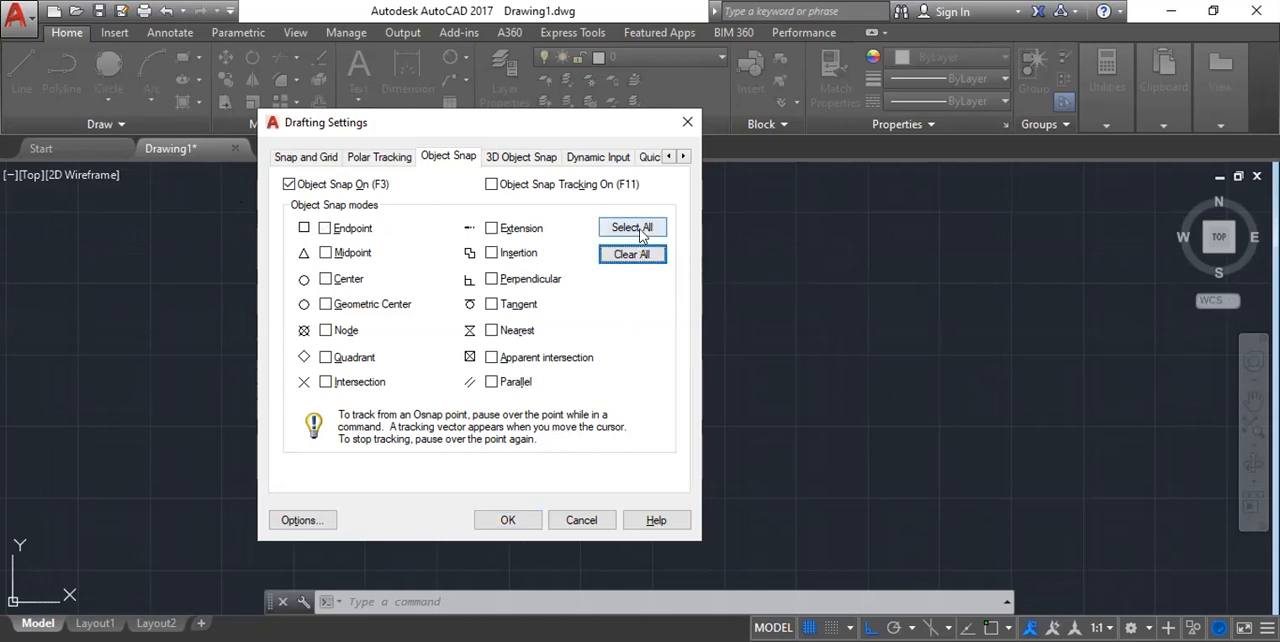
{"action": "left_click", "coordinate": [622, 229]}
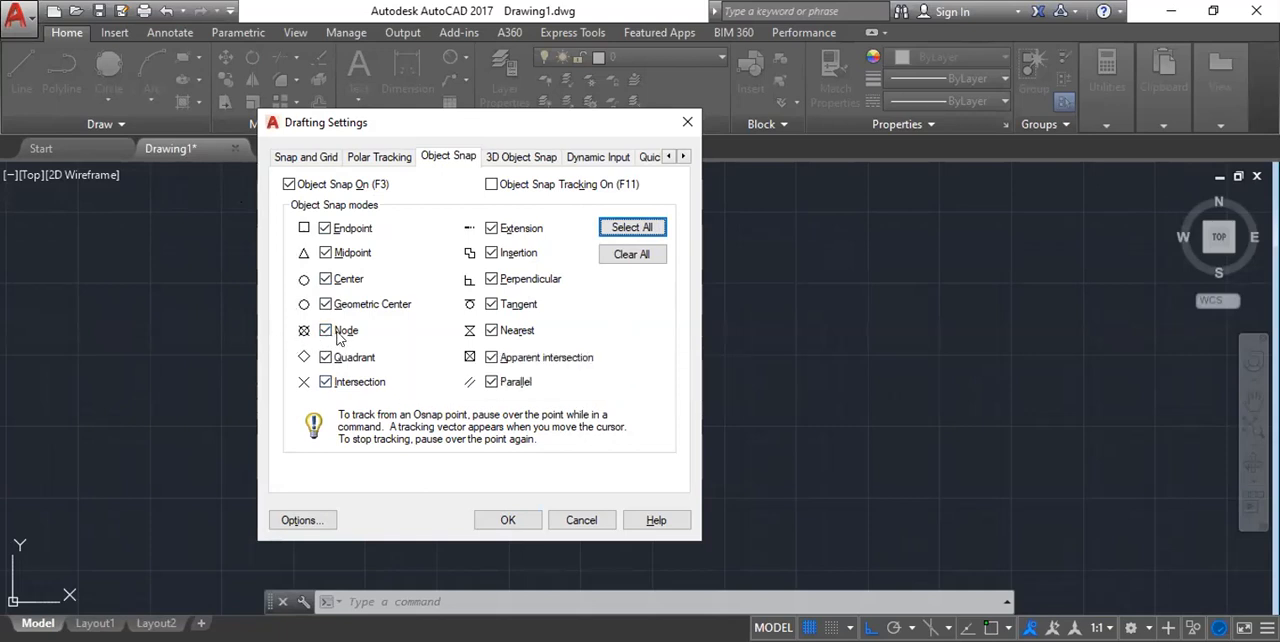
{"action": "left_click", "coordinate": [505, 526]}
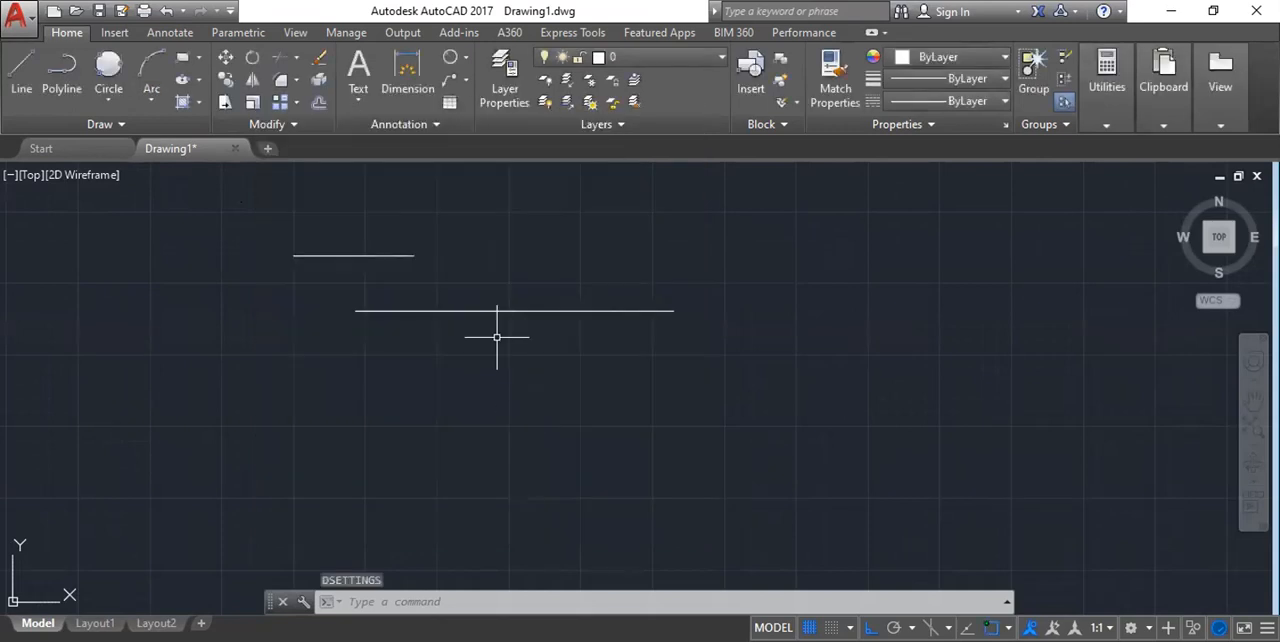
Draw a vertical line straight down from the midpoint of the lower horizontal line.
{"action": "type", "text": "L"}
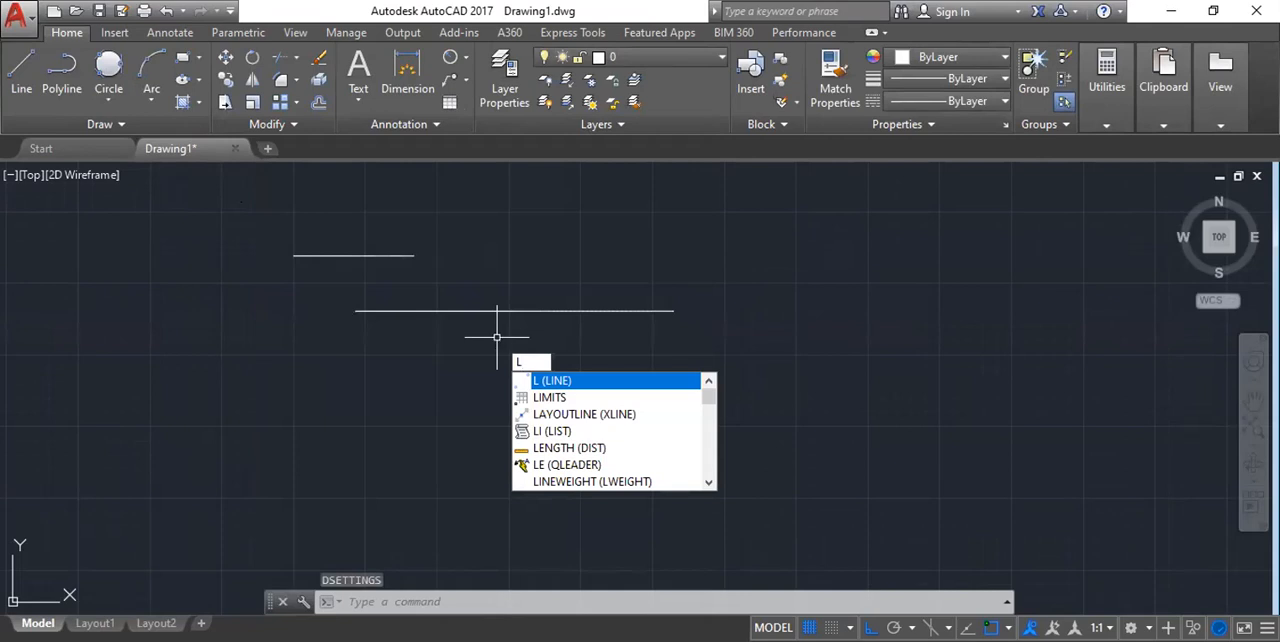
{"action": "key", "text": "Return"}
{"action": "scroll", "coordinate": [506, 300], "scroll_direction": "up", "scroll_amount": 2}
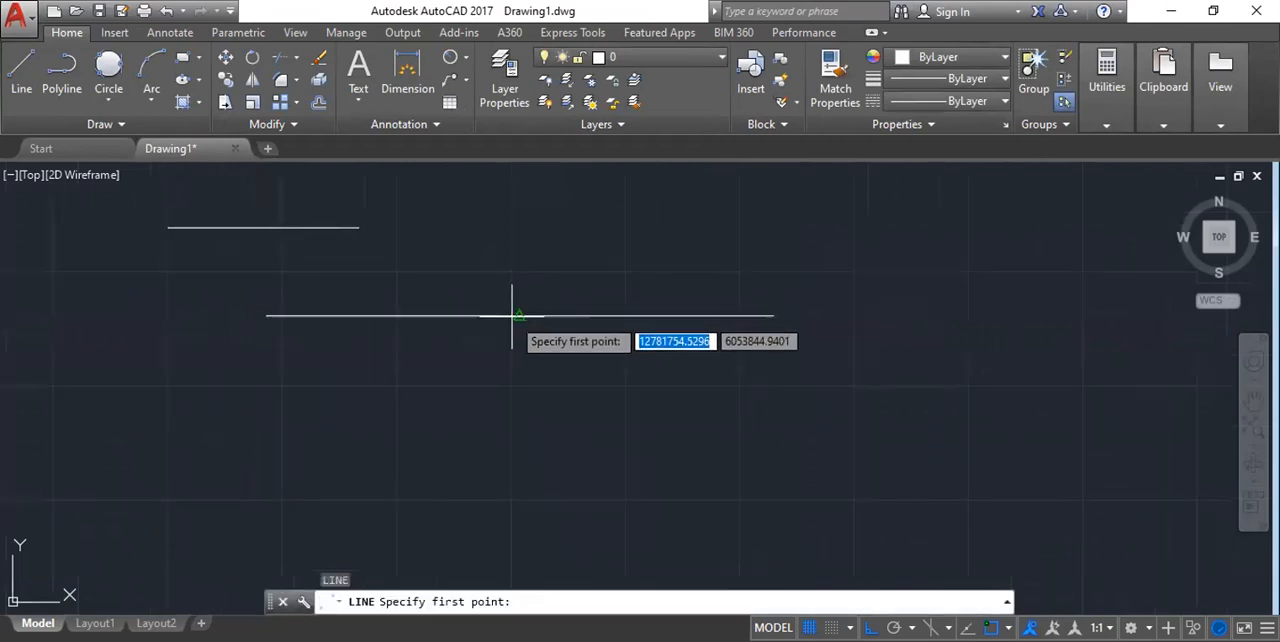
{"action": "scroll", "coordinate": [513, 312], "scroll_direction": "up", "scroll_amount": 2}
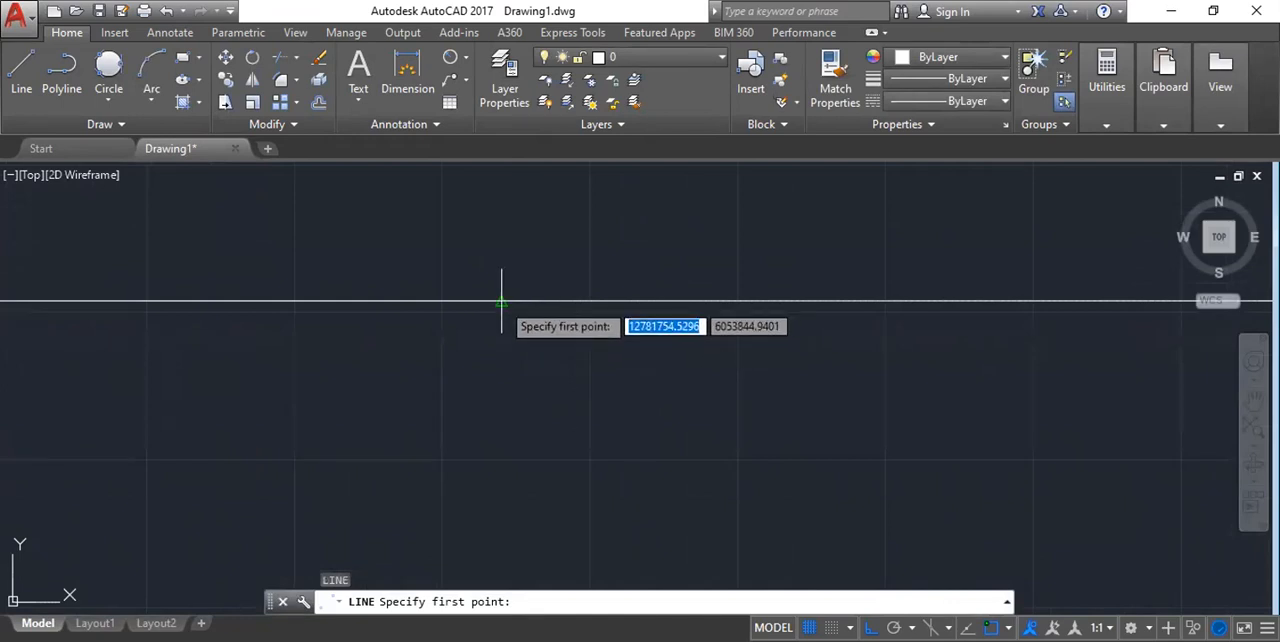
{"action": "left_click", "coordinate": [501, 300]}
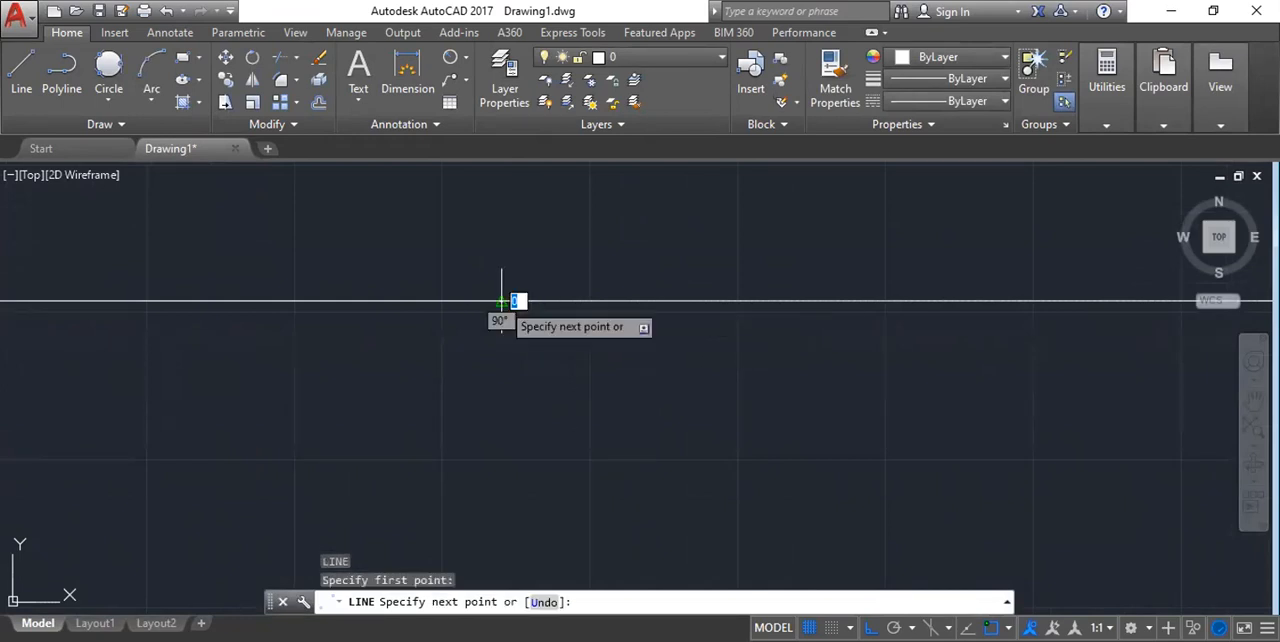
{"action": "scroll", "coordinate": [510, 320], "scroll_direction": "down", "scroll_amount": 3}
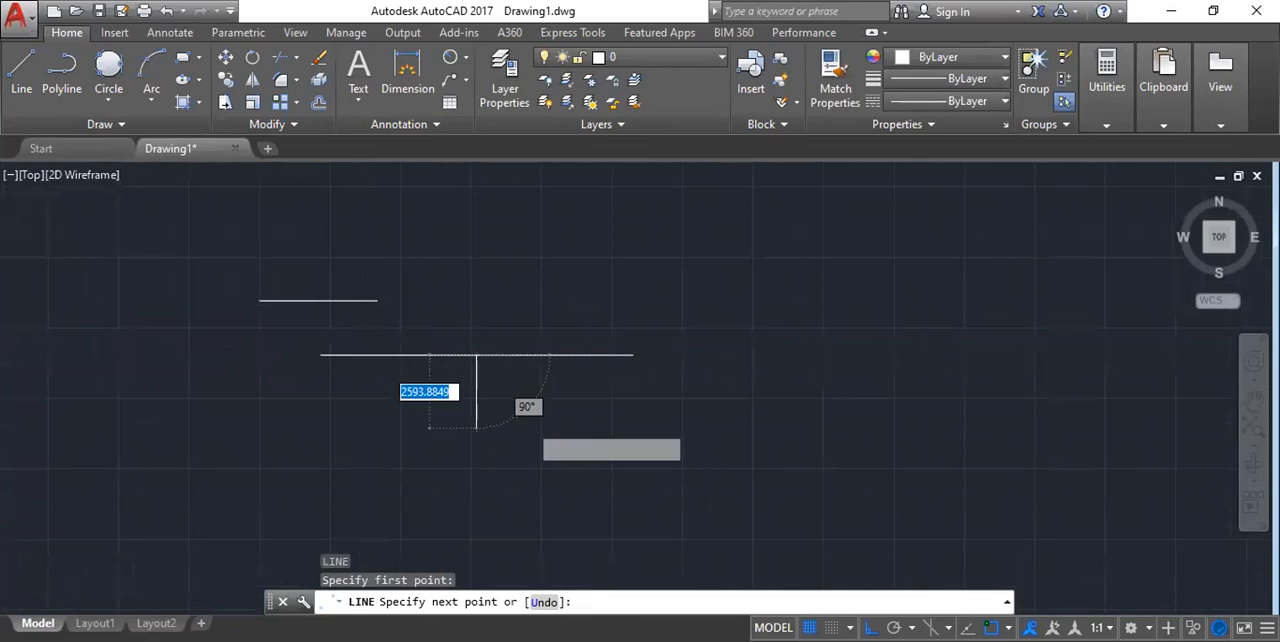
{"action": "scroll", "coordinate": [525, 432], "scroll_direction": "up", "scroll_amount": 2}
{"action": "left_click", "coordinate": [465, 498]}
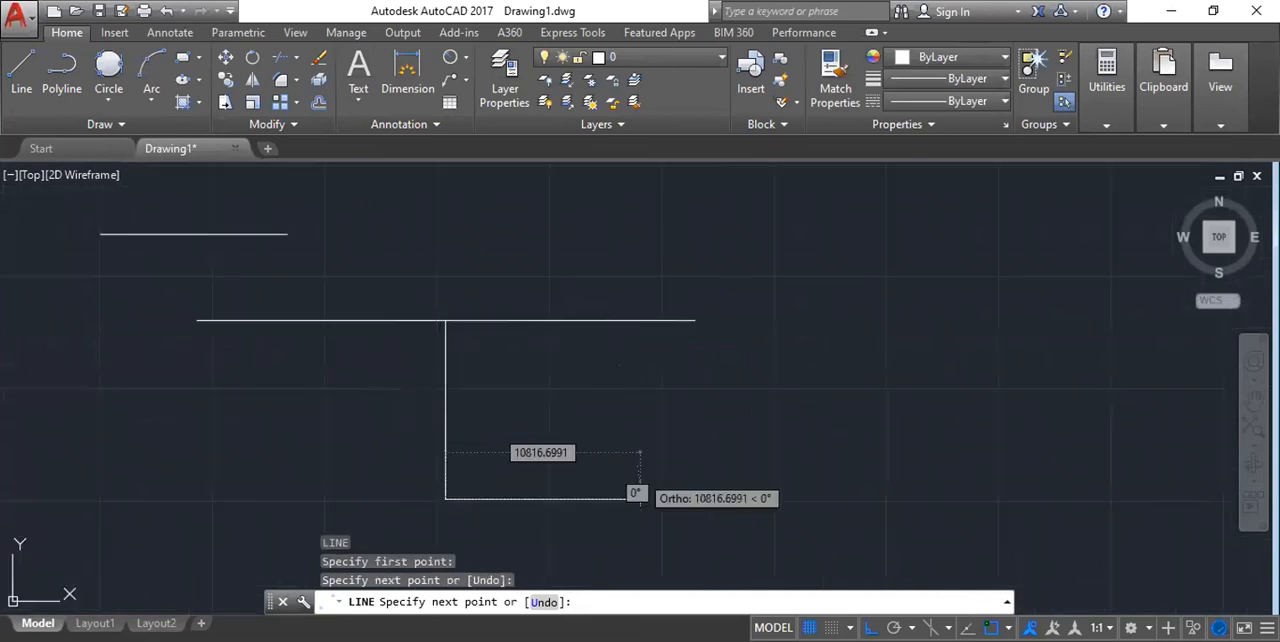
{"action": "key", "text": "Escape"}
{"action": "key", "text": "Escape"}
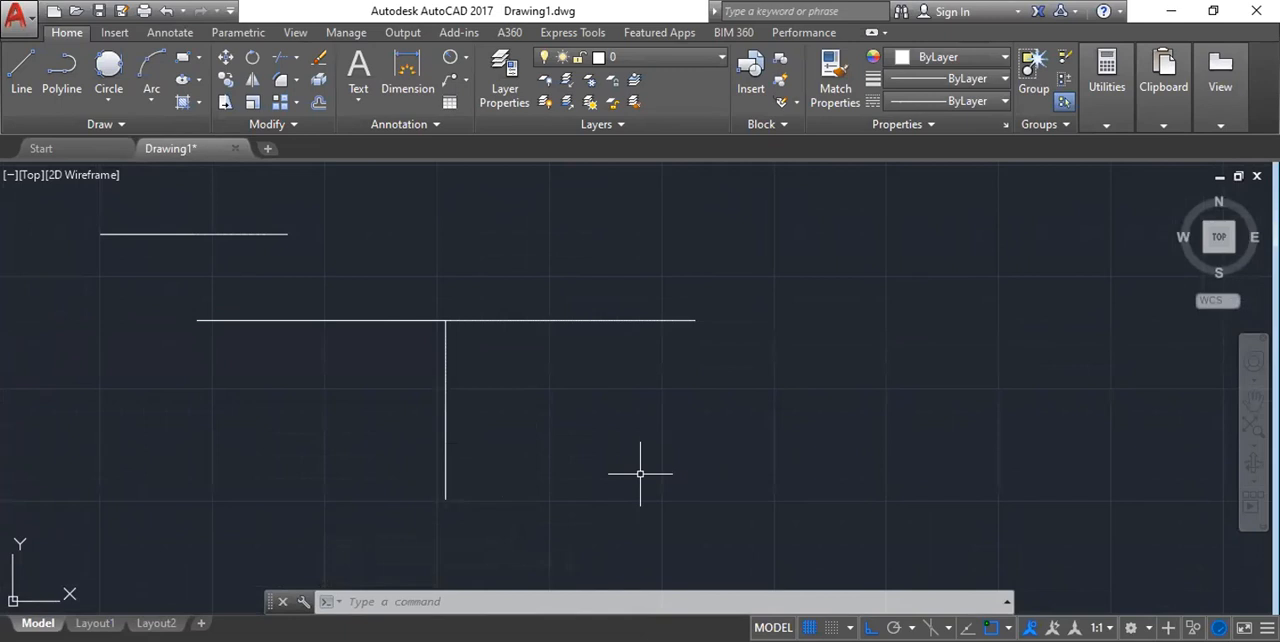
In the empty space beside the T shape, draw a horizontal line about 17,700 units long and a vertical line down from its right end.
{"action": "type", "text": "RE"}
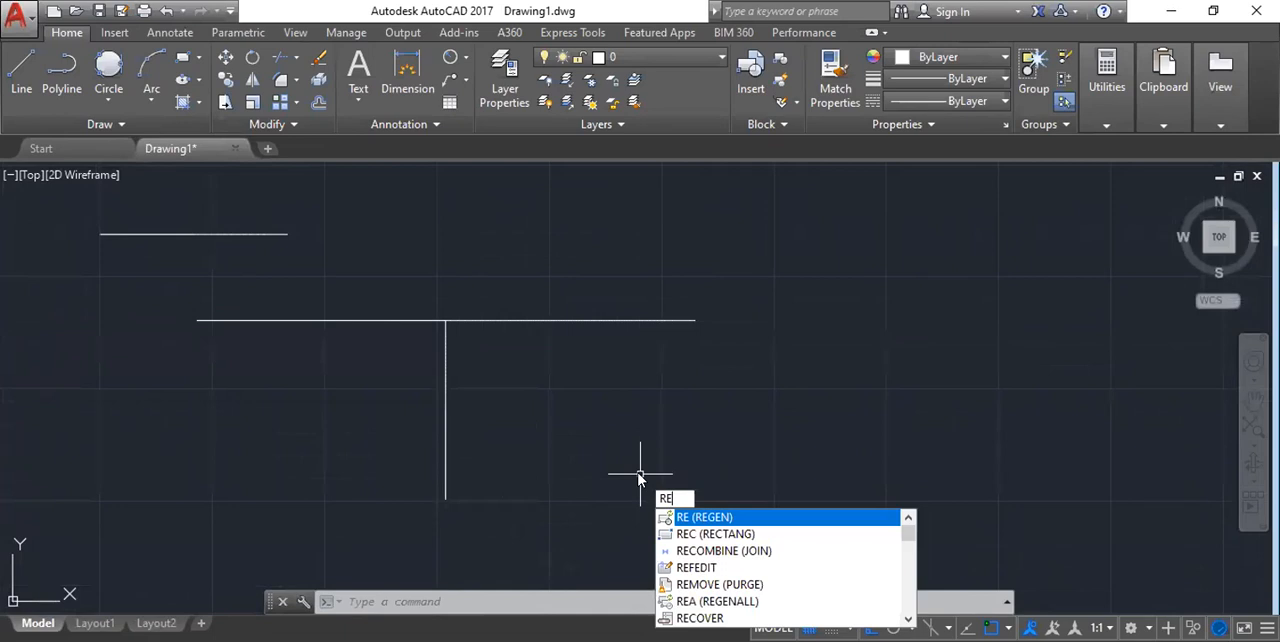
{"action": "key", "text": "Escape"}
{"action": "type", "text": "l"}
{"action": "key", "text": "Return"}
{"action": "scroll", "coordinate": [40, 276], "scroll_direction": "down", "scroll_amount": 2}
{"action": "middle_click_drag", "start_coordinate": [518, 271], "coordinate": [408, 298]}
{"action": "middle_click_drag", "start_coordinate": [484, 316], "coordinate": [422, 320]}
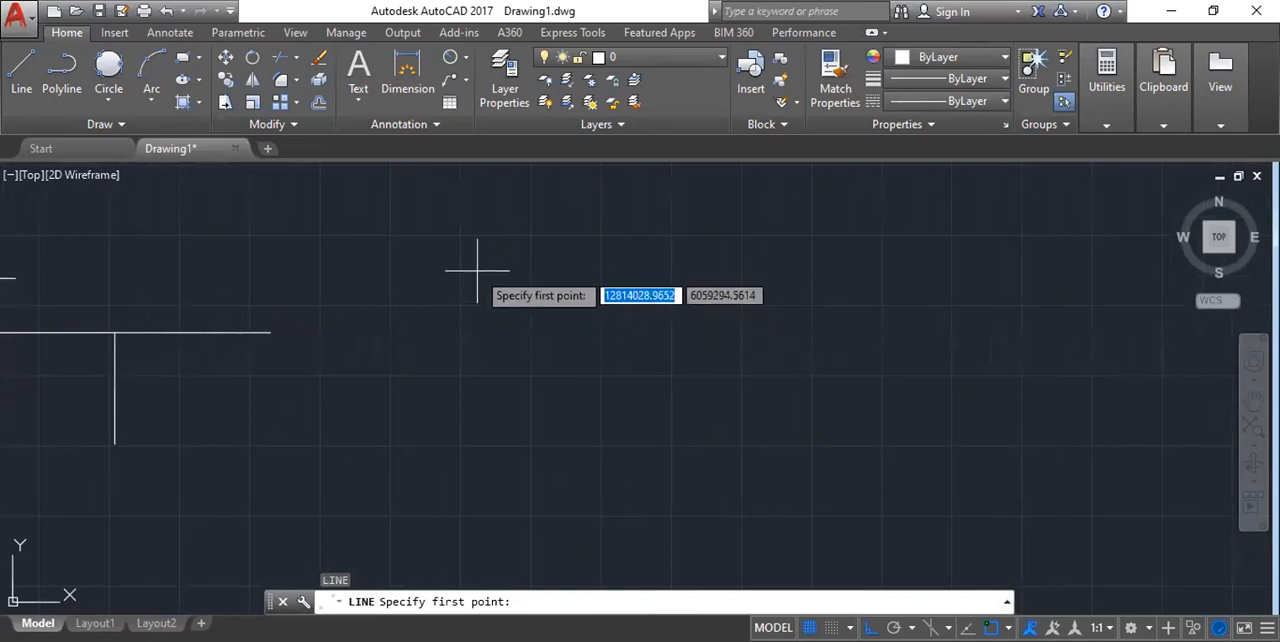
{"action": "left_click", "coordinate": [477, 270]}
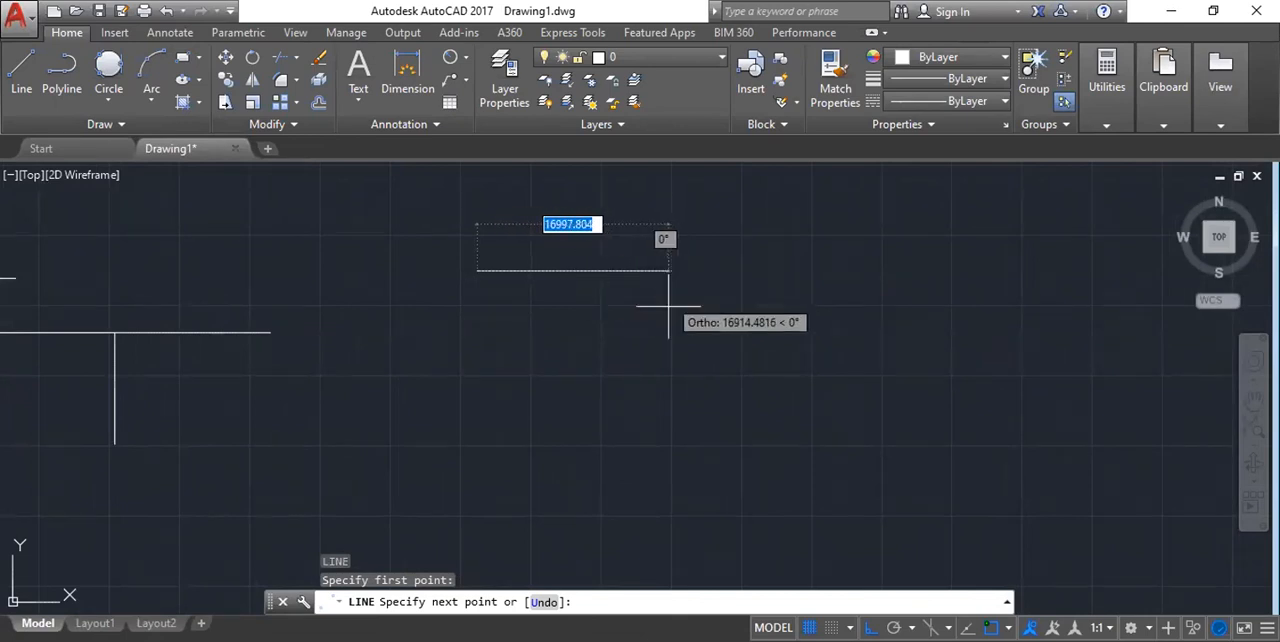
{"action": "left_click", "coordinate": [677, 271]}
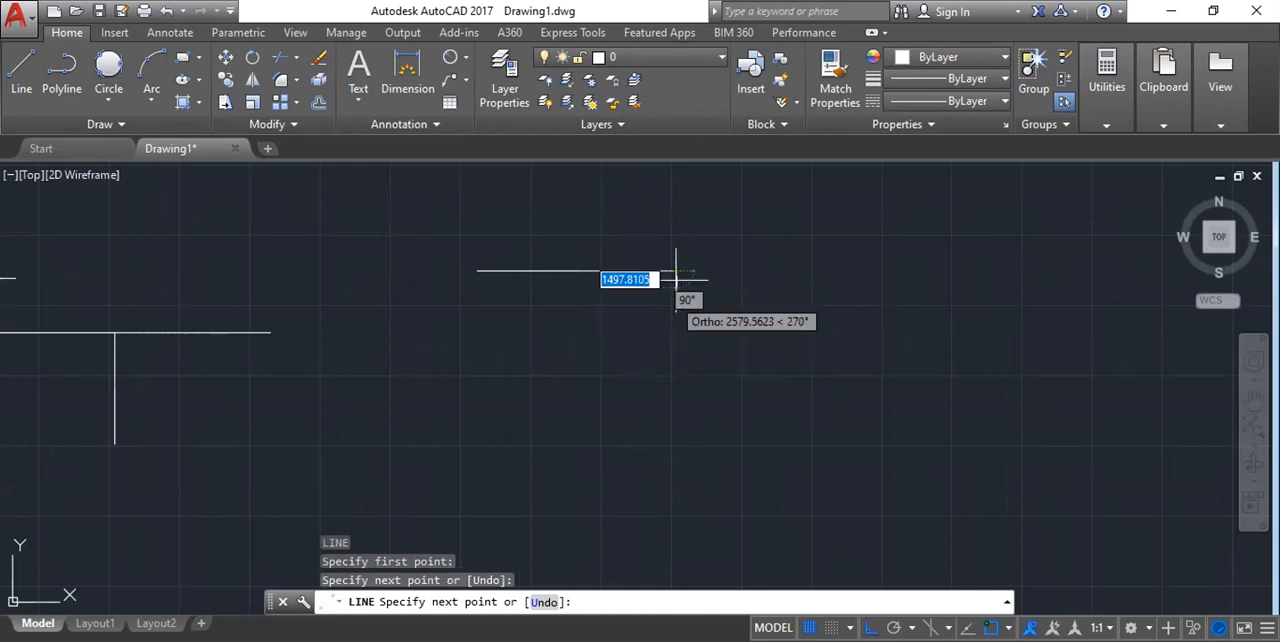
{"action": "scroll", "coordinate": [677, 270], "scroll_direction": "up", "scroll_amount": 5}
{"action": "scroll", "coordinate": [677, 272], "scroll_direction": "down", "scroll_amount": 5}
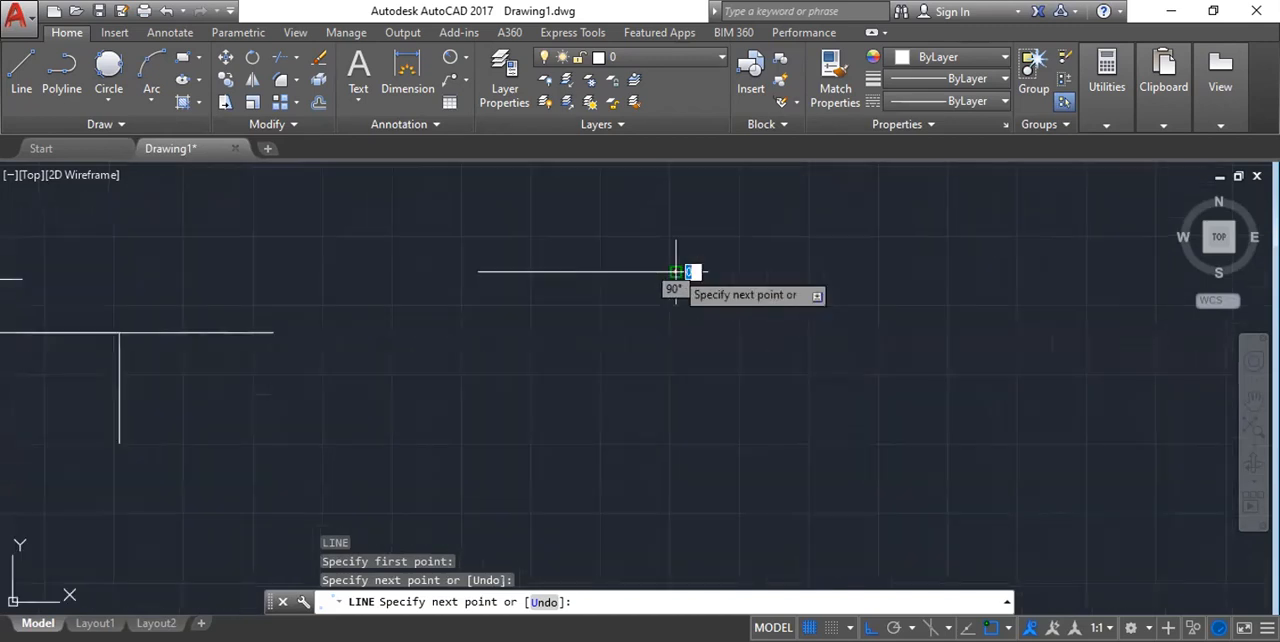
{"action": "left_click", "coordinate": [676, 442]}
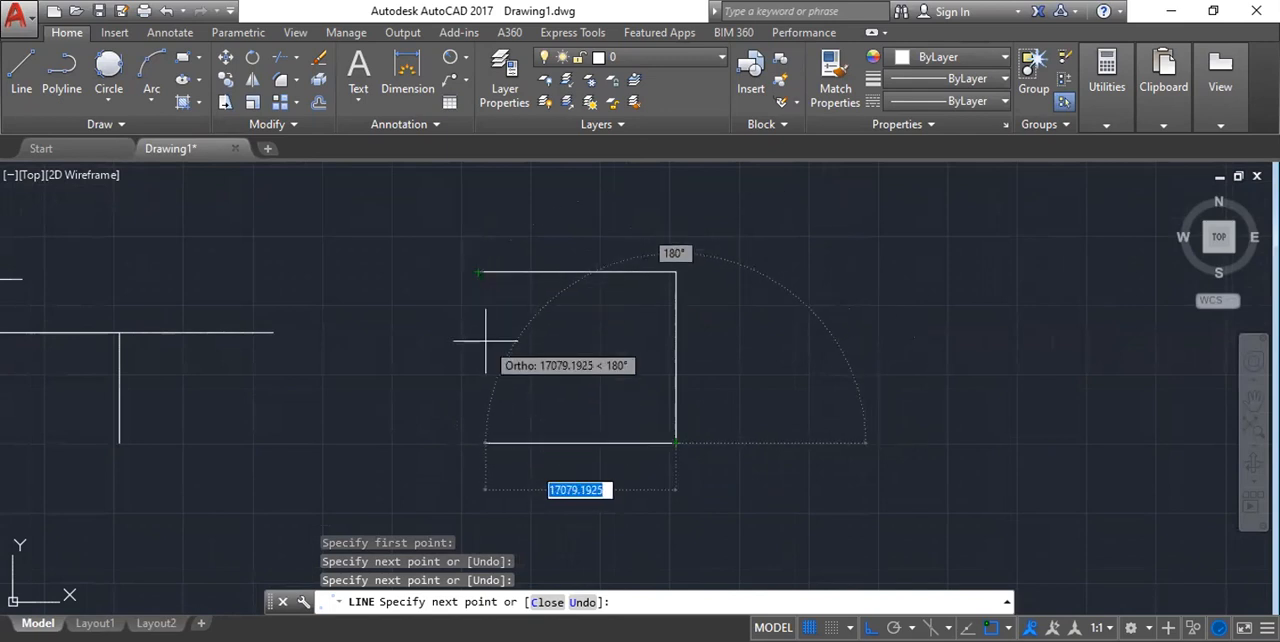
{"action": "key", "text": "Escape"}
{"action": "key", "text": "Escape"}
Turn Object Snap Tracking on in the drafting settings.
{"action": "type", "text": "DS"}
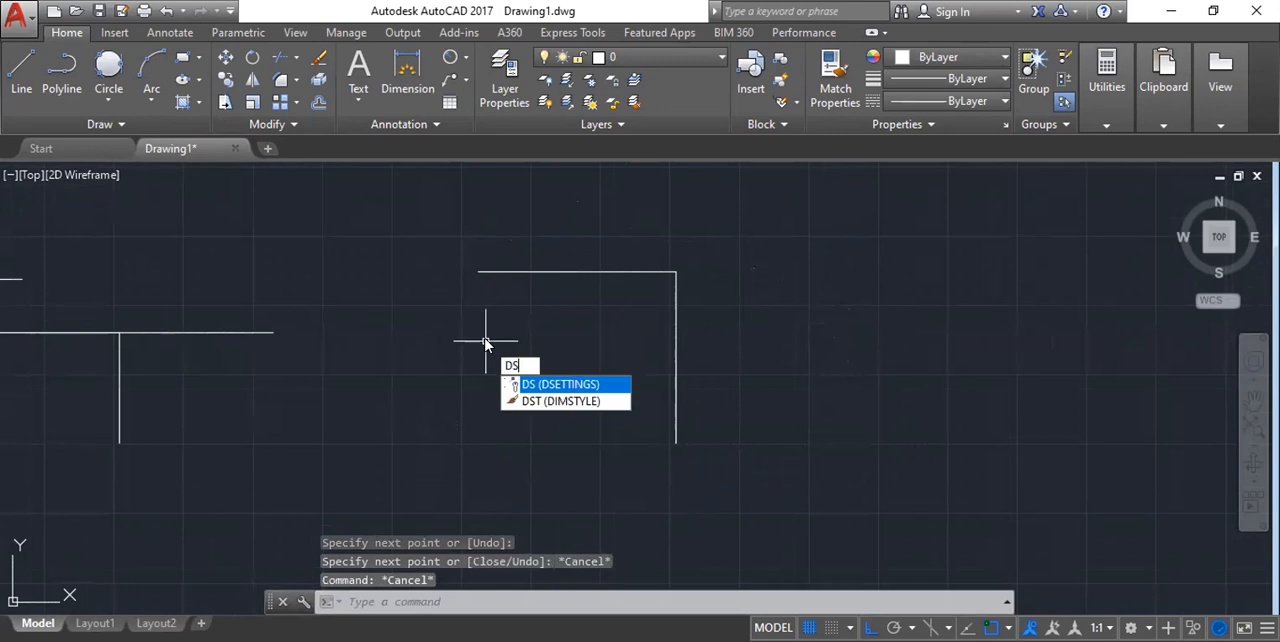
{"action": "key", "text": "Return"}
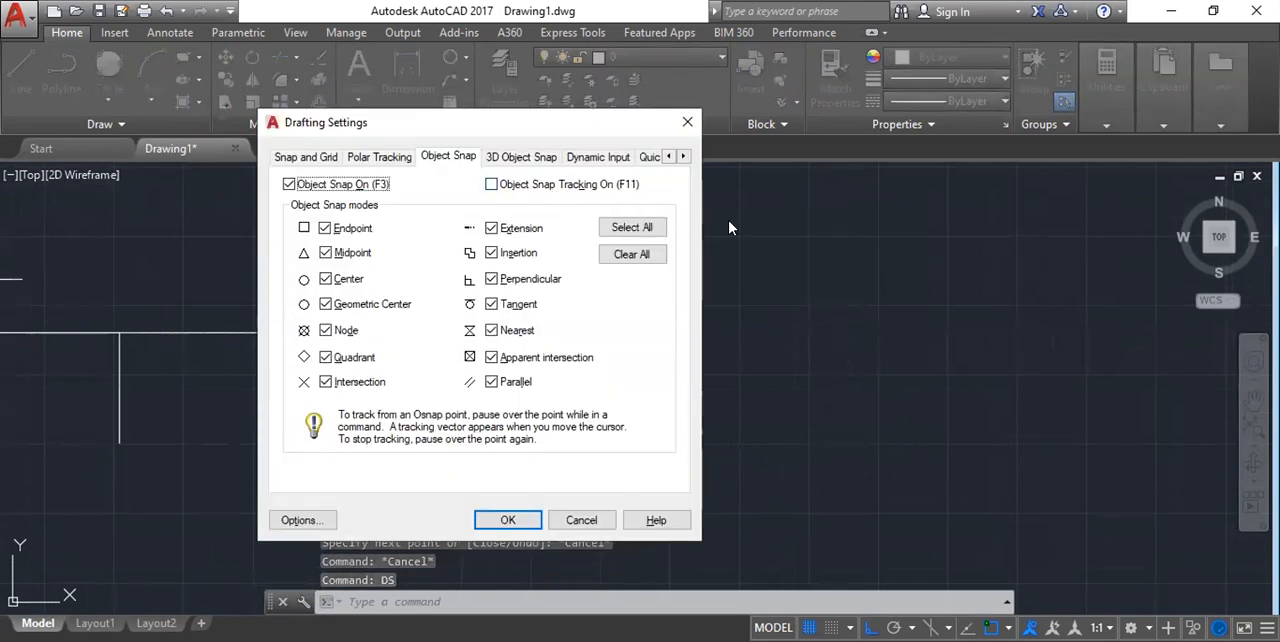
{"action": "left_click", "coordinate": [491, 185]}
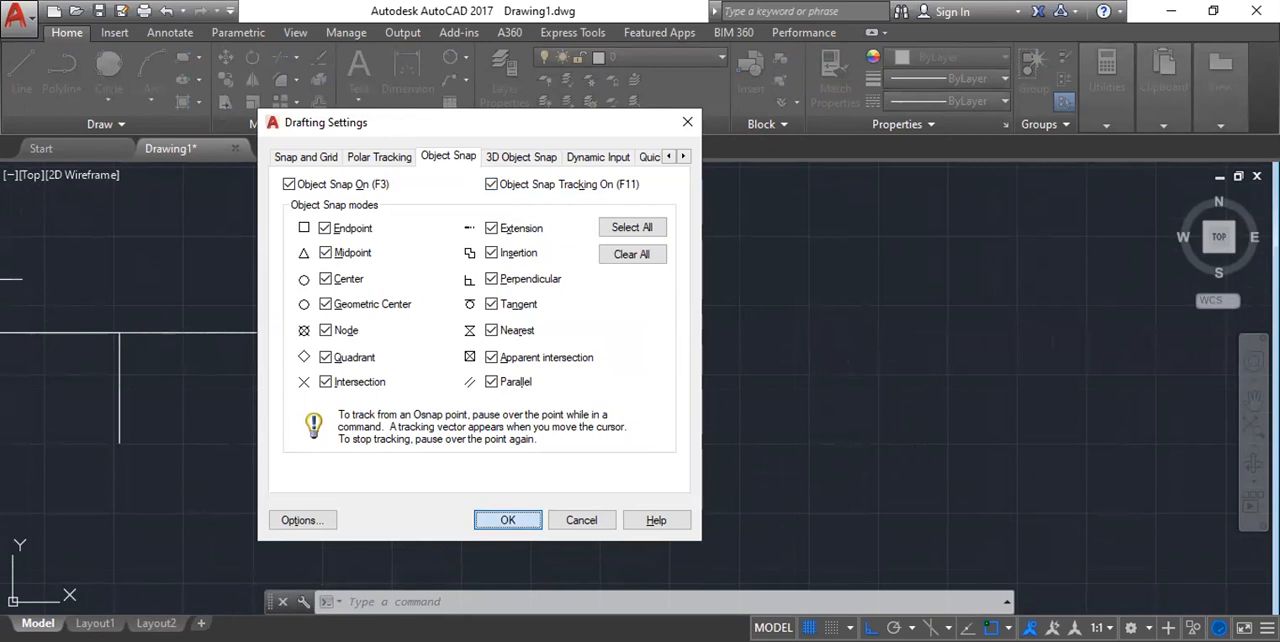
{"action": "left_click", "coordinate": [508, 520]}
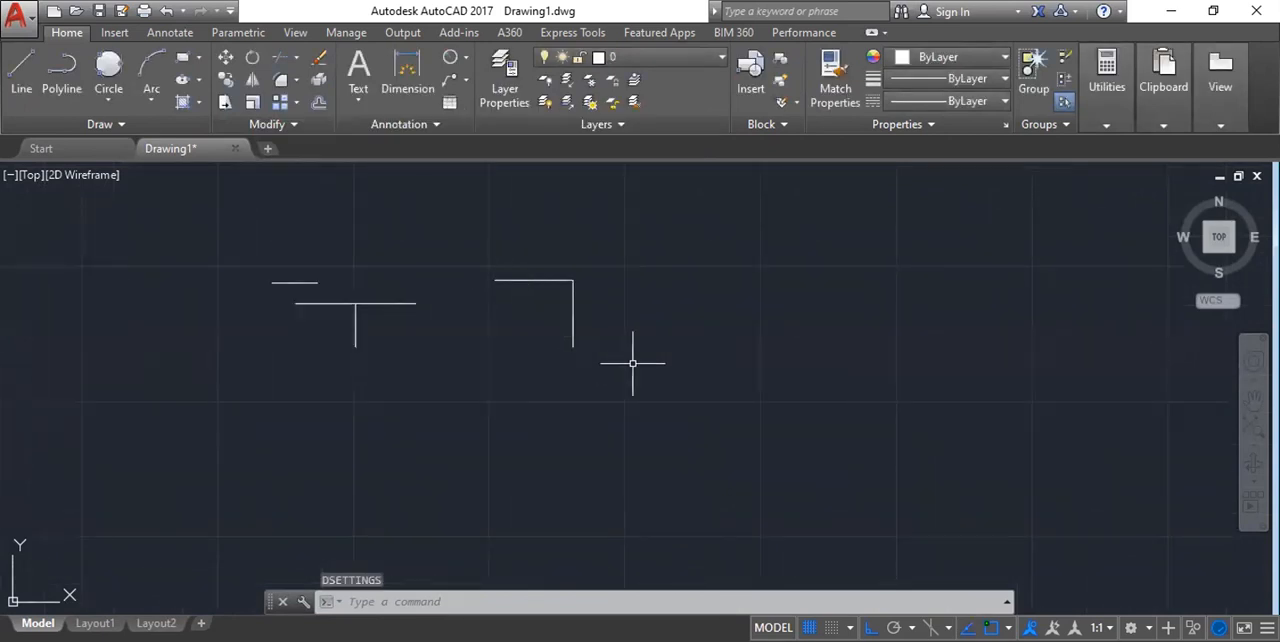
Draw the rectangle's bottom edge, about 17,700 units long, leftward from the vertical line's lower end, tracking to align with the upper line's left end.
{"action": "scroll", "coordinate": [591, 312], "scroll_direction": "up", "scroll_amount": 6}
{"action": "type", "text": "l"}
{"action": "key", "text": "Return"}
{"action": "left_click", "coordinate": [519, 453]}
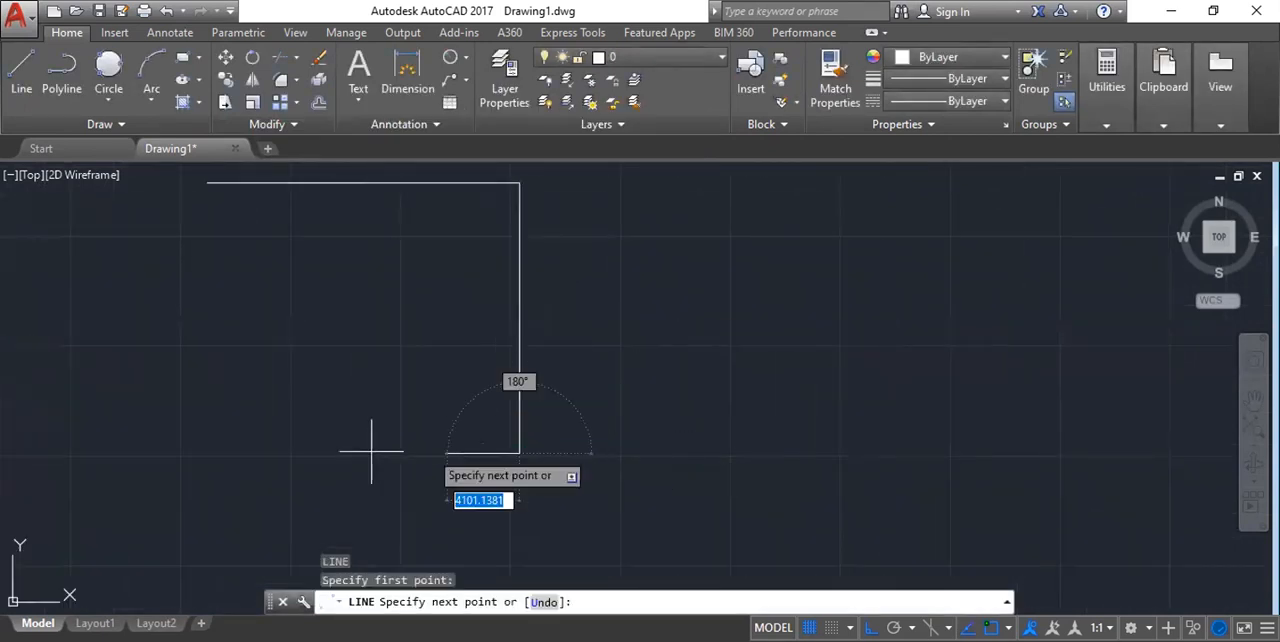
{"action": "scroll", "coordinate": [137, 443], "scroll_direction": "down", "scroll_amount": 5}
{"action": "scroll", "coordinate": [177, 392], "scroll_direction": "up", "scroll_amount": 2}
{"action": "middle_click_drag", "start_coordinate": [182, 397], "coordinate": [500, 236]}
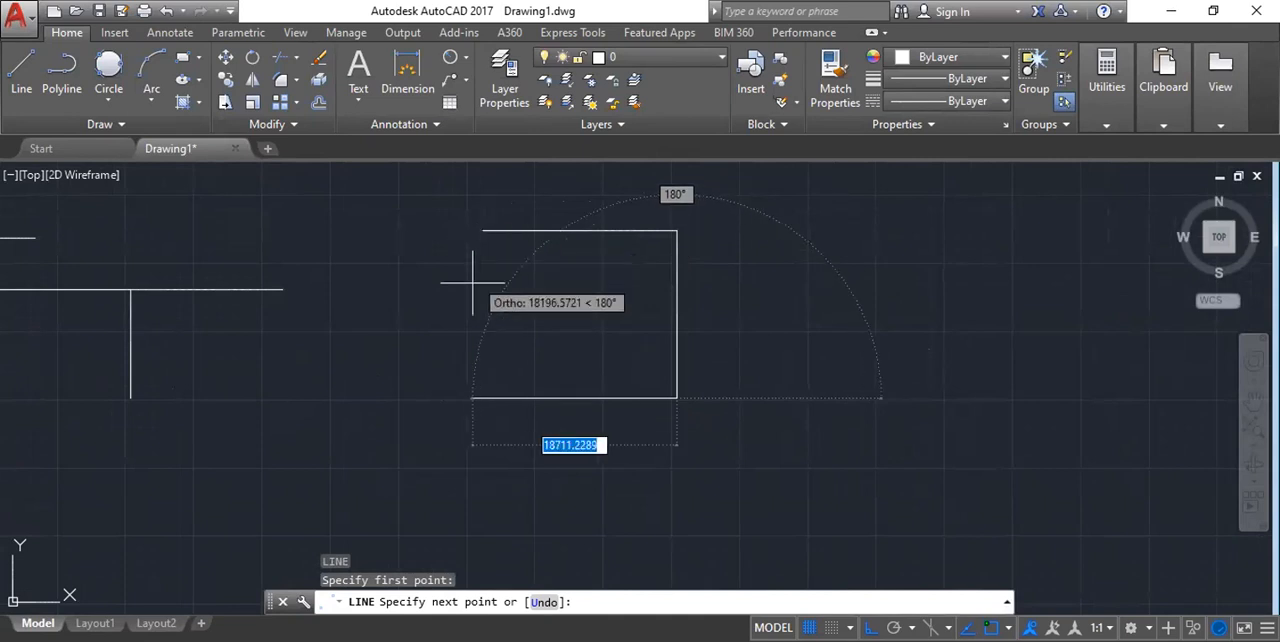
{"action": "left_click", "coordinate": [485, 231]}
{"action": "key", "text": "ctrl+z"}
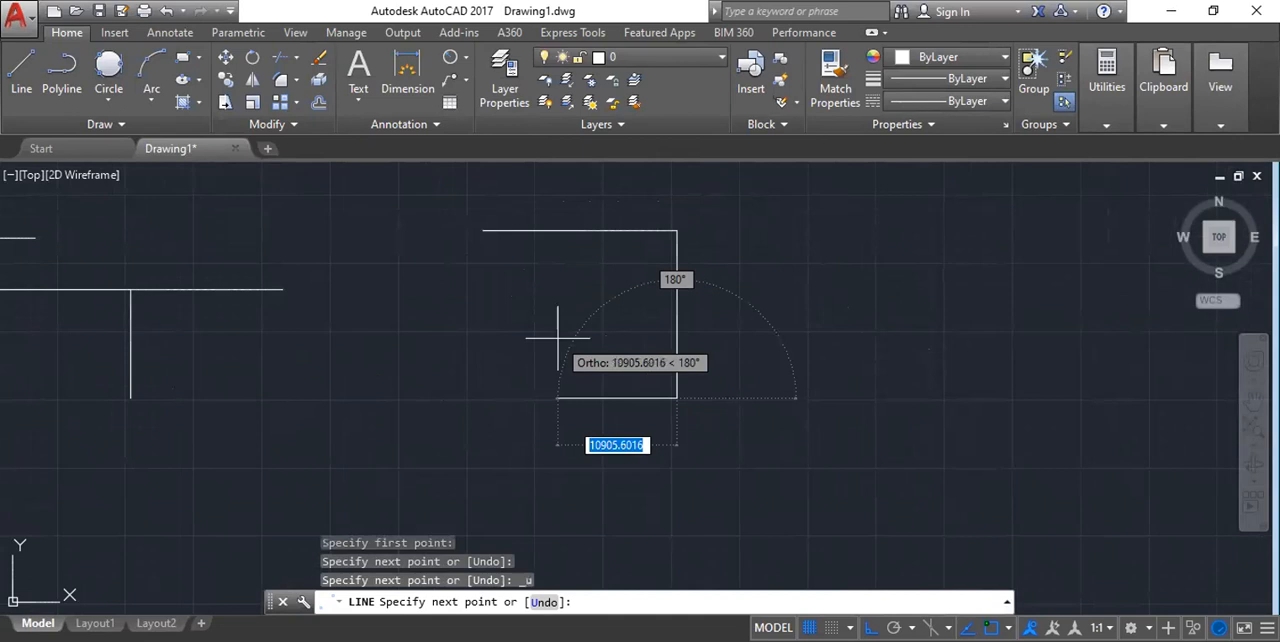
{"action": "left_click", "coordinate": [485, 398]}
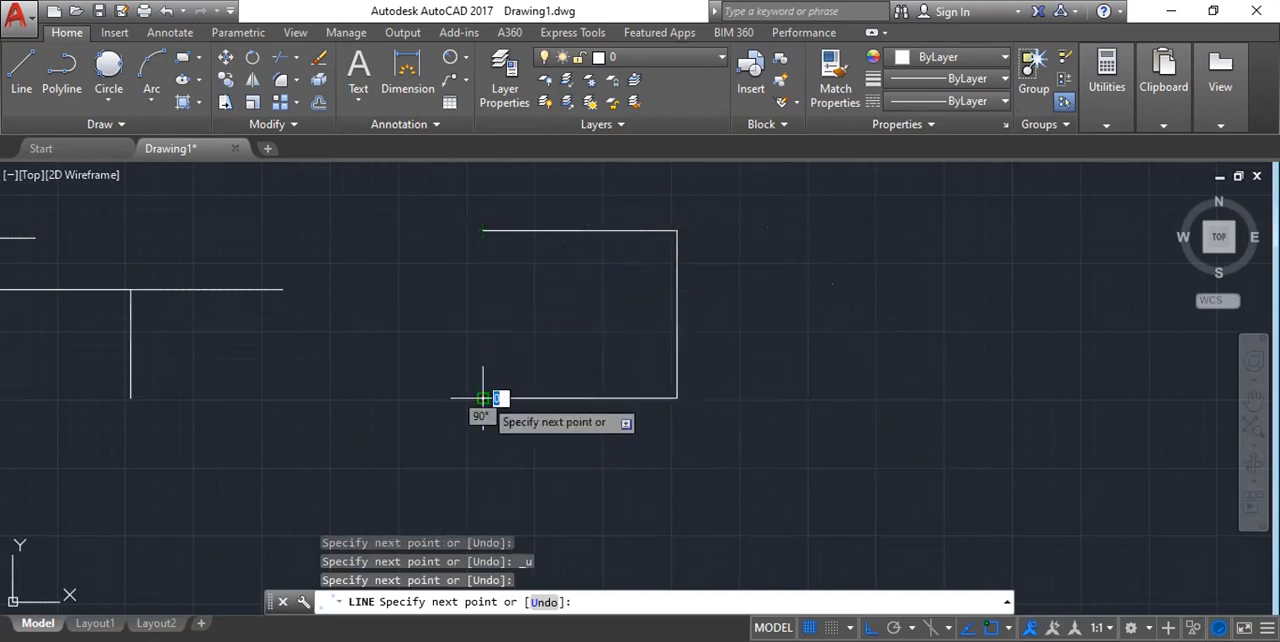
Close the rectangle with a left edge running up to the left endpoint of the upper line.
{"action": "left_click", "coordinate": [483, 231]}
{"action": "left_click", "coordinate": [486, 231]}
{"action": "scroll", "coordinate": [558, 236], "scroll_direction": "down", "scroll_amount": 2}
{"action": "key", "text": "Escape"}
{"action": "key", "text": "Escape"}
{"action": "key", "text": "Escape"}
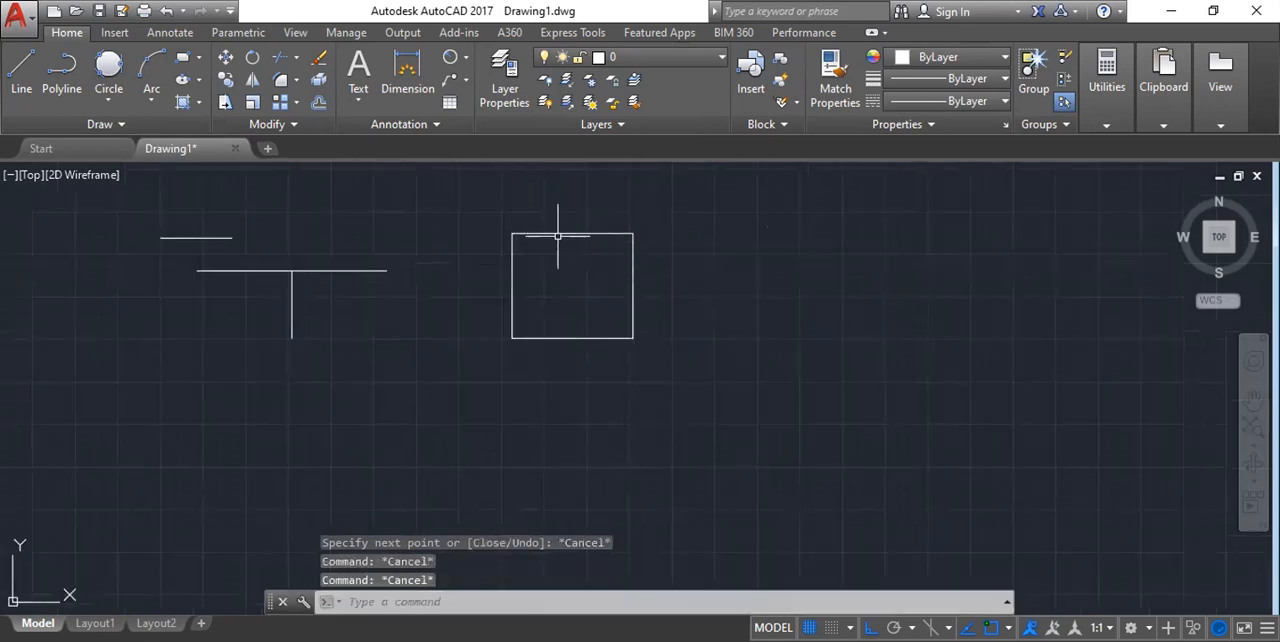
Examine the edges and corners of the closed rectangle at close range.
{"action": "scroll", "coordinate": [515, 236], "scroll_direction": "up", "scroll_amount": 5}
{"action": "scroll", "coordinate": [406, 339], "scroll_direction": "down", "scroll_amount": 5}
{"action": "middle_click_drag", "start_coordinate": [494, 351], "coordinate": [527, 271]}
{"action": "scroll", "coordinate": [506, 302], "scroll_direction": "up", "scroll_amount": 5}
{"action": "scroll", "coordinate": [386, 411], "scroll_direction": "down", "scroll_amount": 3}
{"action": "middle_click_drag", "start_coordinate": [363, 234], "coordinate": [387, 308]}
{"action": "scroll", "coordinate": [356, 268], "scroll_direction": "up", "scroll_amount": 5}
{"action": "middle_click_drag", "start_coordinate": [288, 291], "coordinate": [260, 277]}
{"action": "scroll", "coordinate": [545, 206], "scroll_direction": "down", "scroll_amount": 5}
{"action": "middle_click_drag", "start_coordinate": [521, 345], "coordinate": [496, 160]}
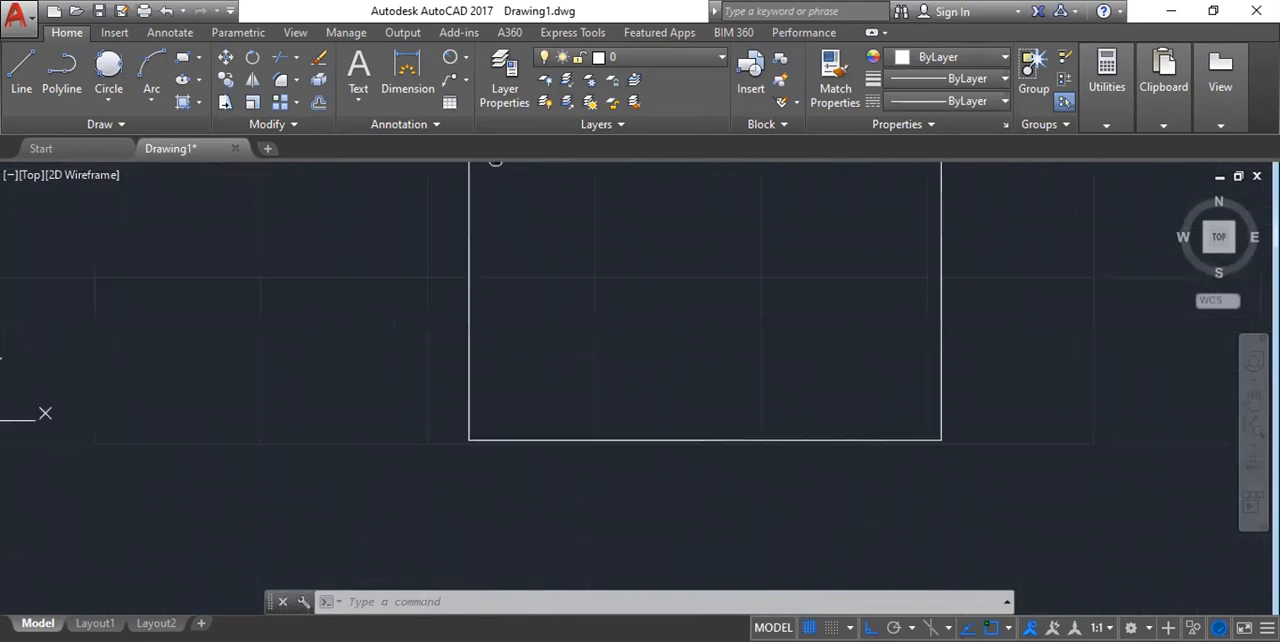
{"action": "scroll", "coordinate": [520, 440], "scroll_direction": "down", "scroll_amount": 3}
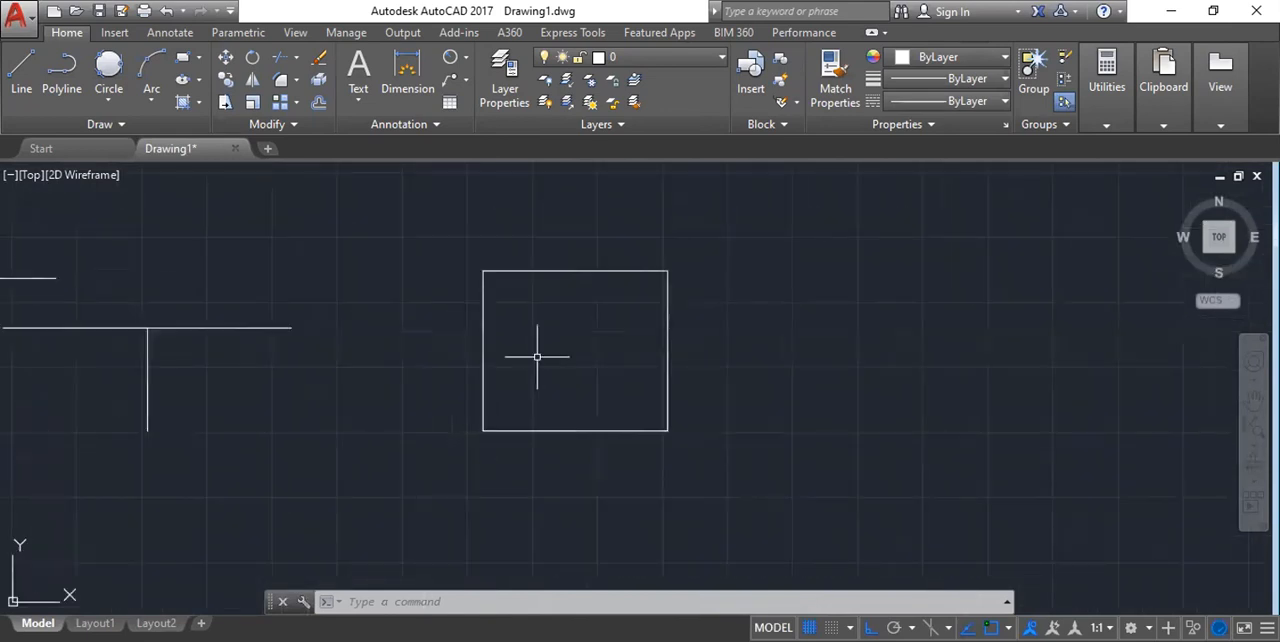
{"action": "middle_click_drag", "start_coordinate": [569, 304], "coordinate": [506, 270]}
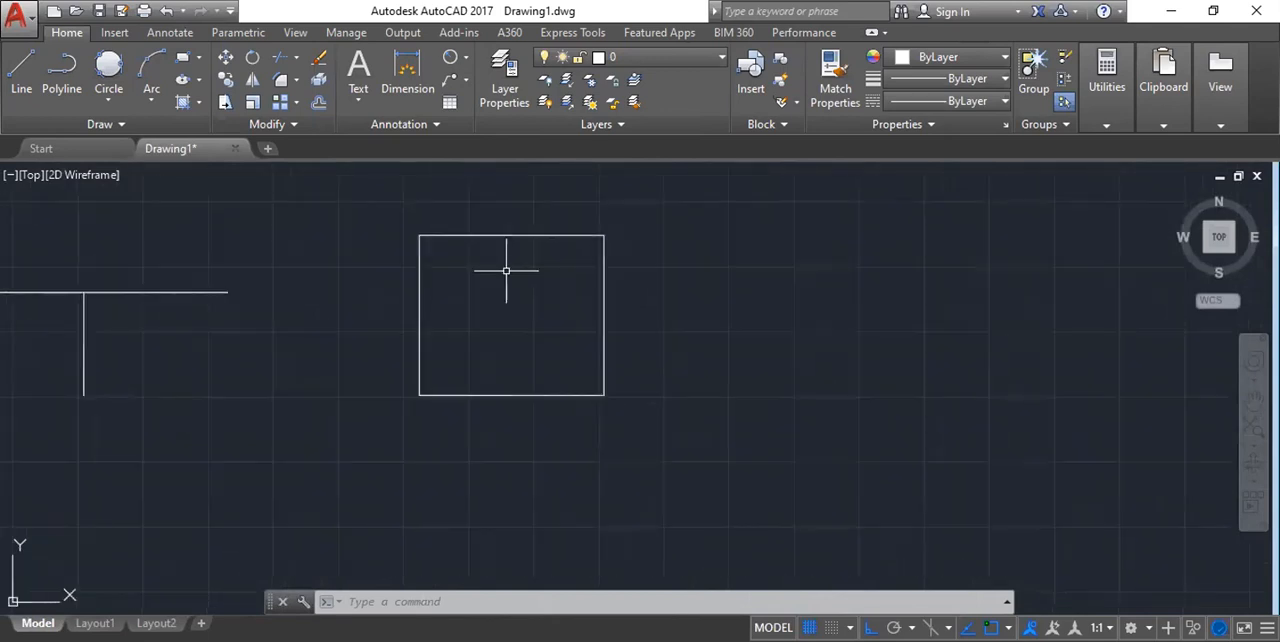
Turn Object Snap Tracking off in the drafting settings.
{"action": "type", "text": "ds"}
{"action": "key", "text": "Return"}
{"action": "left_click", "coordinate": [491, 184]}
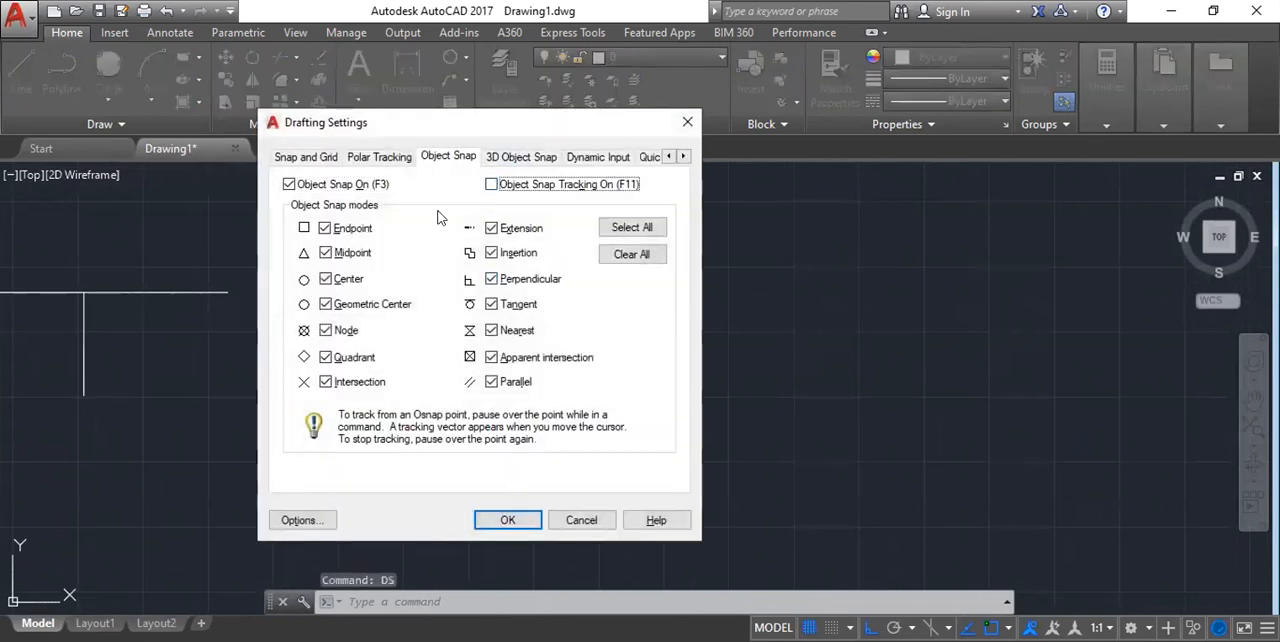
{"action": "left_click", "coordinate": [510, 525]}
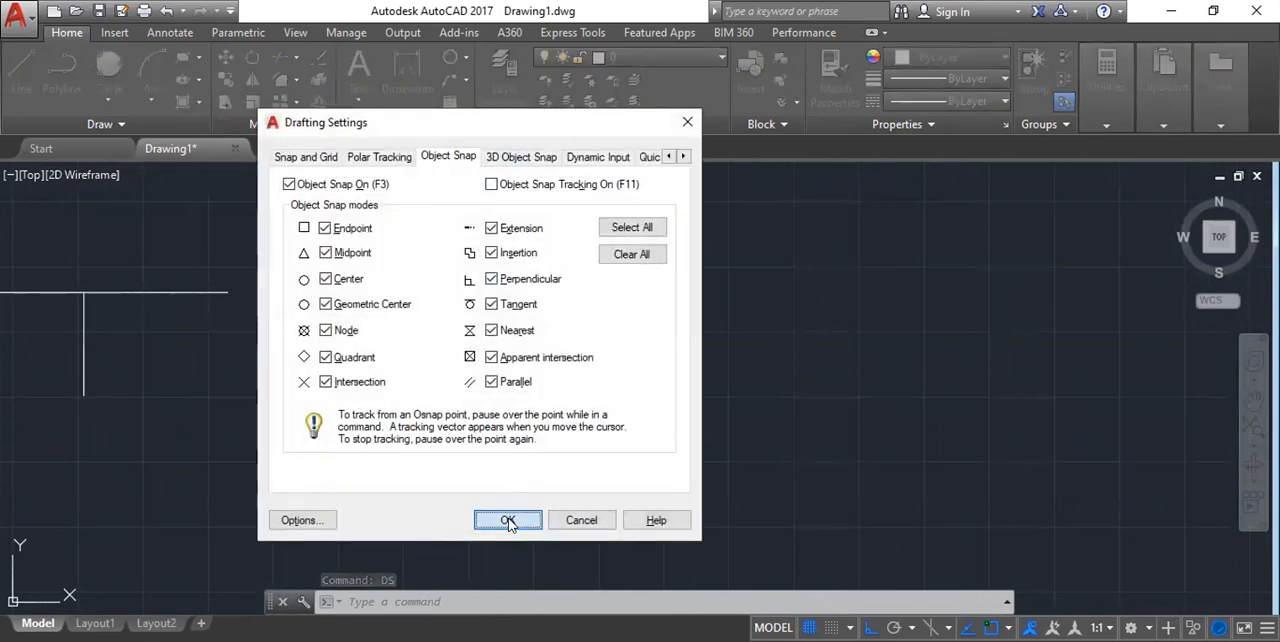
Draw a horizontal line to the right of the rectangle and a vertical line down from its right end.
{"action": "scroll", "coordinate": [580, 323], "scroll_direction": "down", "scroll_amount": 2}
{"action": "middle_click_drag", "start_coordinate": [703, 307], "coordinate": [643, 312]}
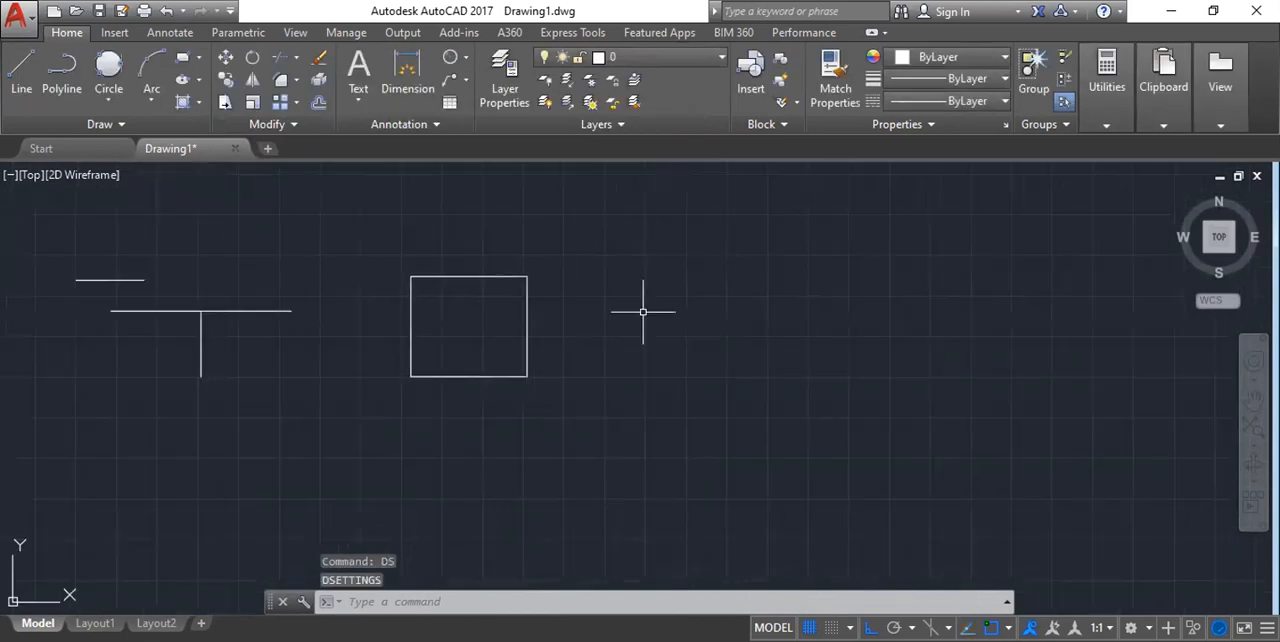
{"action": "type", "text": "l"}
{"action": "key", "text": "Return"}
{"action": "left_click", "coordinate": [655, 284]}
{"action": "left_click", "coordinate": [819, 284]}
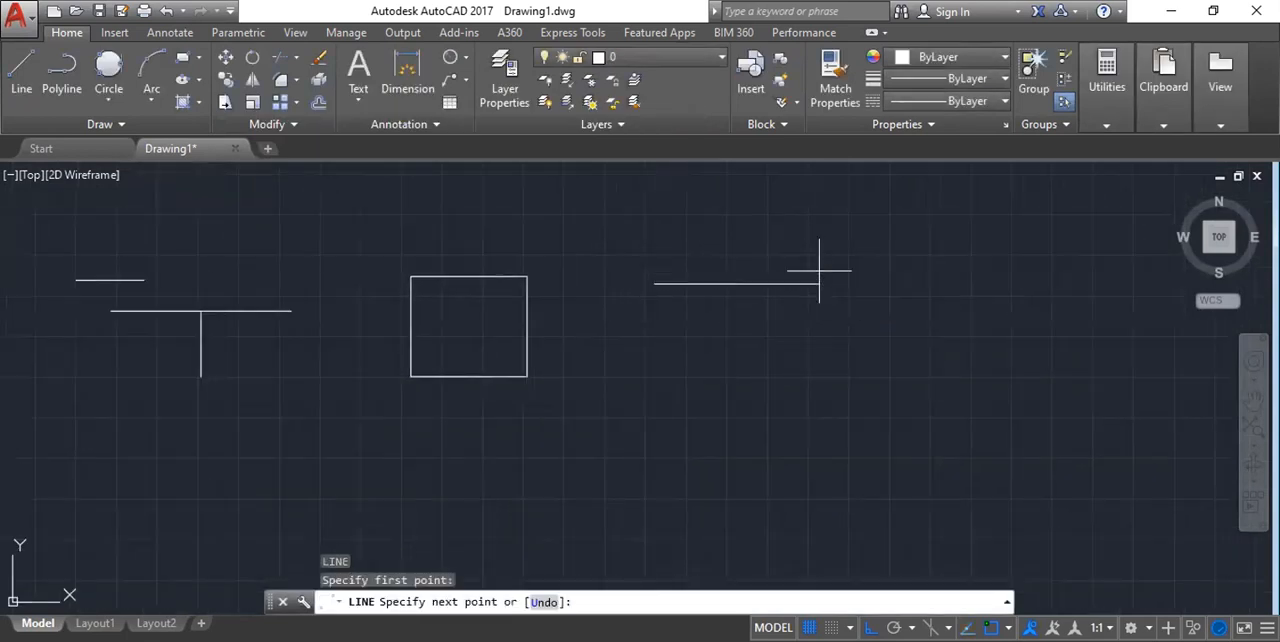
{"action": "left_click", "coordinate": [817, 411]}
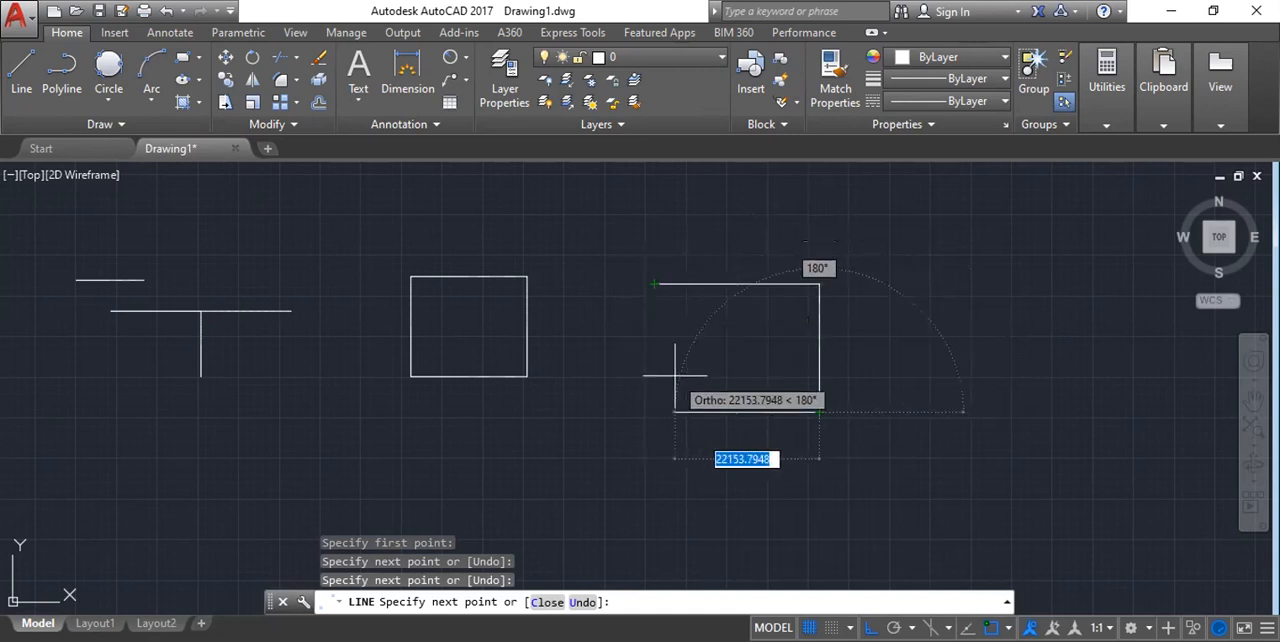
{"action": "key", "text": "Escape"}
{"action": "key", "text": "Escape"}
{"action": "key", "text": "Escape"}
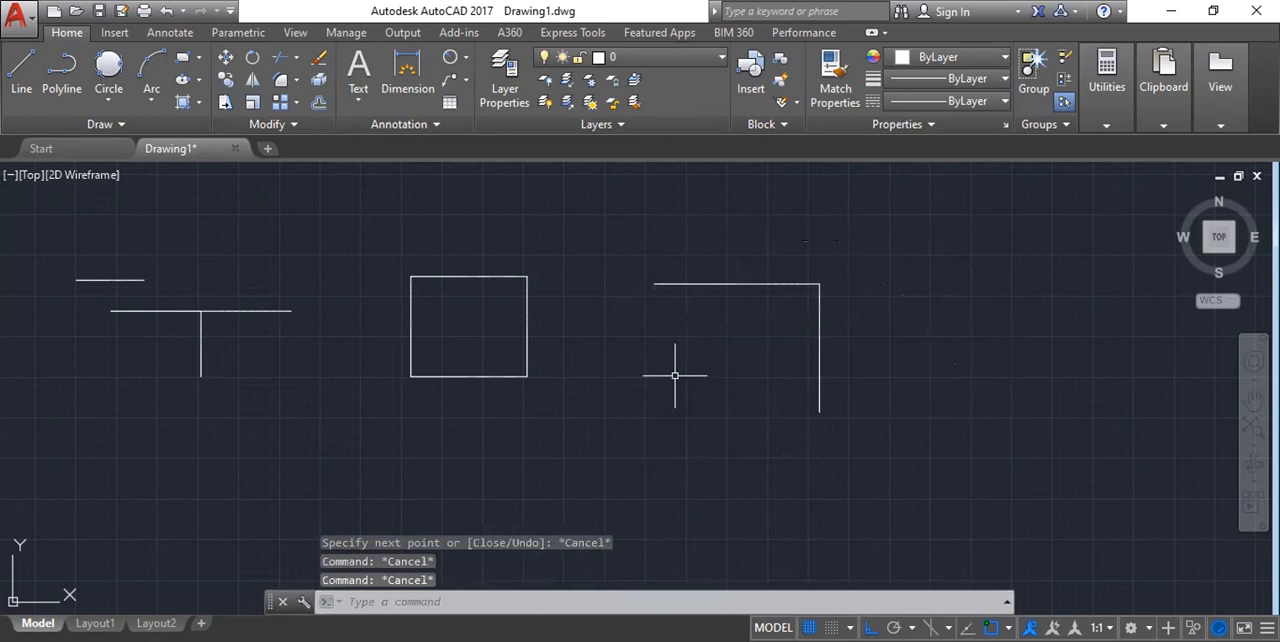
Turn Object Snap Tracking back on in the drafting settings.
{"action": "type", "text": "DS"}
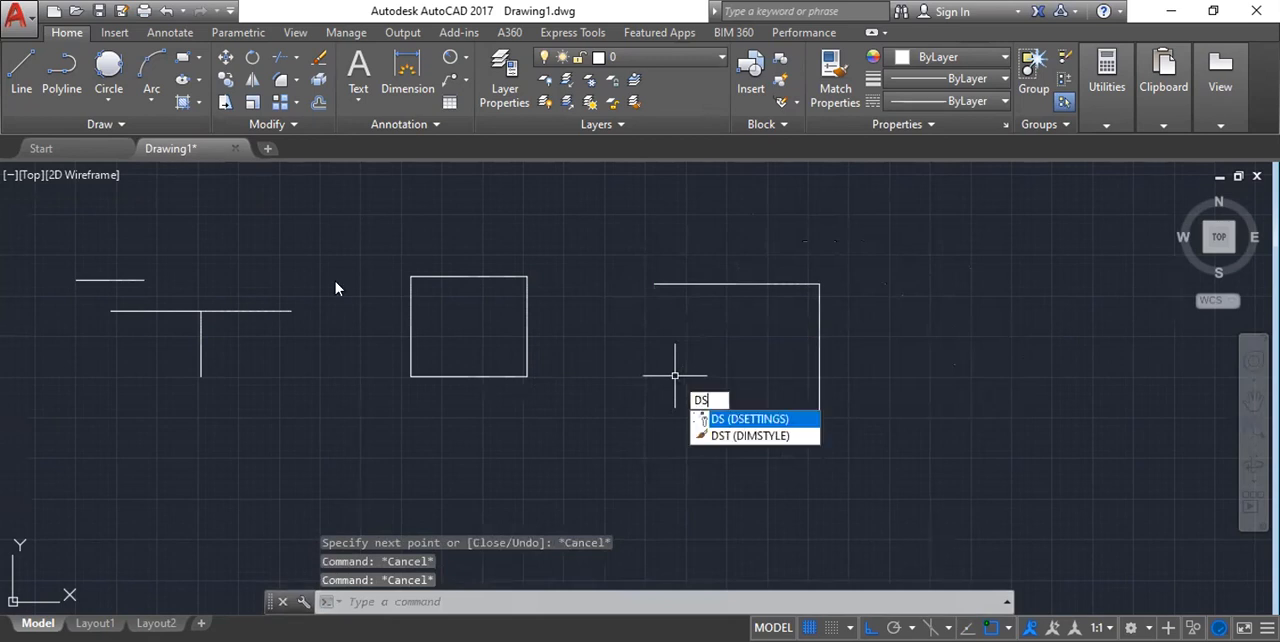
{"action": "key", "text": "Return"}
{"action": "left_click", "coordinate": [491, 184]}
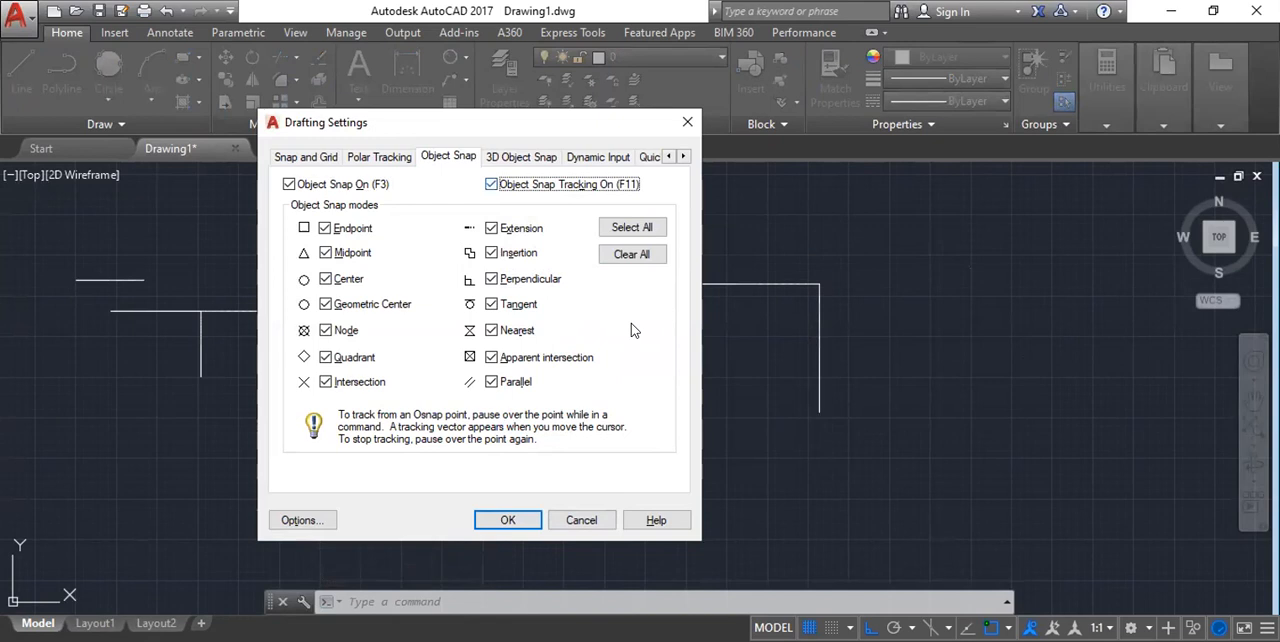
{"action": "left_click", "coordinate": [503, 519]}
Review the object snap modes and the tracking option in the drafting settings.
{"action": "scroll", "coordinate": [430, 215], "scroll_direction": "down", "scroll_amount": 3}
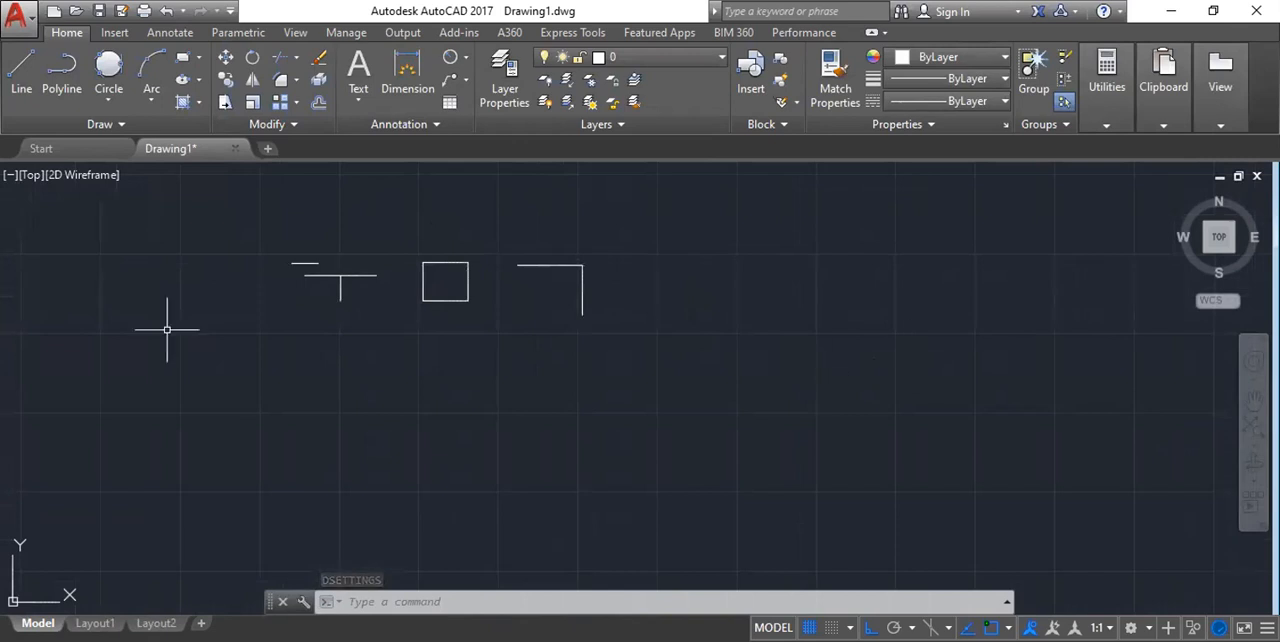
{"action": "scroll", "coordinate": [420, 237], "scroll_direction": "up", "scroll_amount": 2}
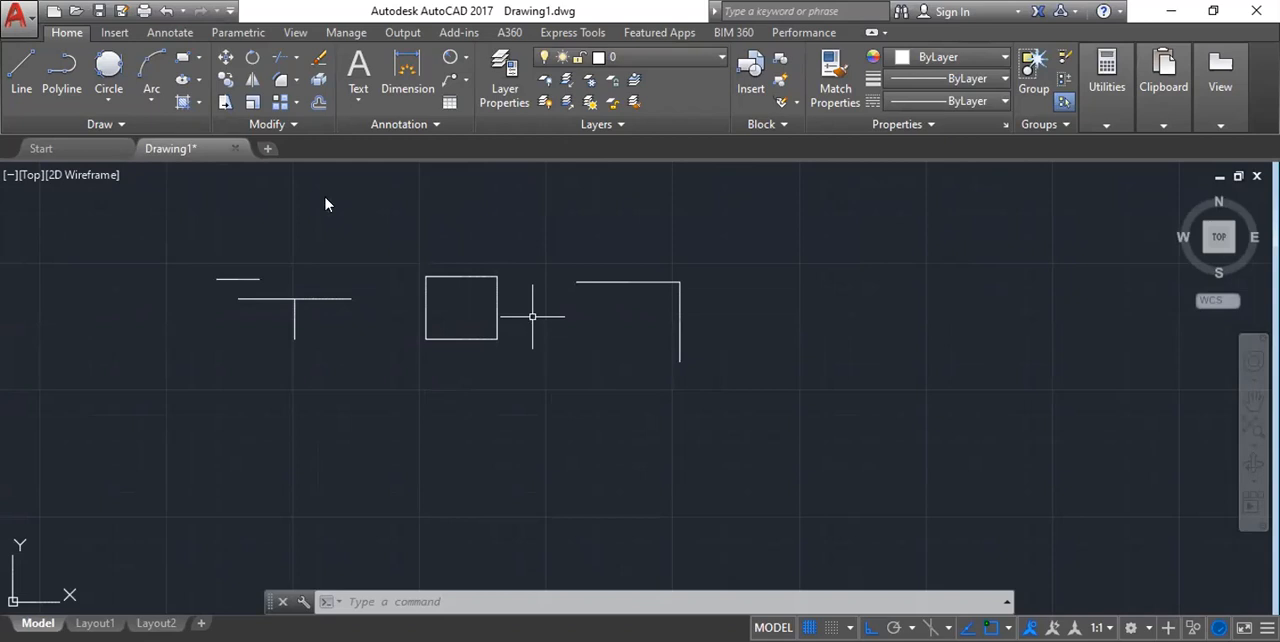
{"action": "type", "text": "ds"}
{"action": "key", "text": "Return"}
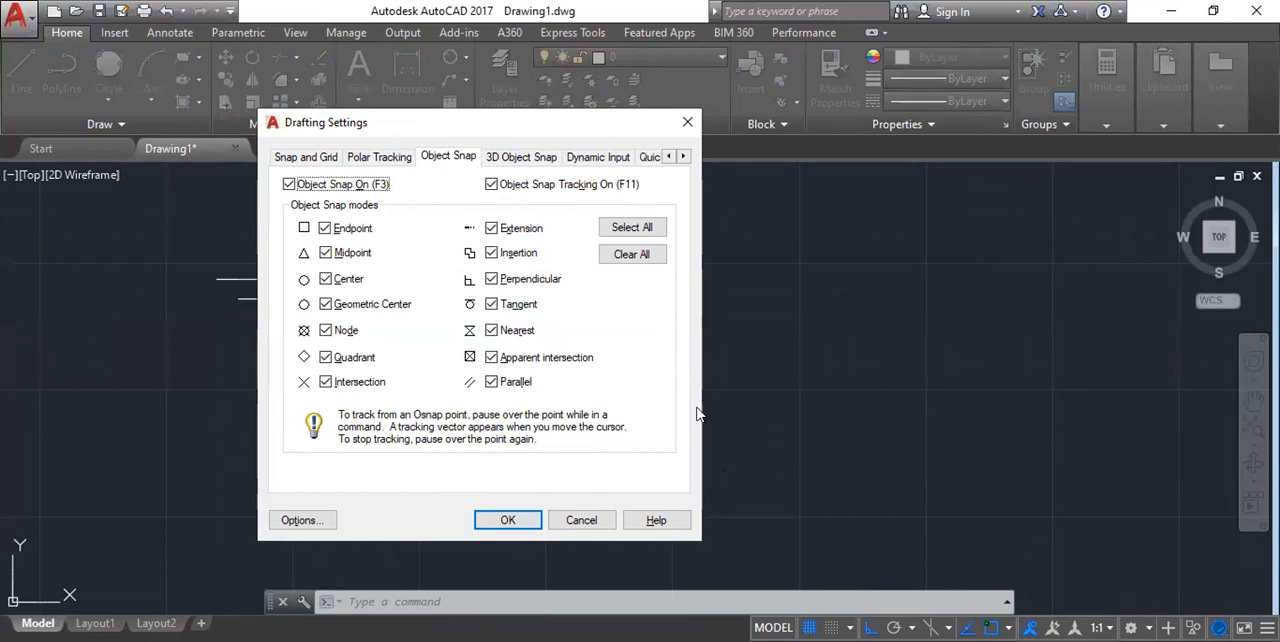
{"action": "left_click", "coordinate": [519, 524]}
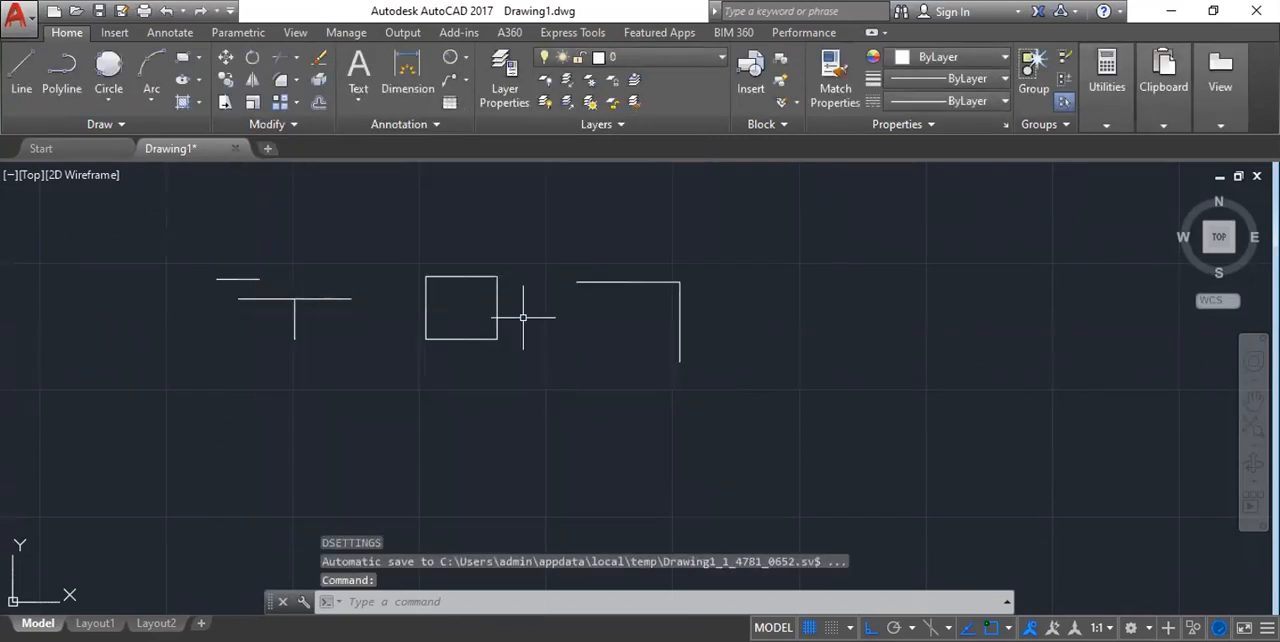
Erase all the practice lines and the rectangle from the drawing with one window selection.
{"action": "scroll", "coordinate": [571, 286], "scroll_direction": "up", "scroll_amount": 2}
{"action": "scroll", "coordinate": [555, 287], "scroll_direction": "down", "scroll_amount": 4}
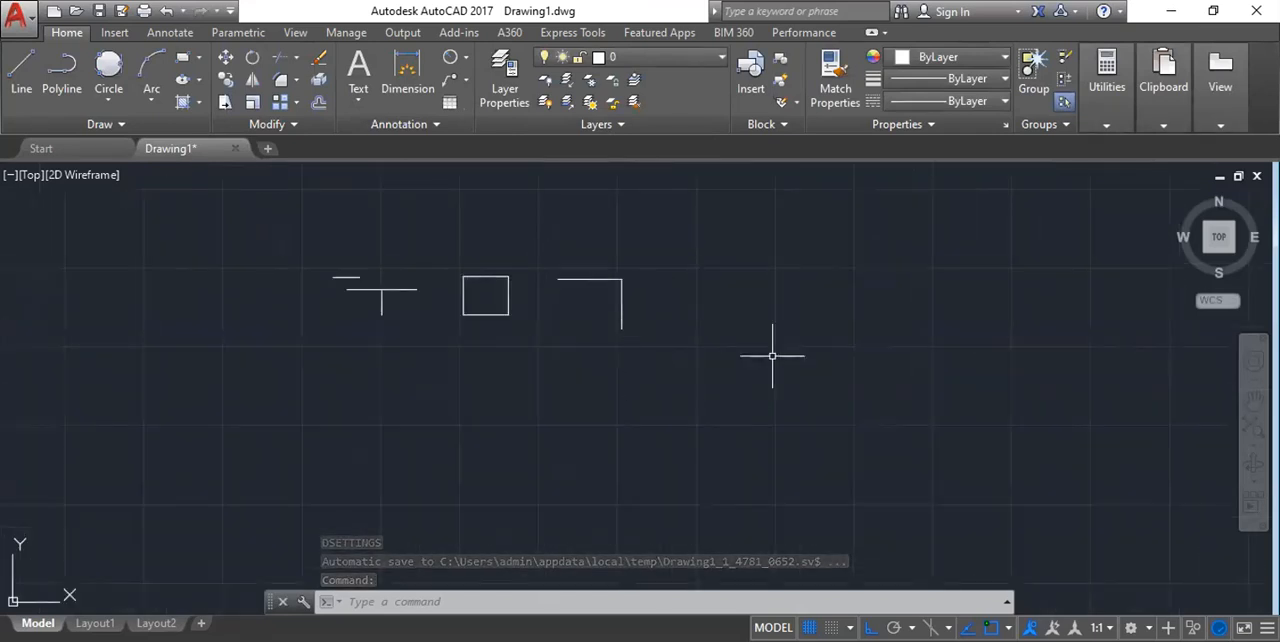
{"action": "scroll", "coordinate": [512, 280], "scroll_direction": "up", "scroll_amount": 3}
{"action": "scroll", "coordinate": [537, 304], "scroll_direction": "down", "scroll_amount": 2}
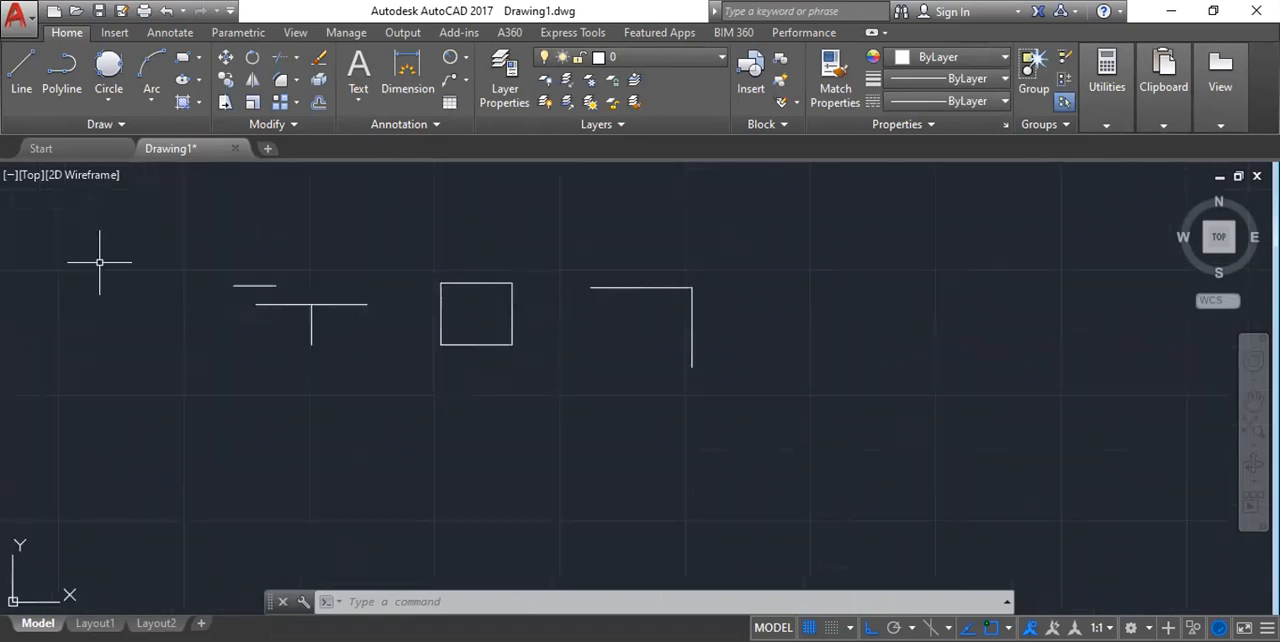
{"action": "left_click", "coordinate": [117, 213]}
{"action": "left_click", "coordinate": [802, 419]}
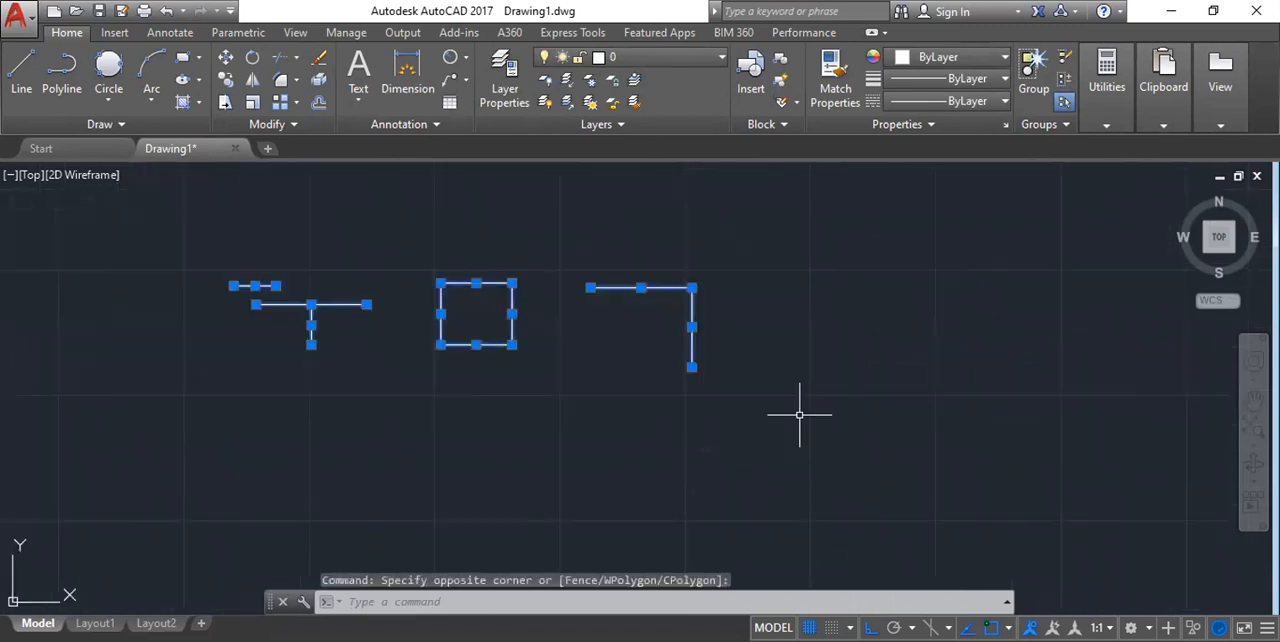
{"action": "key", "text": "Delete"}
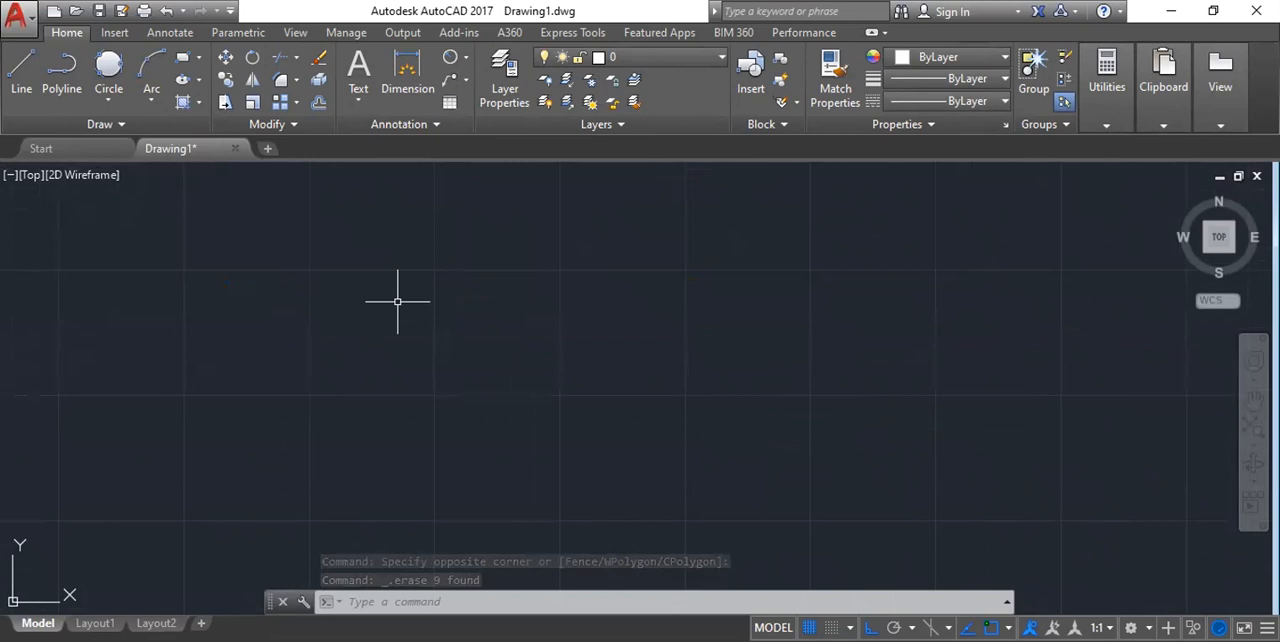
{"action": "key", "text": "Escape"}
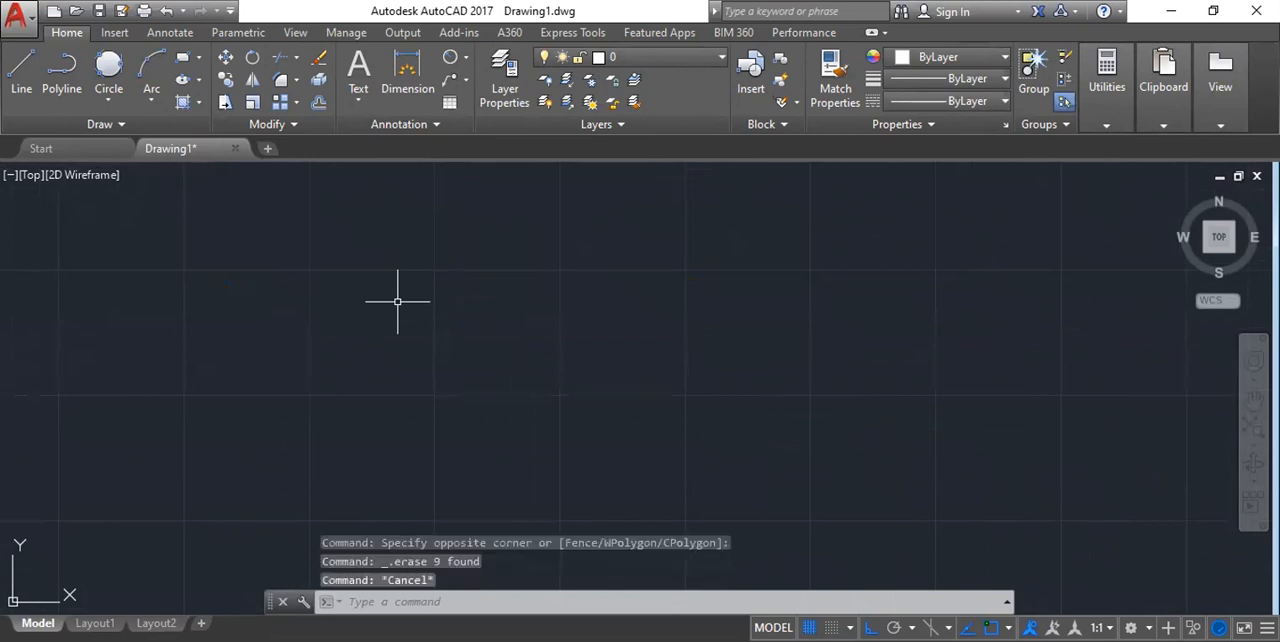